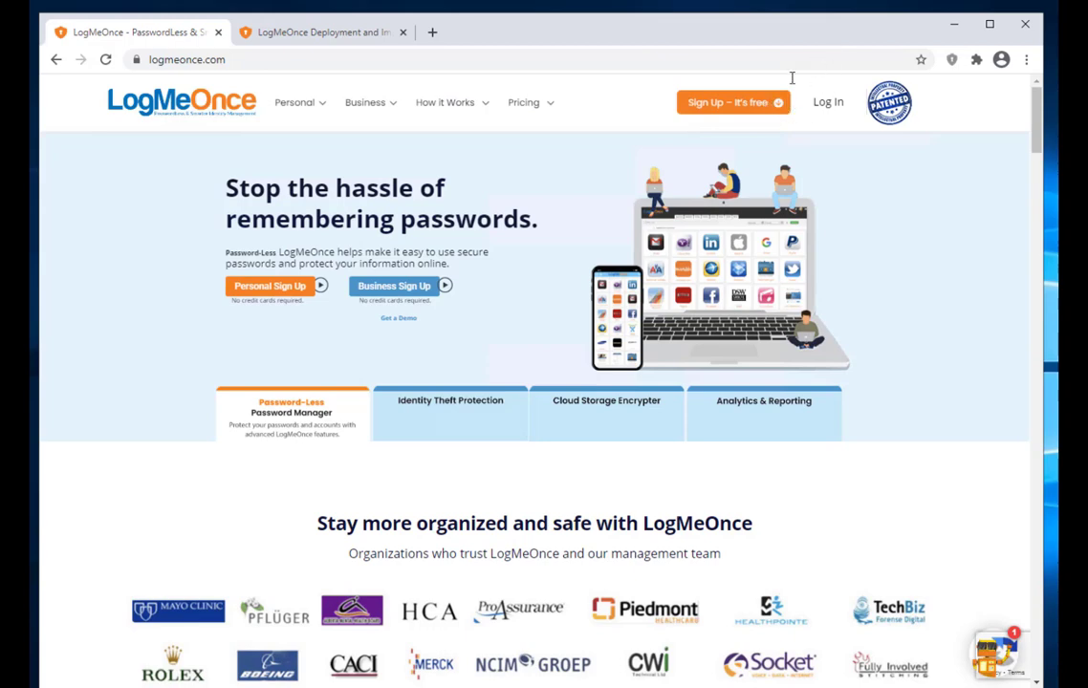
Choose Teams / Business / Enterprise from logmeonce.com's 'Sign Up – It's free' dropdown
left_click(761, 112)
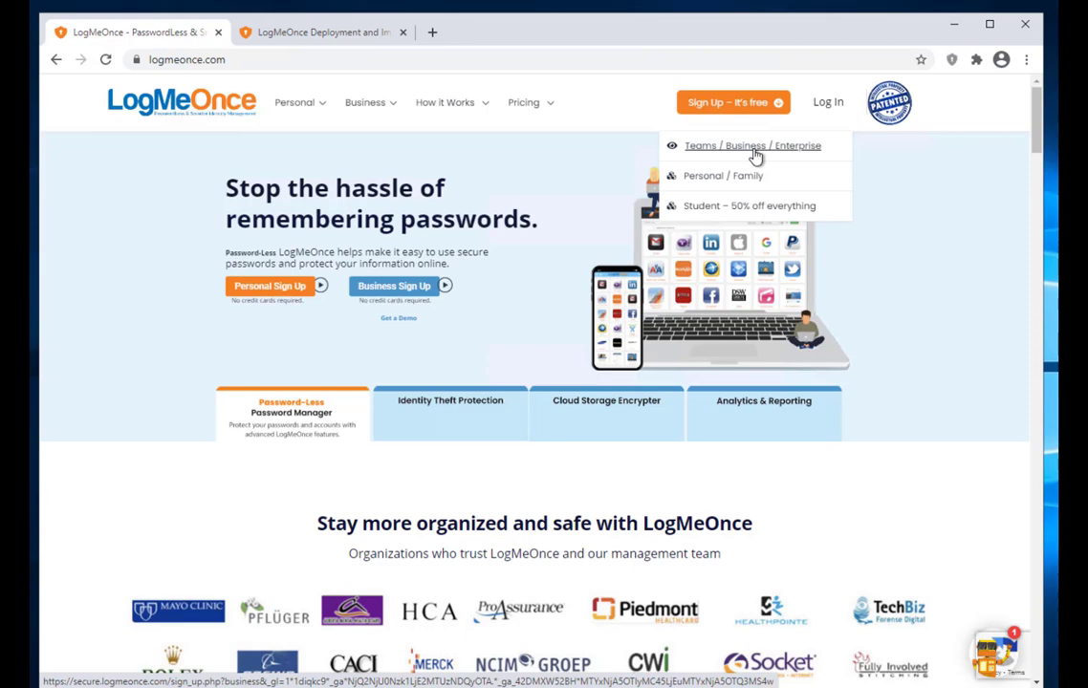
left_click(755, 155)
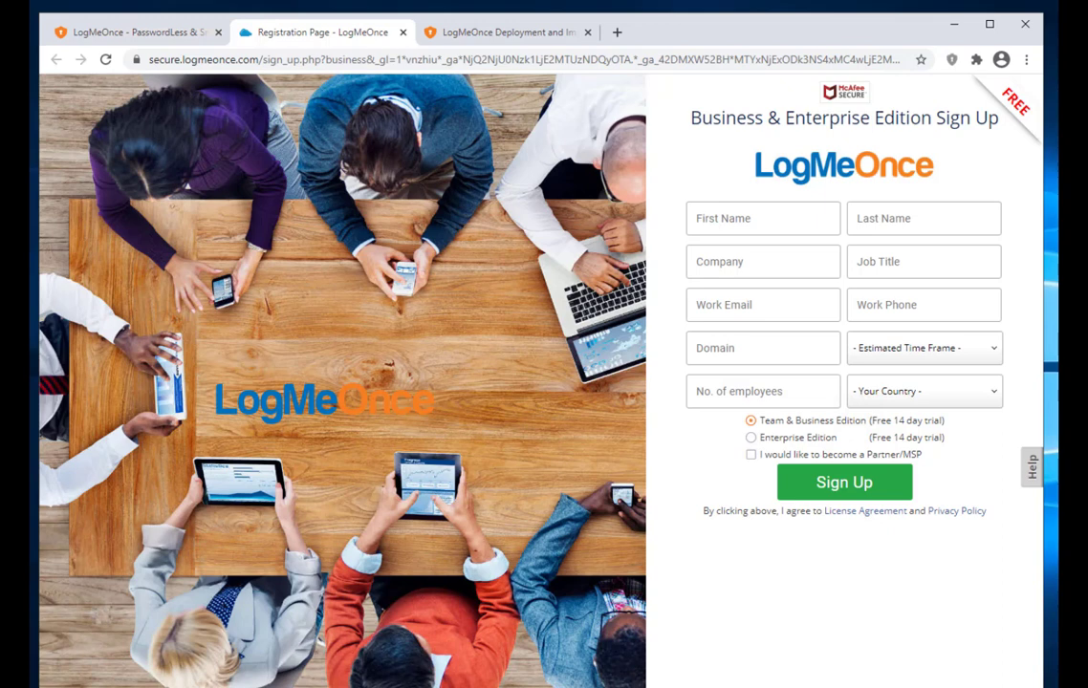
Enter the first and last name, company FirmsTech, job title CTO and the pasted work e-mail
left_click(757, 218)
type("Joe")
key("Tab")
type("W")
key("Tab")
type("Fi")
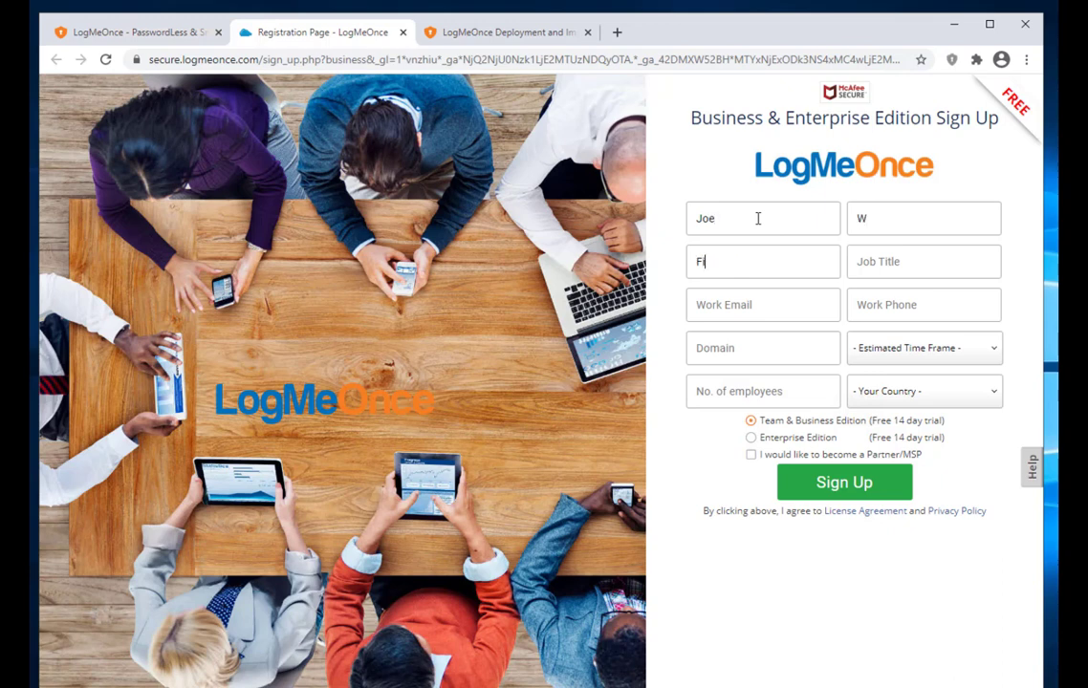
type("rmsTech")
key("Tab")
type("CTP")
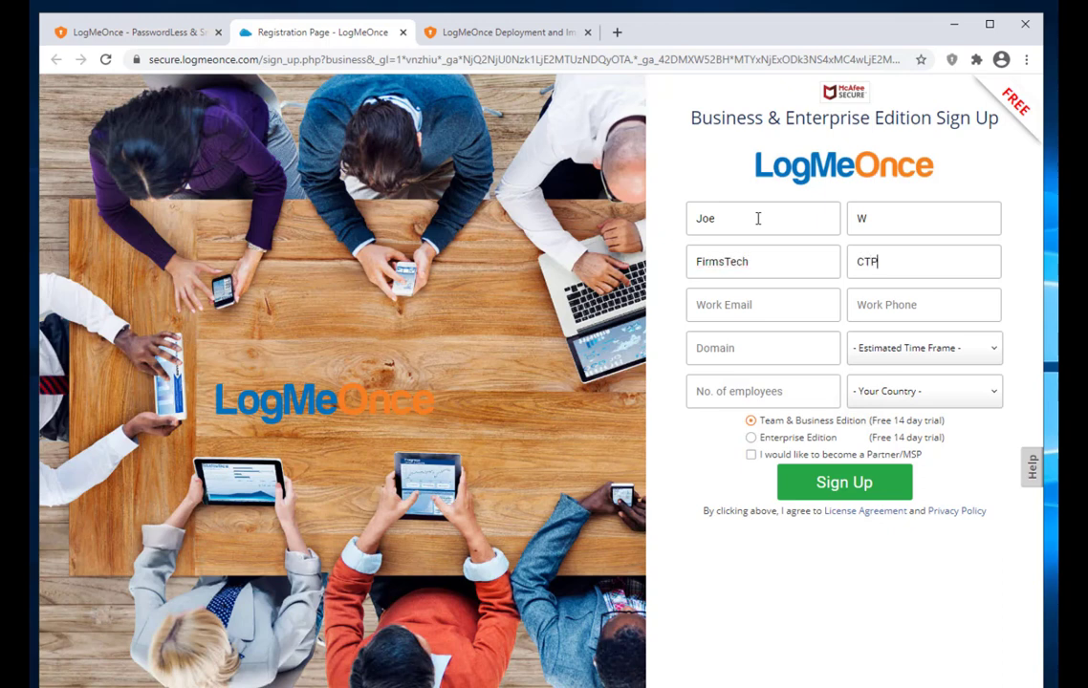
key("BackSpace")
type("O")
key("Tab")
key("ctrl+v")
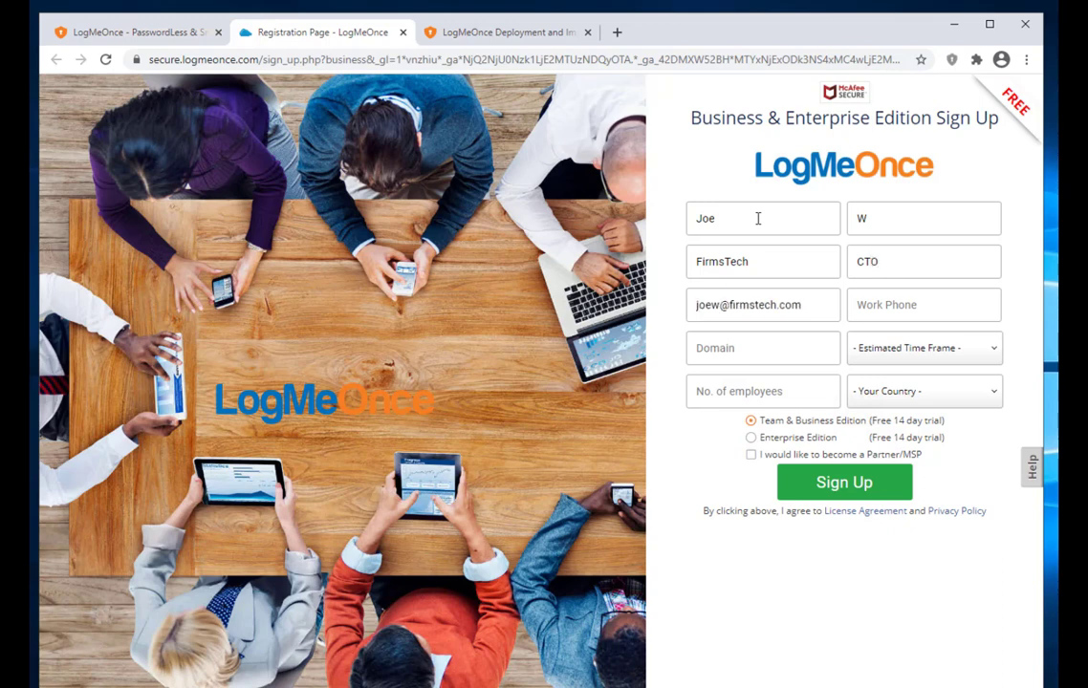
Enter the work phone number, domain firmstechteam and time frame 'Implementing immediately'
left_click(898, 299)
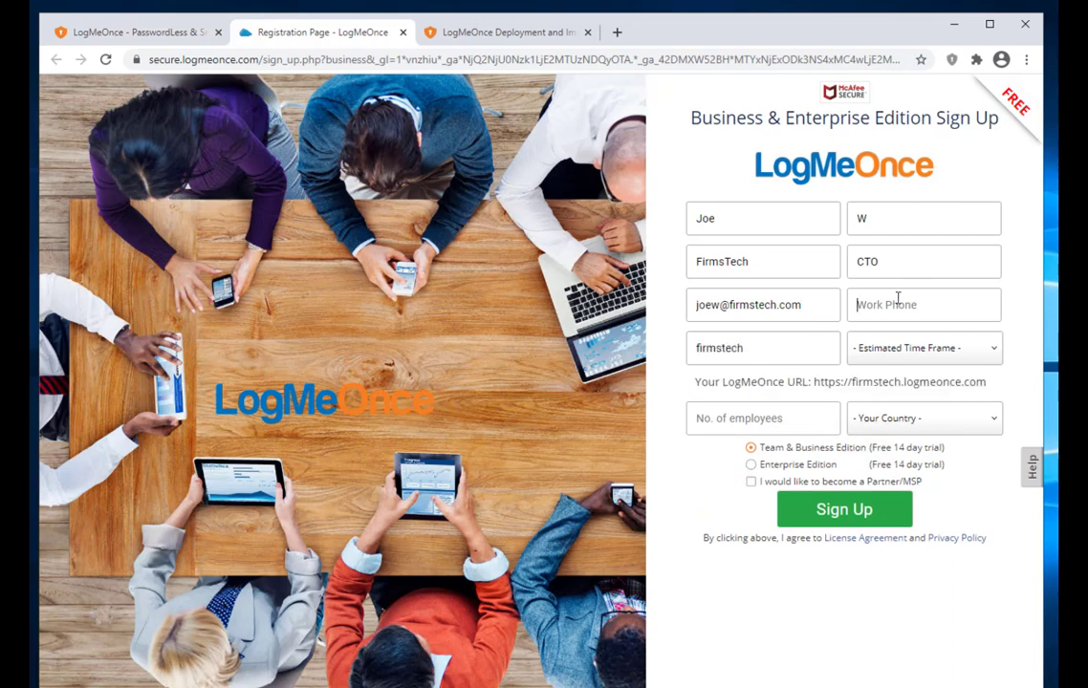
left_click(776, 343)
type("team")
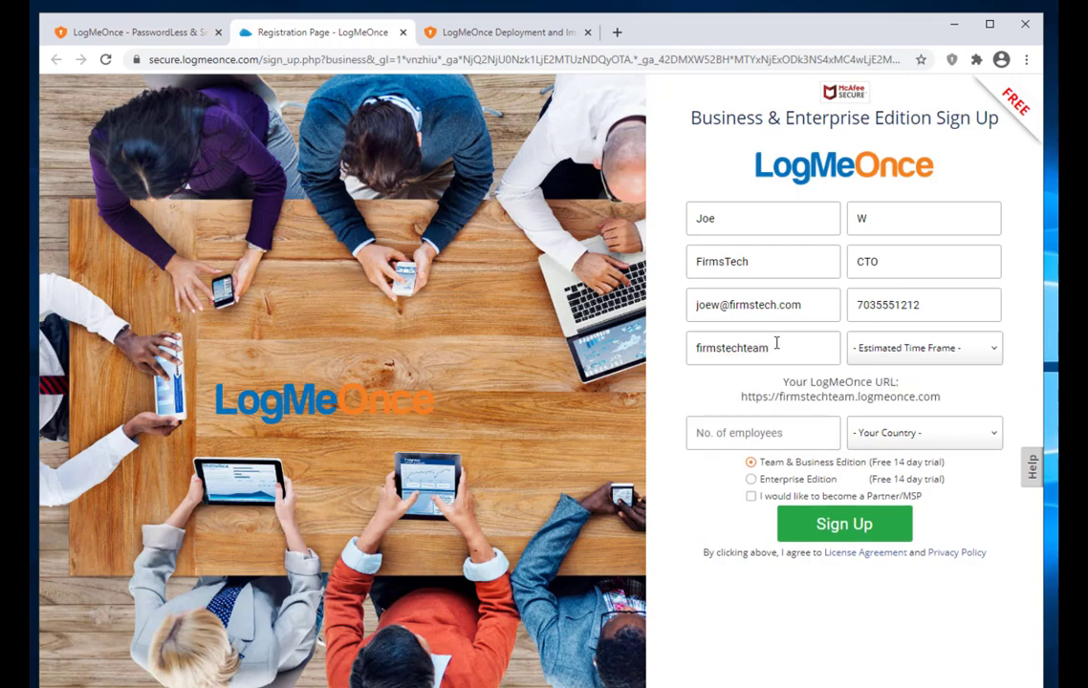
left_click(854, 352)
left_click(888, 402)
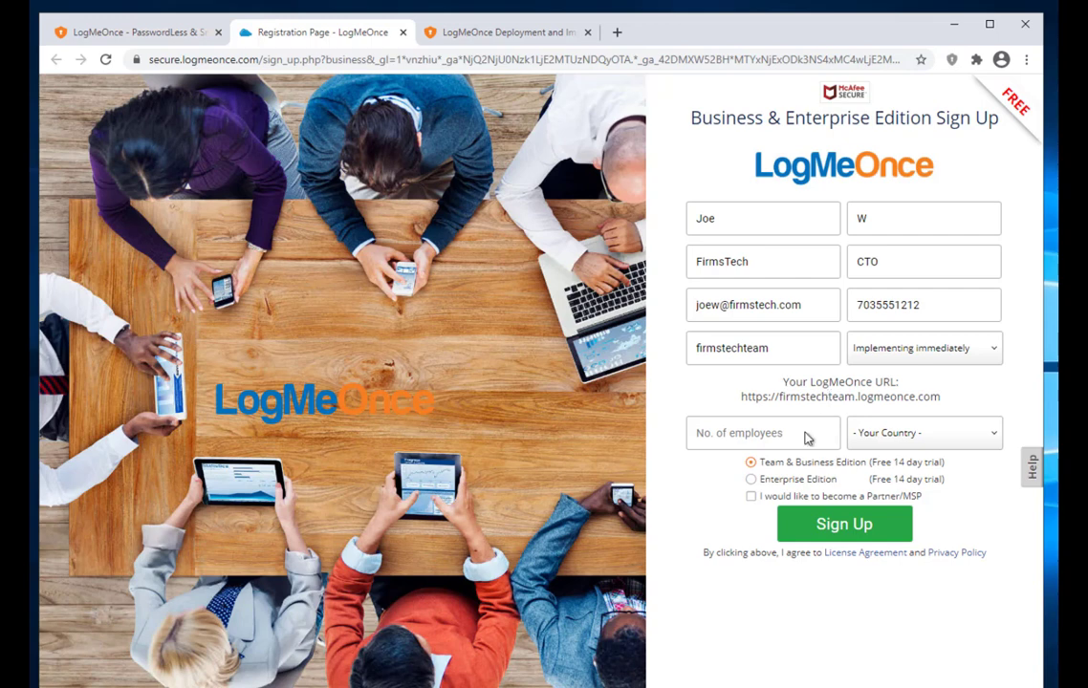
Set employees to 100 and country to United States, then submit the sign-up form
left_click(806, 432)
type("100")
left_click(890, 435)
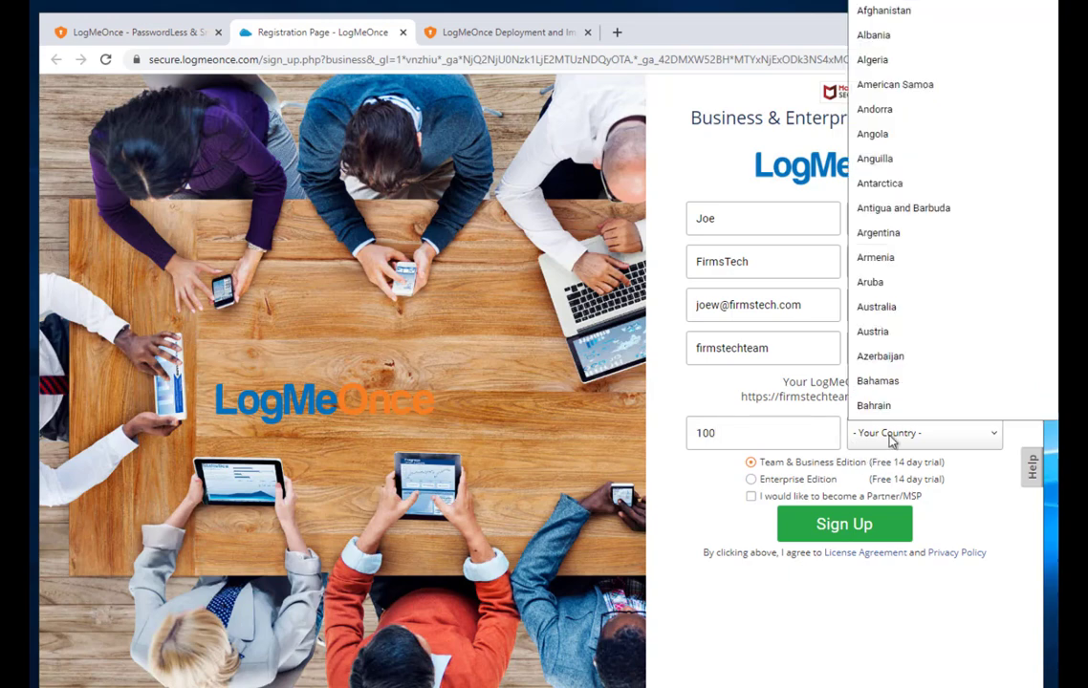
left_click(865, 5)
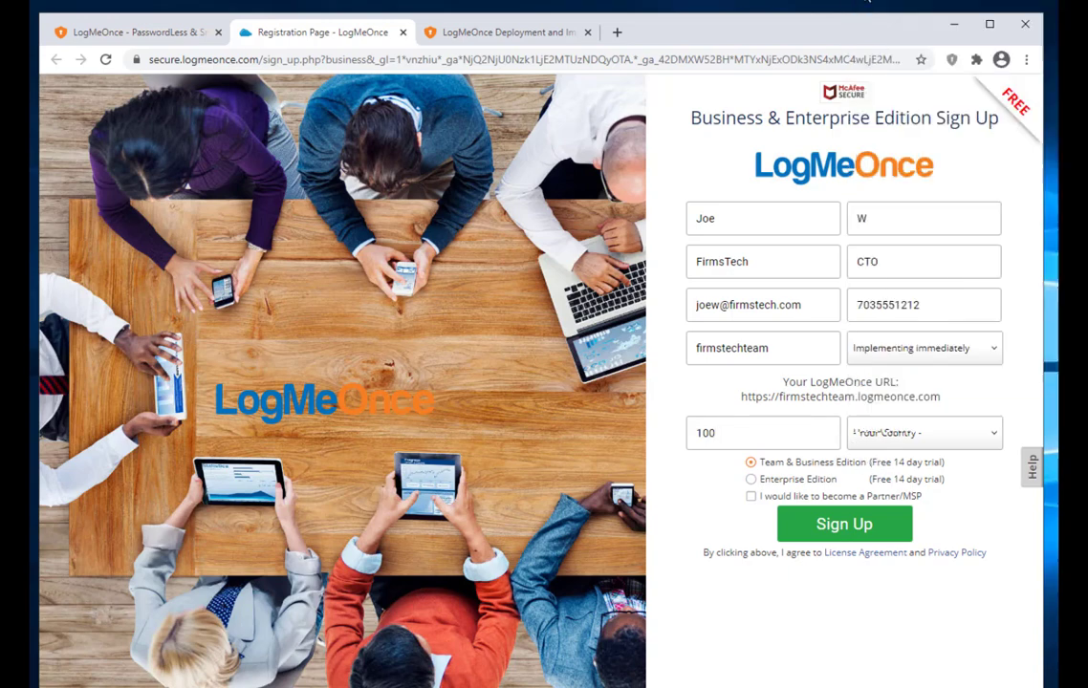
left_click(835, 539)
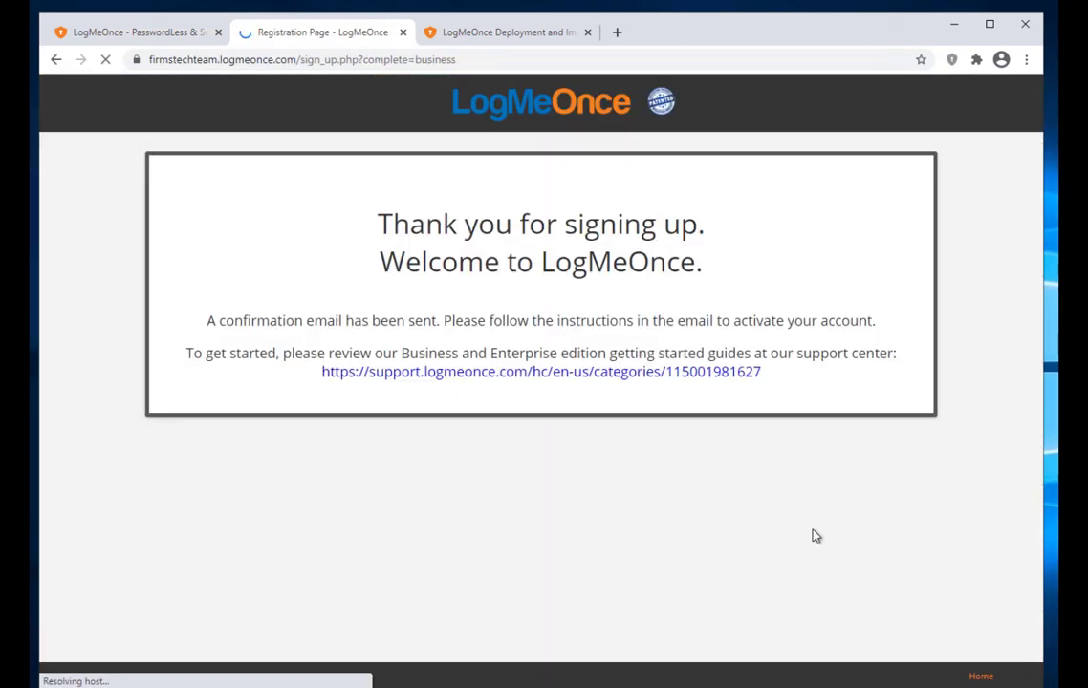
Read the 'LogMeOnce Deployment and Implementation Overview' support article, then return to the Registration Page
left_click(487, 379)
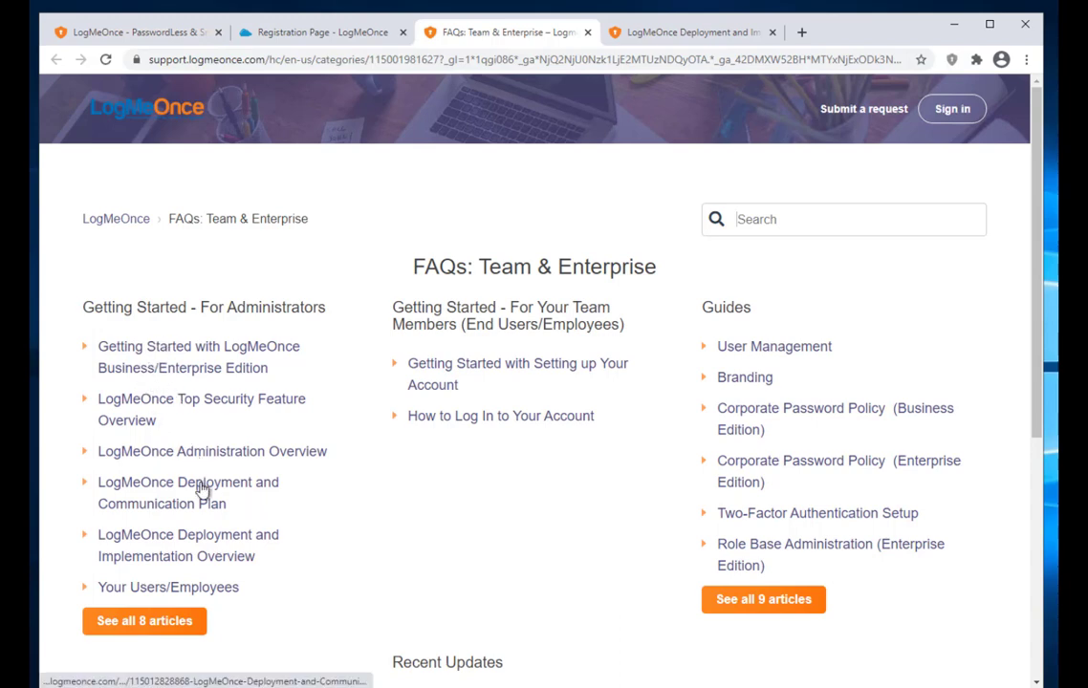
left_click(176, 543)
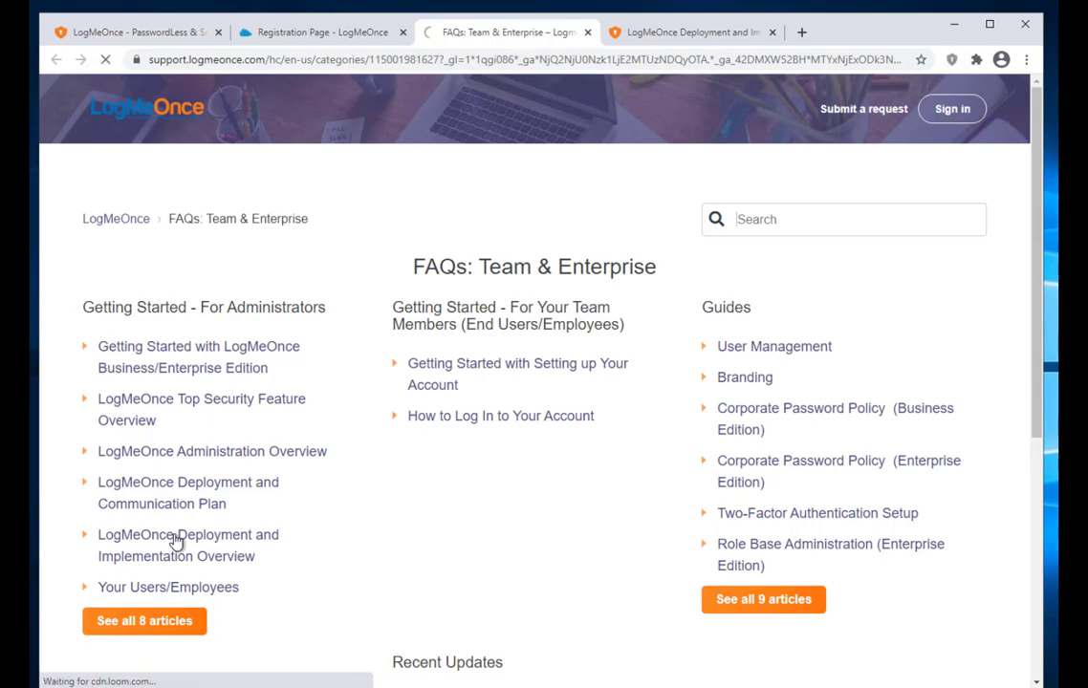
scroll(268, 500, "down", 1)
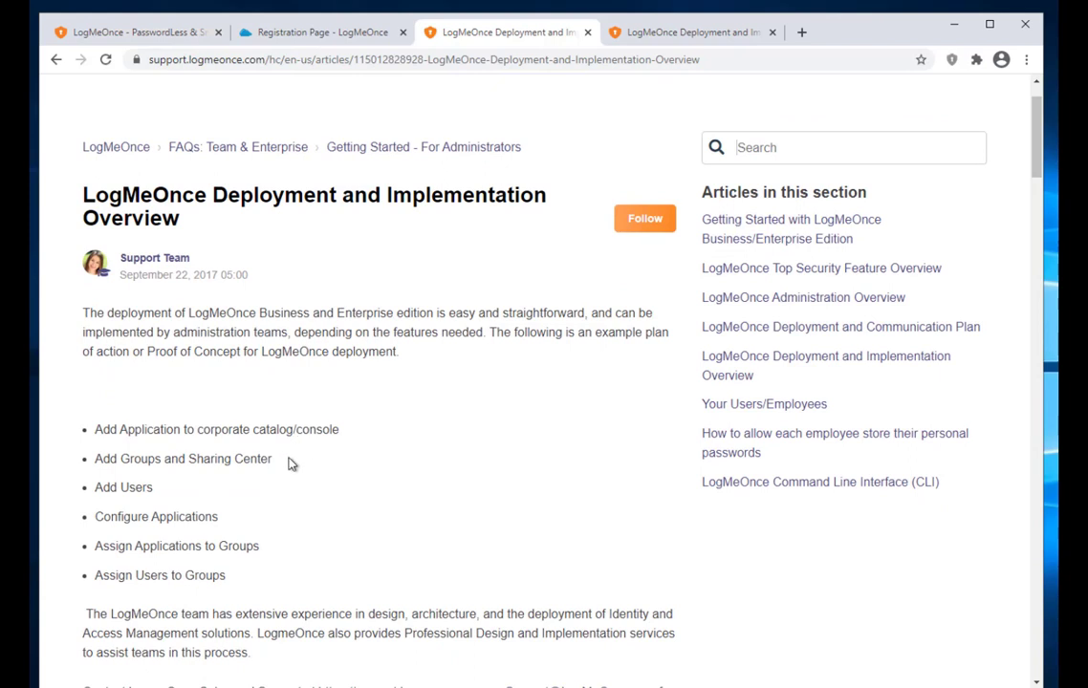
left_click(272, 40)
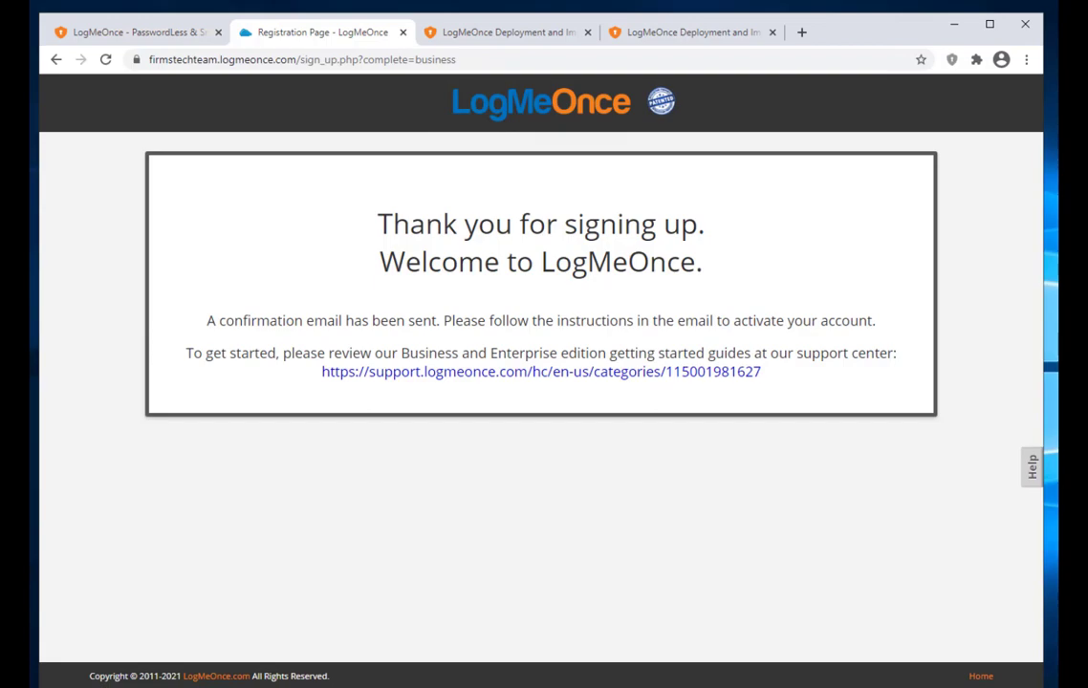
From the activation email, set the account password and answer the spouse's-phone-number security question
left_click_drag(0, 226, 399, 34)
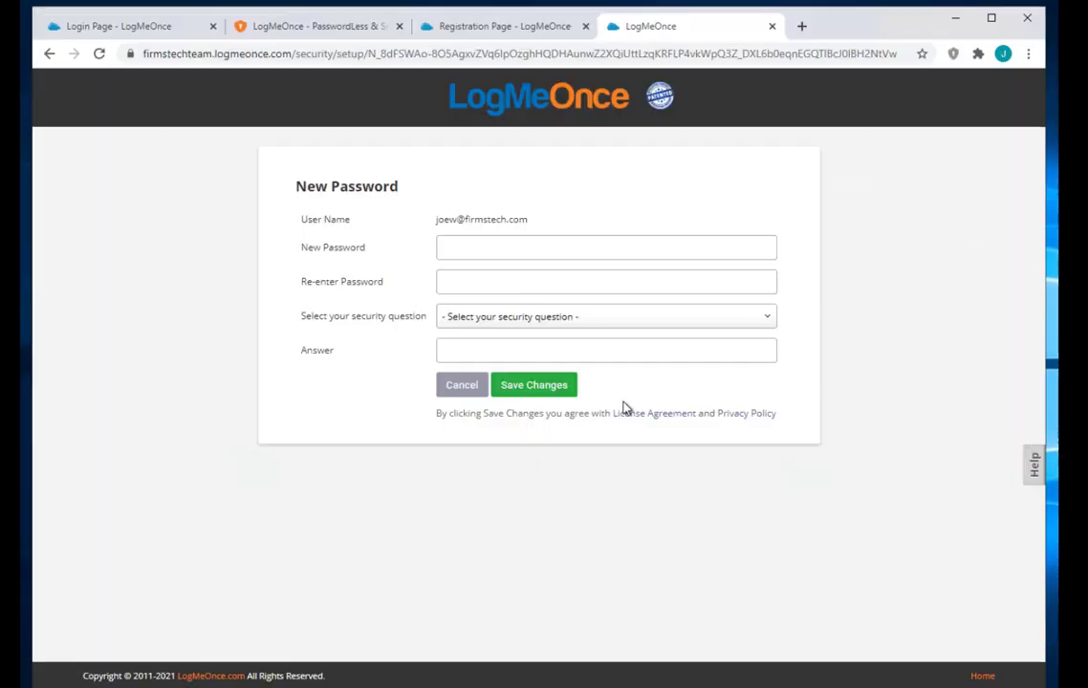
left_click(490, 239)
type("**********************")
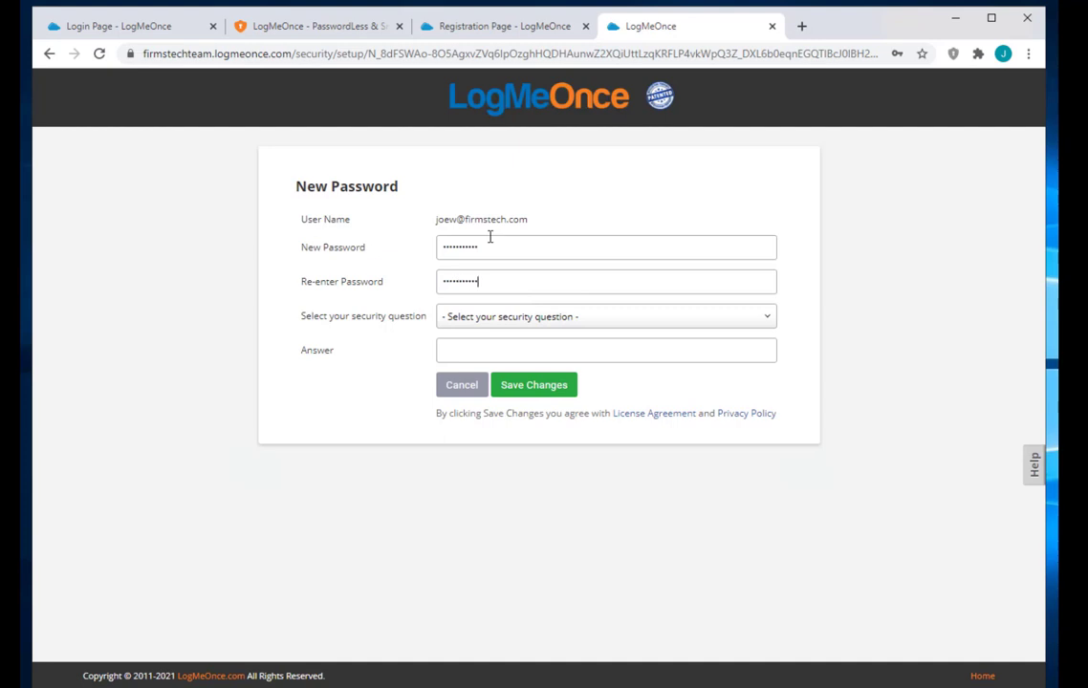
left_click(549, 316)
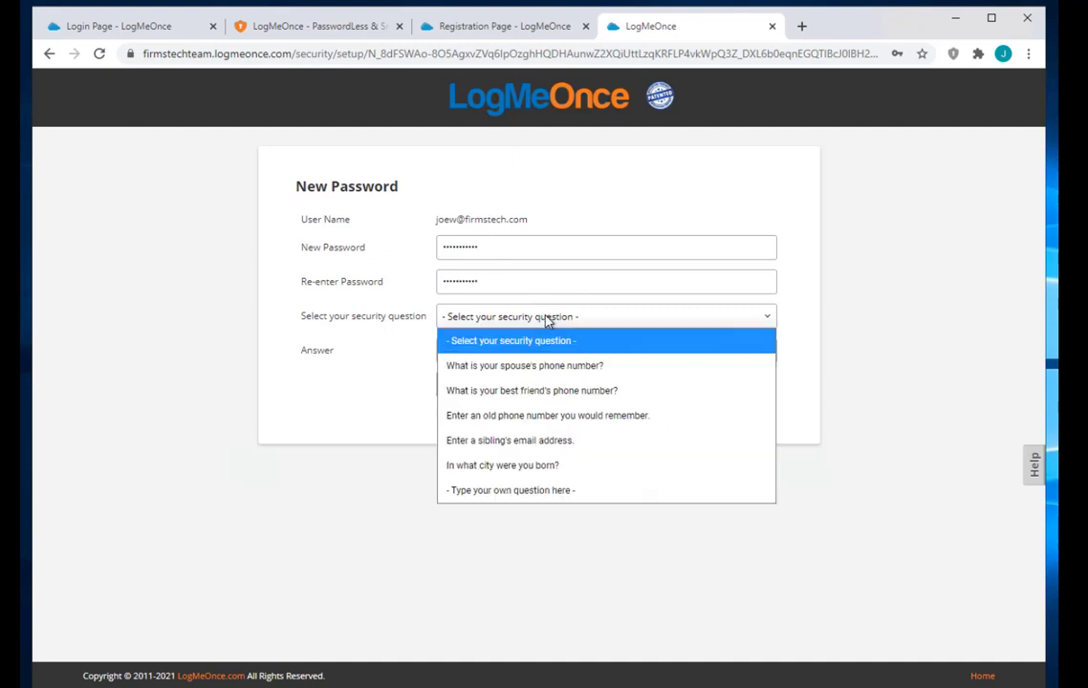
left_click(555, 366)
left_click(564, 350)
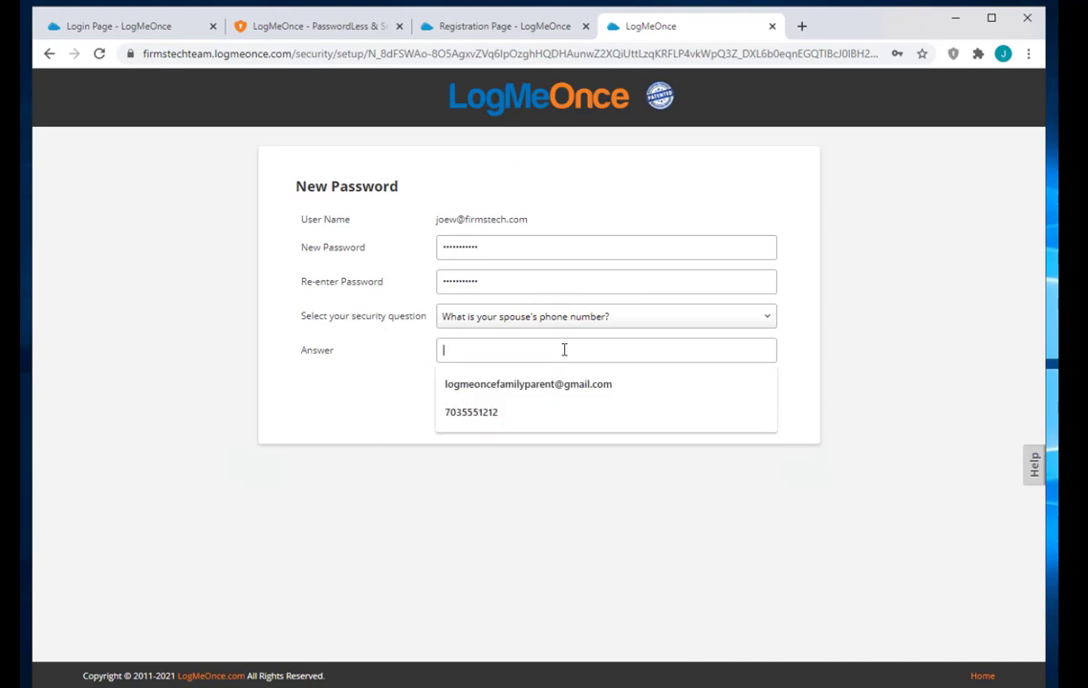
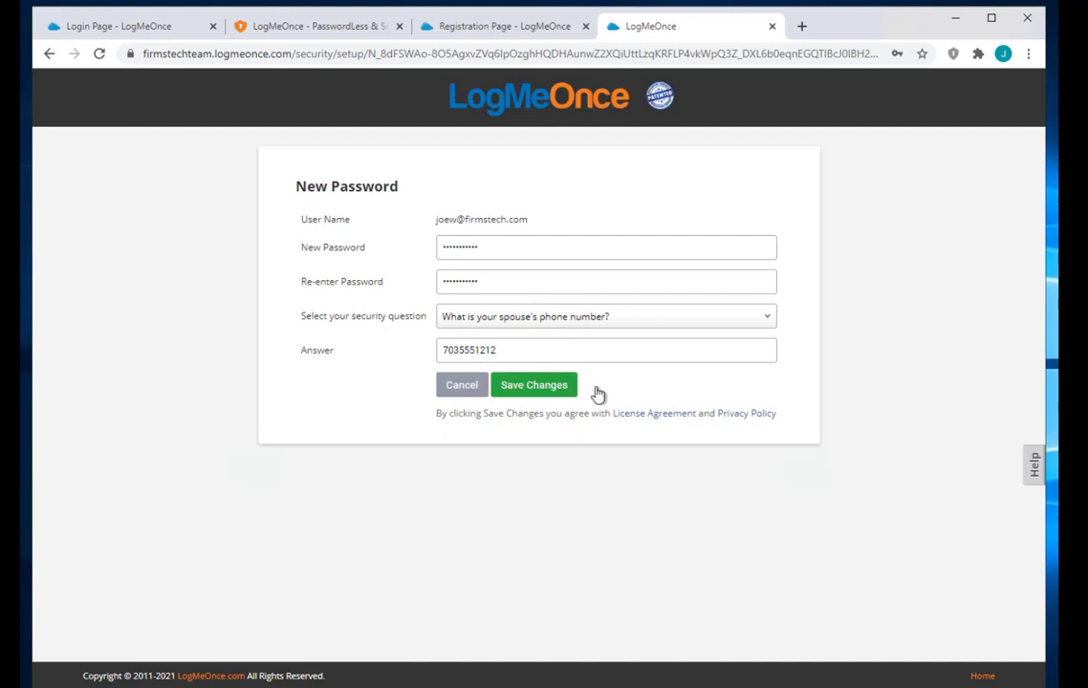
left_click(545, 388)
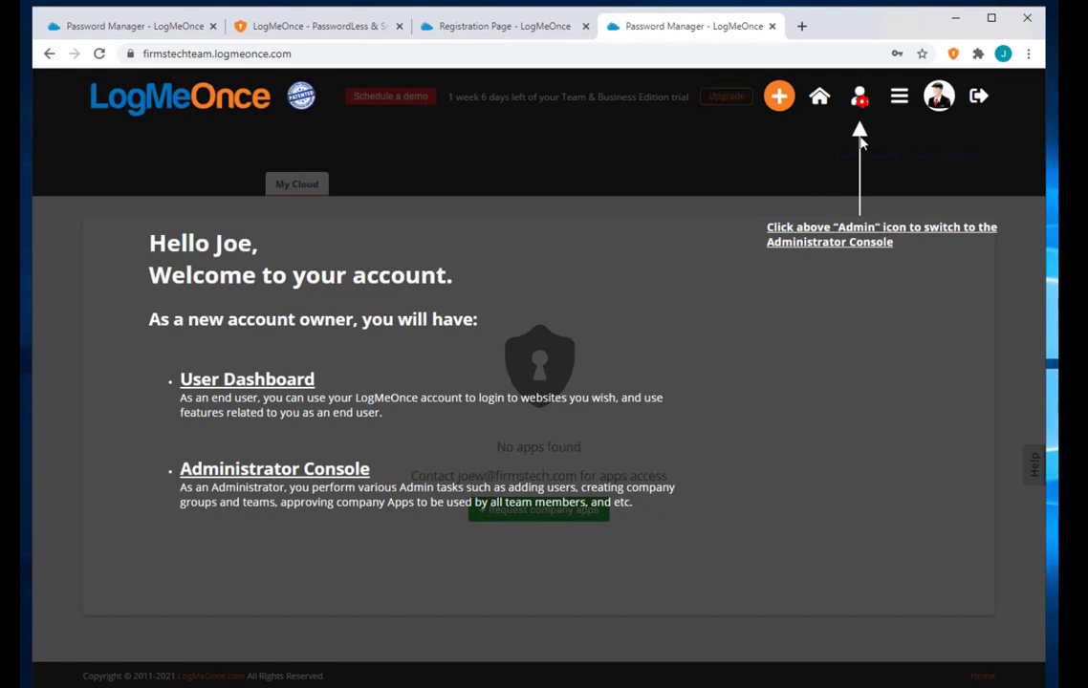
Switch to the Administrator Console, step through the feature tour, and choose 'Add your first user'
left_click(859, 105)
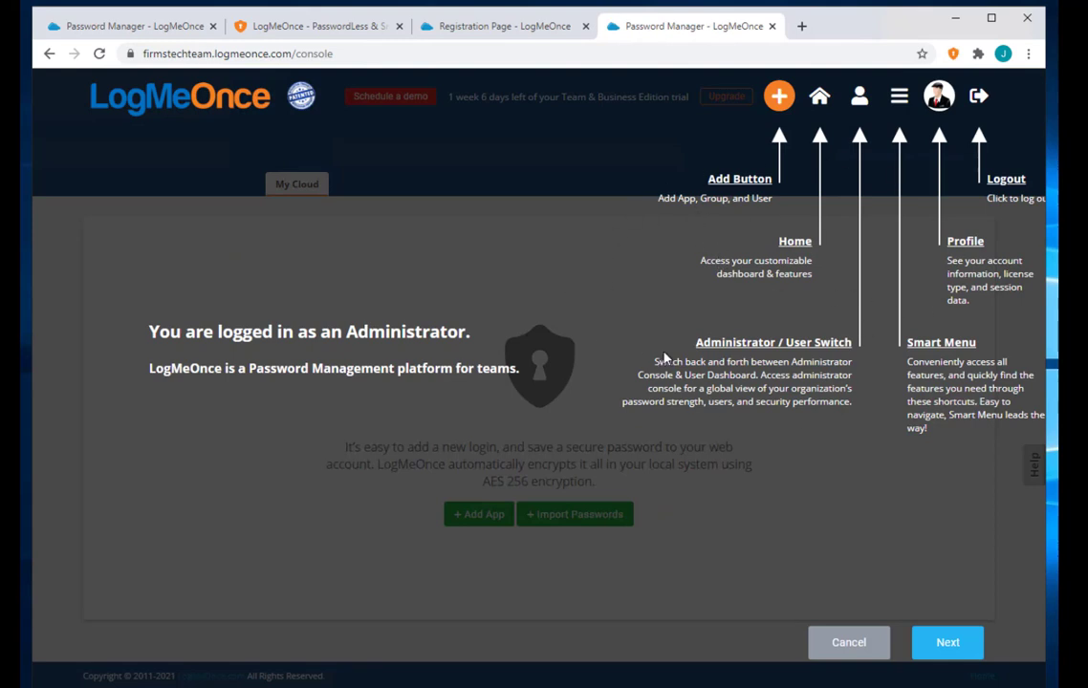
left_click(945, 647)
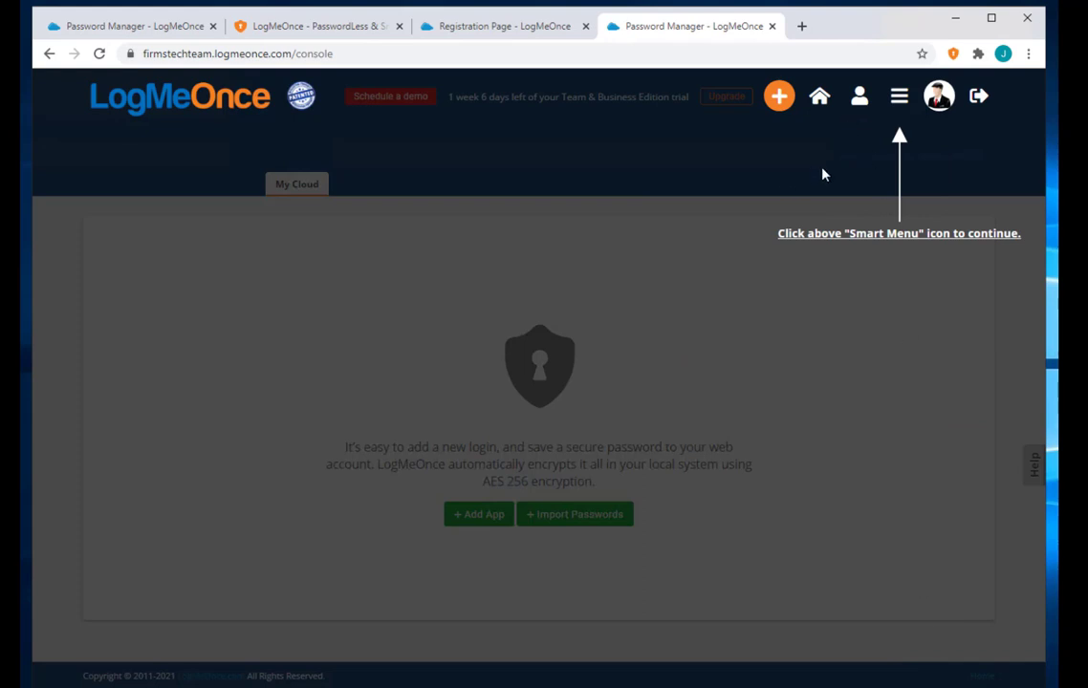
left_click(899, 99)
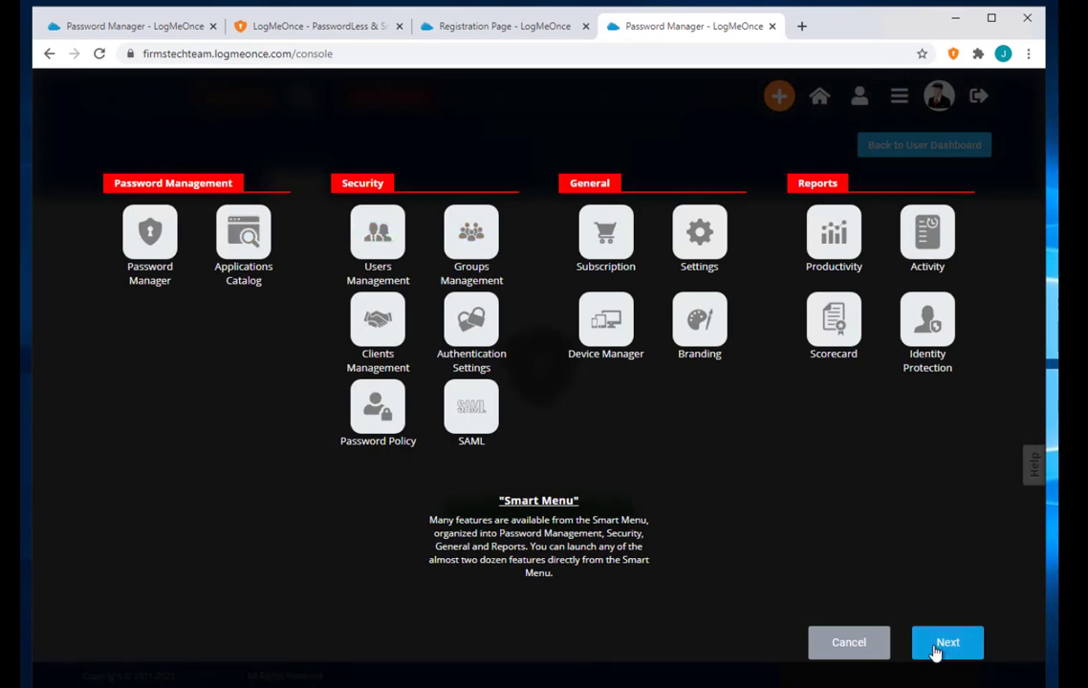
left_click(947, 645)
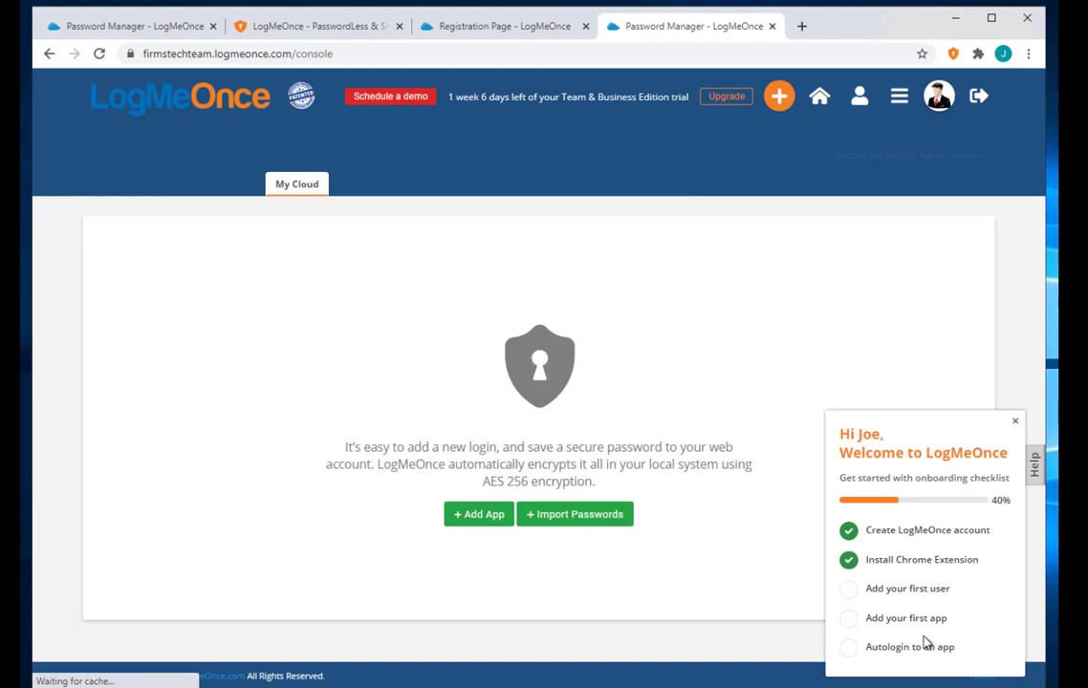
left_click(891, 591)
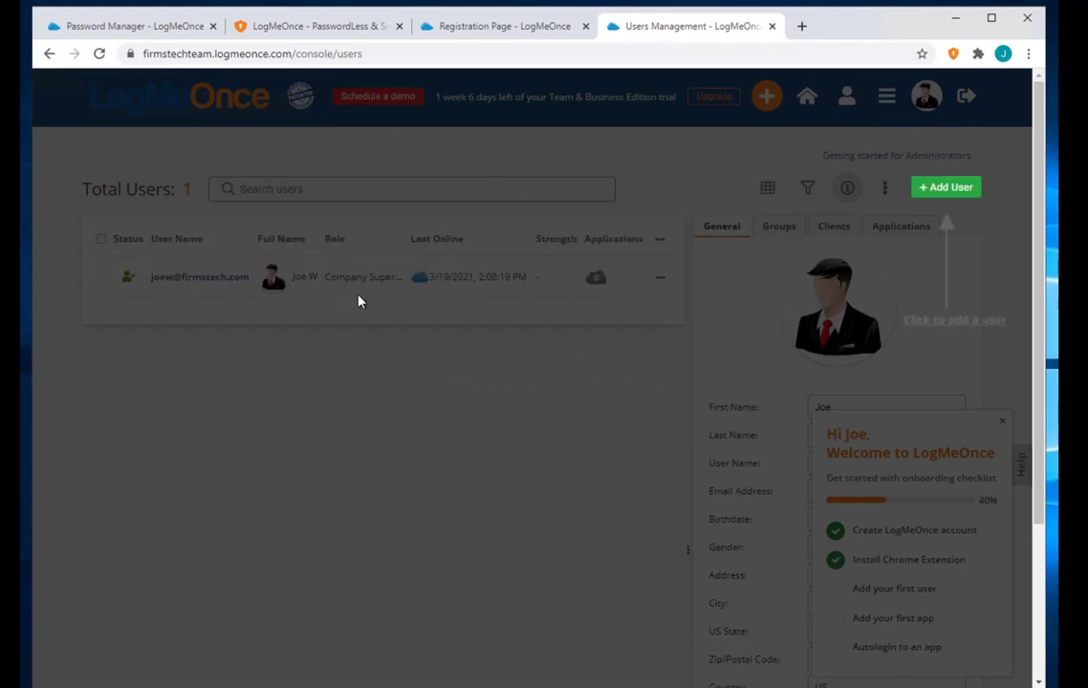
Add a Company User with the member's first name, last name and e-mail, confirming with the account password
left_click(963, 191)
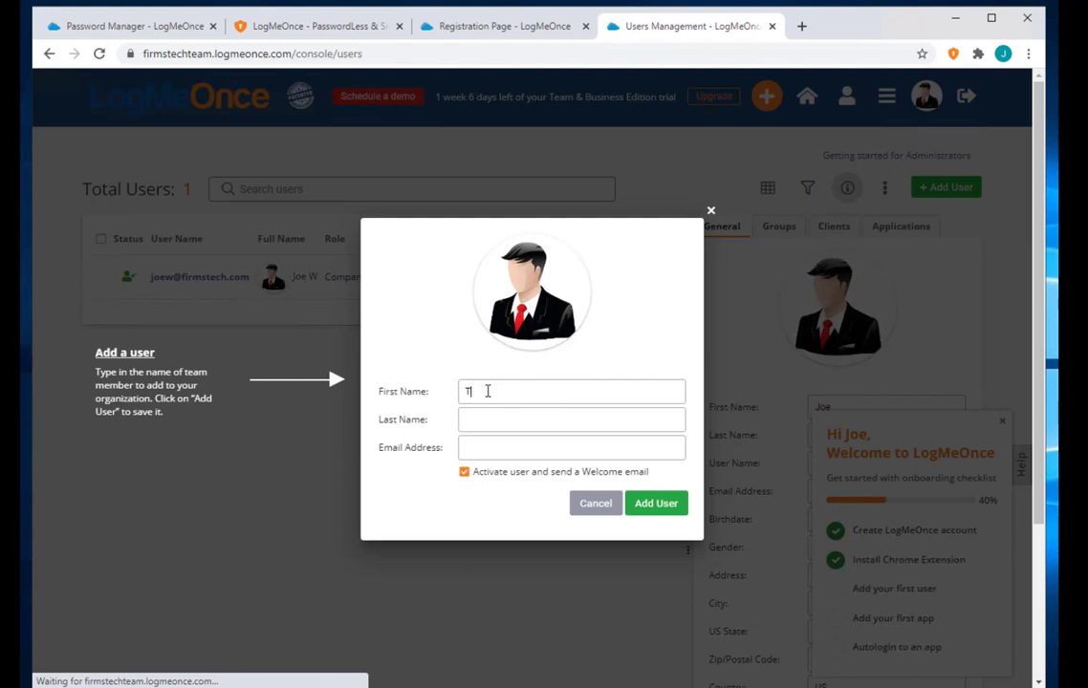
type("Tomi")
left_click(488, 449)
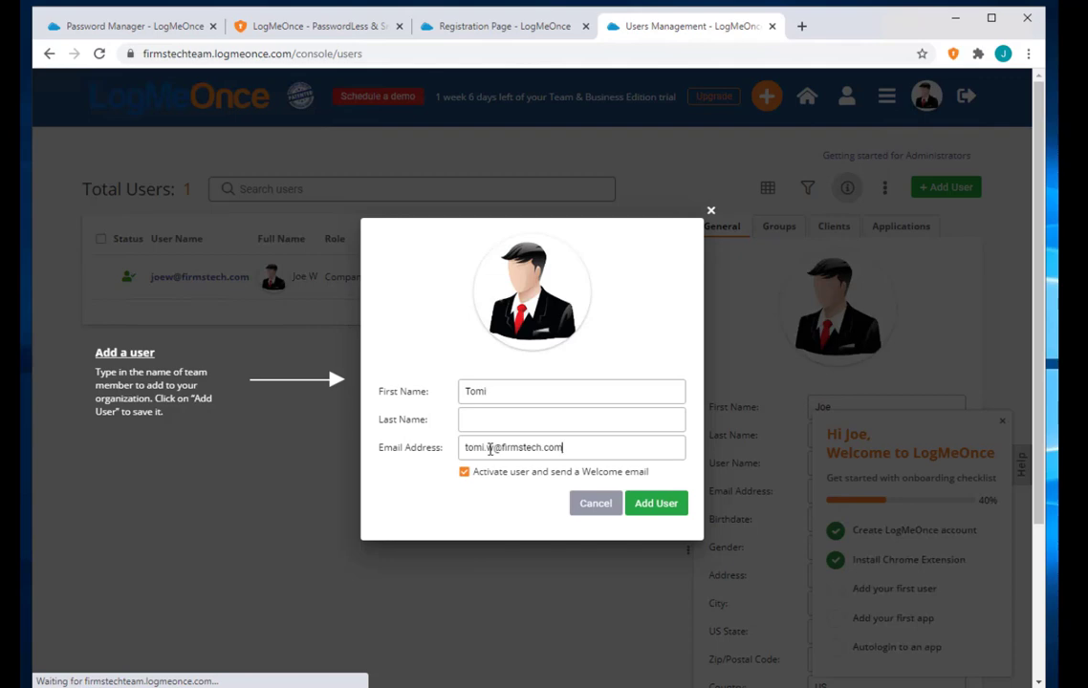
left_click(513, 421)
type("W")
left_click(660, 506)
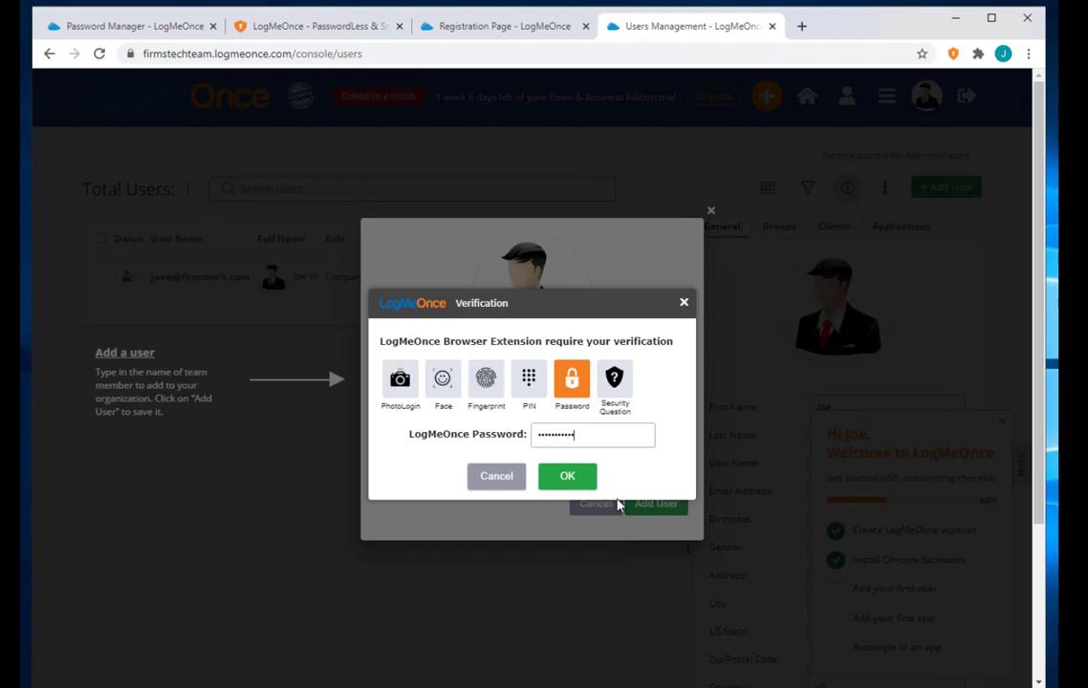
left_click(577, 478)
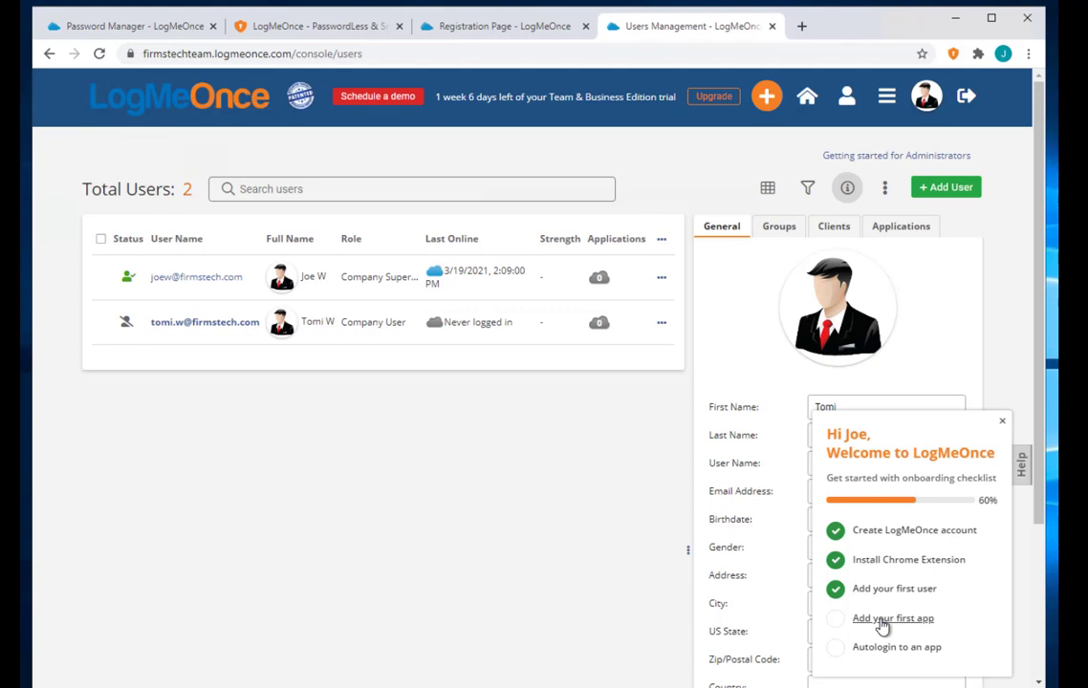
left_click(882, 621)
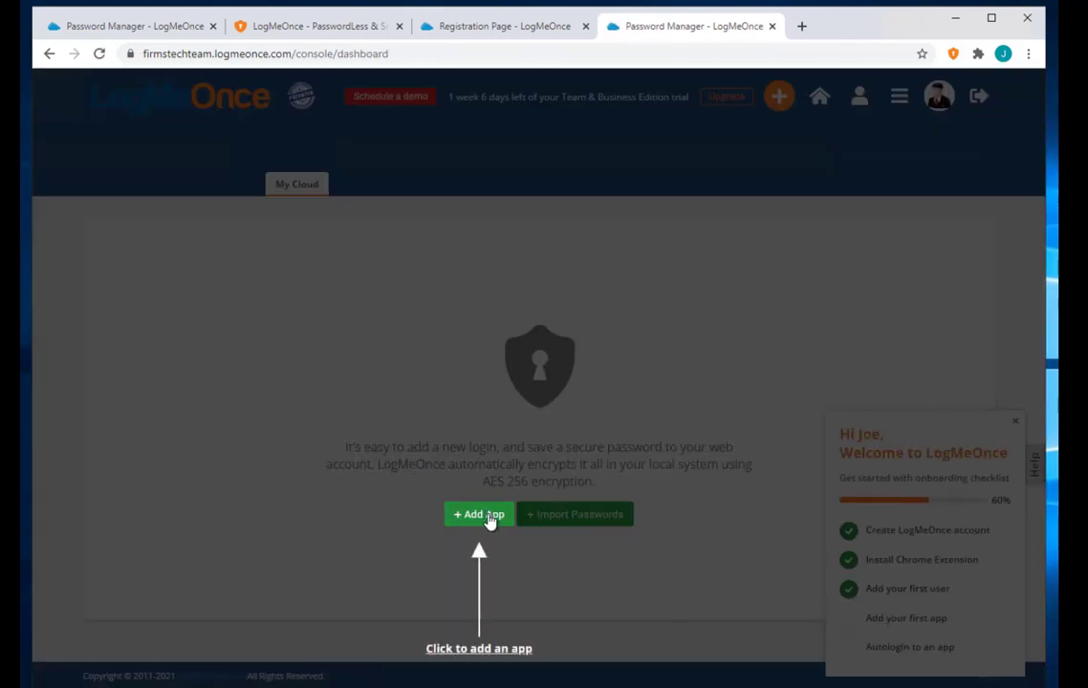
Save a LinkedIn app with its user name, a pasted strong password and a secure note
left_click(491, 517)
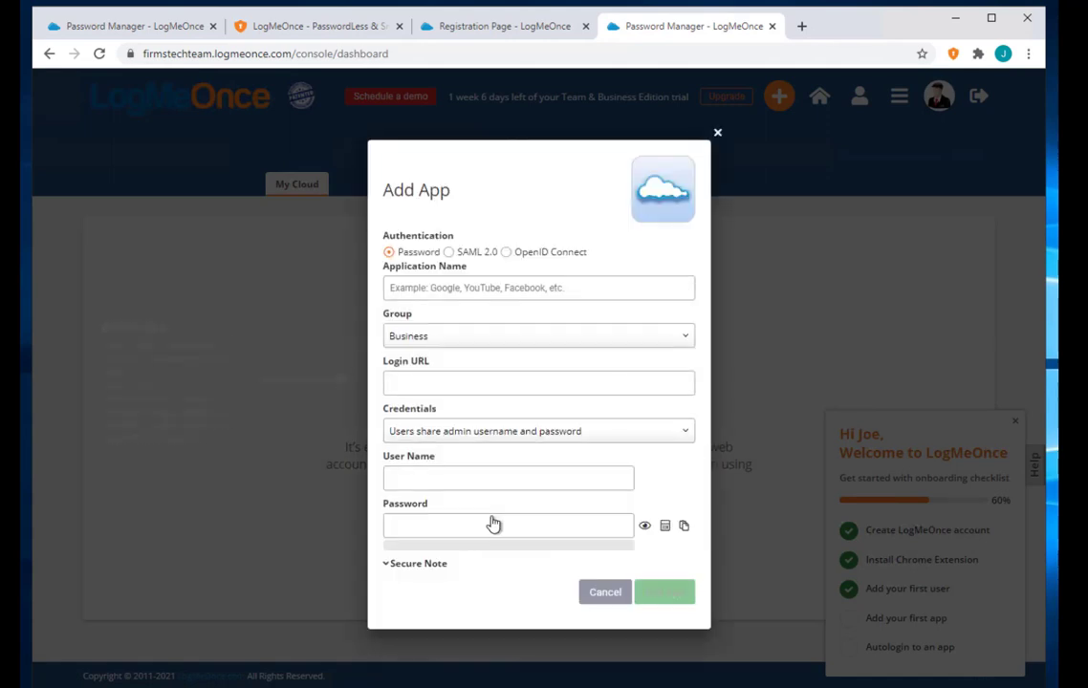
left_click(504, 287)
type("Link")
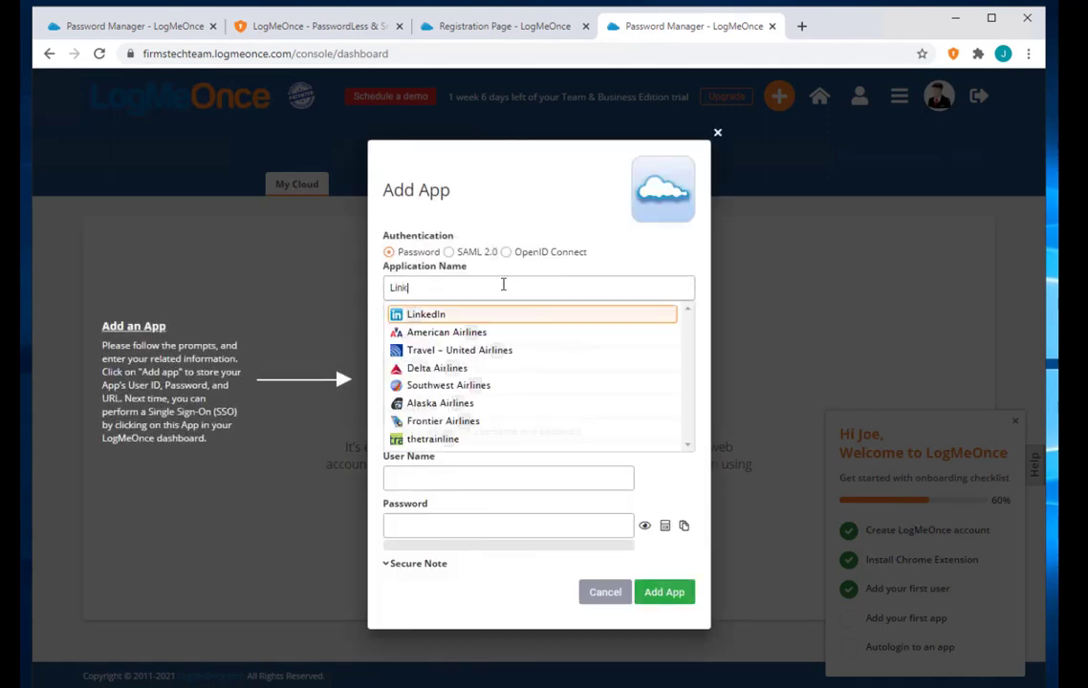
left_click(432, 312)
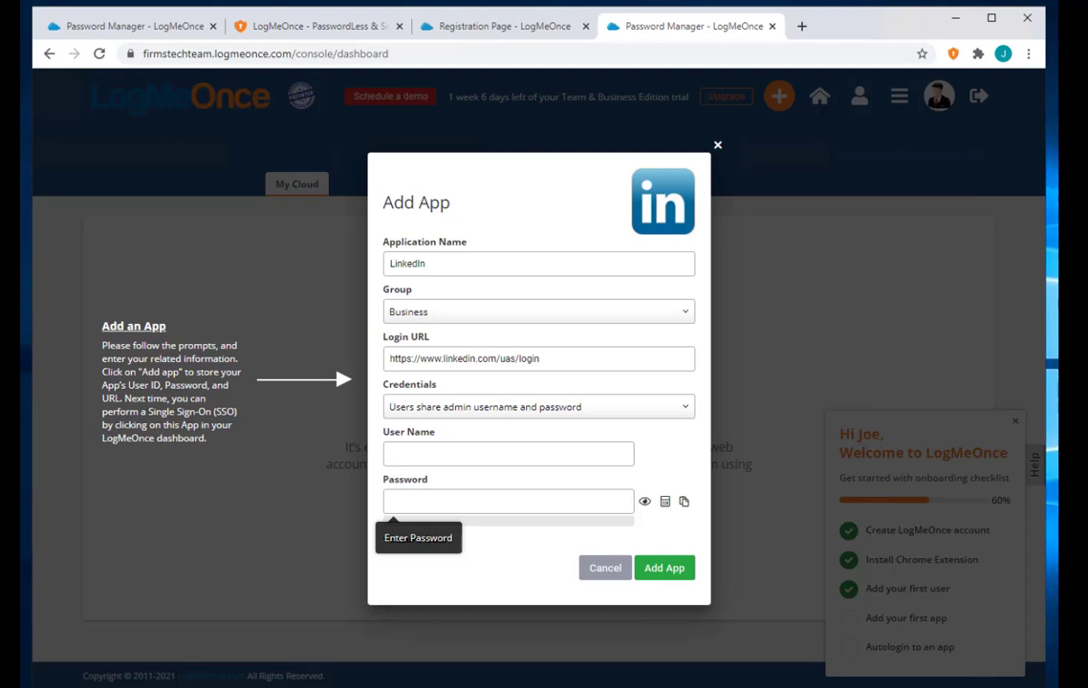
left_click(495, 461)
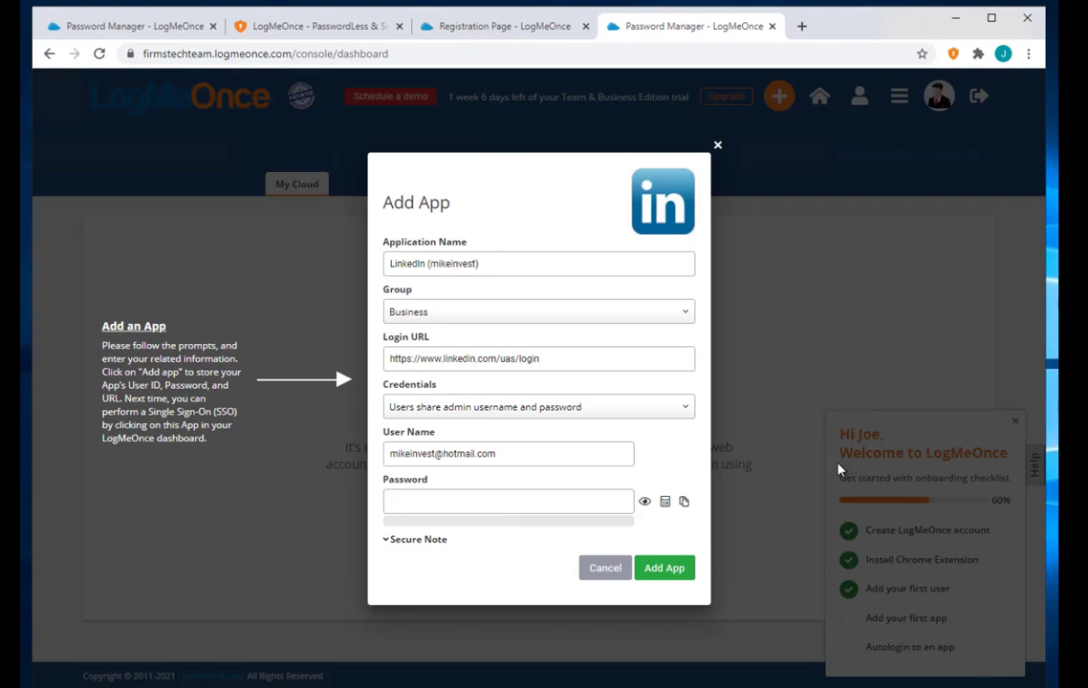
left_click(558, 501)
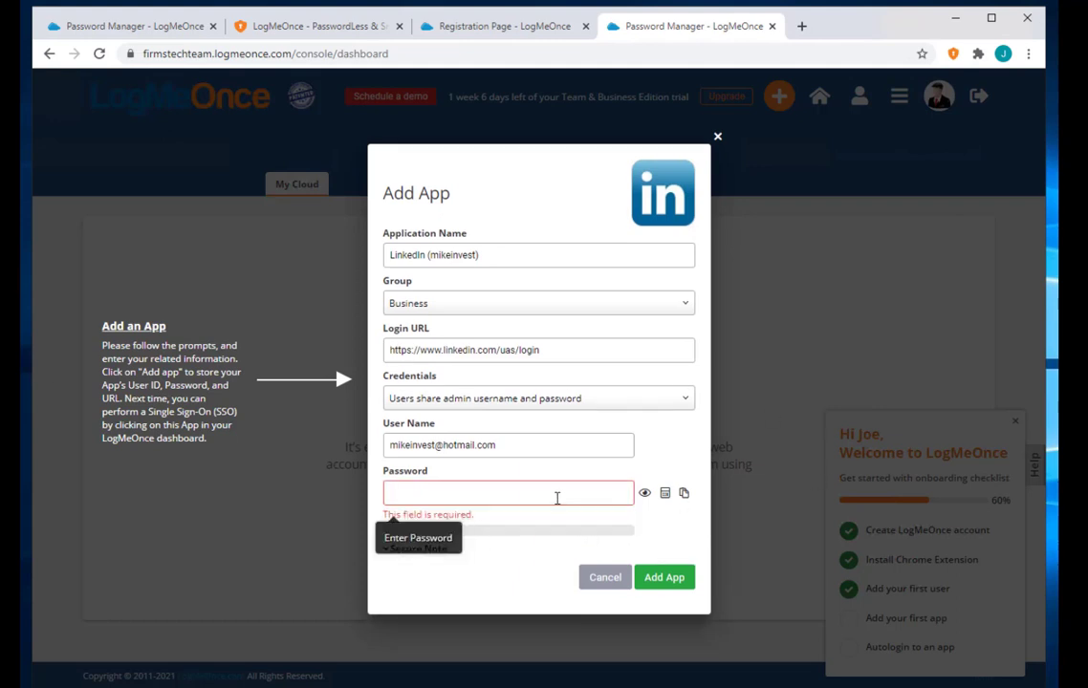
key("ctrl+v")
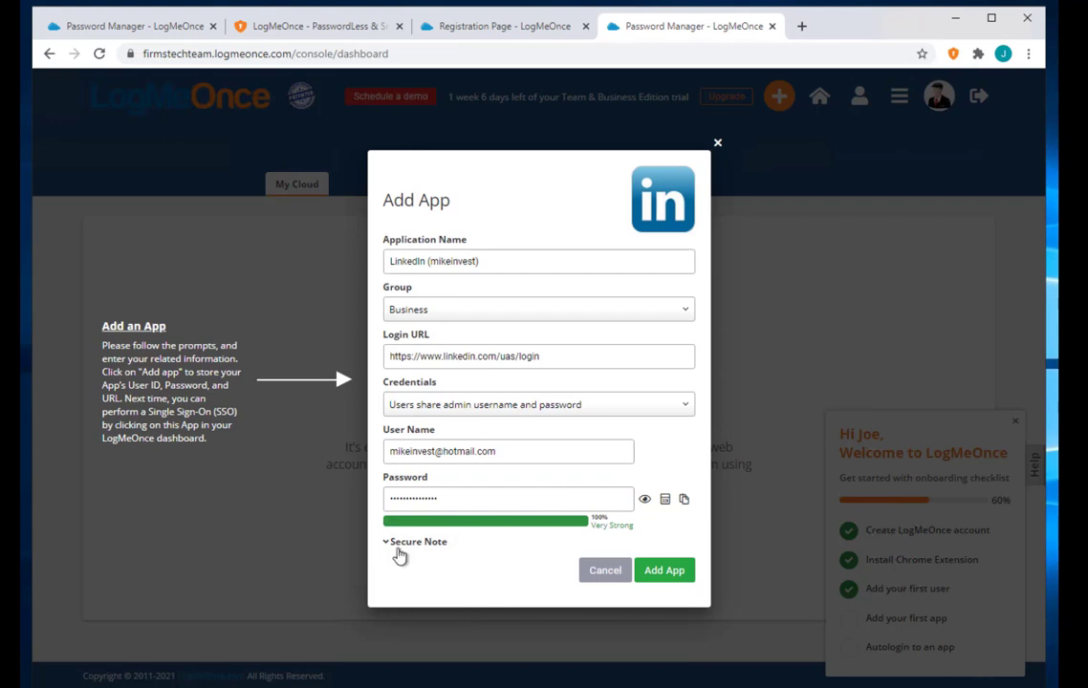
left_click(390, 542)
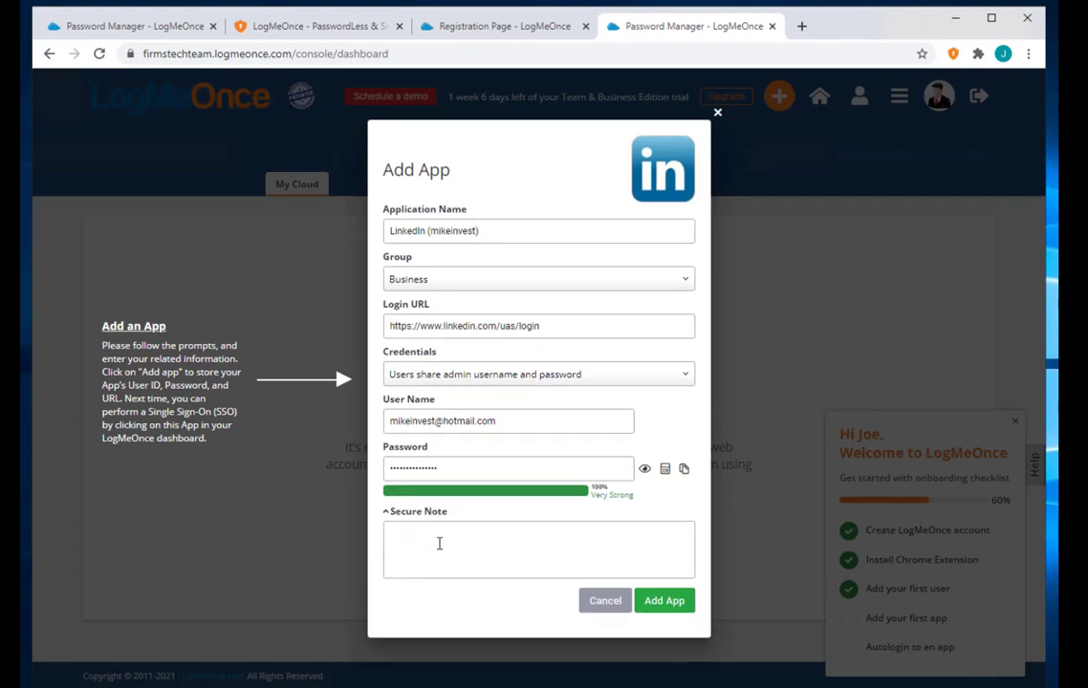
type("Thi")
type("n ")
type("Security ")
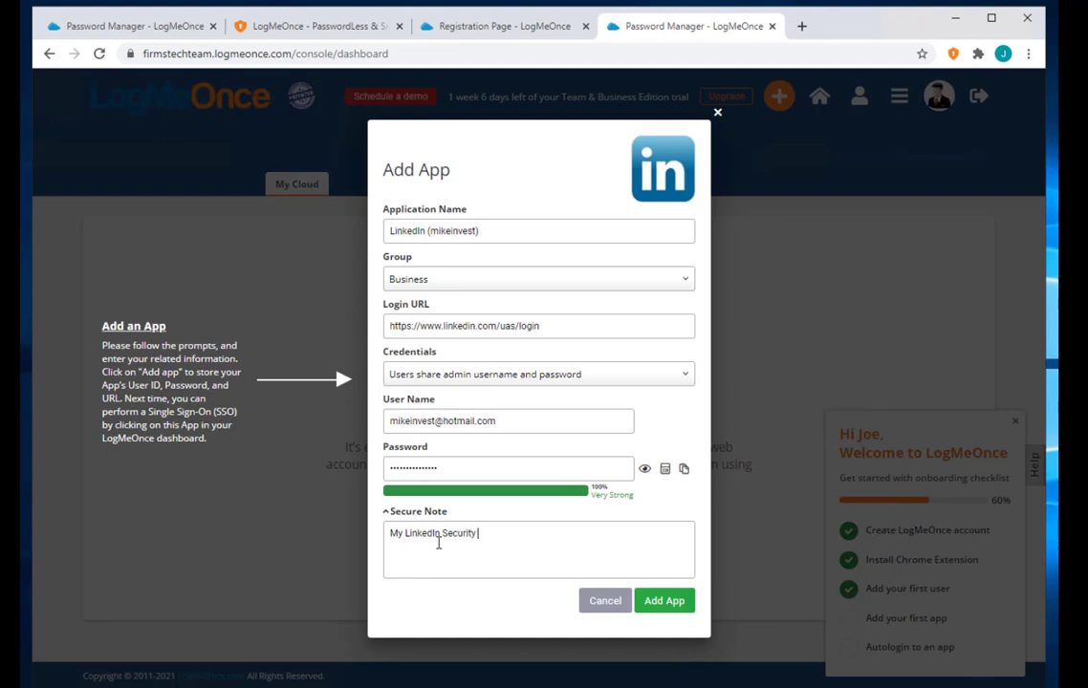
type("Answer is XYZ")
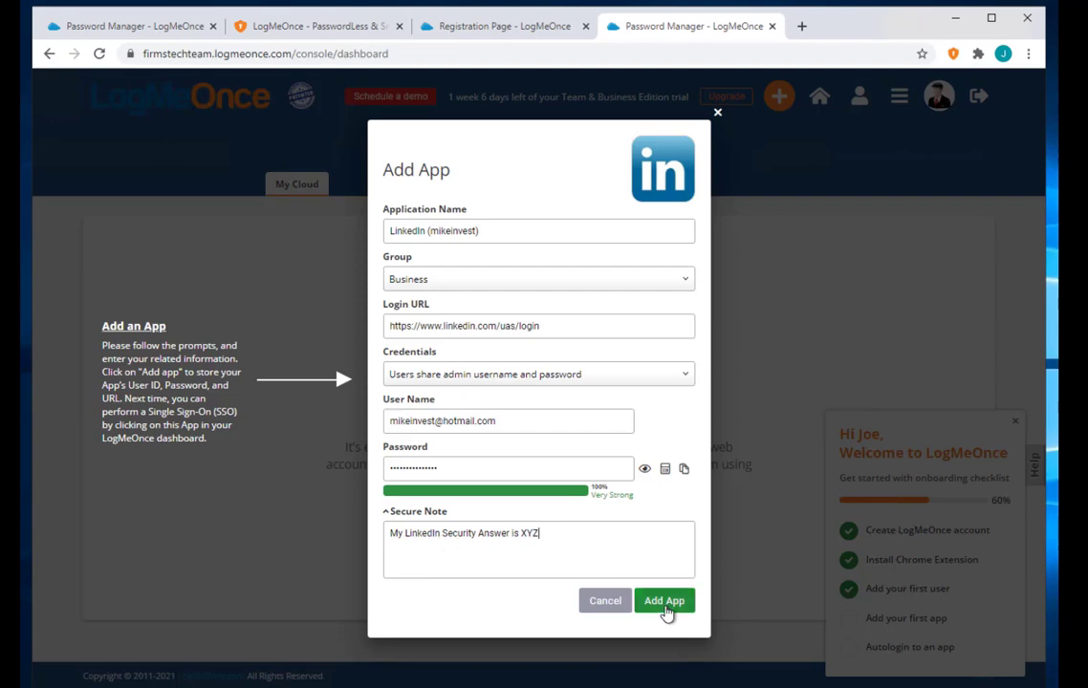
left_click(667, 607)
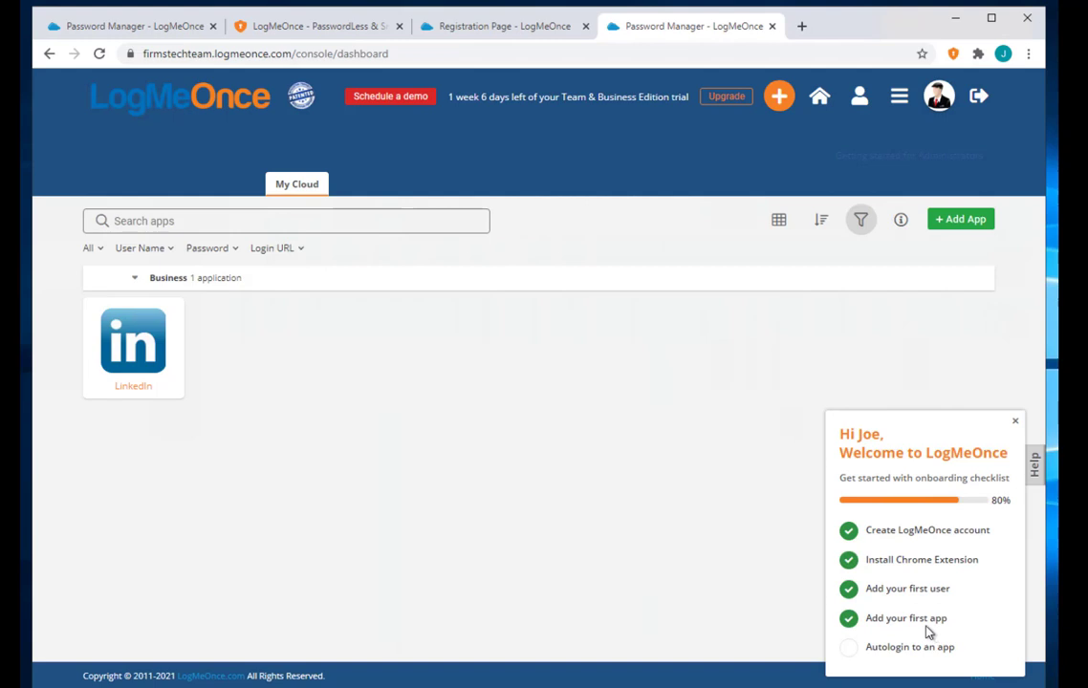
Start the checklist's Autologin step and launch the LinkedIn tile to sign in automatically
left_click(880, 652)
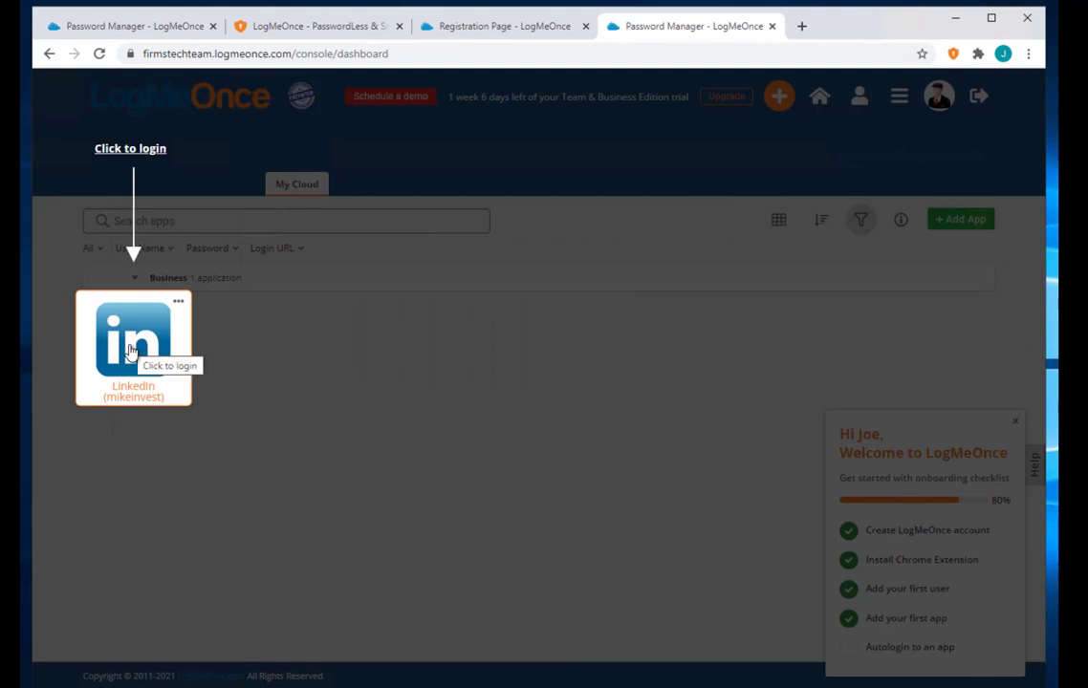
left_click(134, 342)
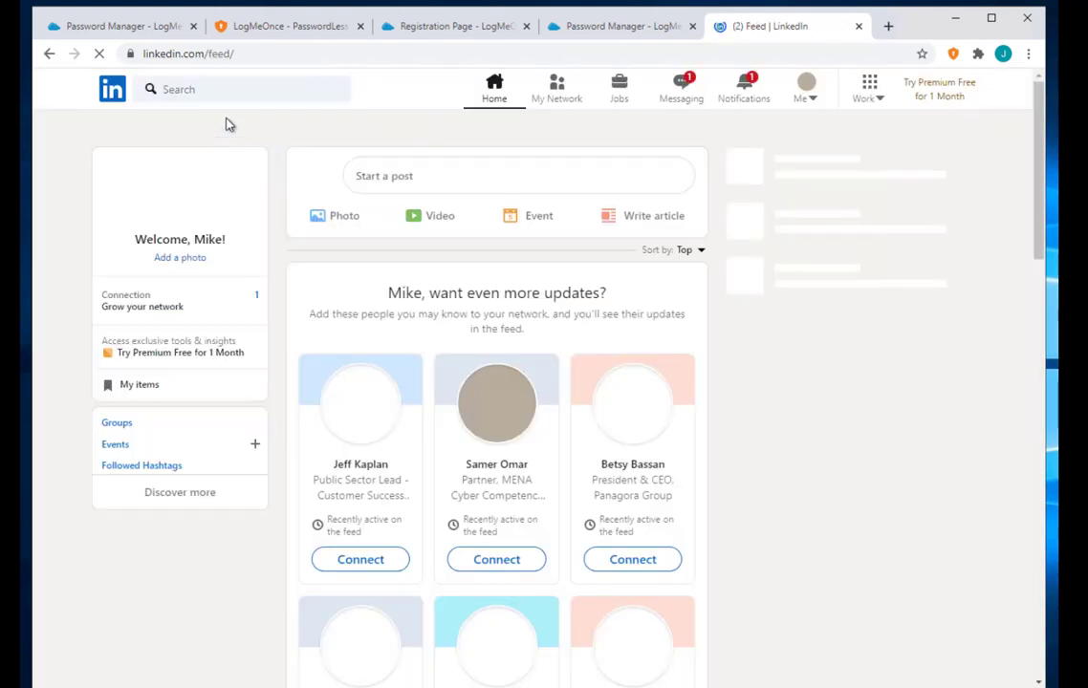
In the Password Manager, answer Yes to 'Did we sign you in' and begin adding another app
left_click(586, 29)
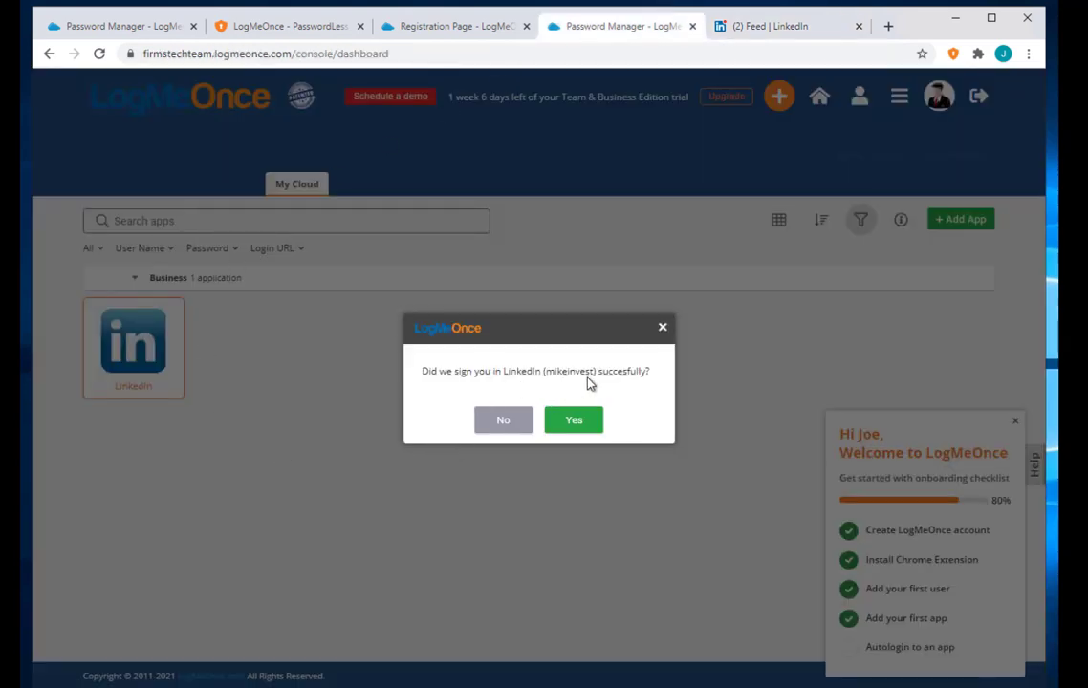
left_click(570, 421)
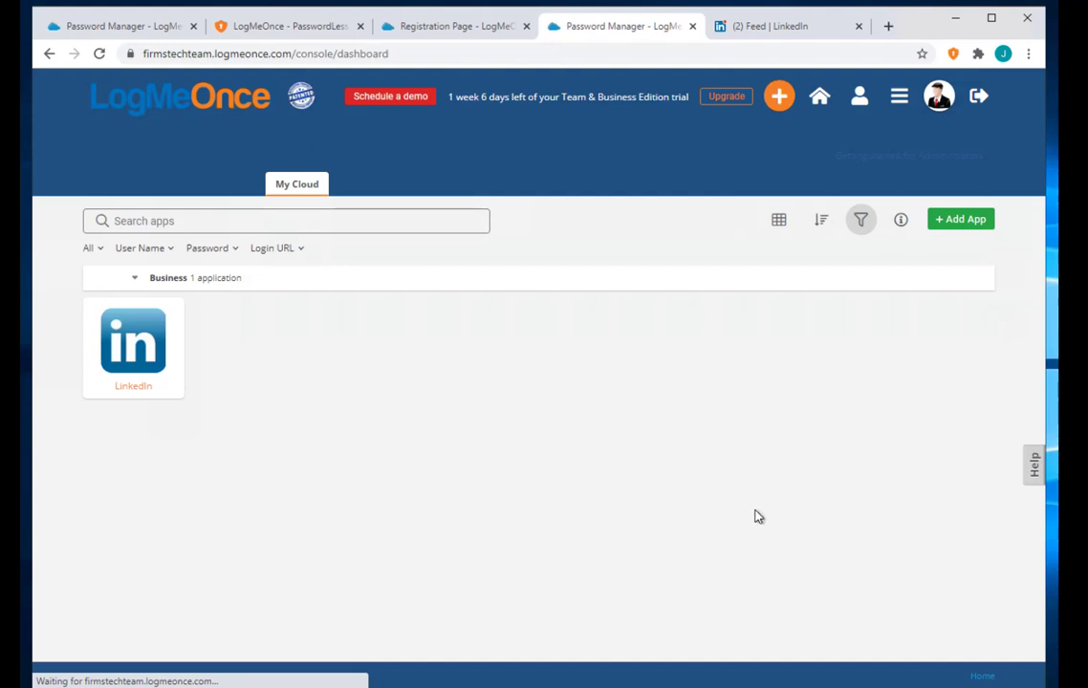
left_click(942, 226)
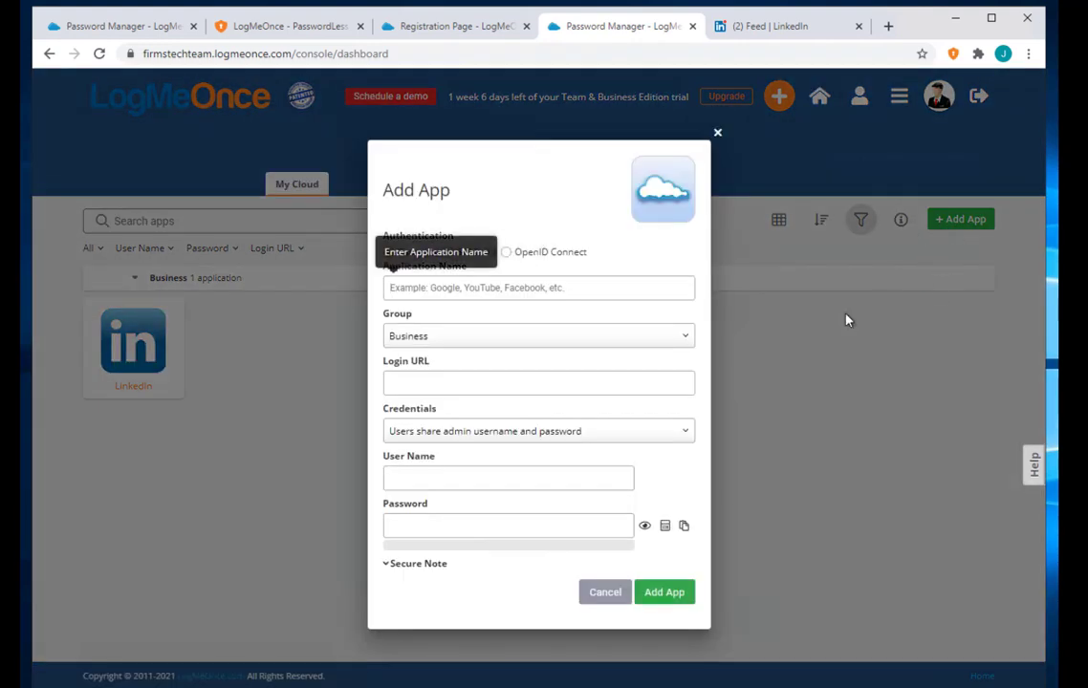
left_click(598, 599)
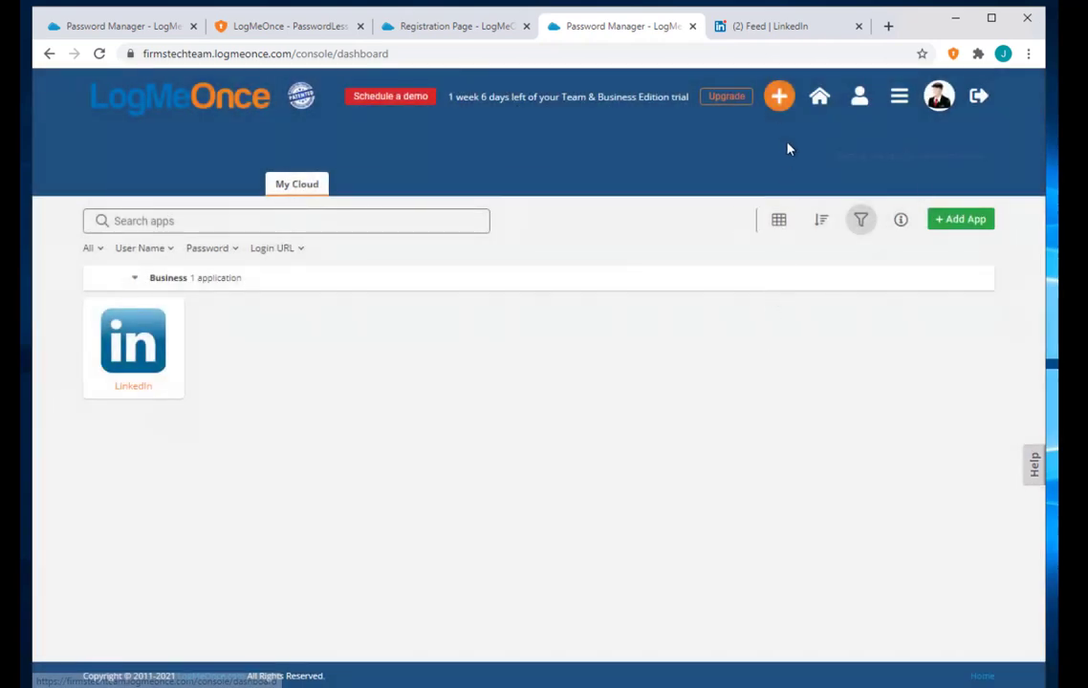
left_click(779, 97)
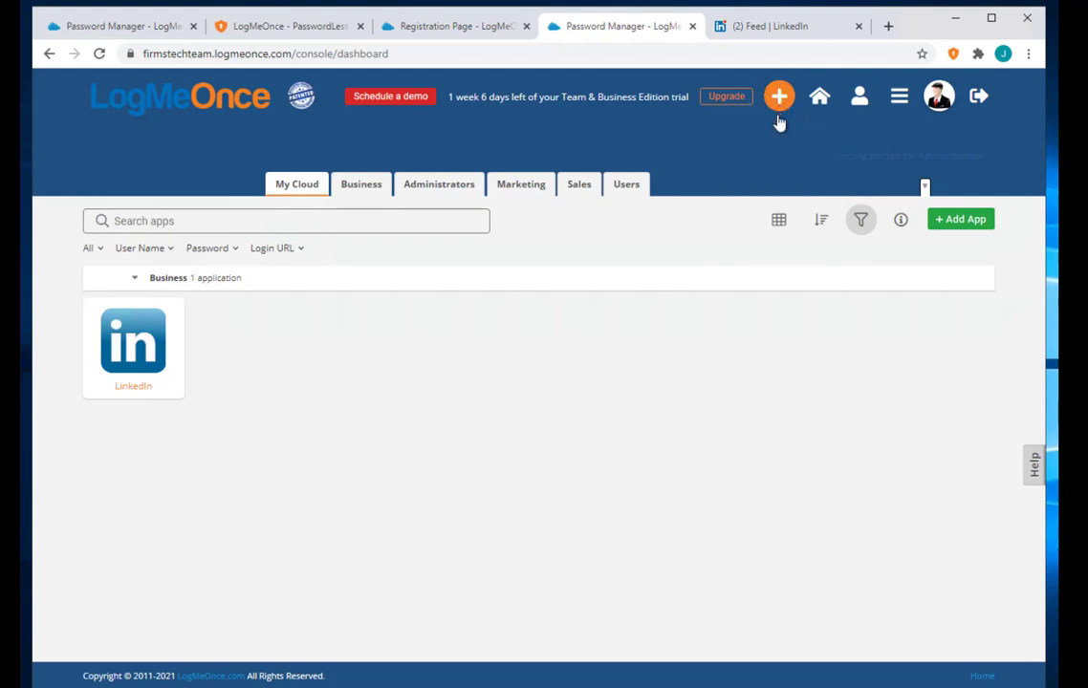
mouse_move(776, 102)
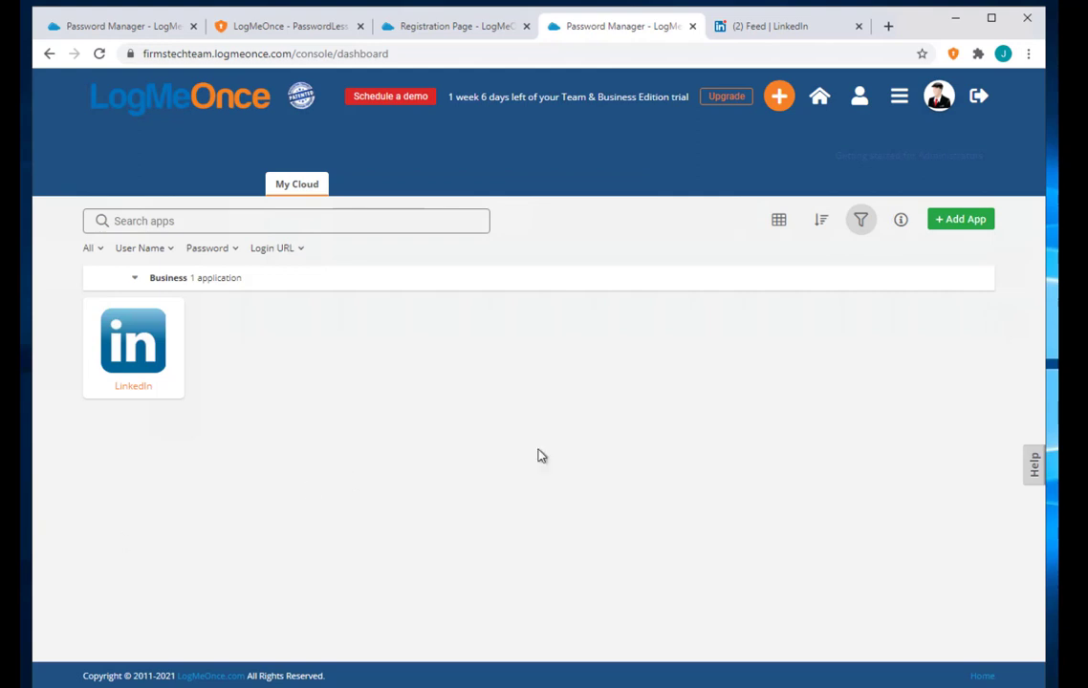
Load the OmniMetrix customer login page in a new Chrome tab from the pasted URL
left_click(888, 27)
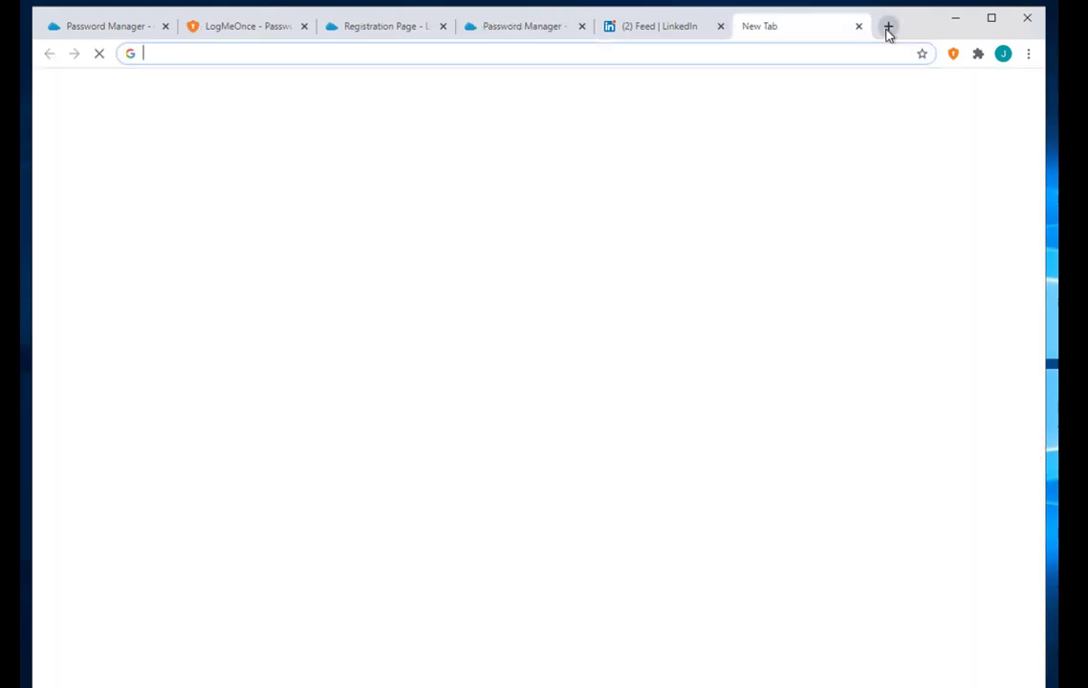
left_click(656, 55)
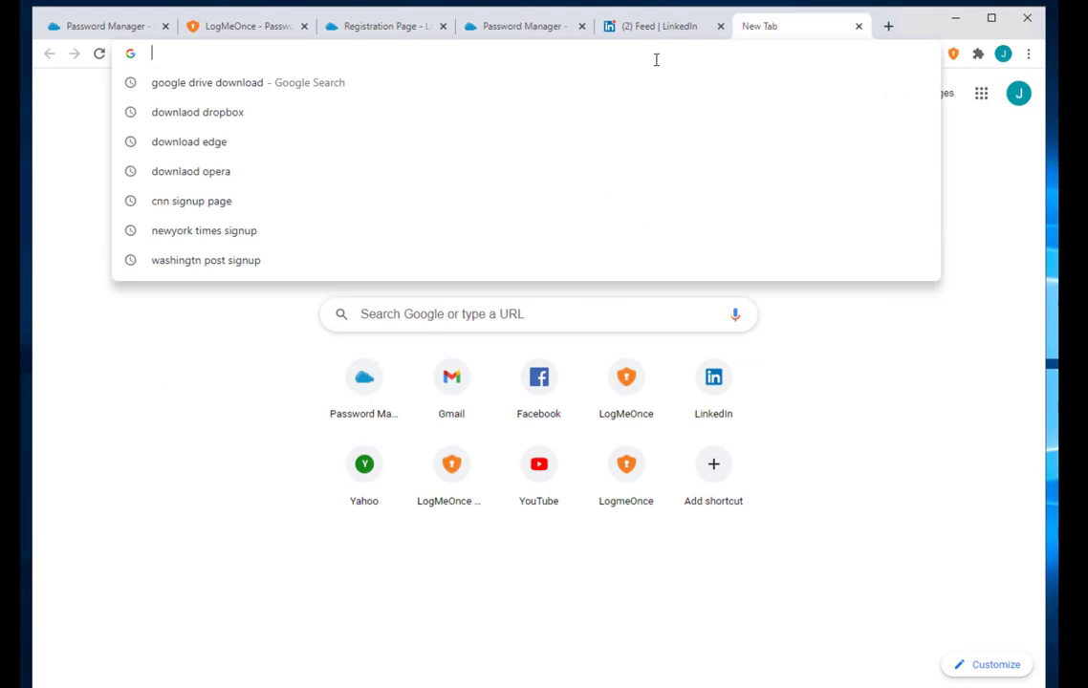
type("https://webdata.omnimetrix.net/omxphp/omxLogin.php")
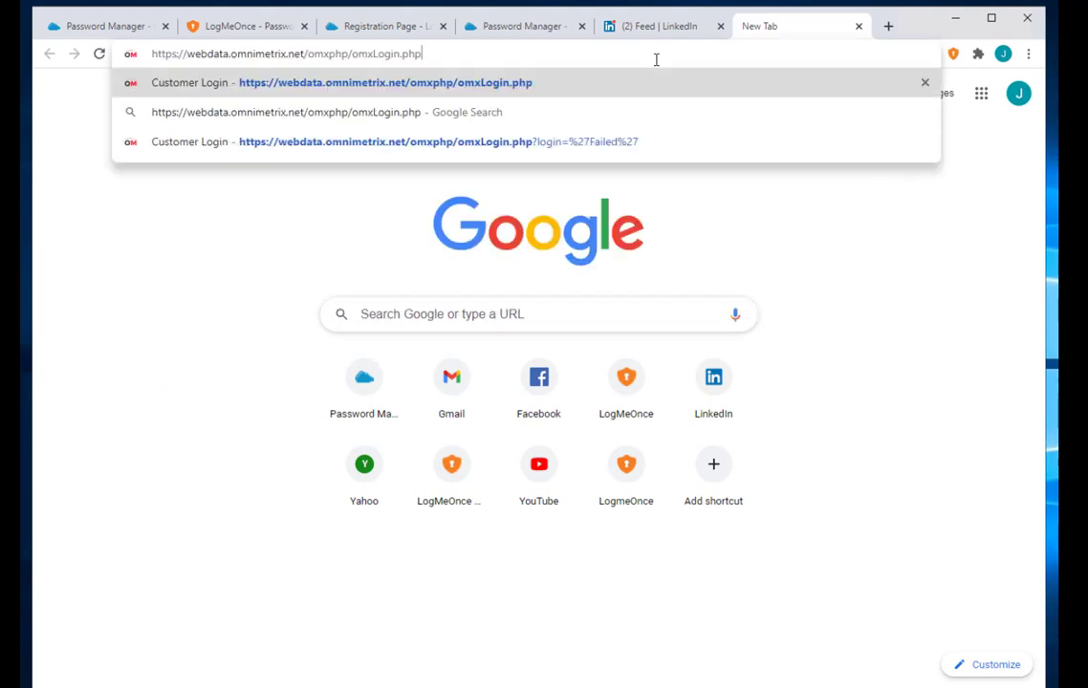
key("Return")
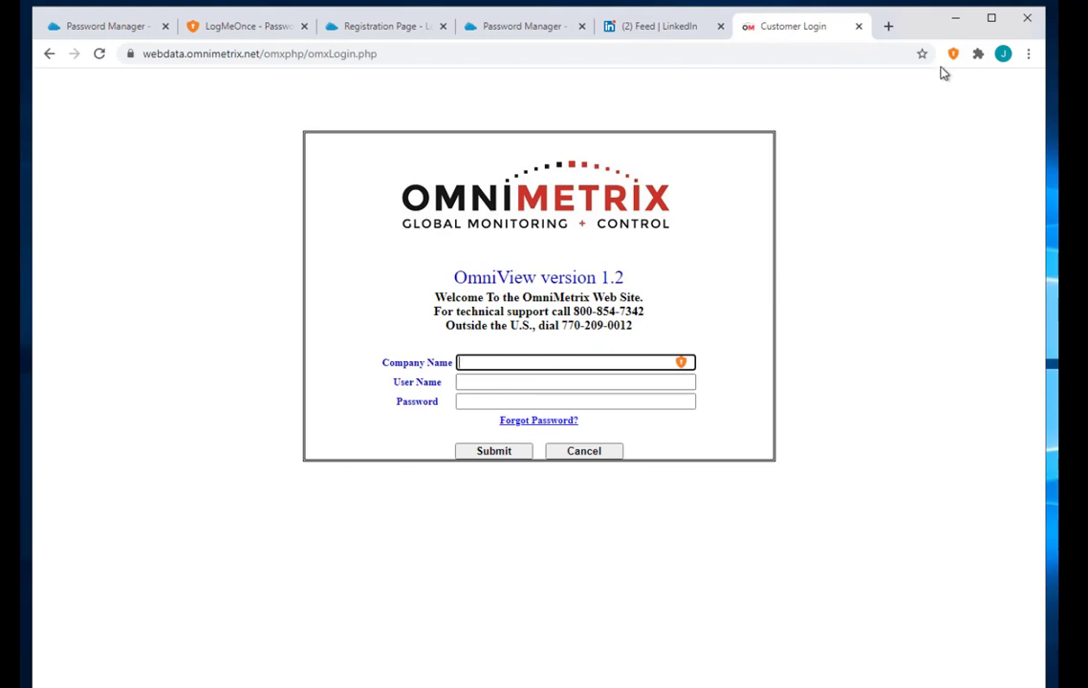
Choose Add App Manually from the LogMeOnce extension's menu
left_click(954, 54)
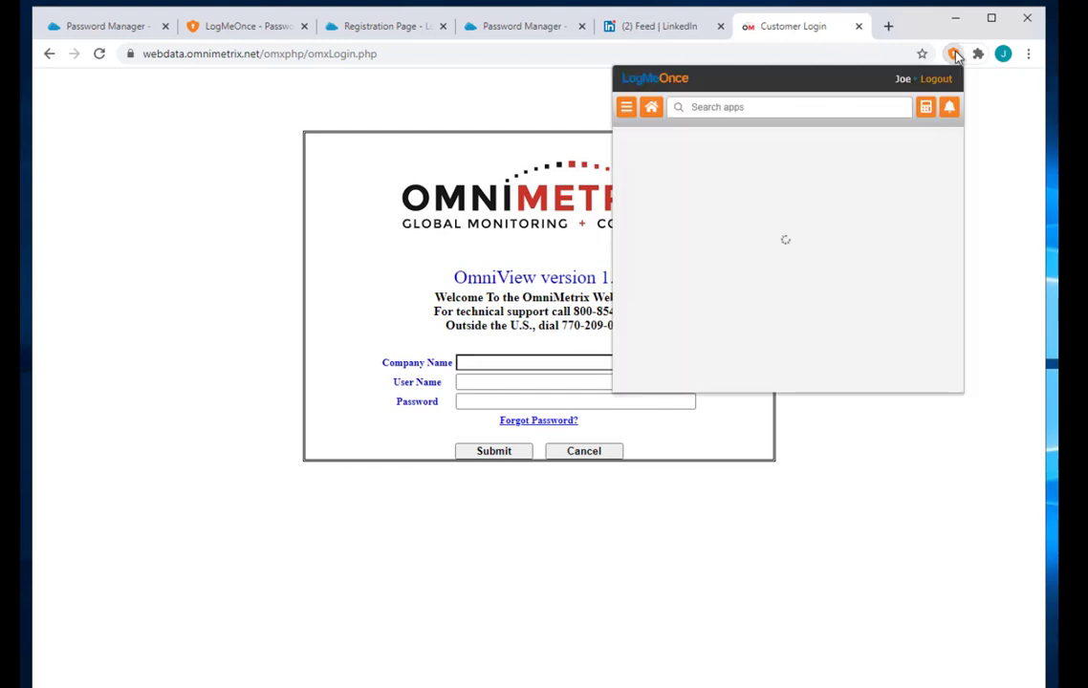
left_click(626, 108)
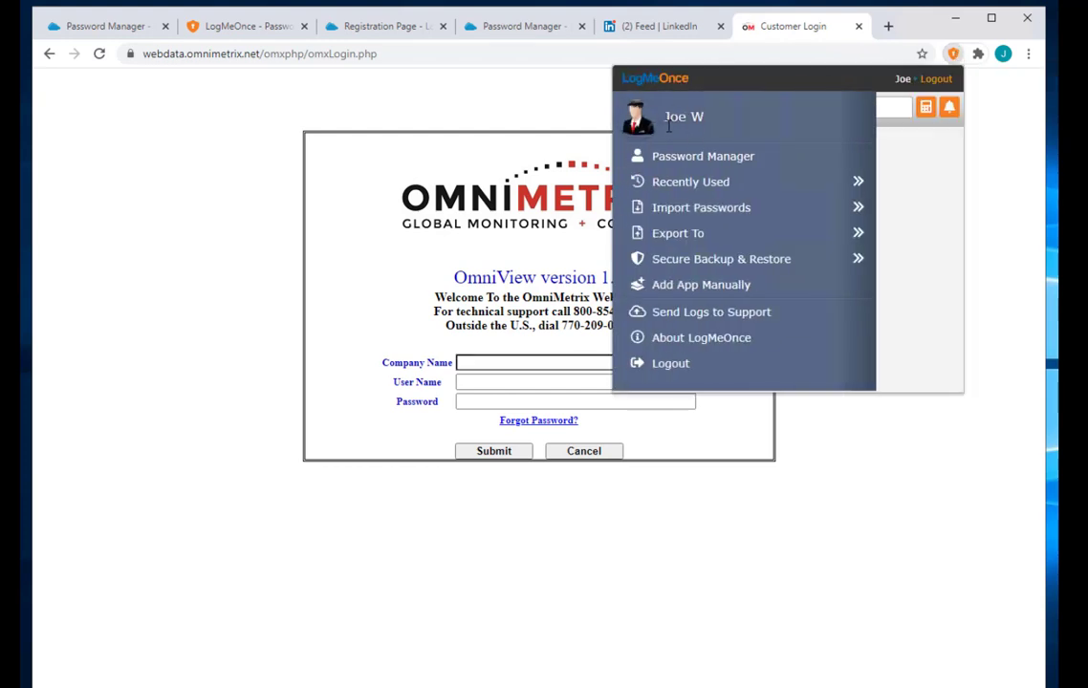
left_click(679, 285)
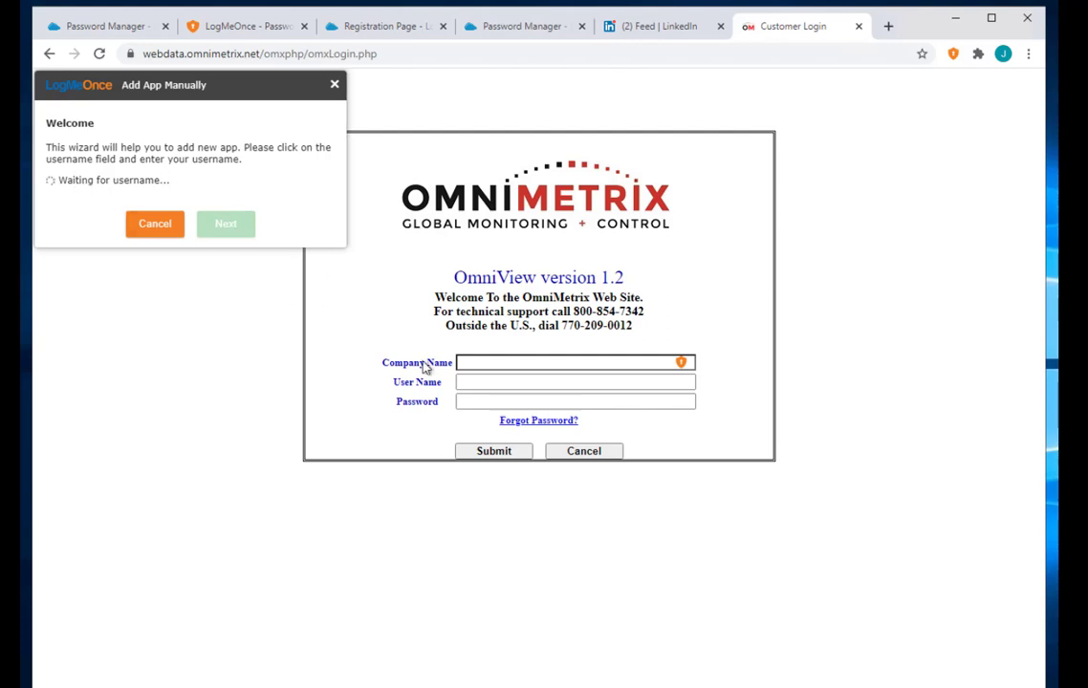
Capture the OmniMetrix login's user name (account e-mail) and password in the wizard
left_click(461, 382)
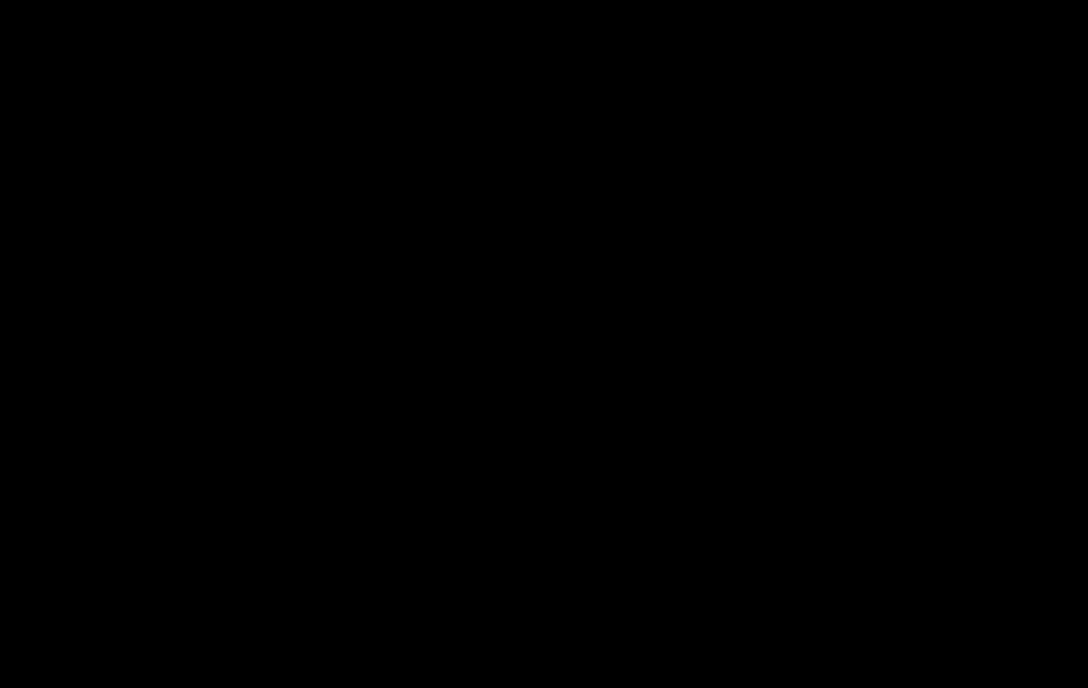
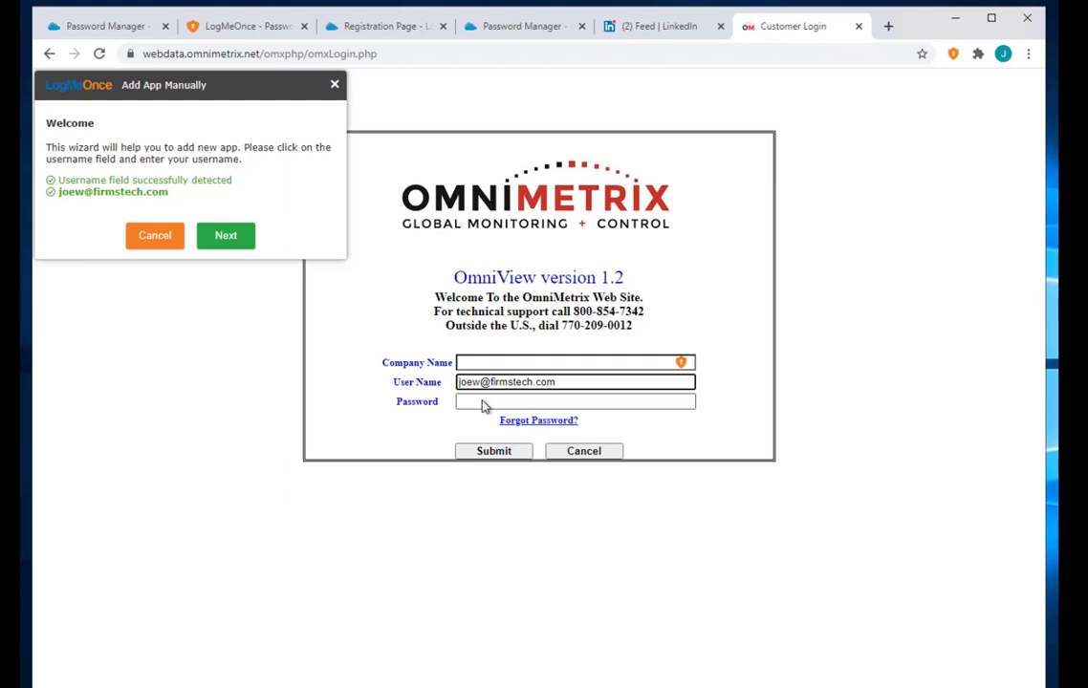
left_click(516, 362)
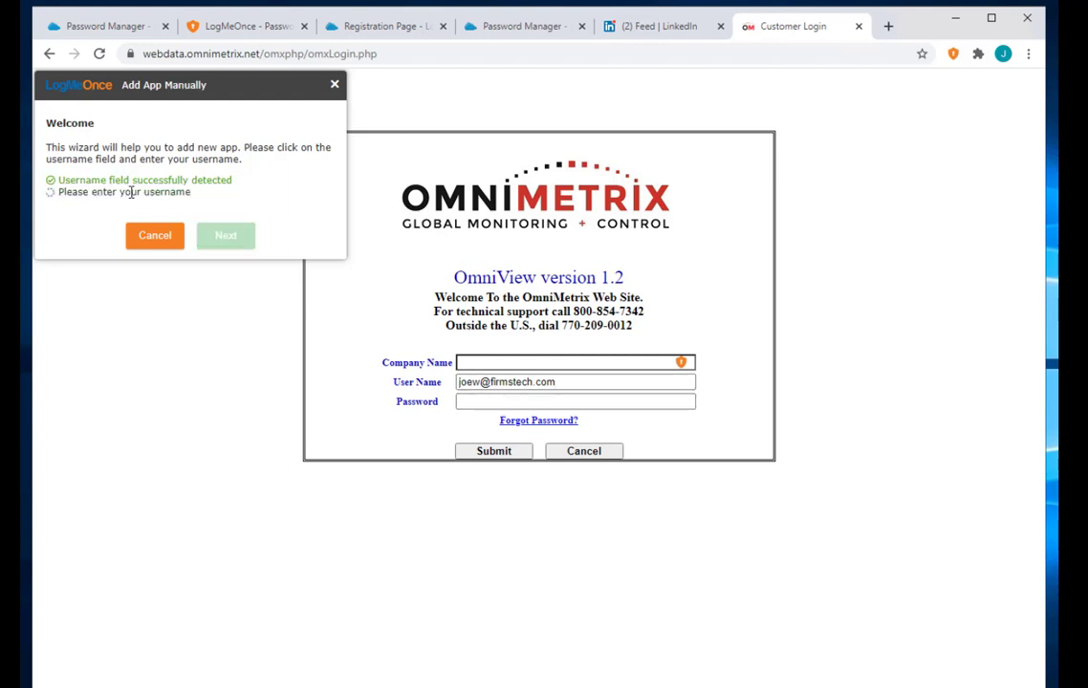
left_click(506, 380)
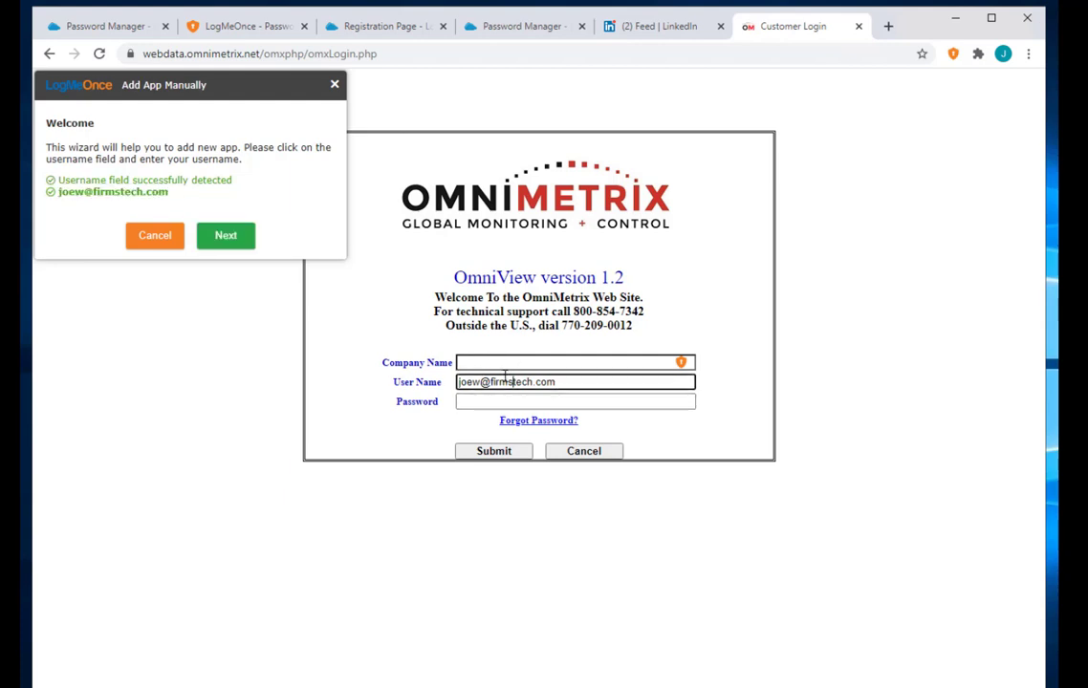
left_click(214, 236)
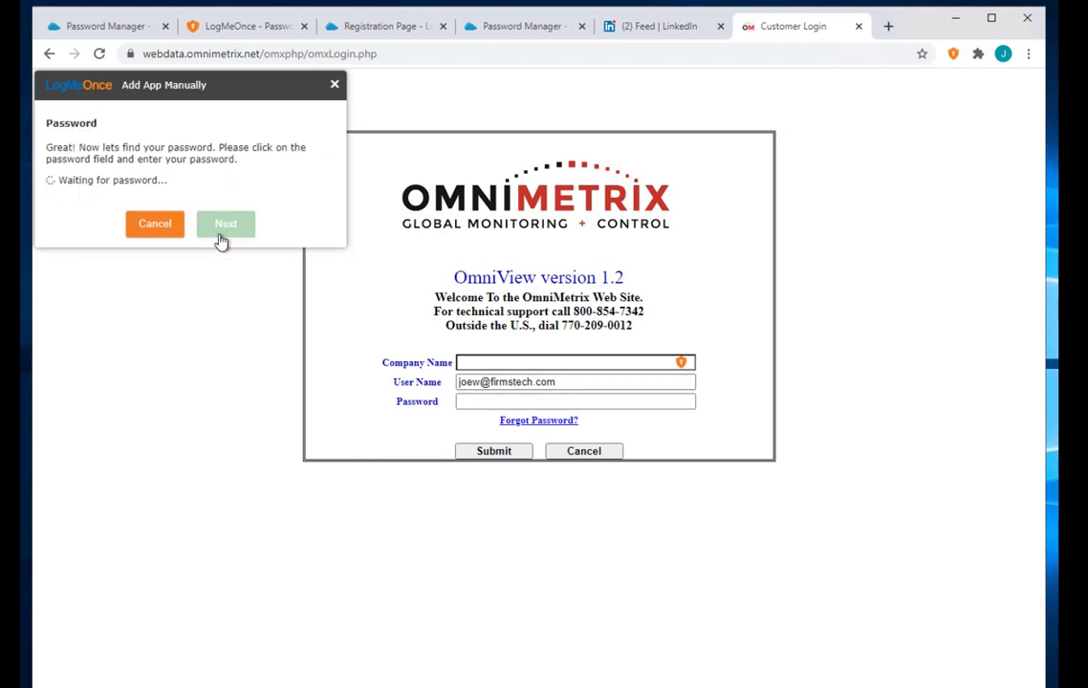
left_click(495, 402)
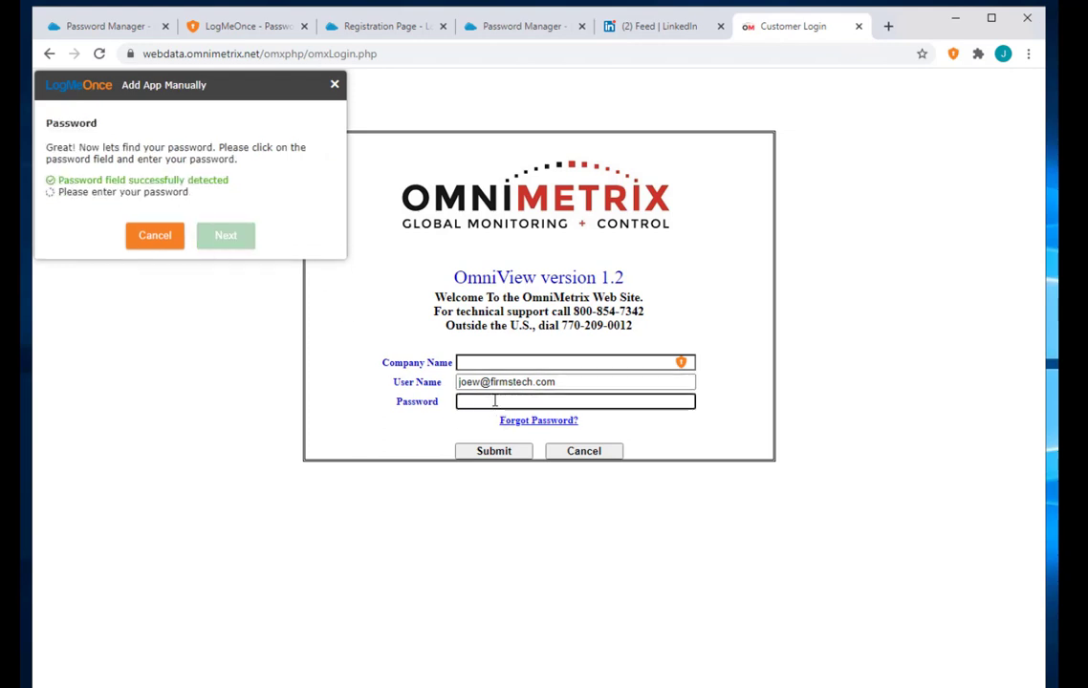
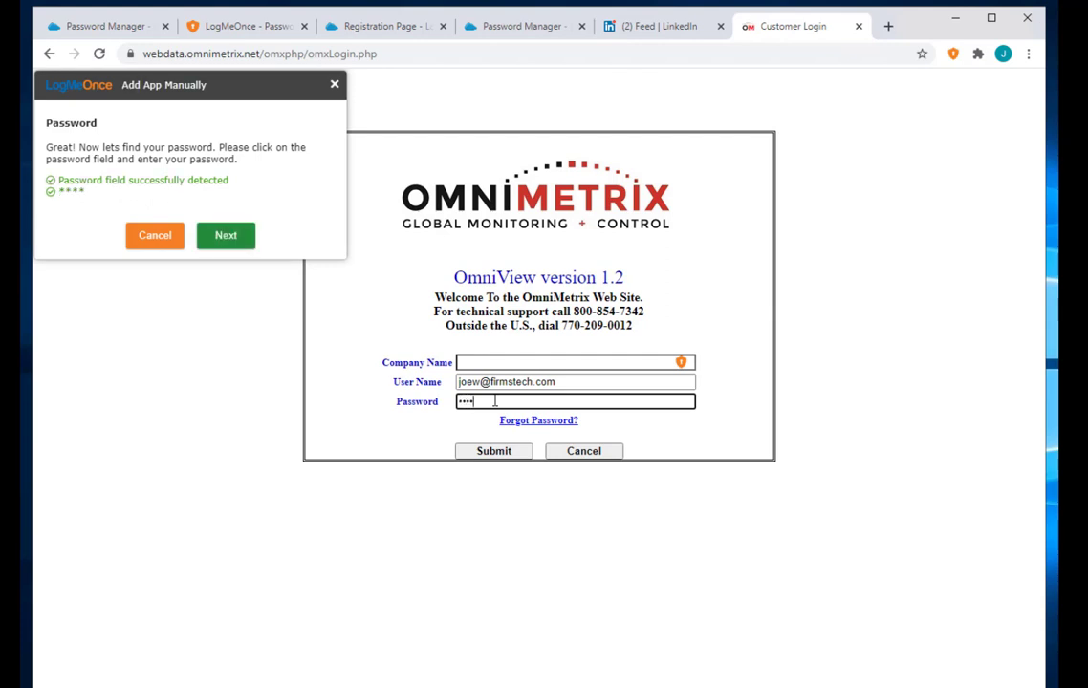
left_click(229, 243)
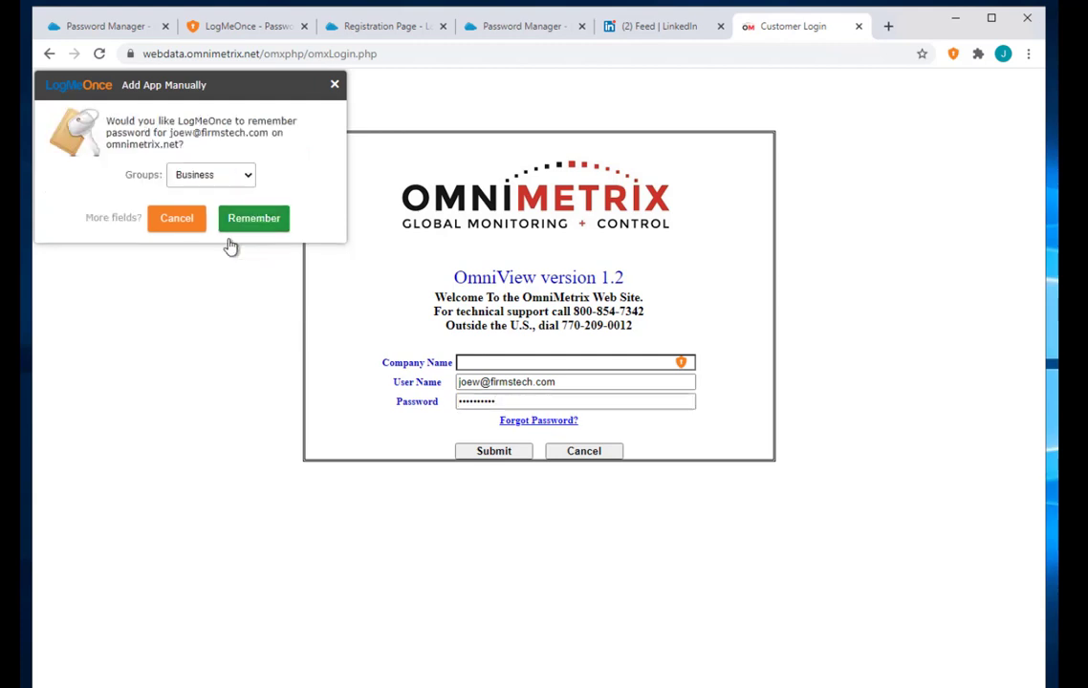
Add a Company Name field with the value FirmsTech
left_click(115, 219)
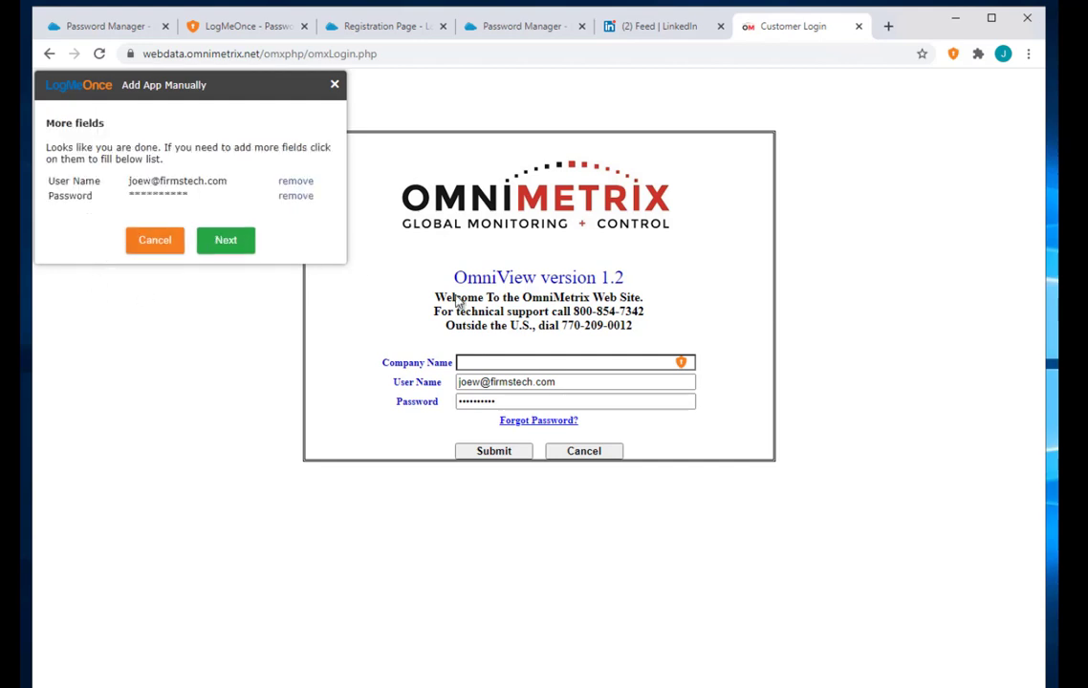
left_click(529, 361)
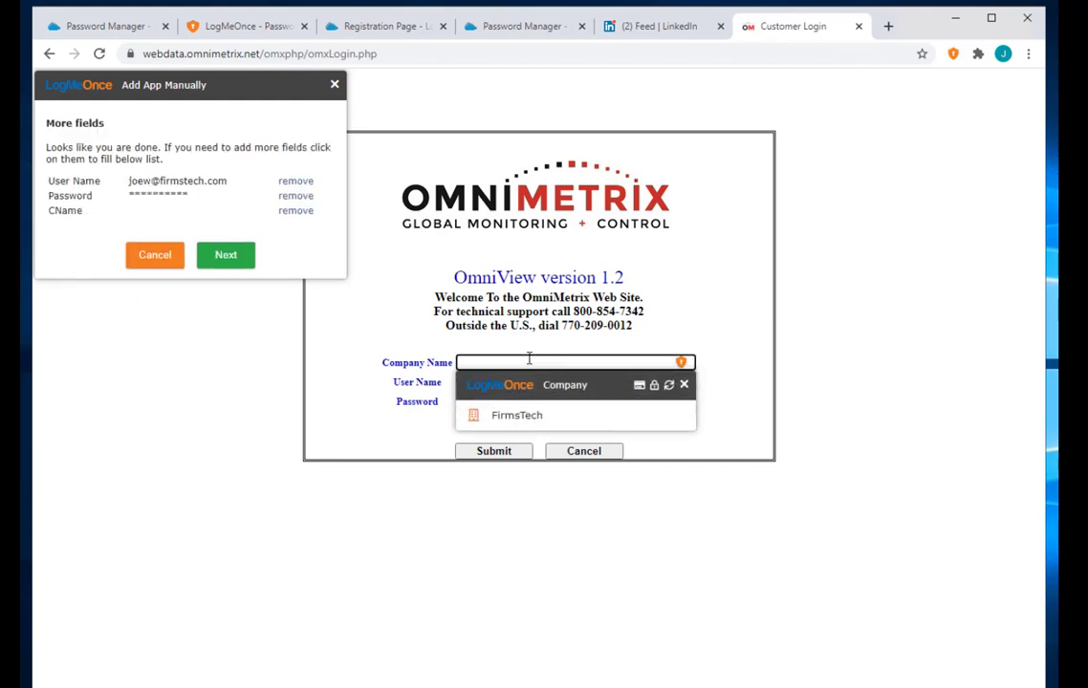
type("Fir")
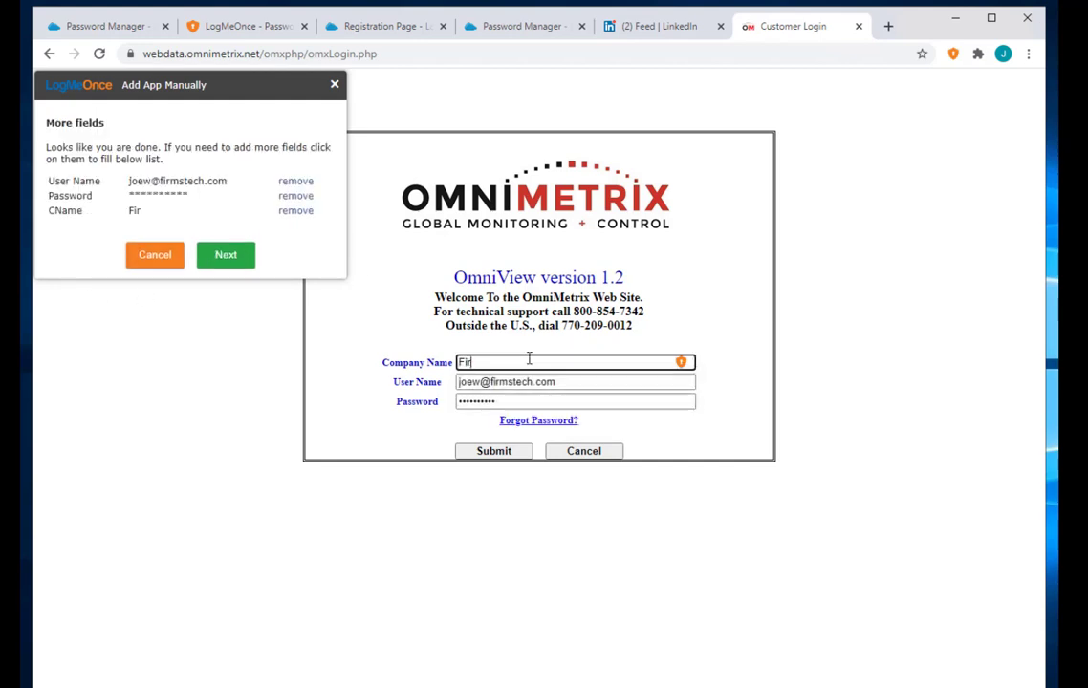
type("msTech")
Confirm the Company Name field, save the login in the Business group, and reload the dashboard
left_click(227, 258)
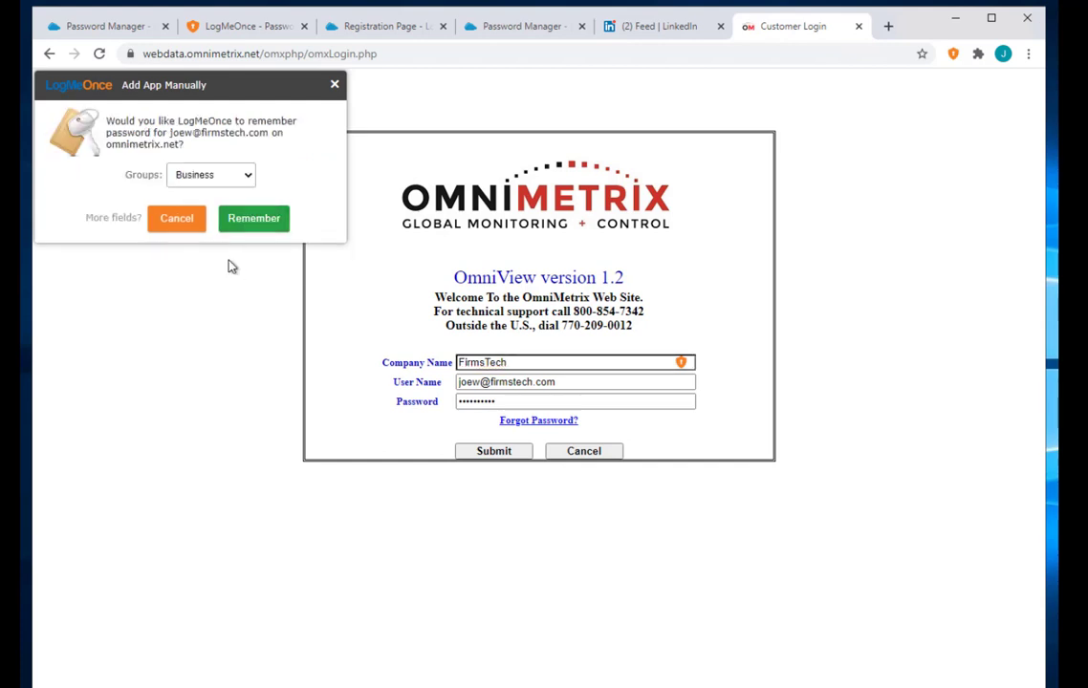
left_click(216, 179)
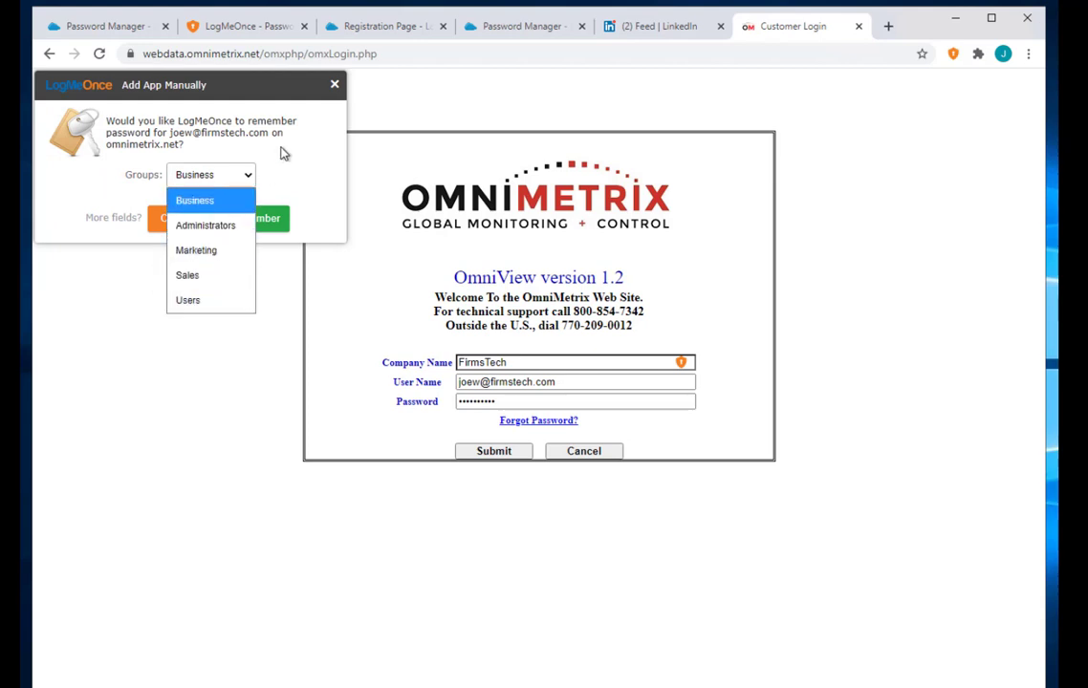
left_click(302, 191)
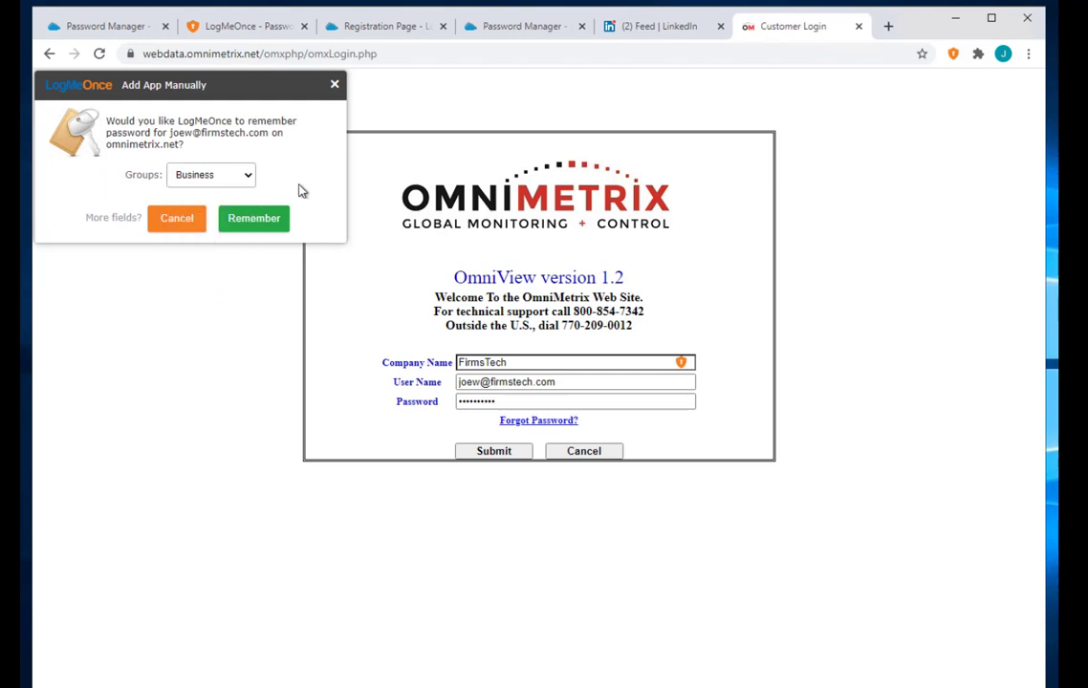
left_click(256, 225)
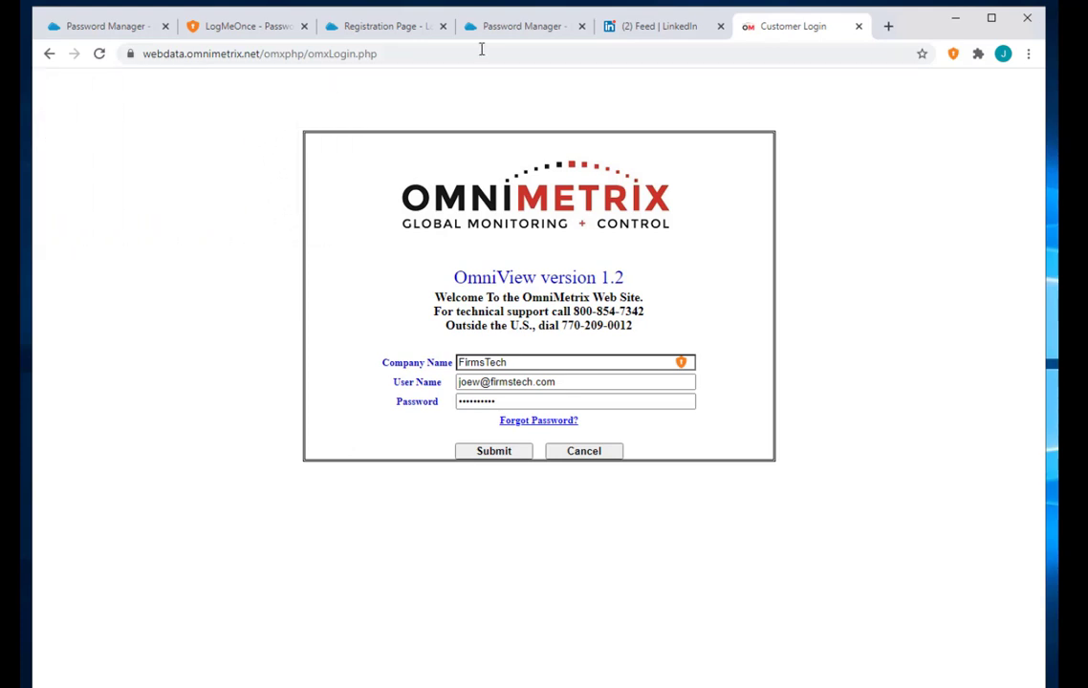
left_click(502, 26)
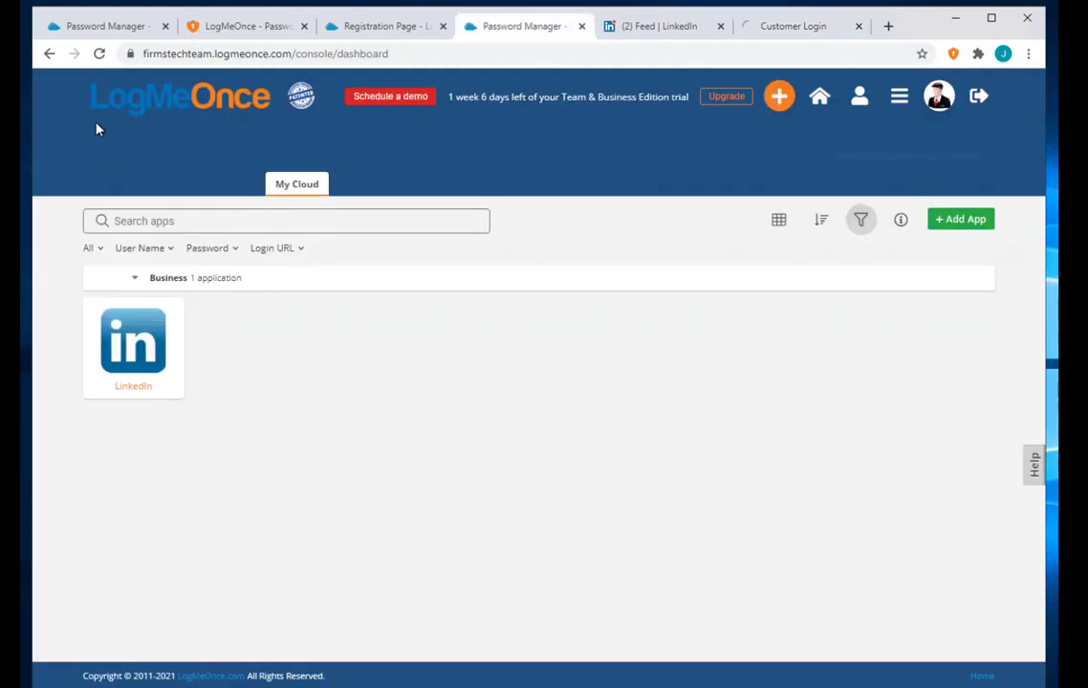
left_click(100, 55)
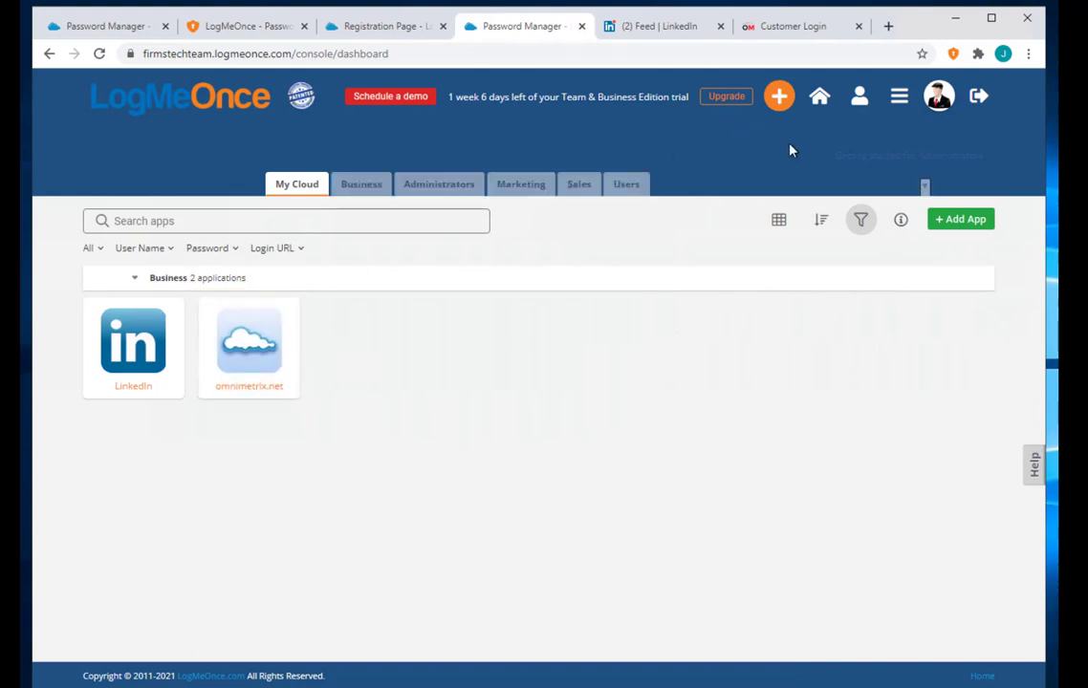
Add a Twitter app from the Social Networking template with the pasted e-mail and a password
left_click(778, 96)
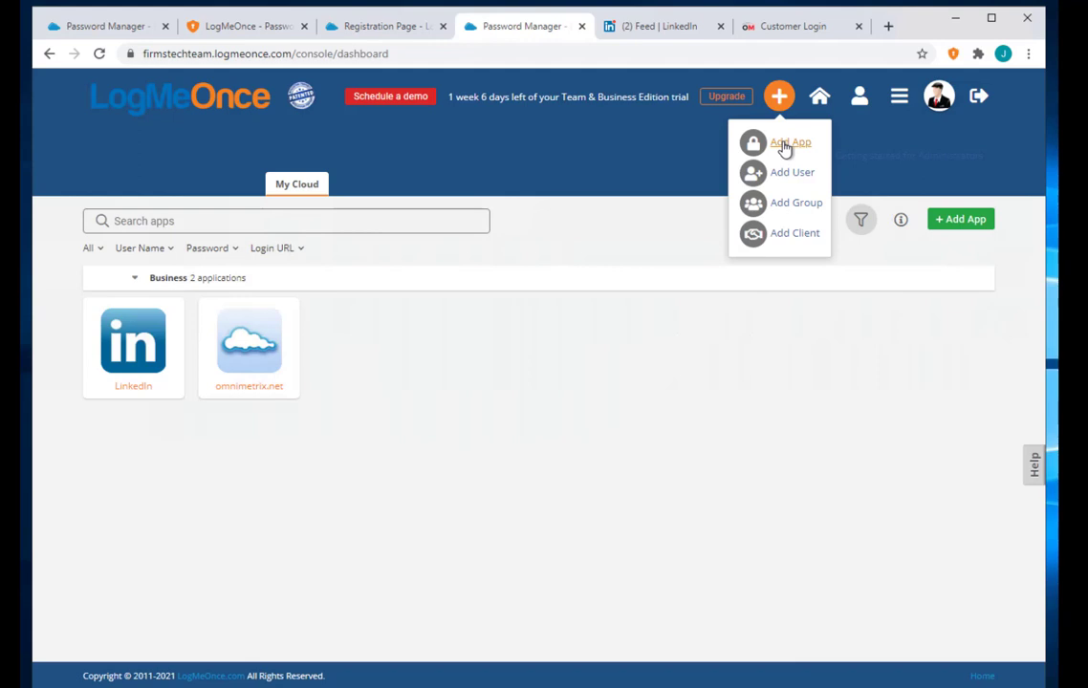
left_click(784, 144)
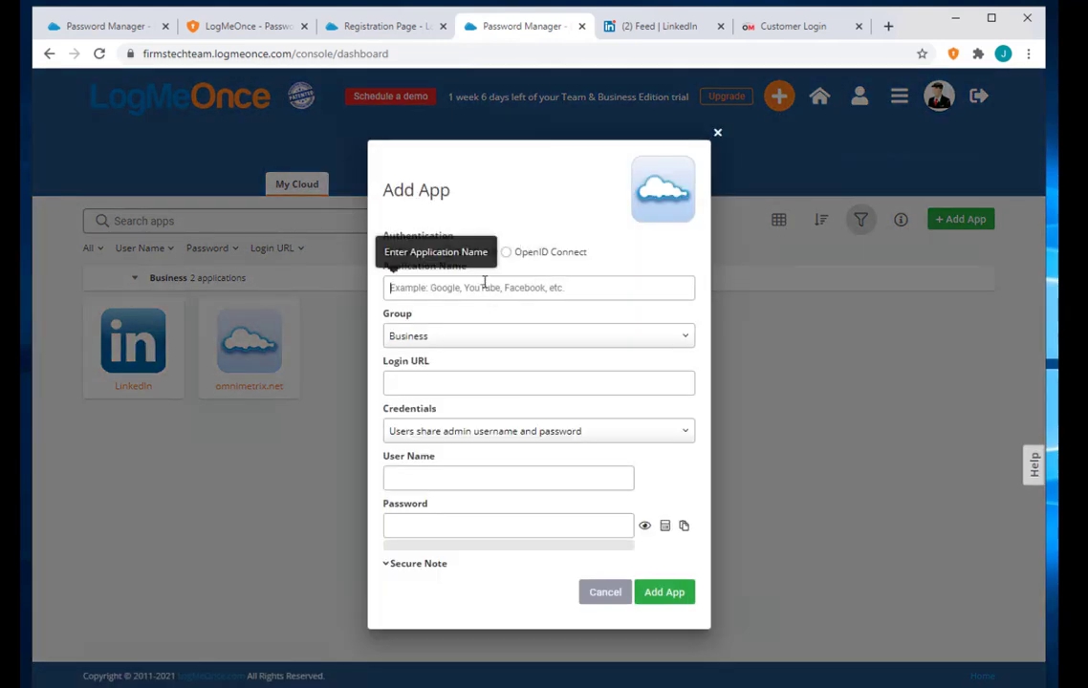
type("Twi")
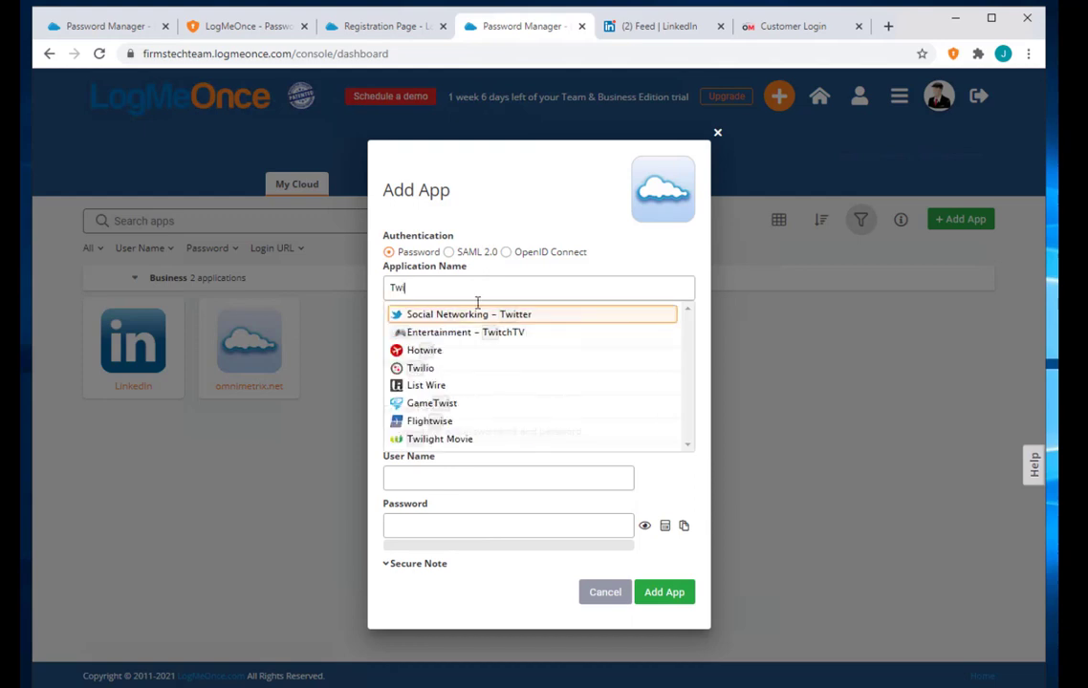
left_click(483, 315)
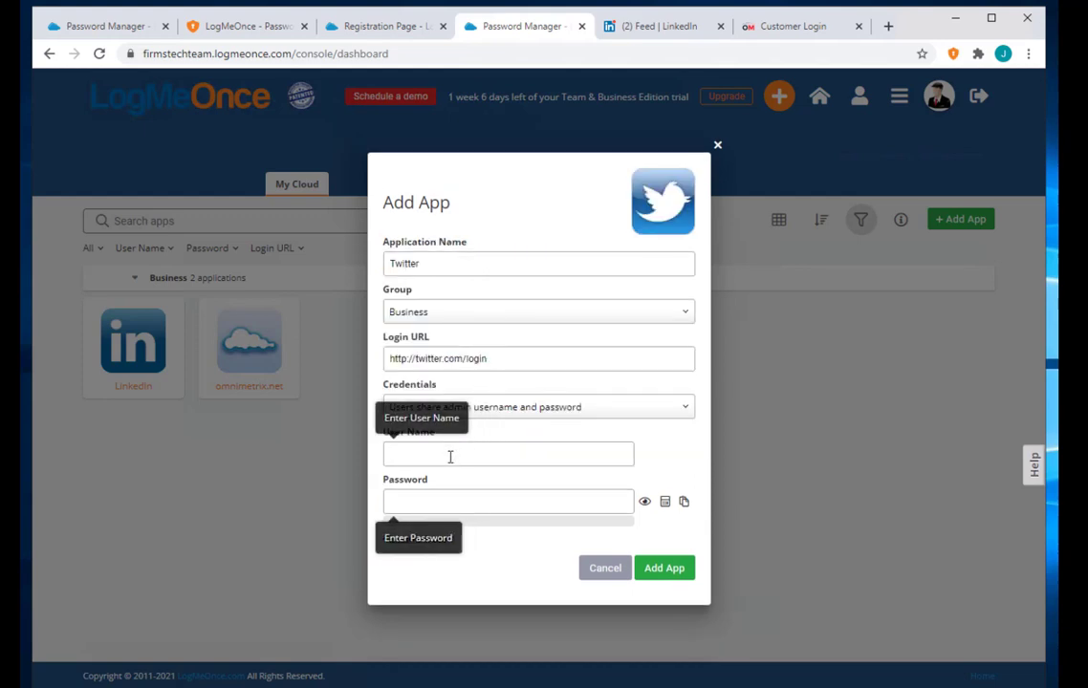
key("ctrl+v")
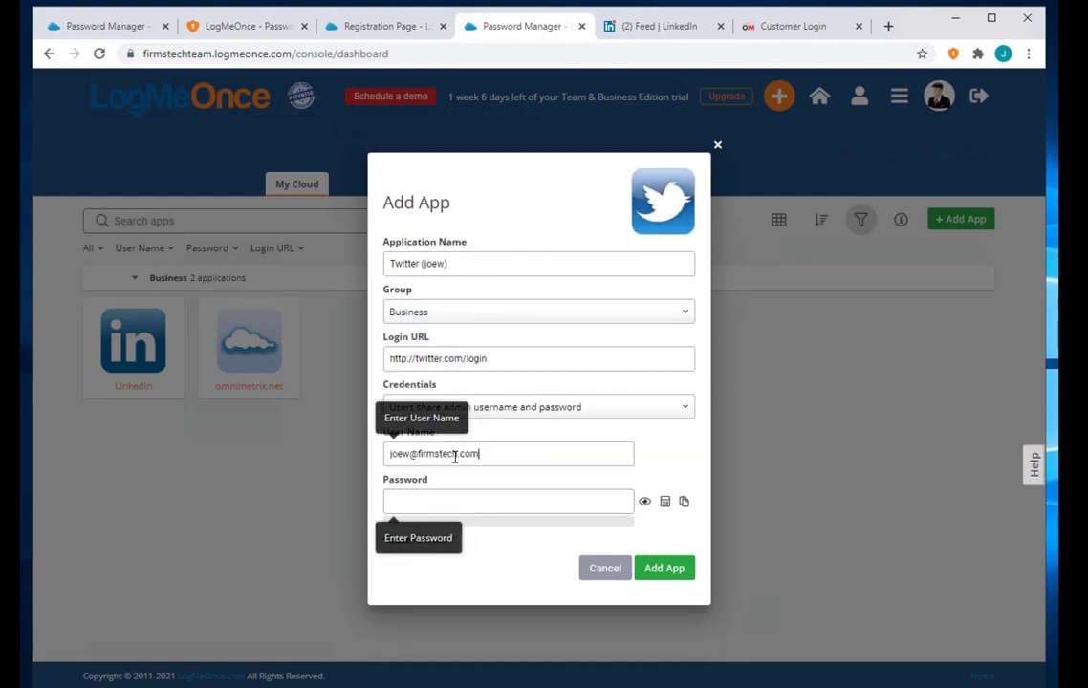
left_click(442, 492)
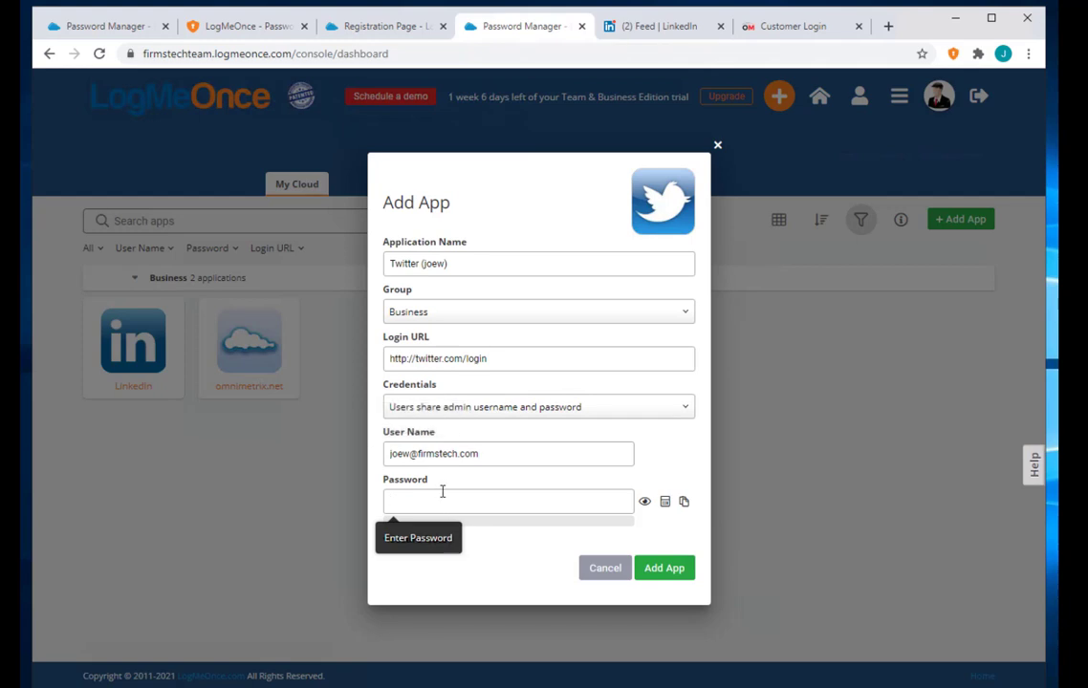
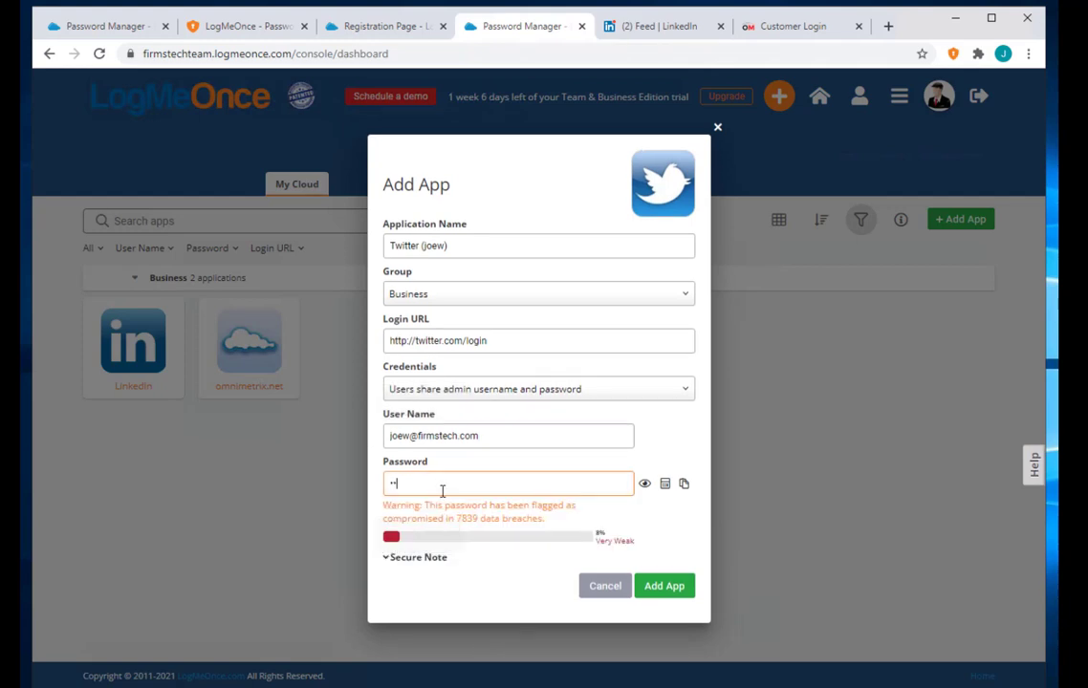
left_click(655, 588)
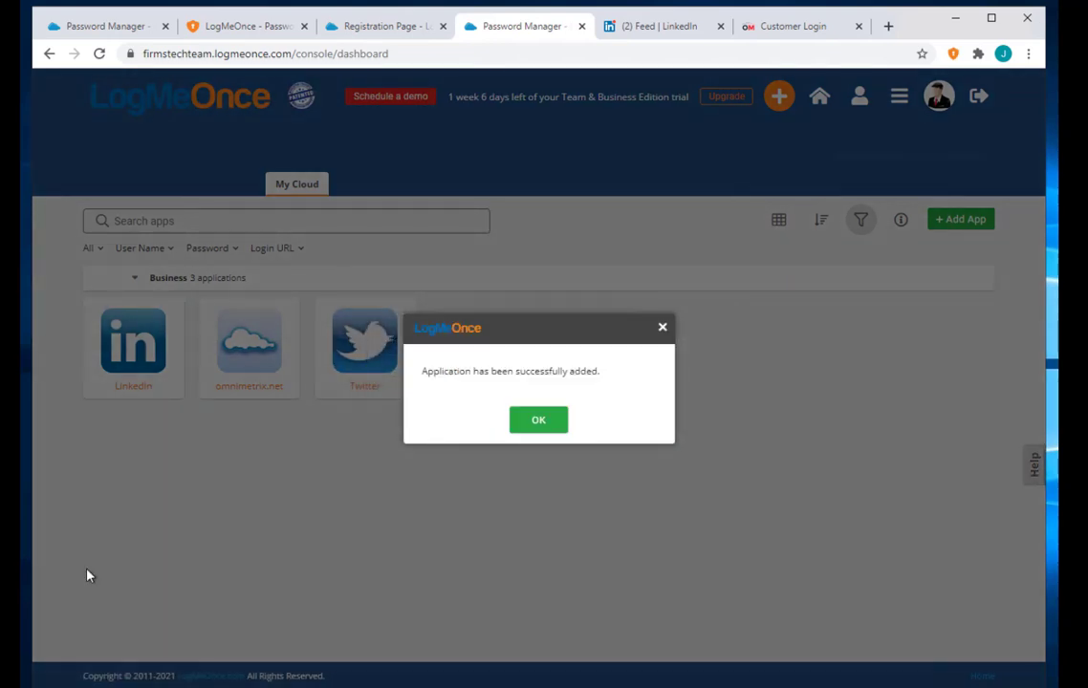
left_click(538, 420)
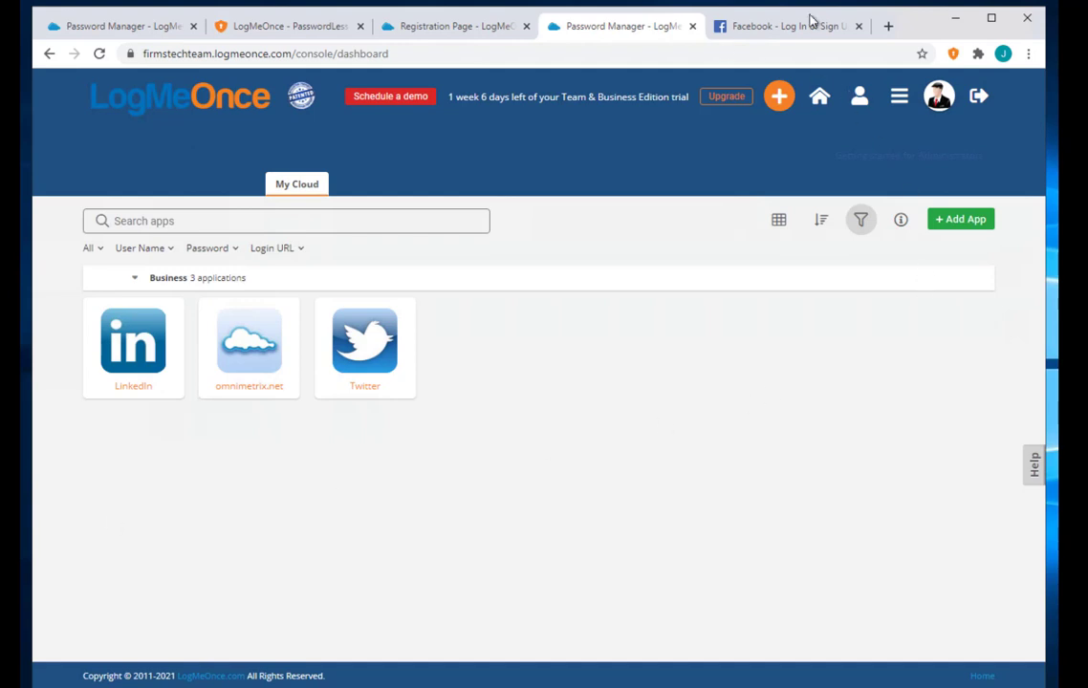
Log in to Facebook with the account e-mail and password, answer the remember-password offer, and return
left_click(803, 27)
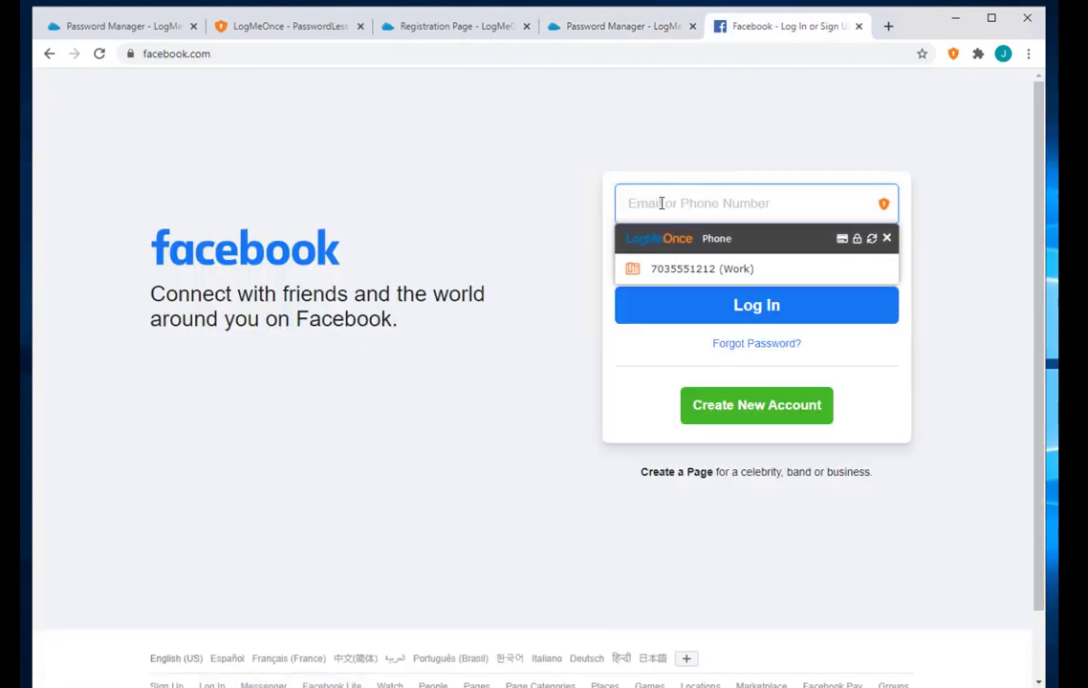
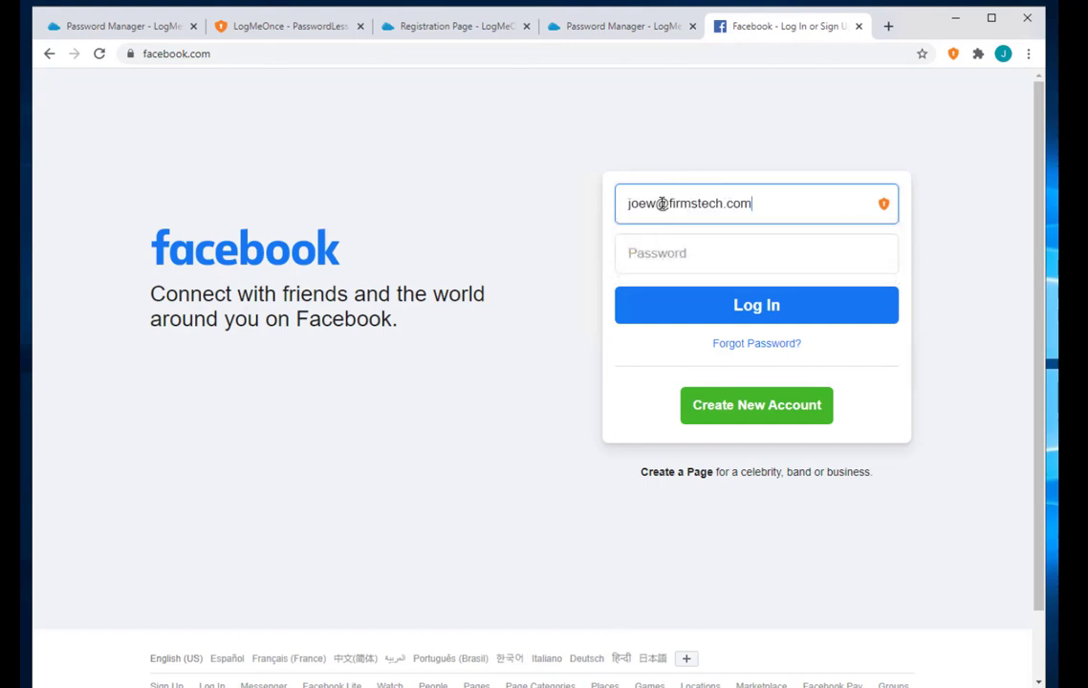
left_click(665, 255)
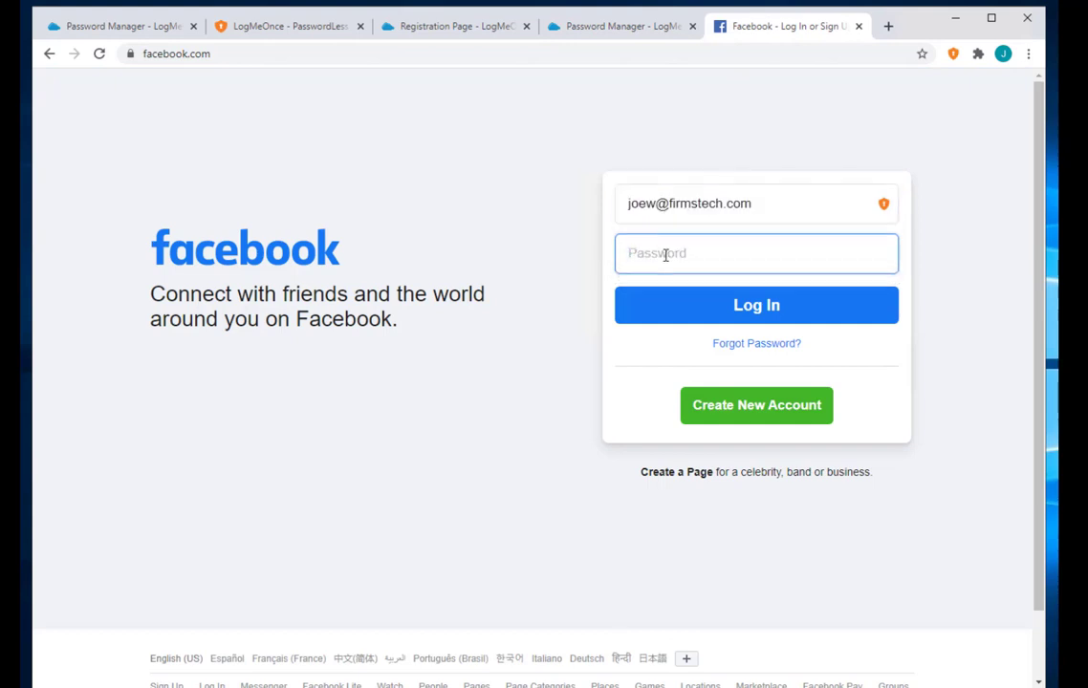
type("j••••••")
left_click(696, 306)
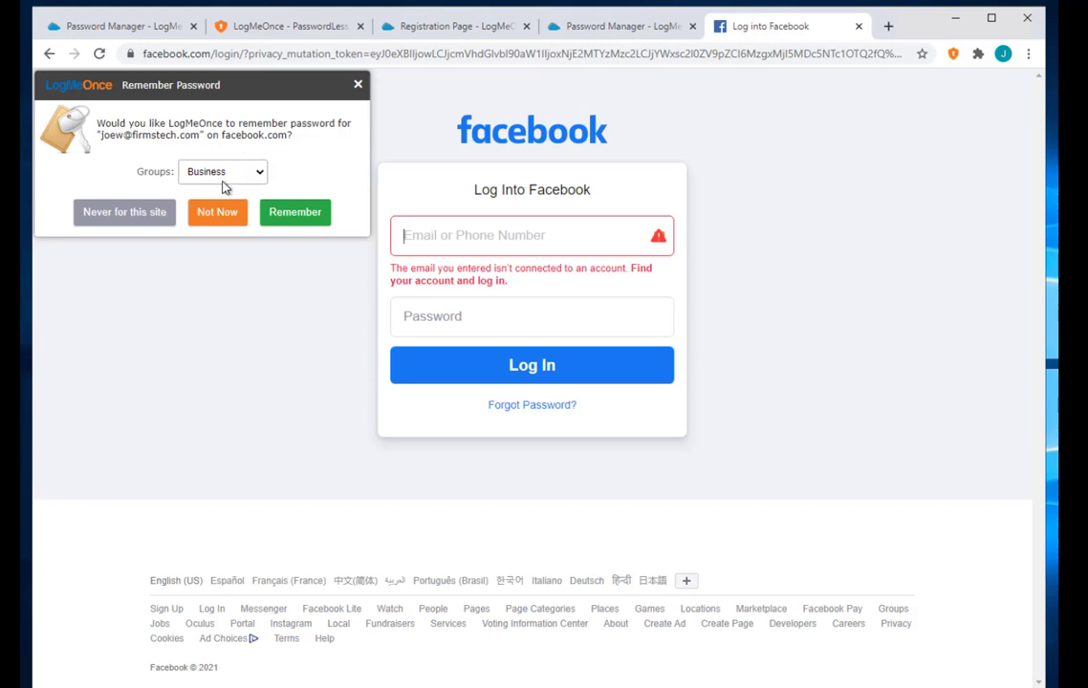
left_click(294, 212)
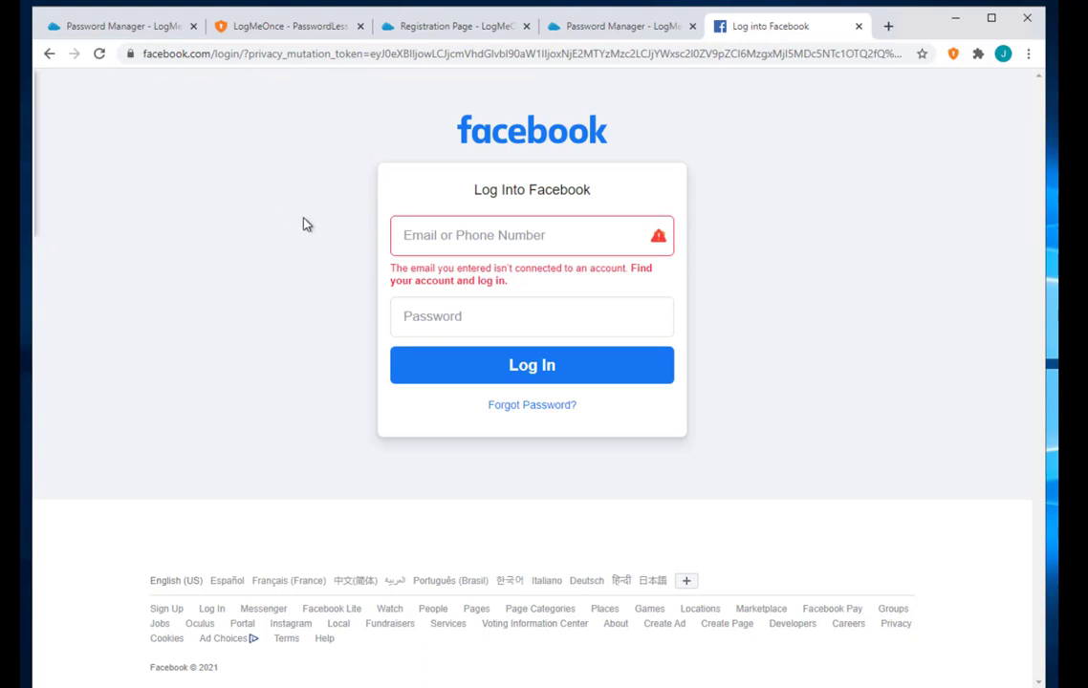
left_click(585, 25)
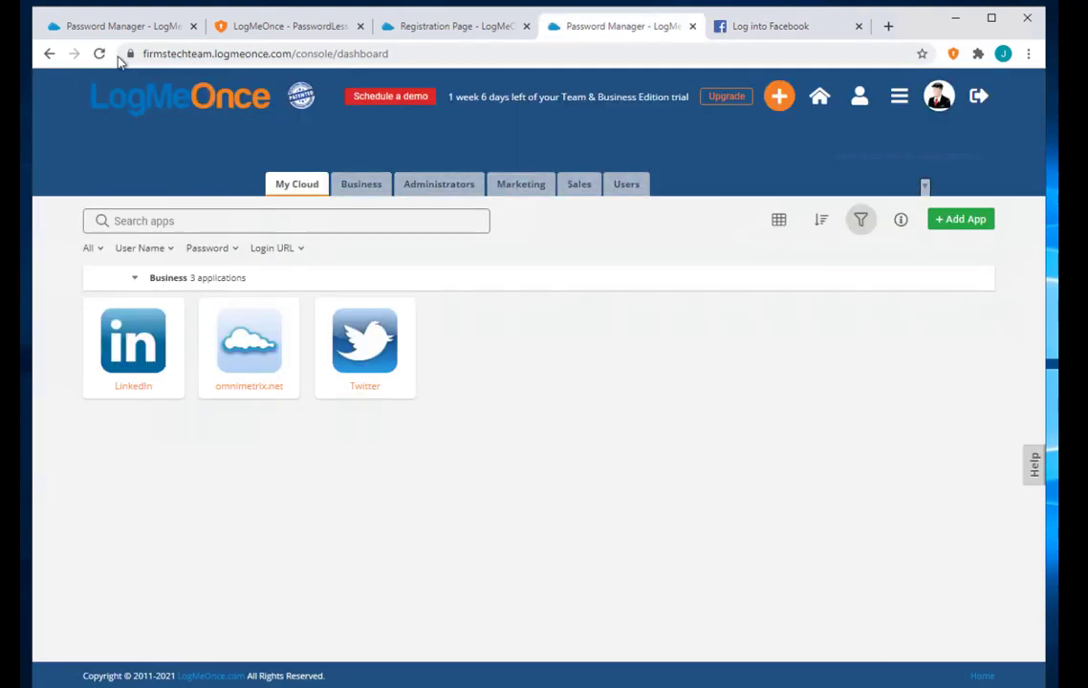
Reload the vault dashboard
left_click(99, 54)
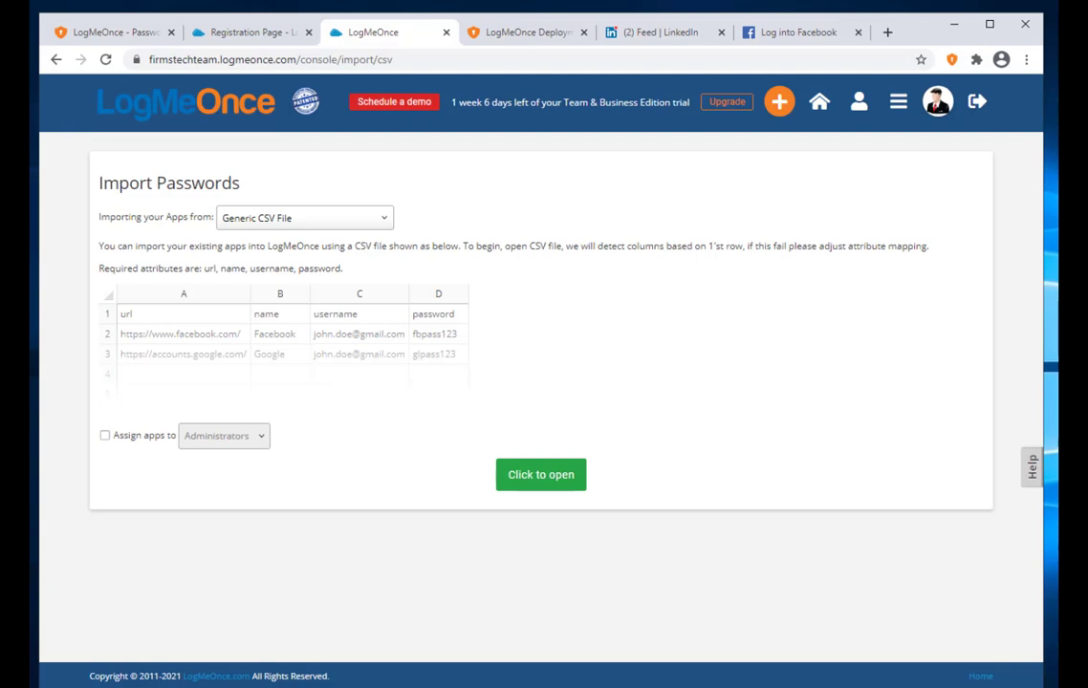
Load MyexporetdPasswords.csv from the Documents folder into the importer
left_click(524, 475)
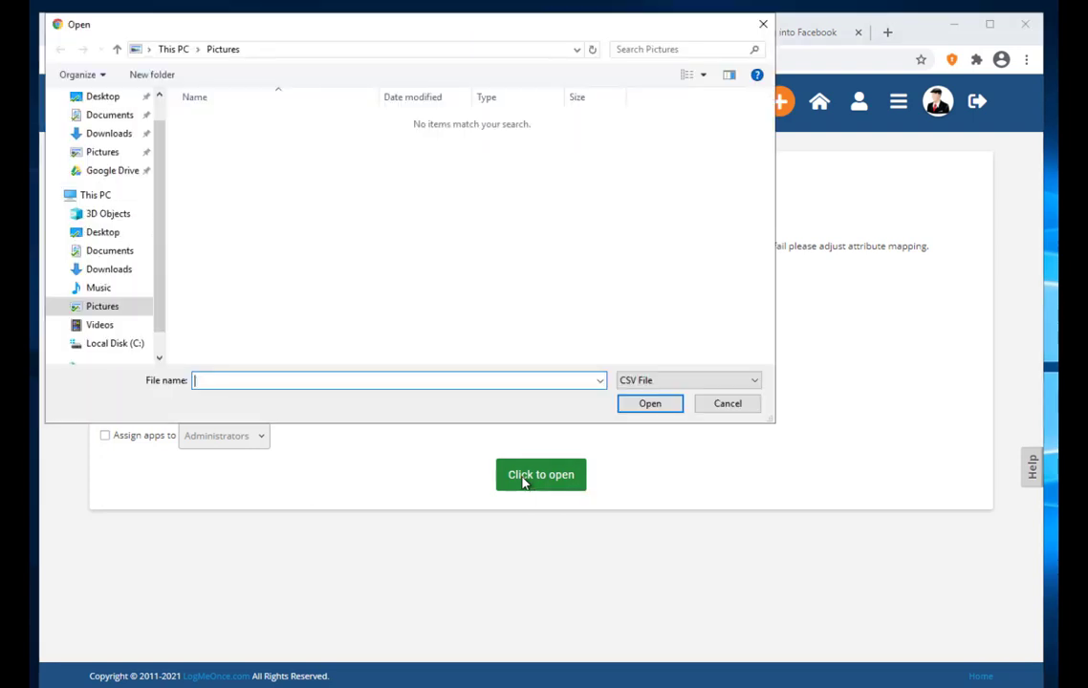
left_click(129, 139)
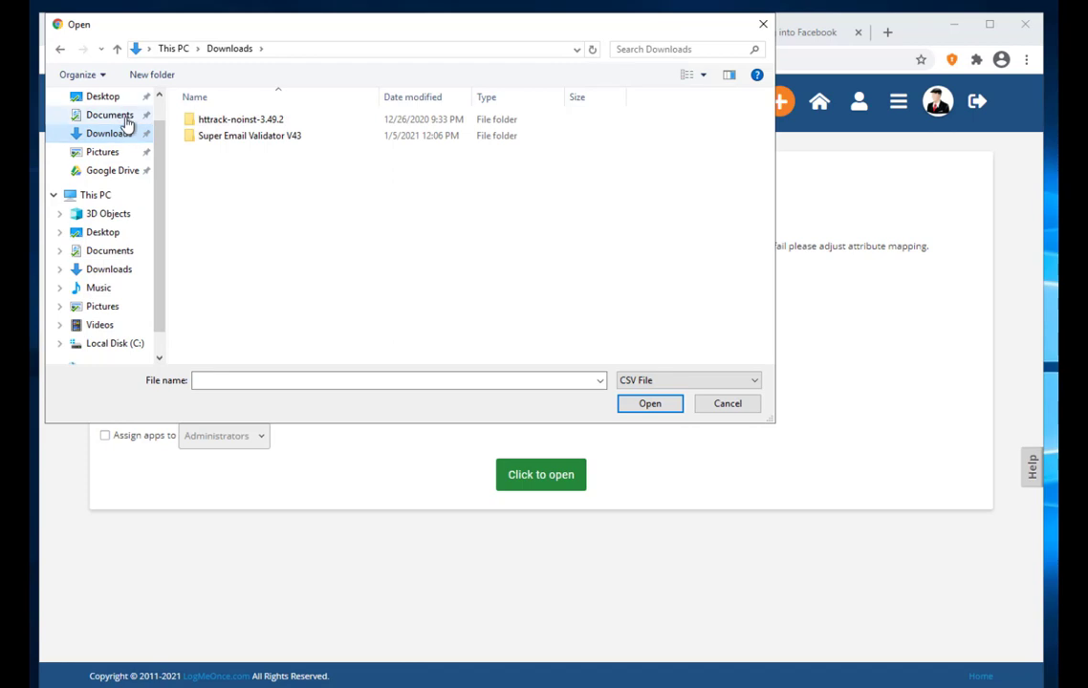
left_click(124, 119)
left_click(208, 171)
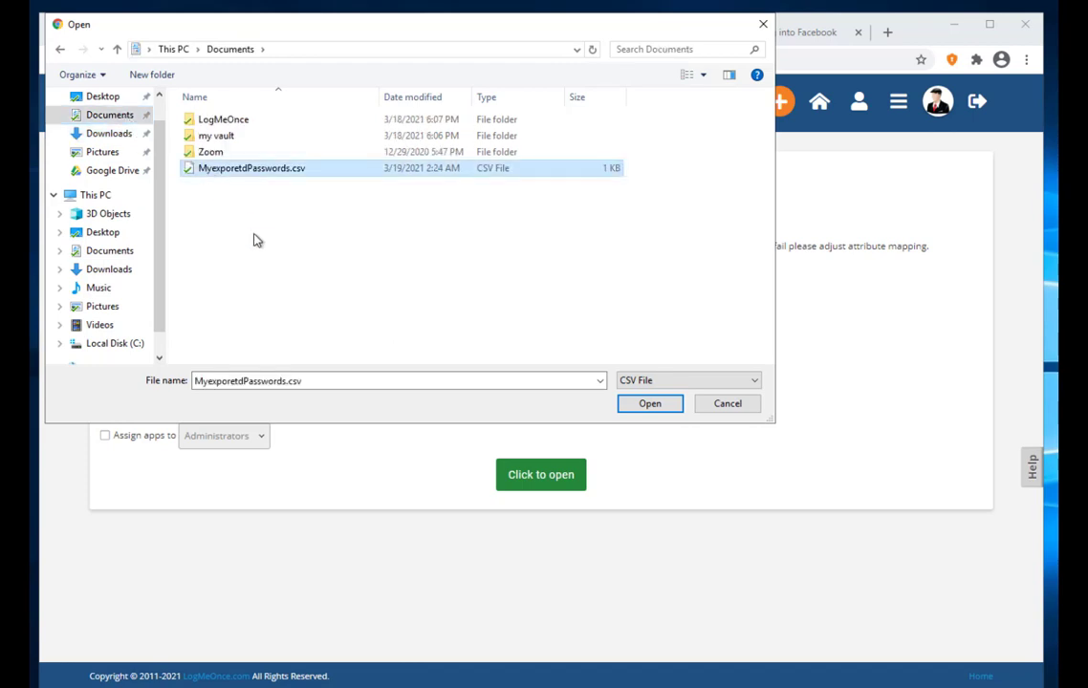
left_click(642, 409)
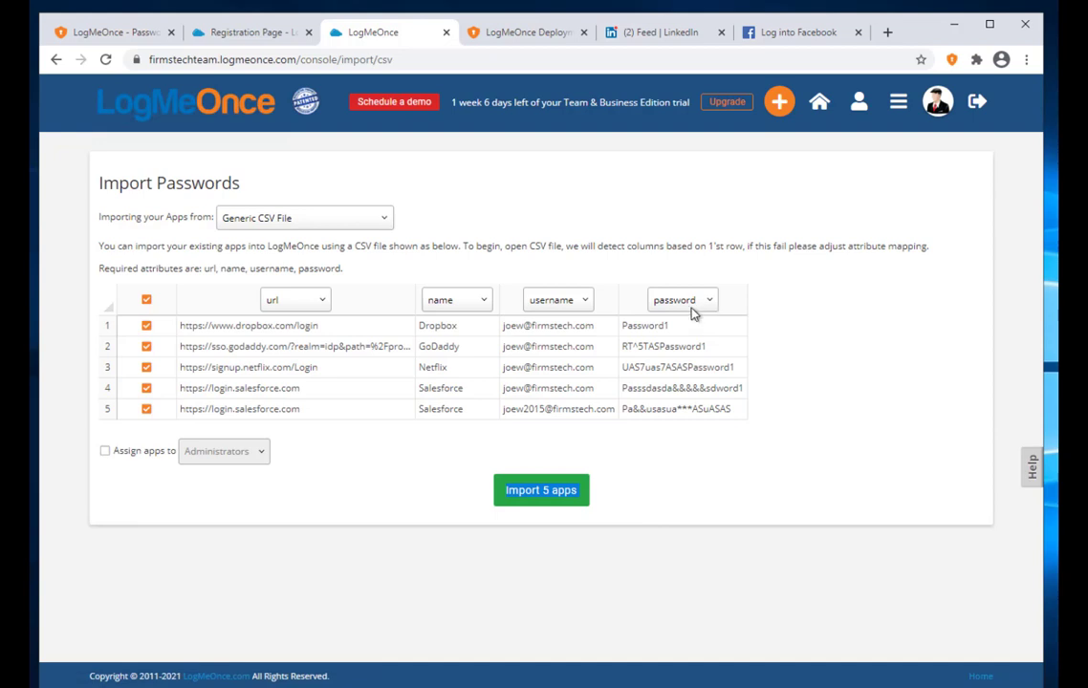
Keep the CSV column mapped to name after clearing and remapping it
left_click(467, 306)
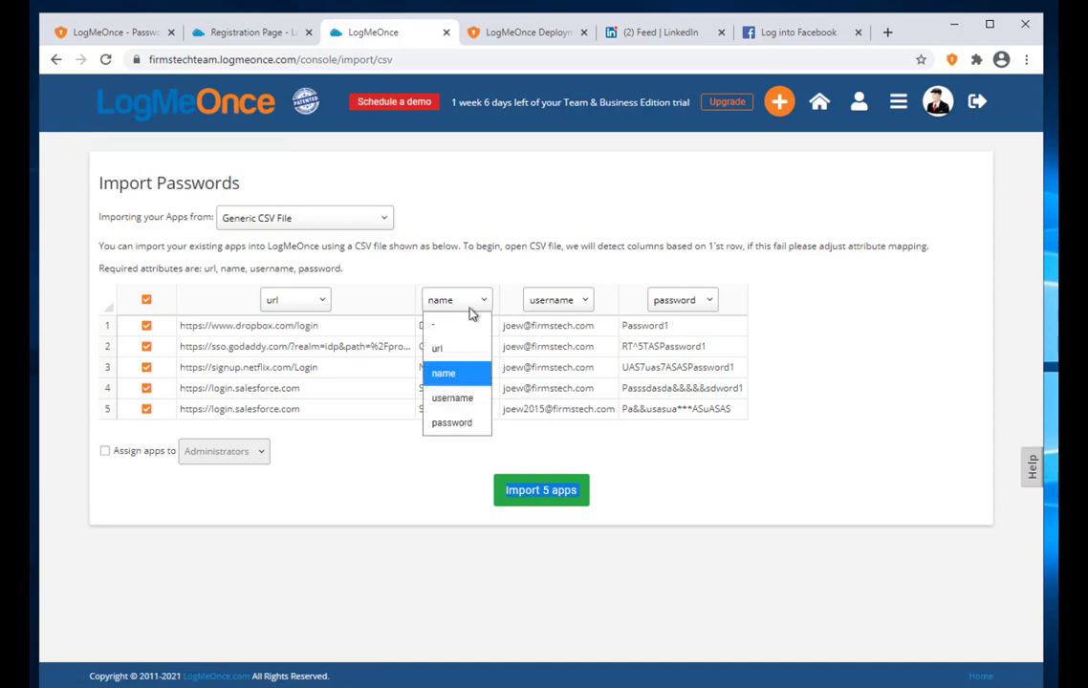
left_click(454, 328)
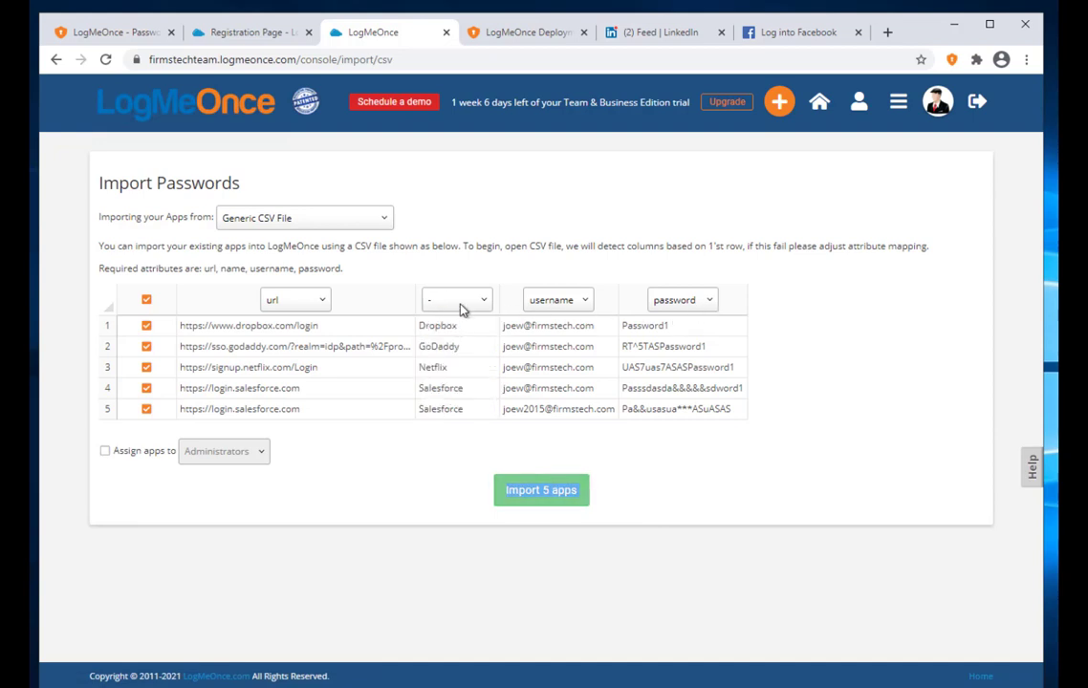
left_click(462, 304)
left_click(454, 380)
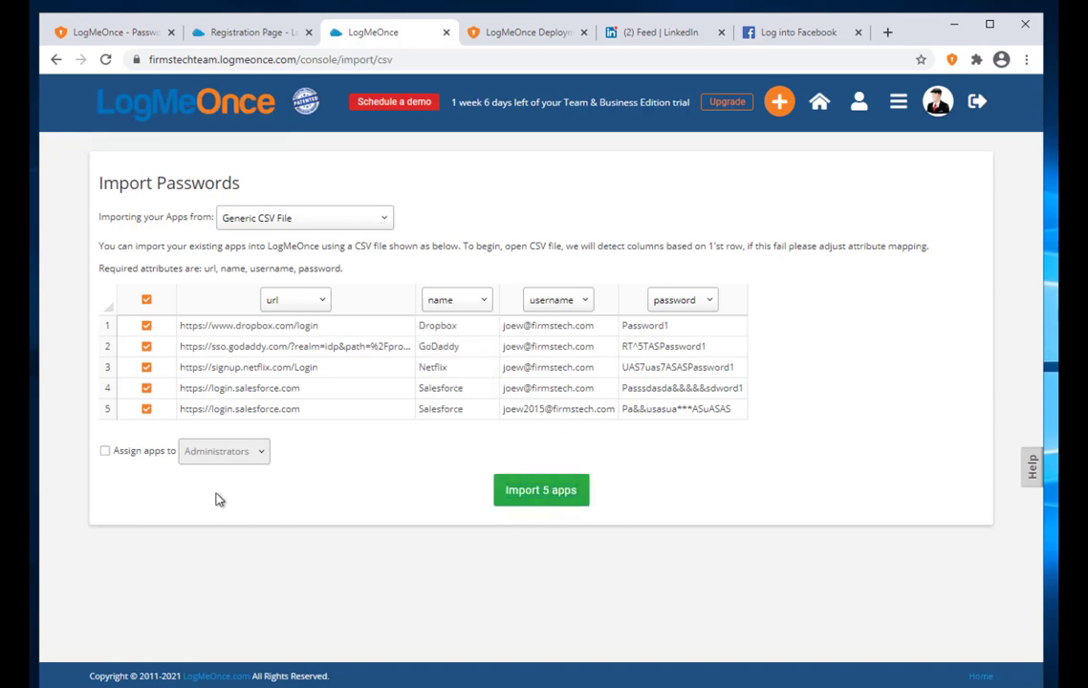
Assign the imported apps to the Sales group and import the five sites
left_click(106, 452)
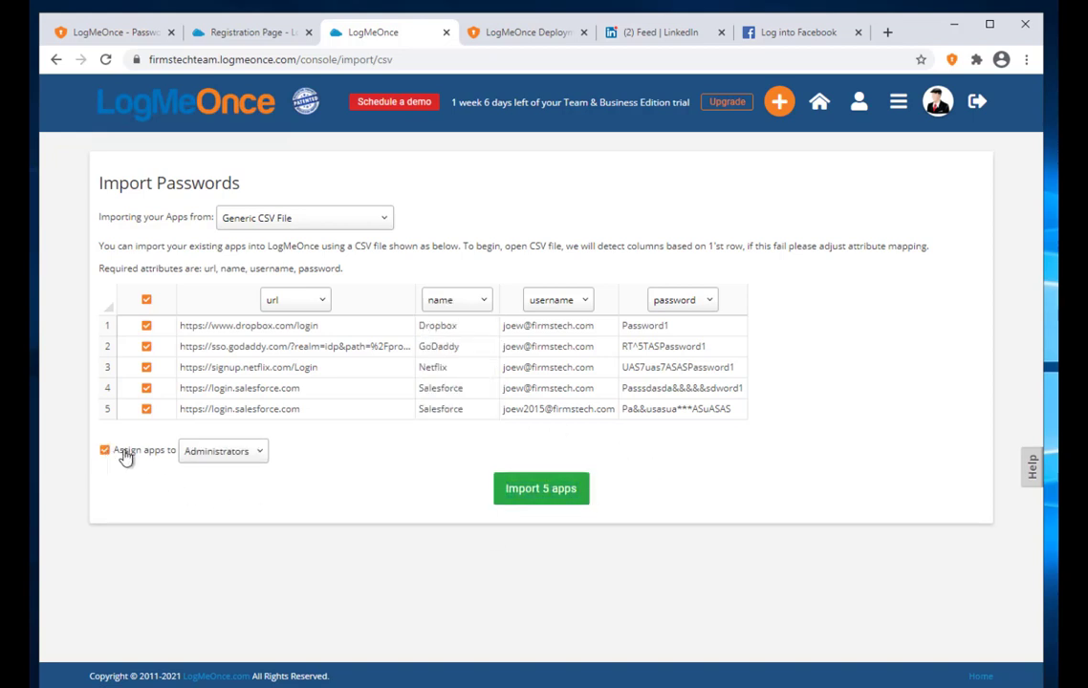
left_click(207, 453)
left_click(325, 478)
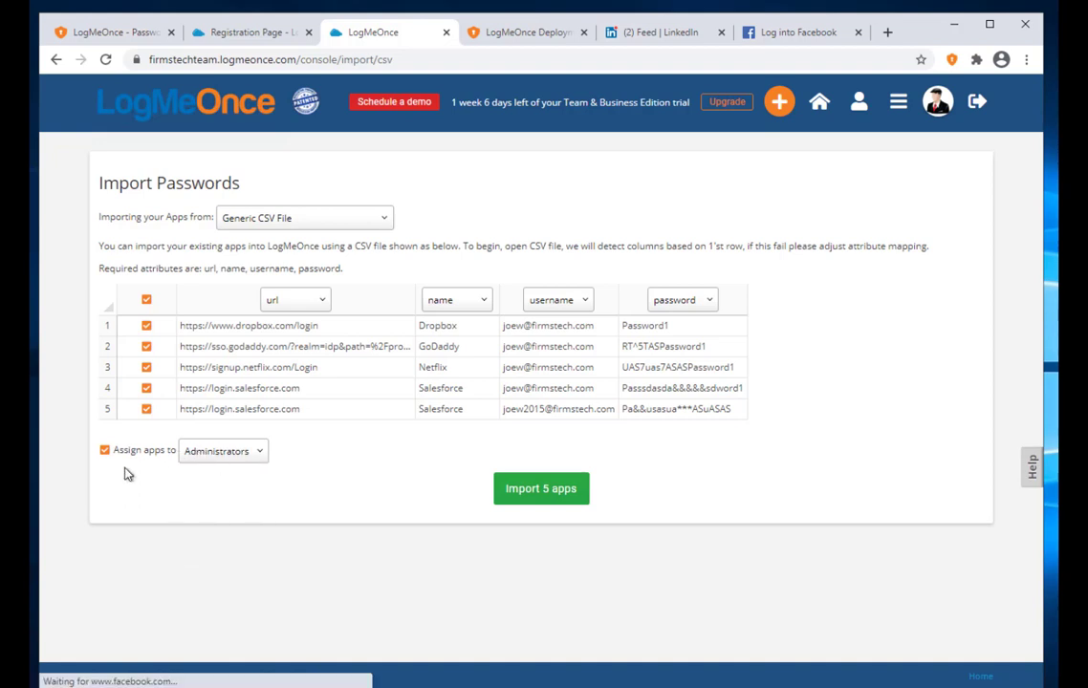
left_click(105, 451)
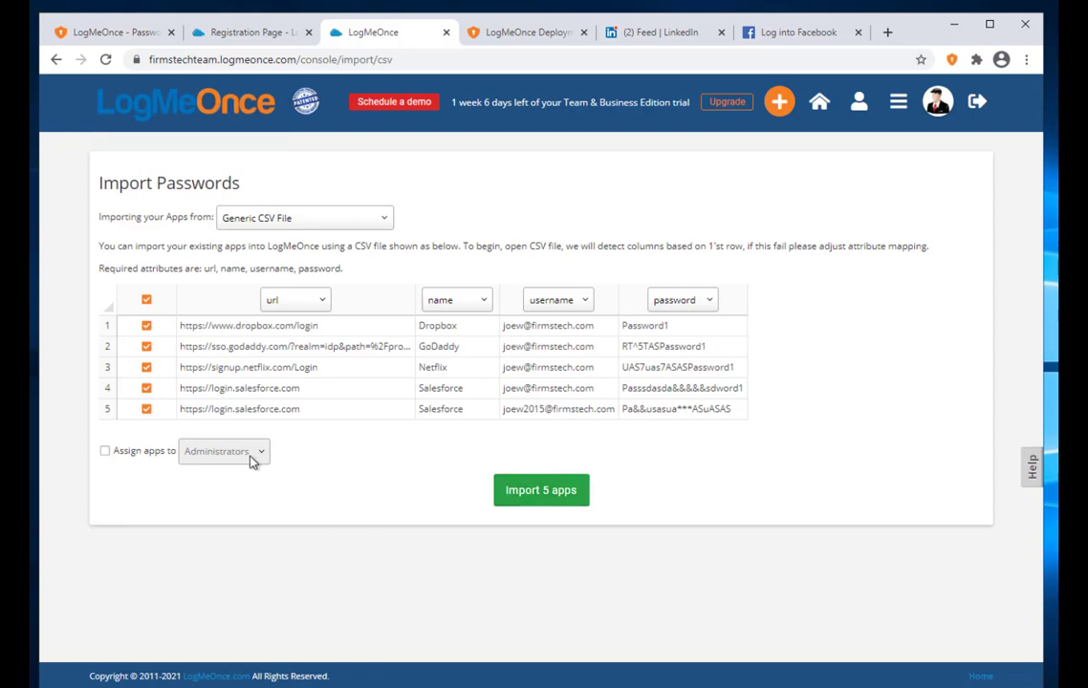
left_click(104, 453)
left_click(212, 458)
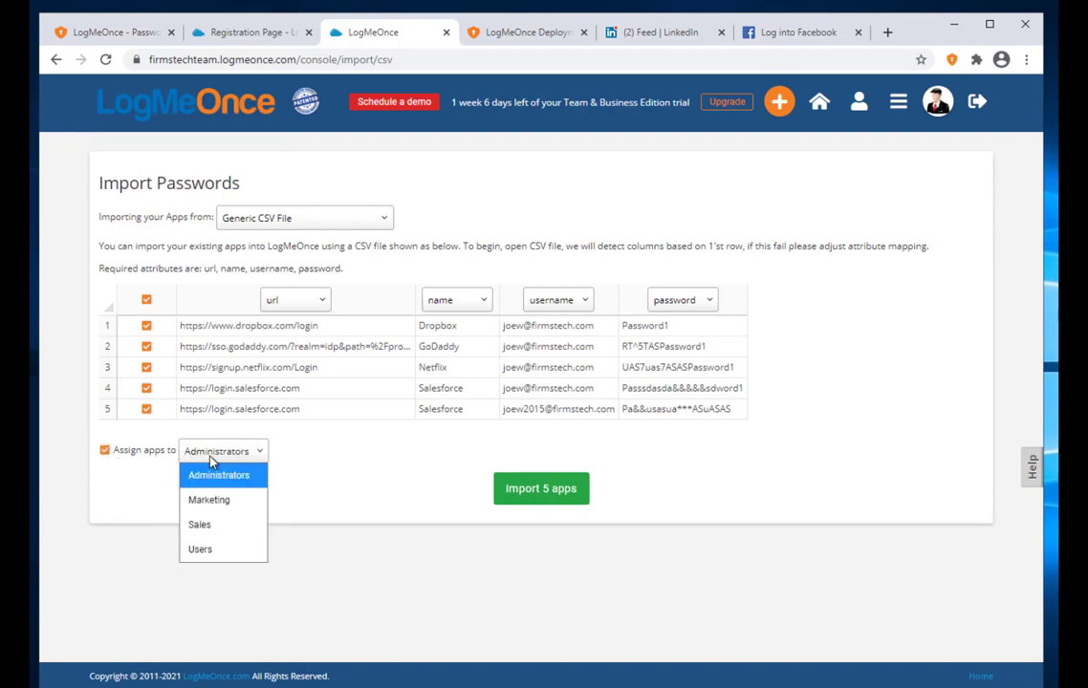
left_click(232, 525)
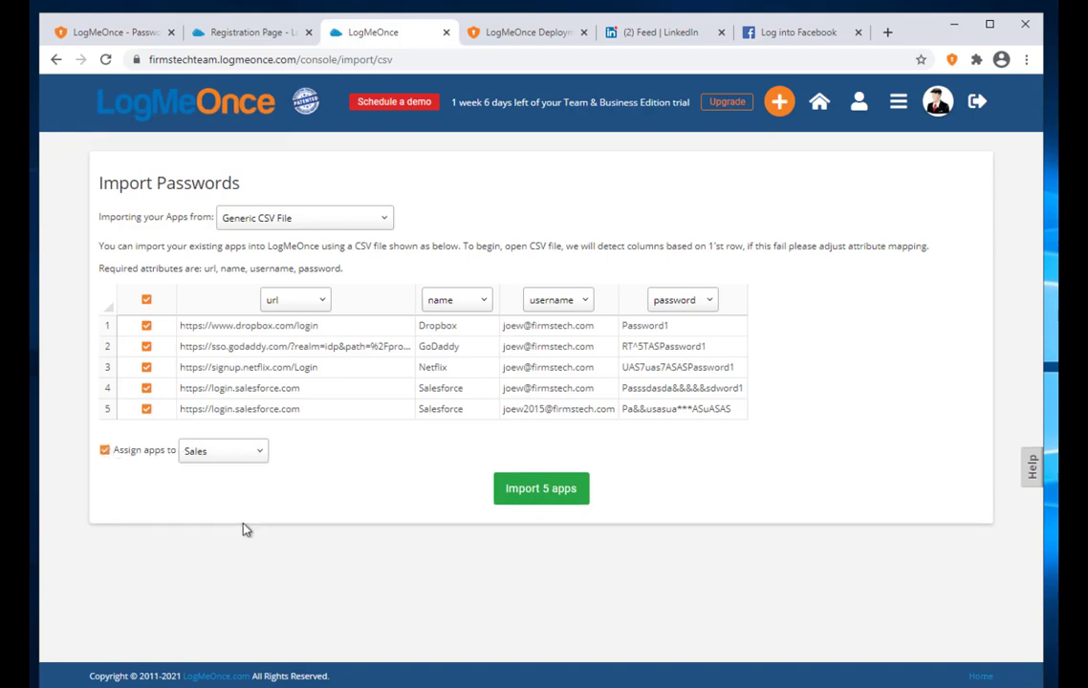
left_click(550, 501)
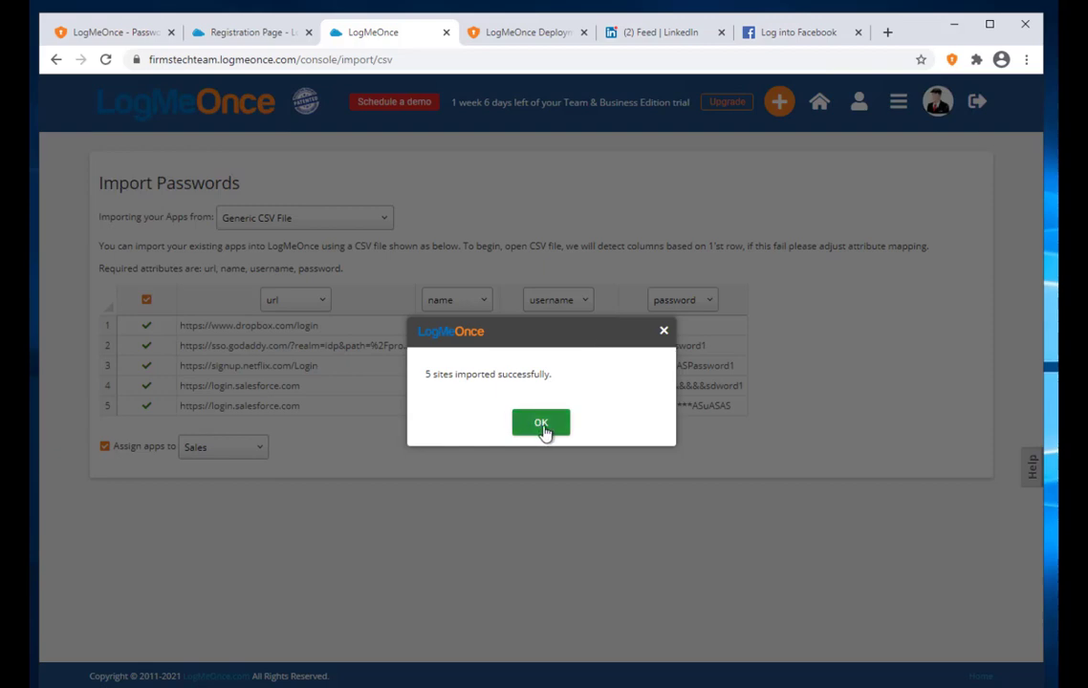
Dismiss the '5 sites imported successfully' message to return to the vault
left_click(541, 423)
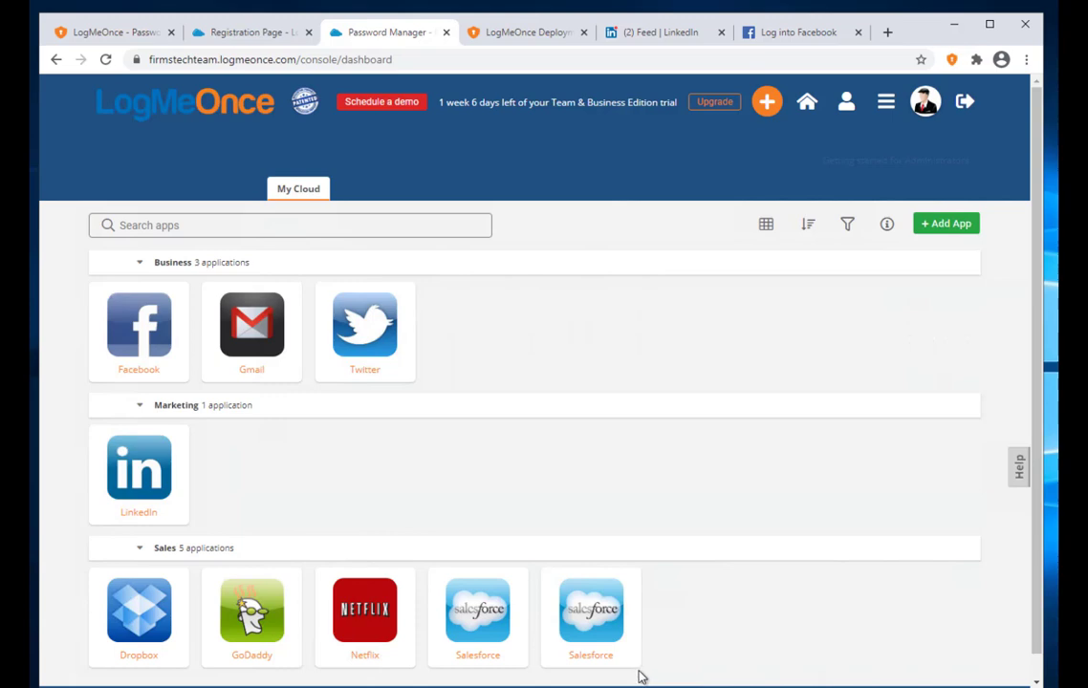
mouse_move(639, 585)
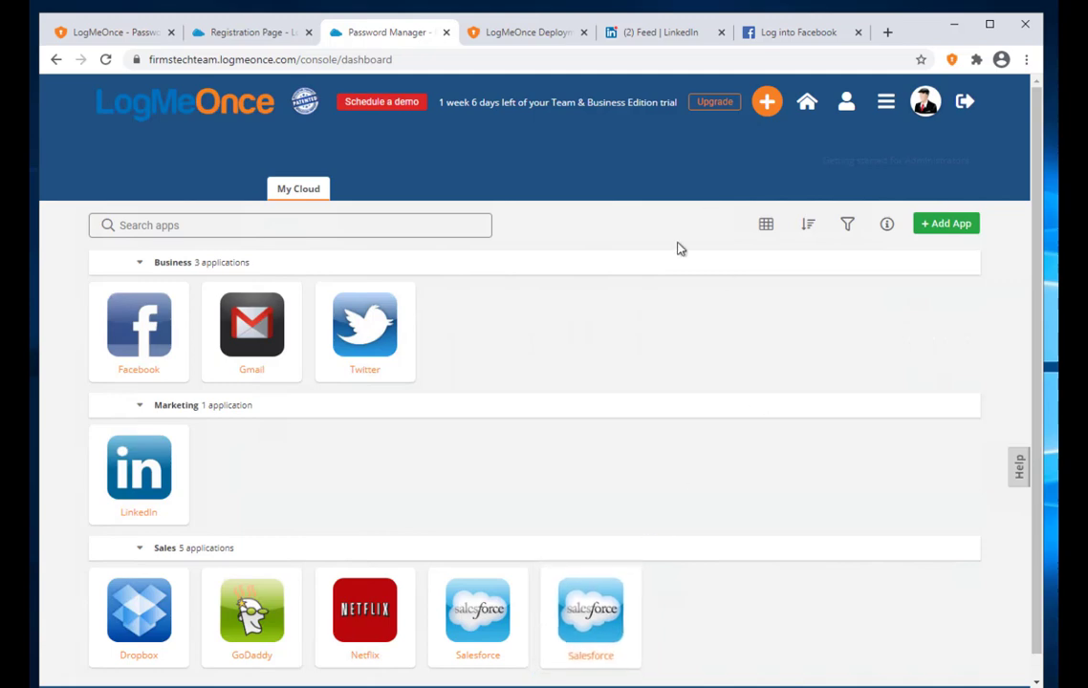
Edit the second Salesforce app and view its Groups tab, showing Sales membership
left_click(887, 226)
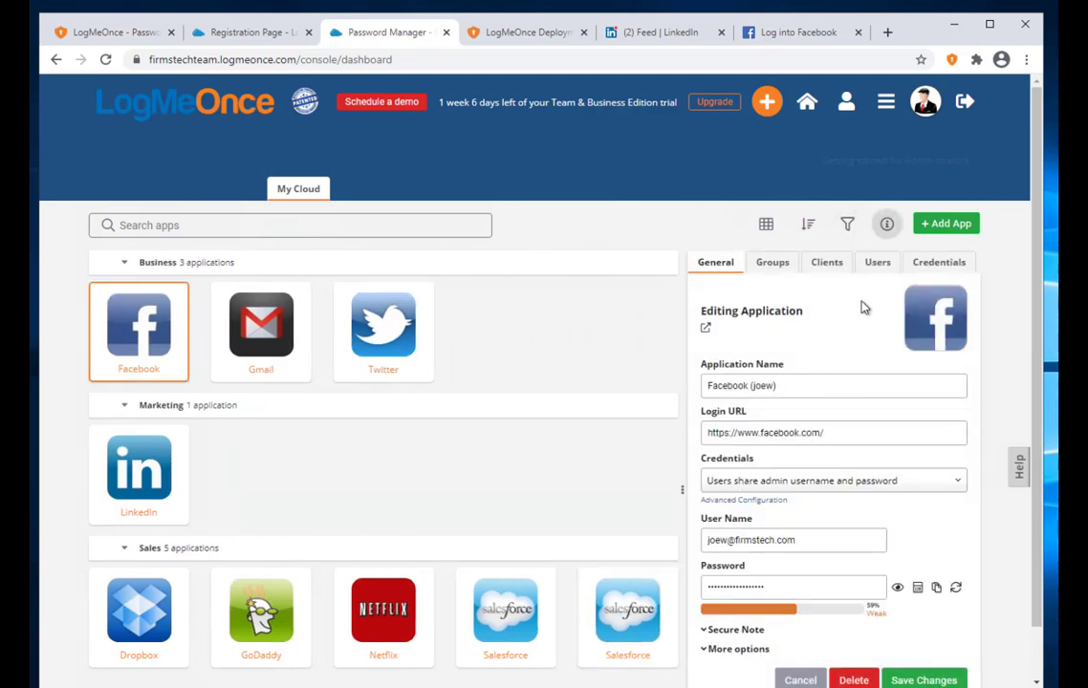
left_click(673, 574)
left_click(696, 584)
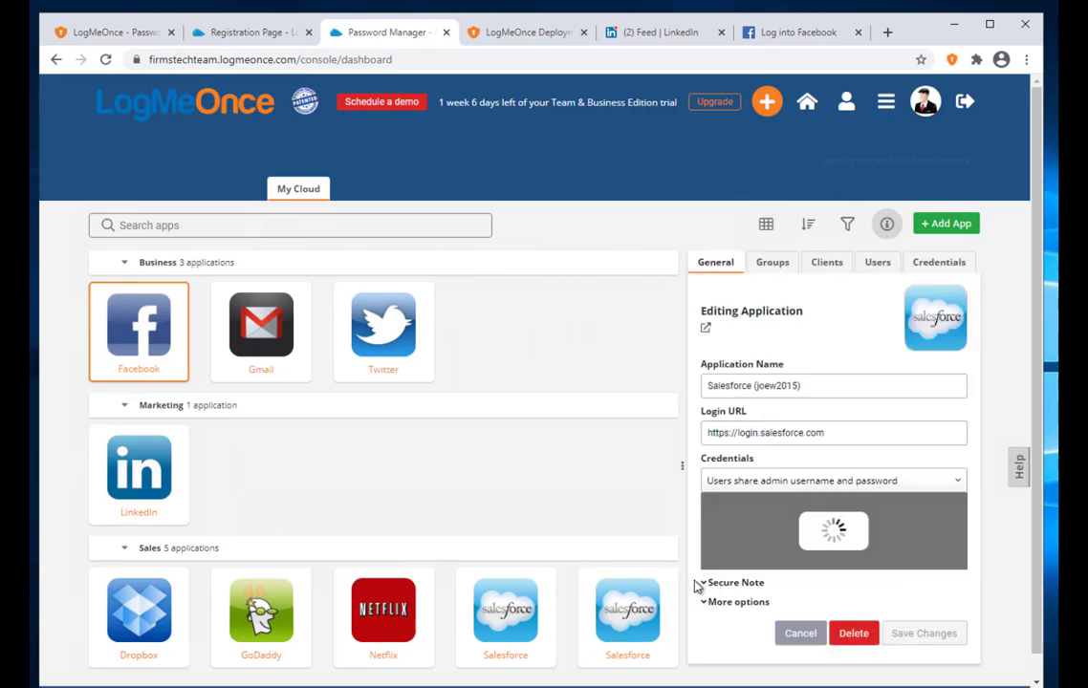
left_click(773, 268)
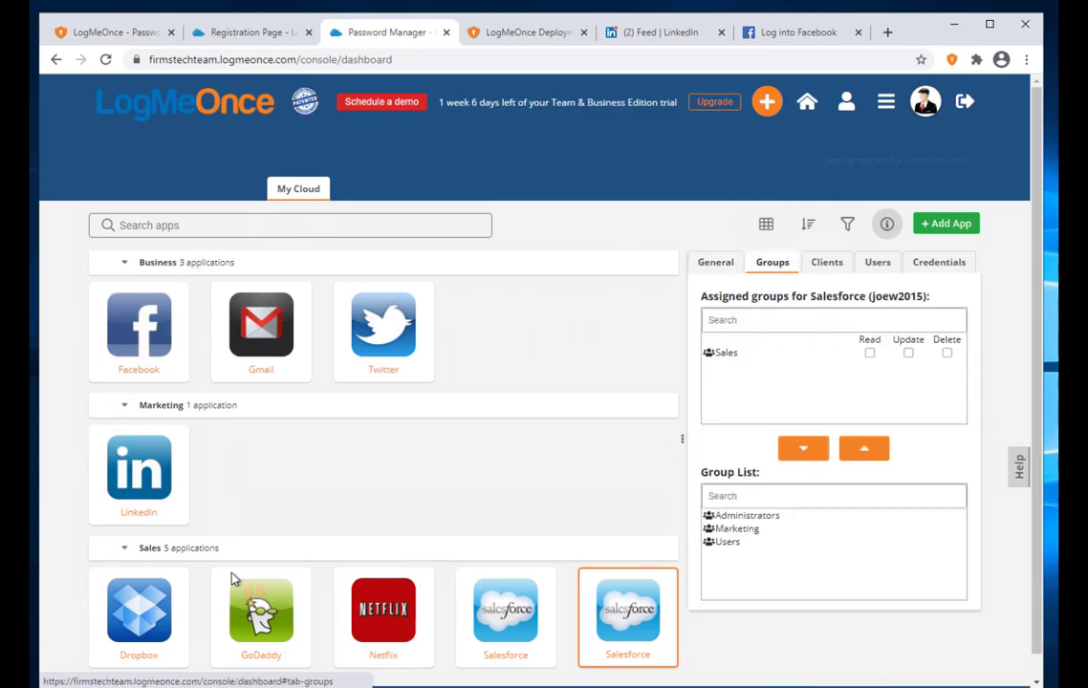
mouse_move(170, 599)
mouse_move(175, 437)
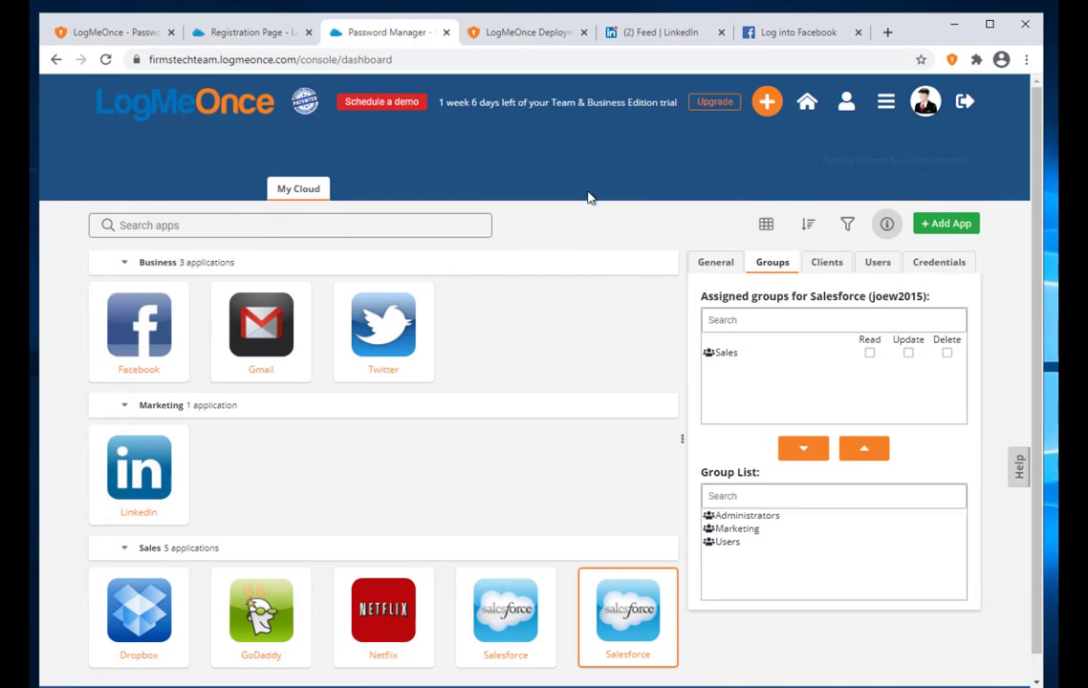
mouse_move(626, 163)
mouse_move(462, 189)
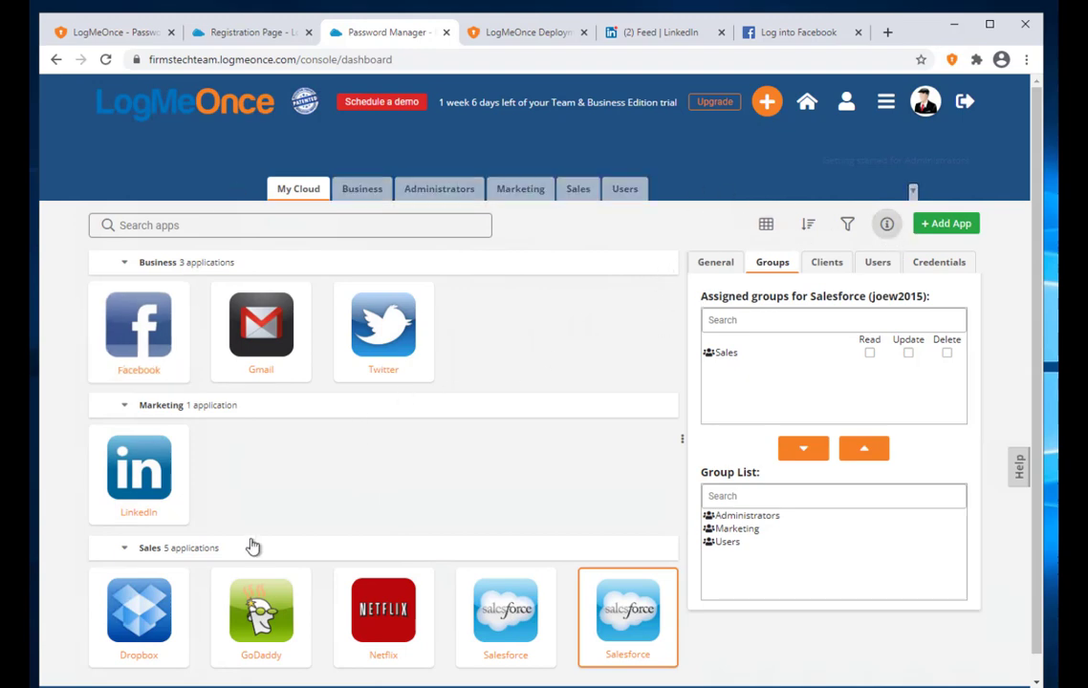
Switch the vault view to Extra Large Icons, then to the Details table
left_click(769, 207)
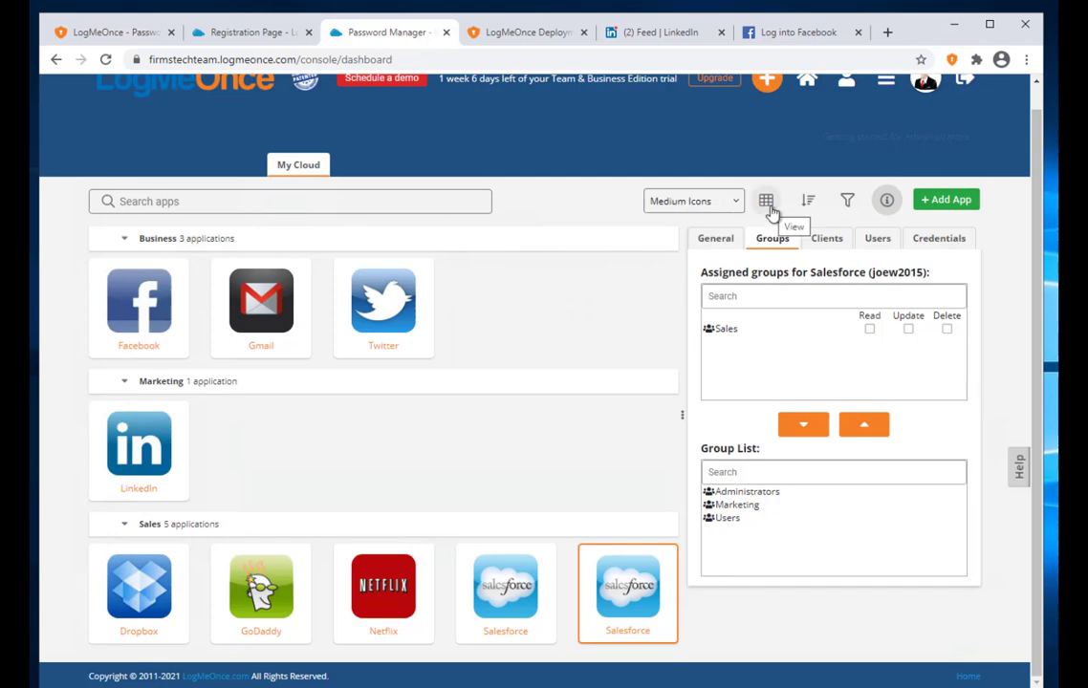
left_click(731, 201)
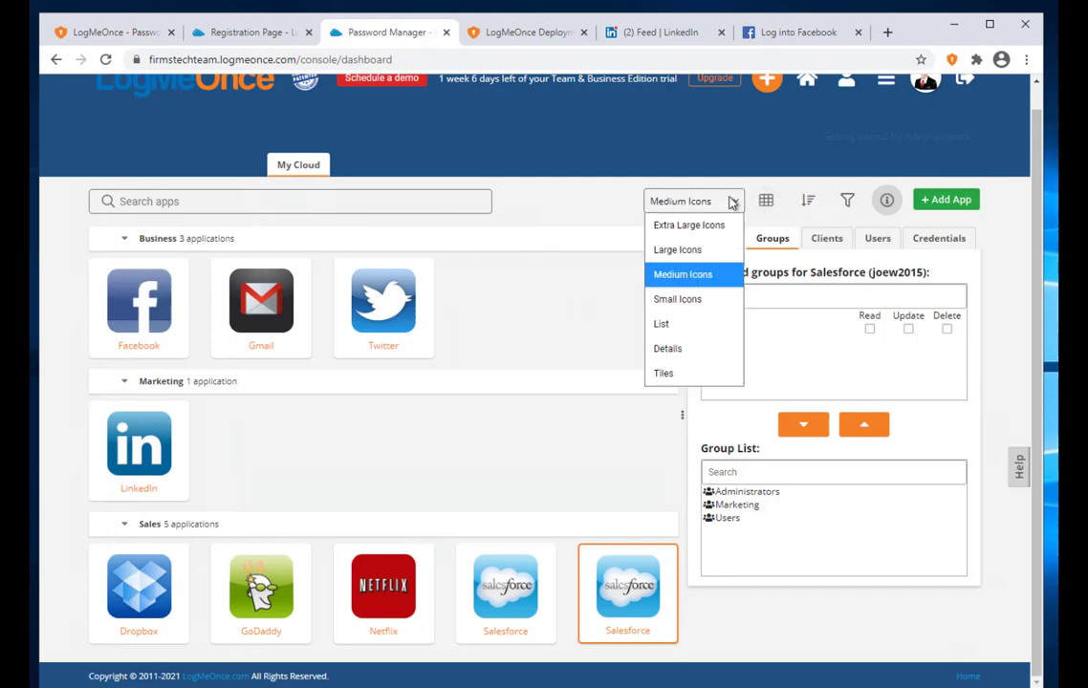
left_click(701, 227)
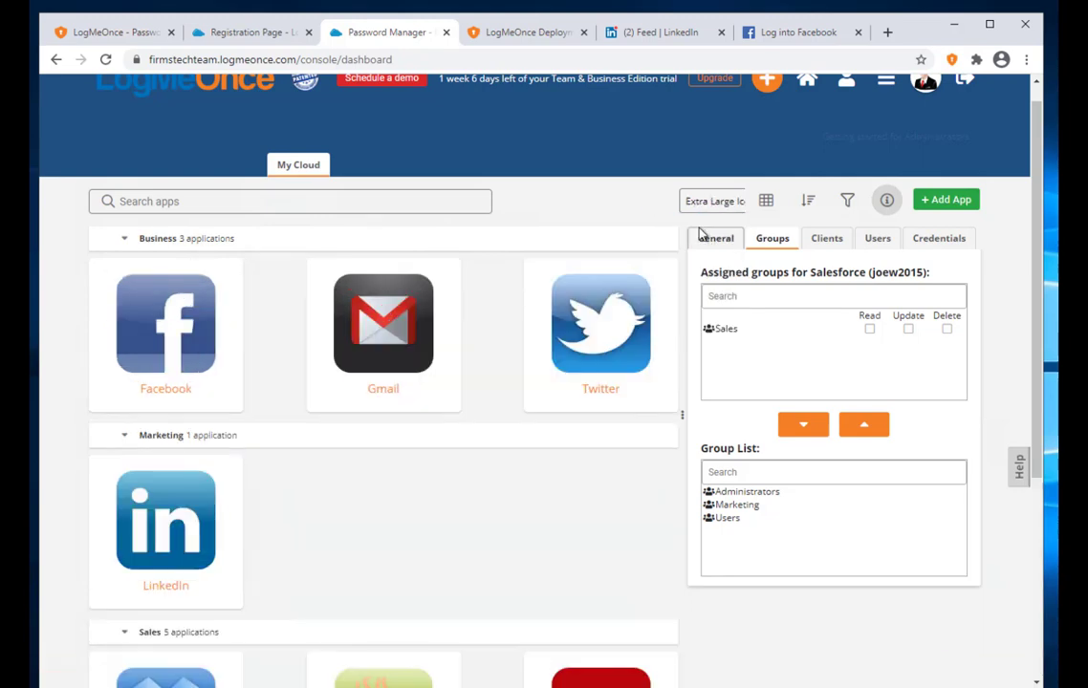
left_click(712, 201)
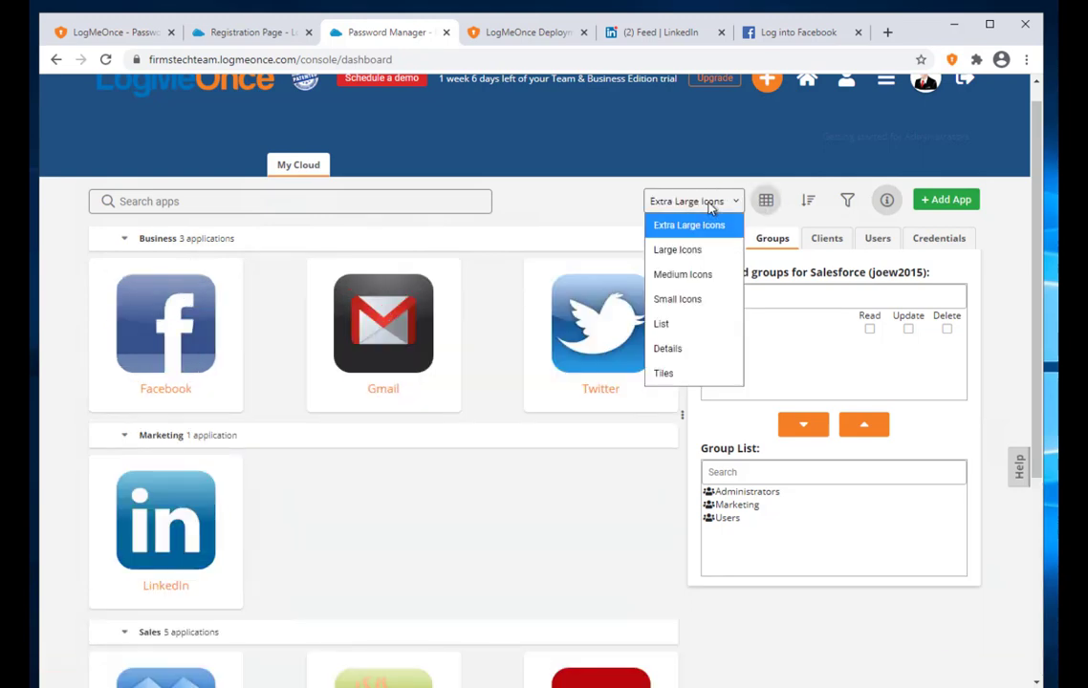
left_click(674, 348)
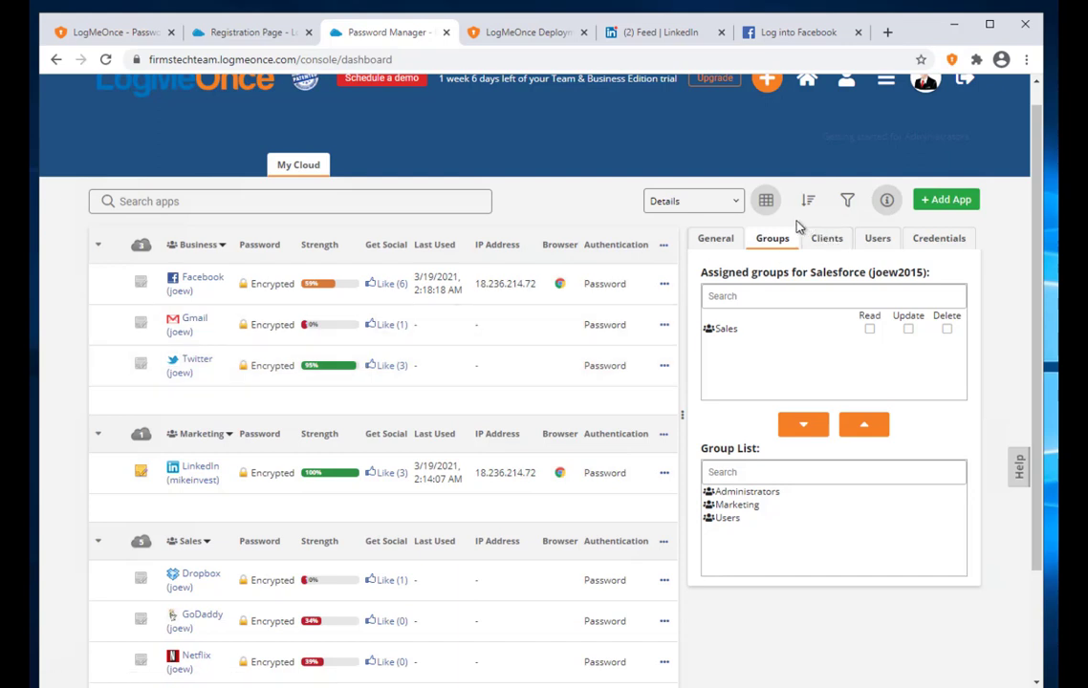
Show the second Salesforce app's Users list in the details panel: none assigned, two available
left_click(887, 201)
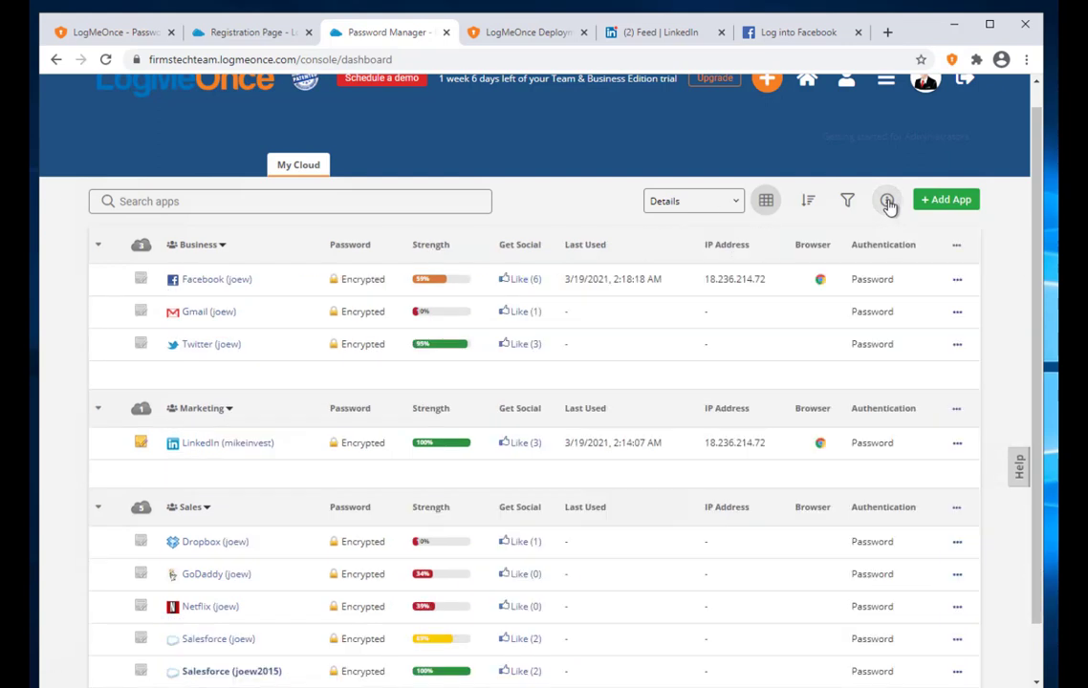
left_click(887, 201)
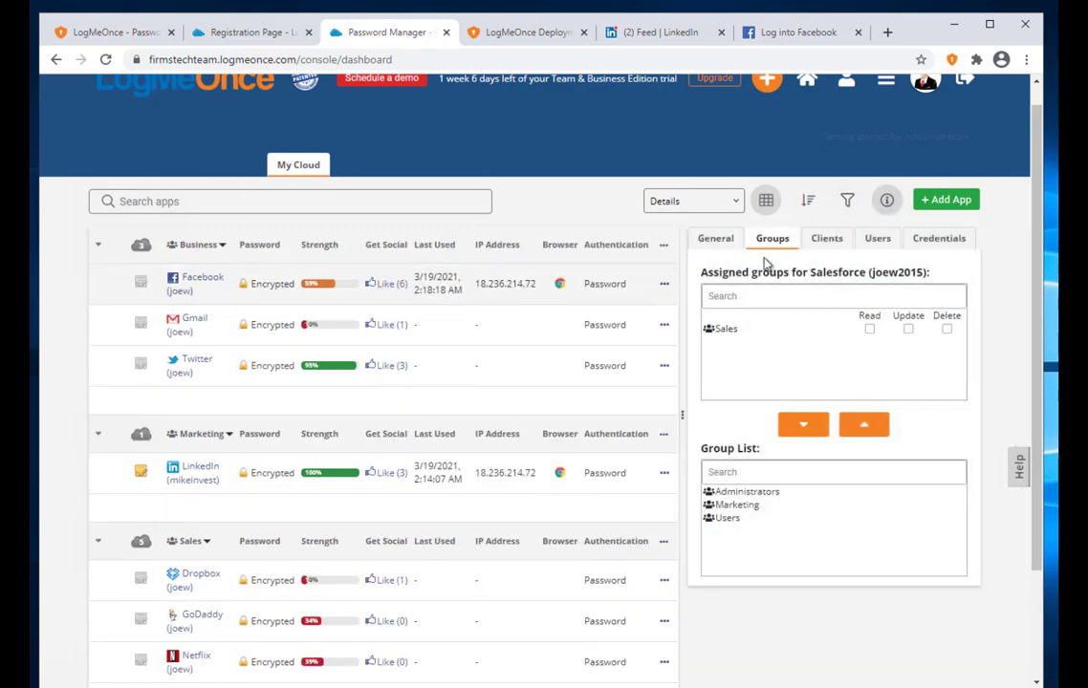
left_click(717, 239)
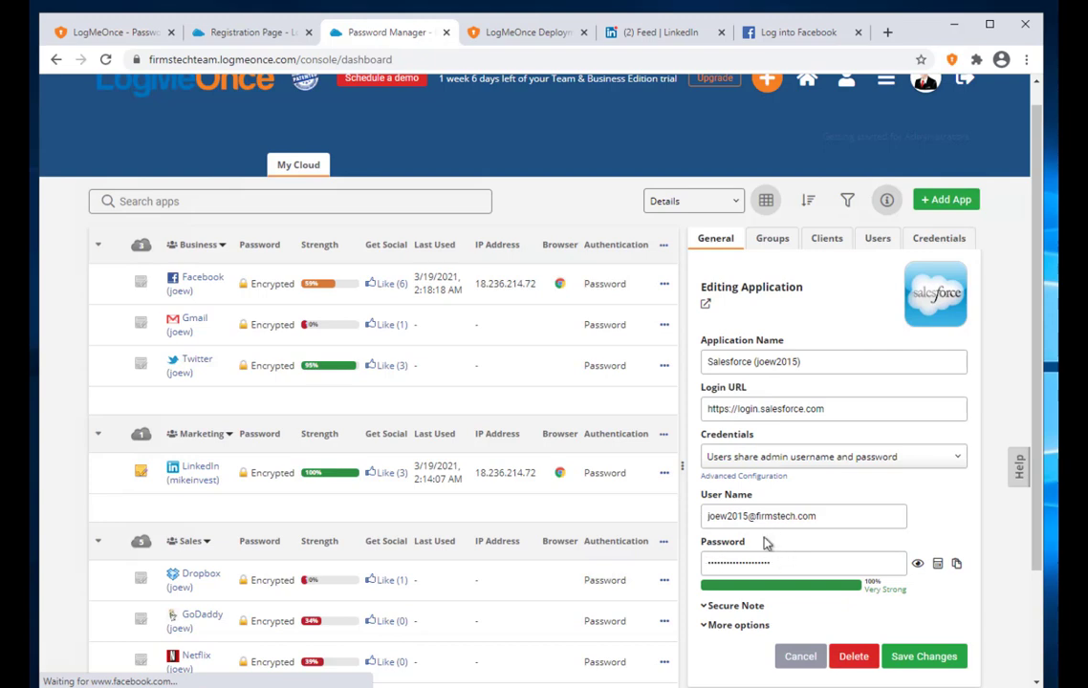
left_click(772, 238)
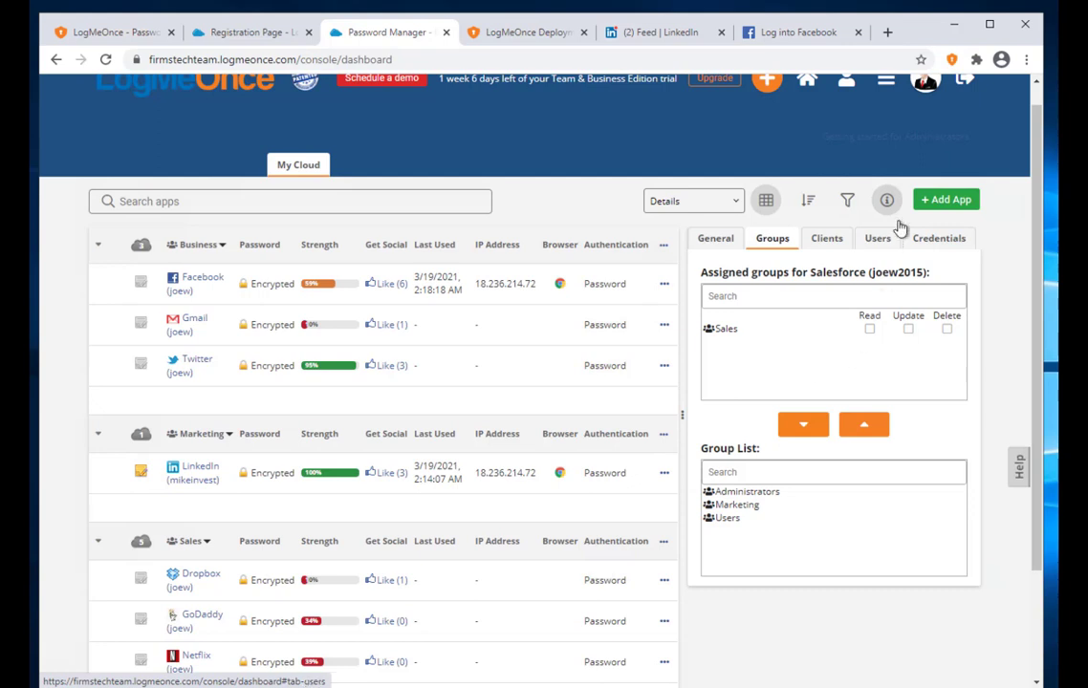
left_click(880, 242)
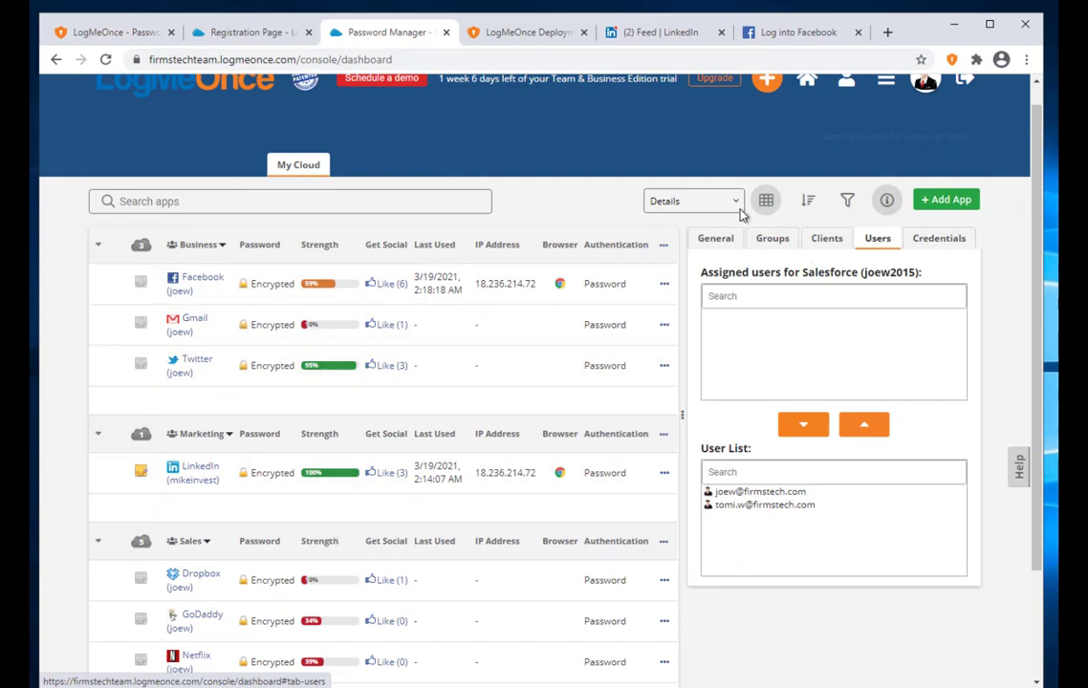
Change the vault table's sort order from Last Used to Most Used
left_click(812, 208)
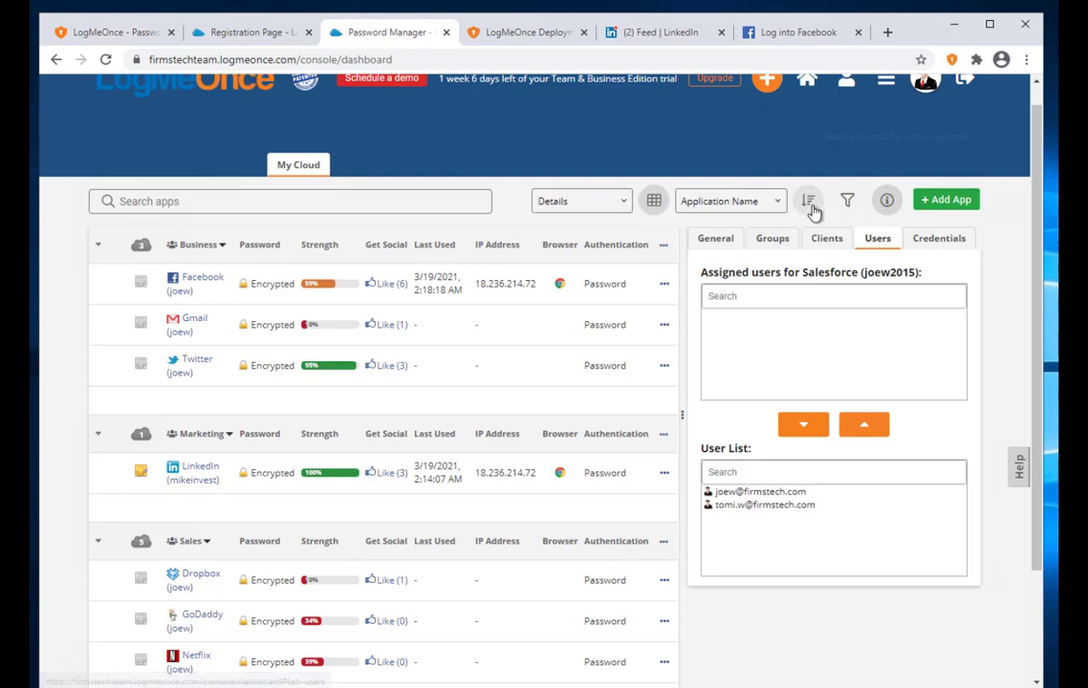
left_click(756, 203)
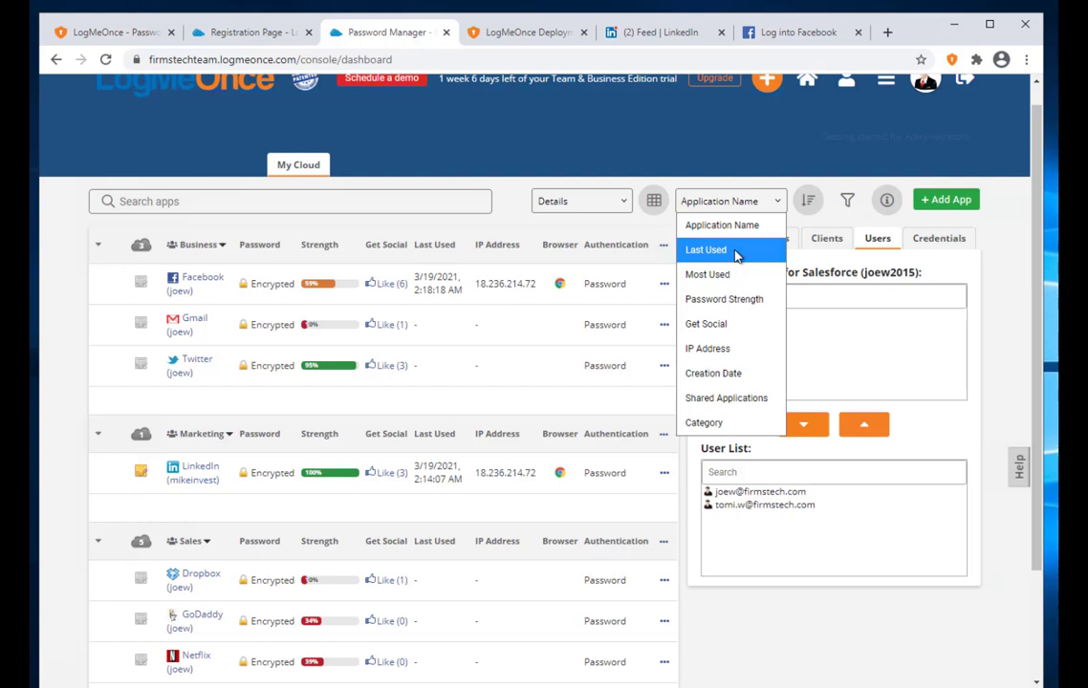
left_click(737, 252)
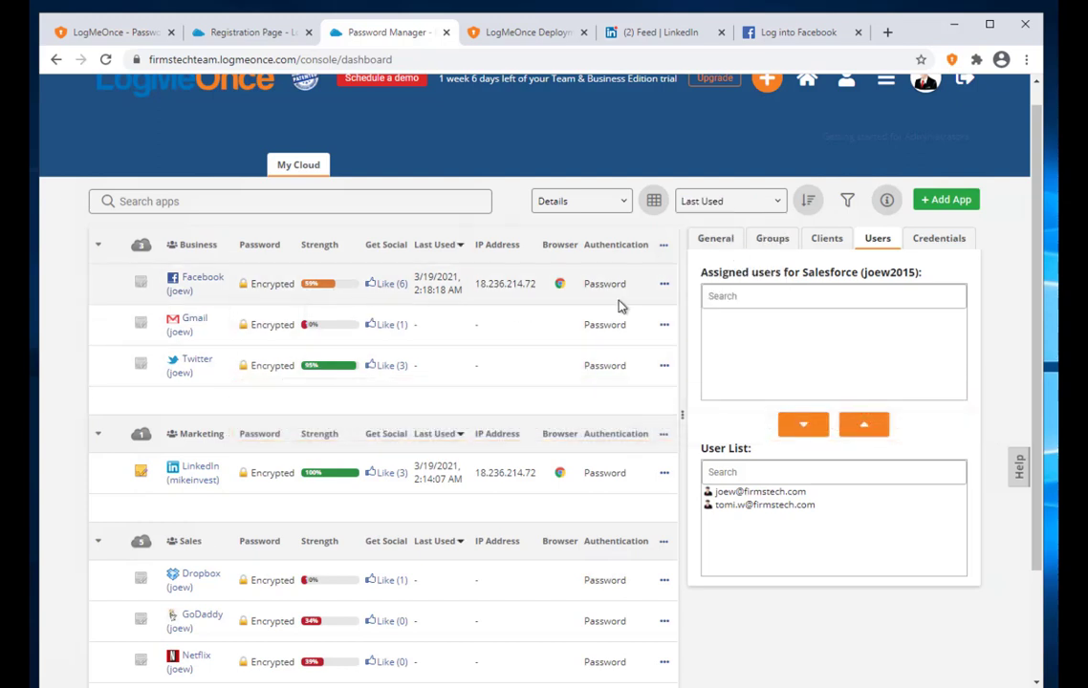
left_click(731, 205)
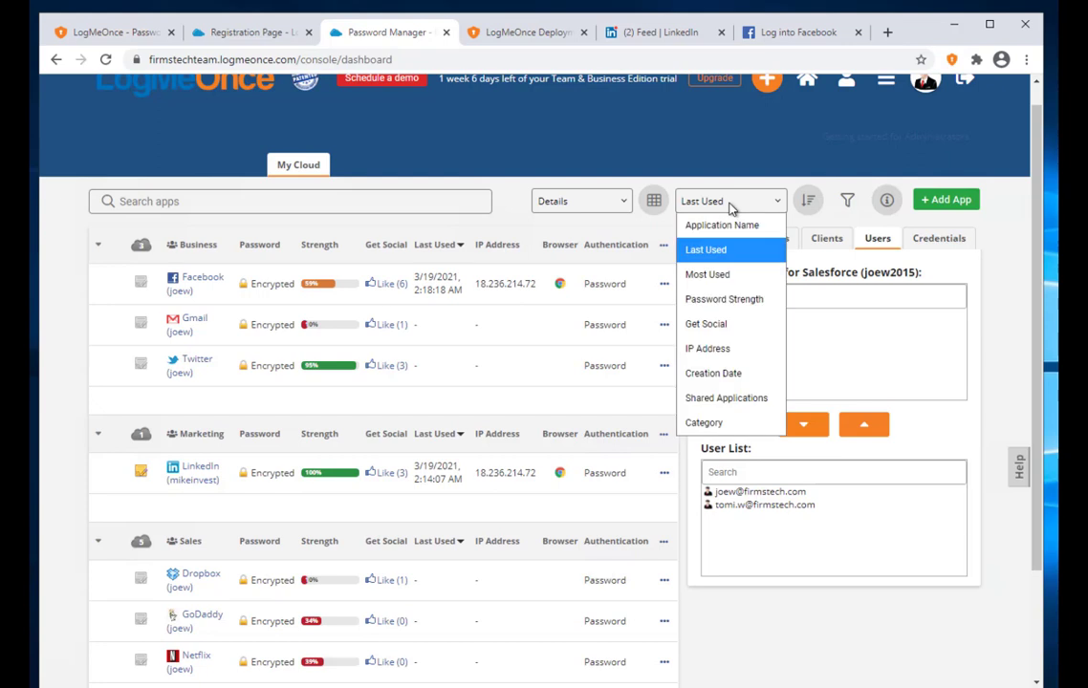
left_click(712, 275)
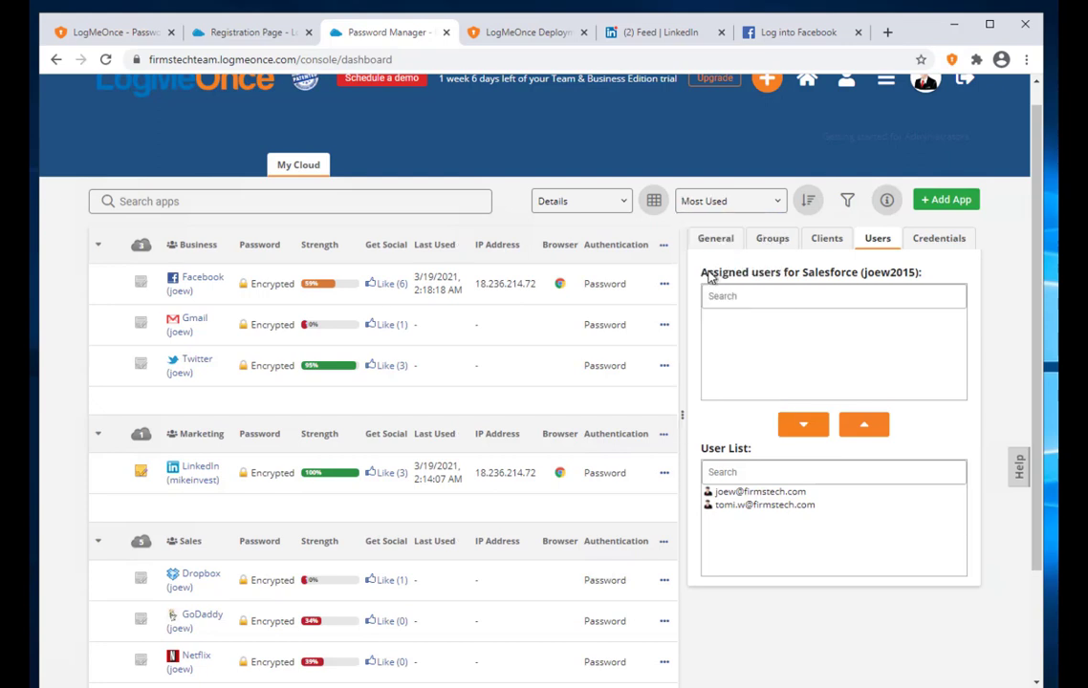
left_click(733, 208)
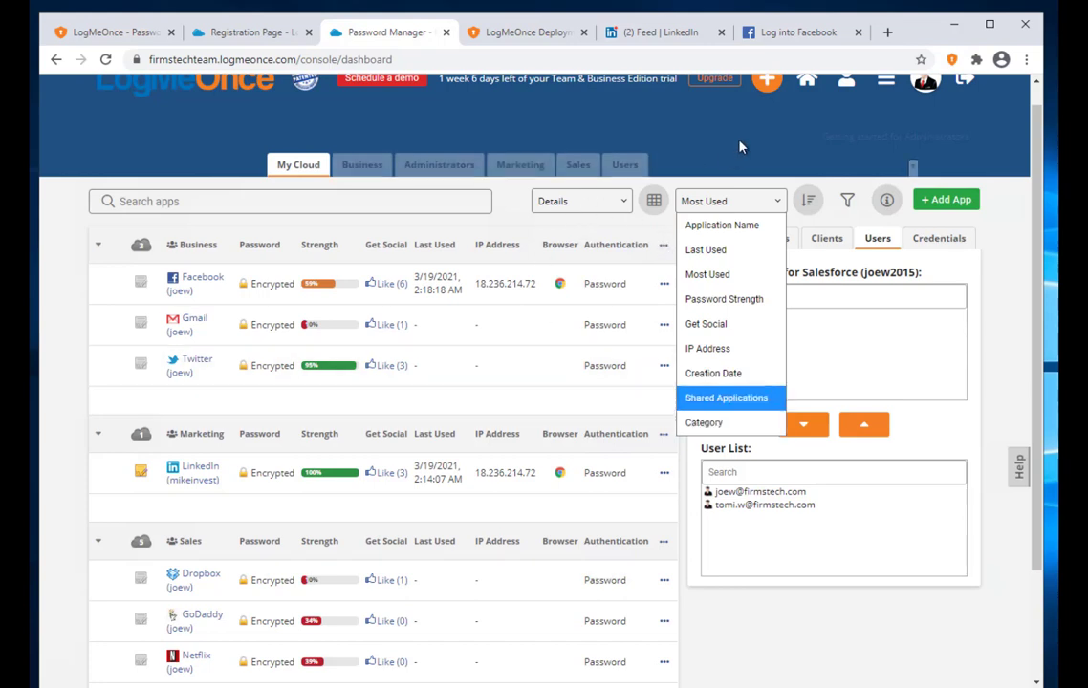
left_click(755, 161)
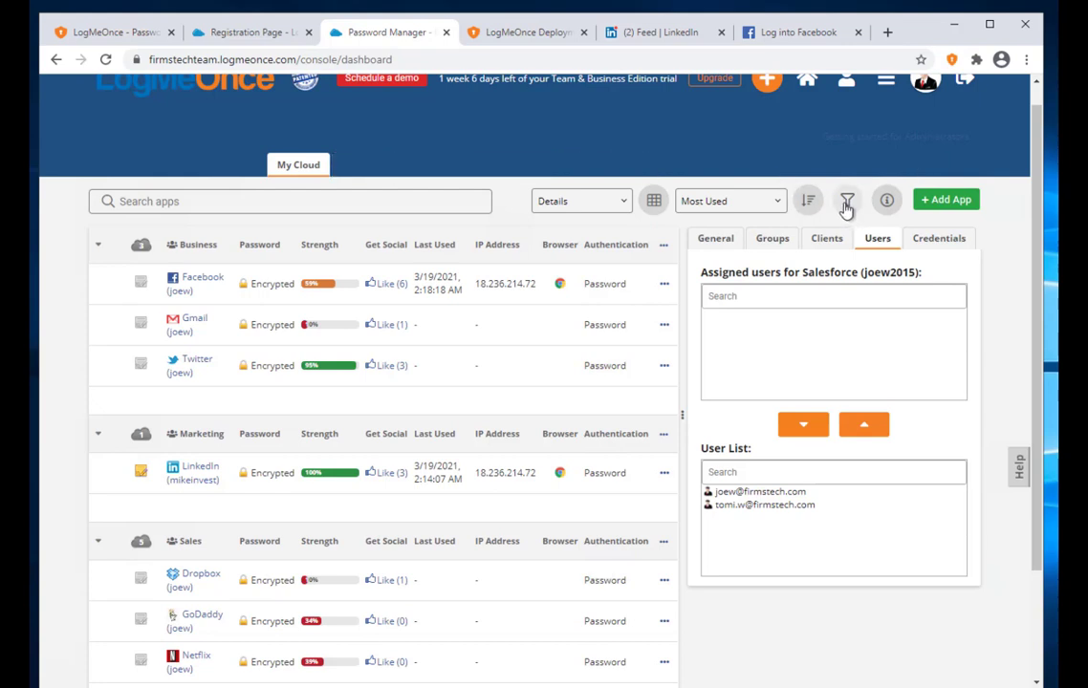
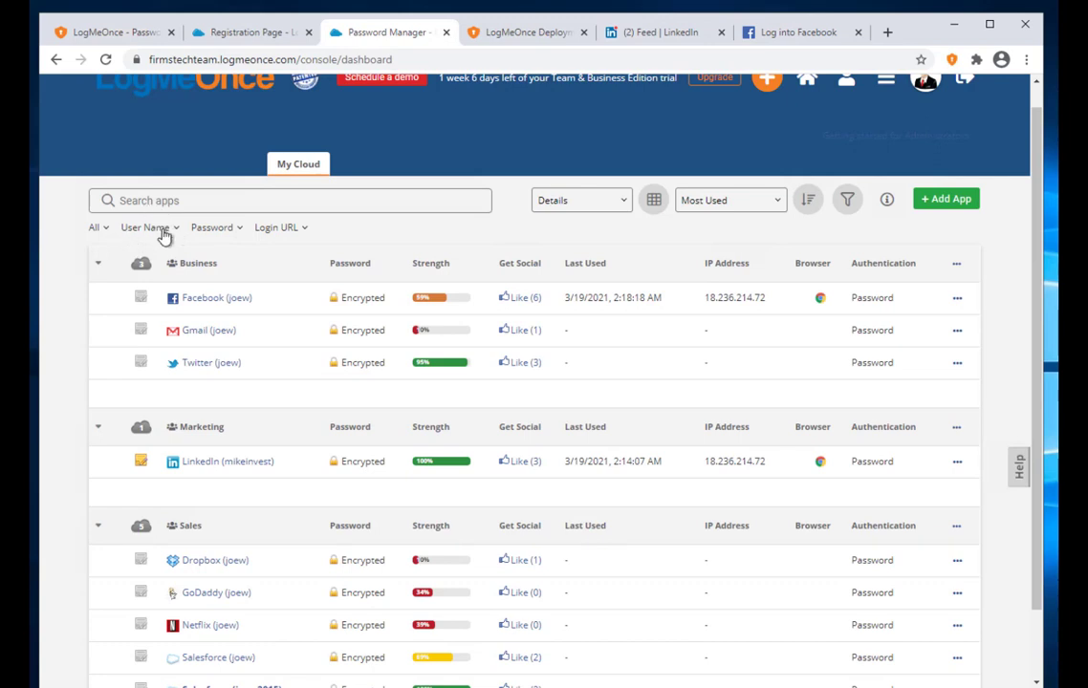
Filter the app list by the text 'Password' in the password column
left_click(165, 232)
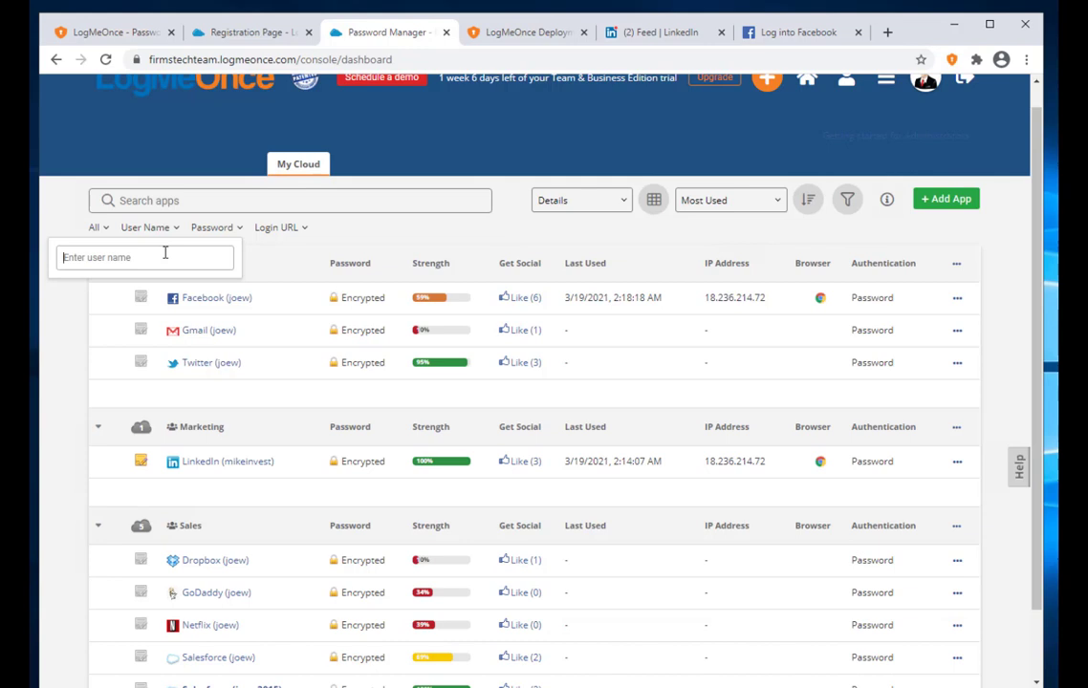
left_click(230, 233)
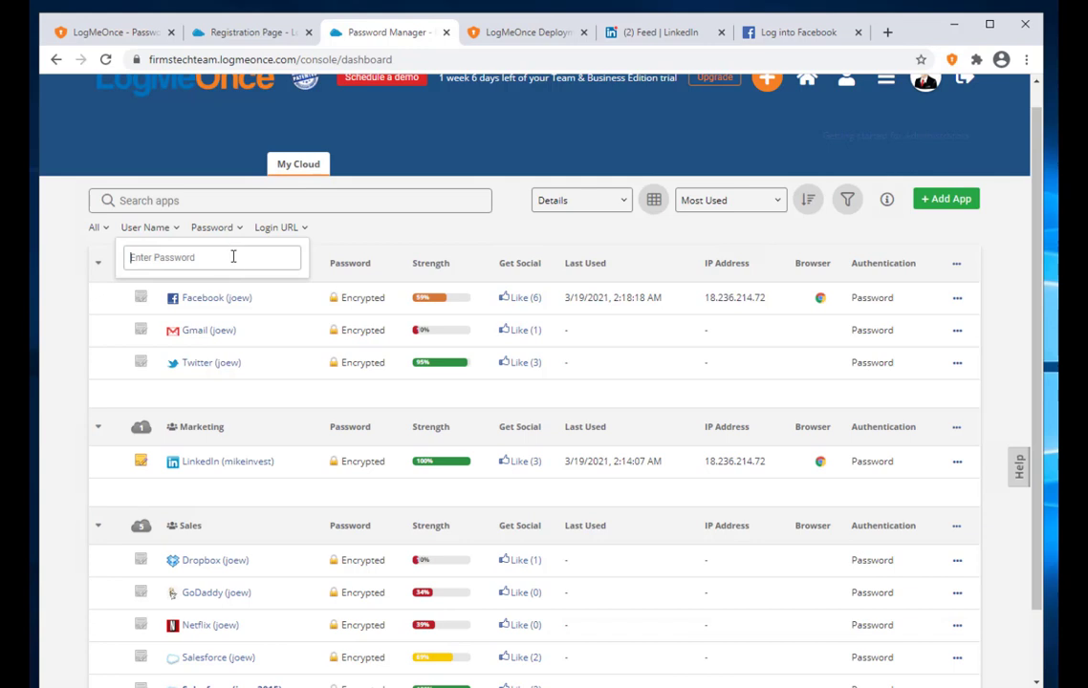
type("Password")
key("Return")
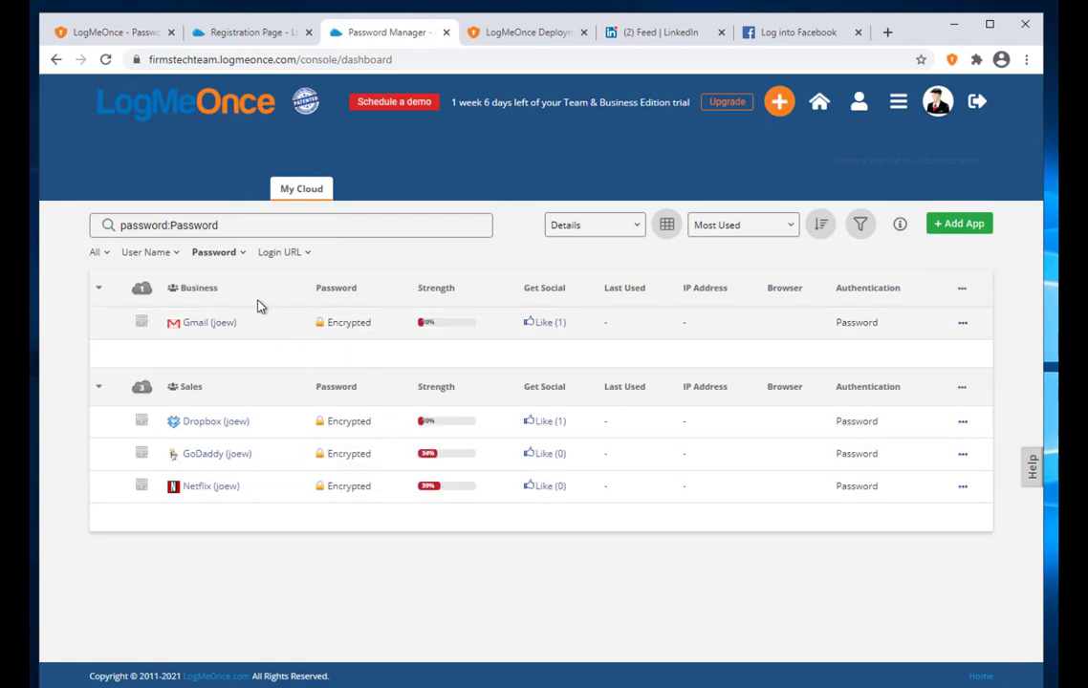
Clear the password filter and the 'face' search so all apps show again
left_click(233, 256)
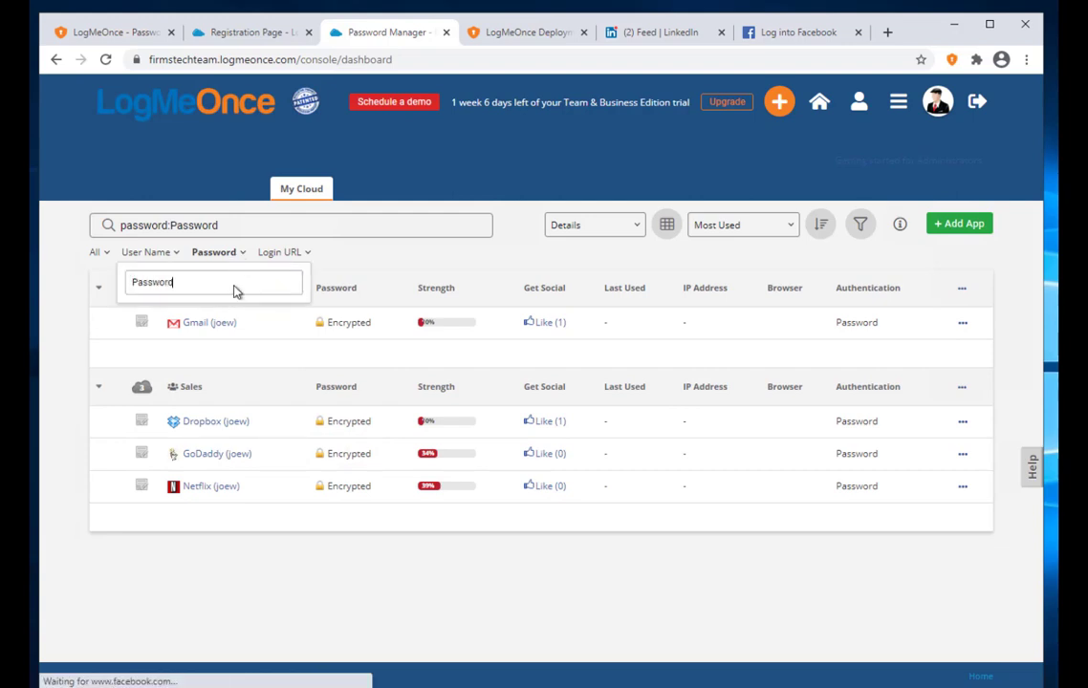
double_click(235, 285)
key("BackSpace")
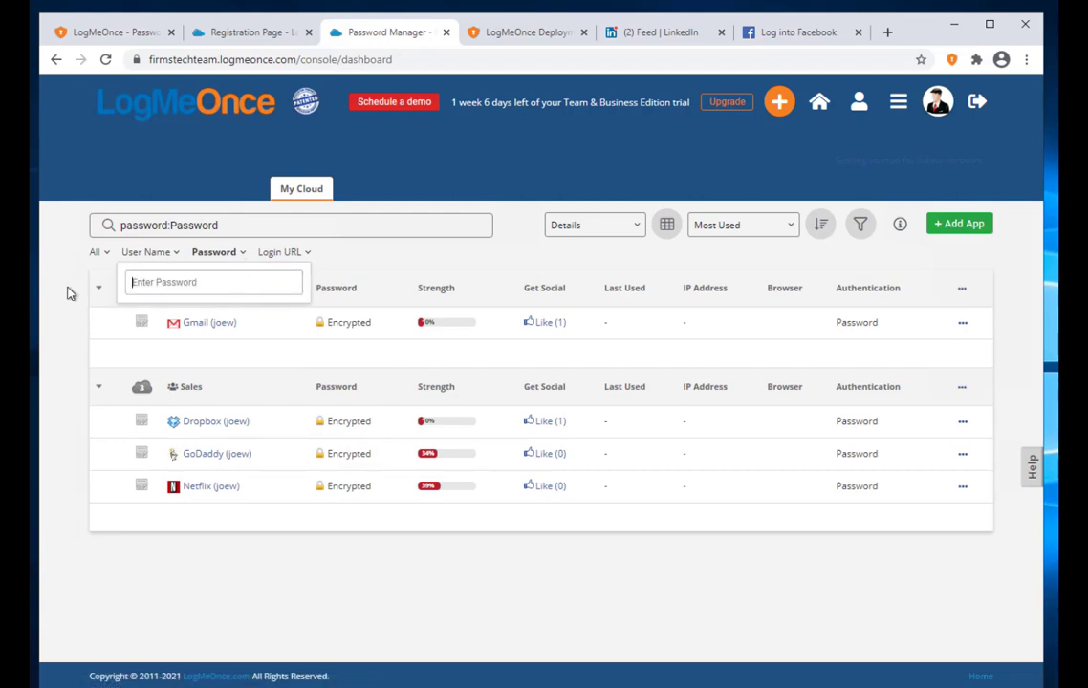
left_click(323, 274)
left_click(238, 257)
key("Return")
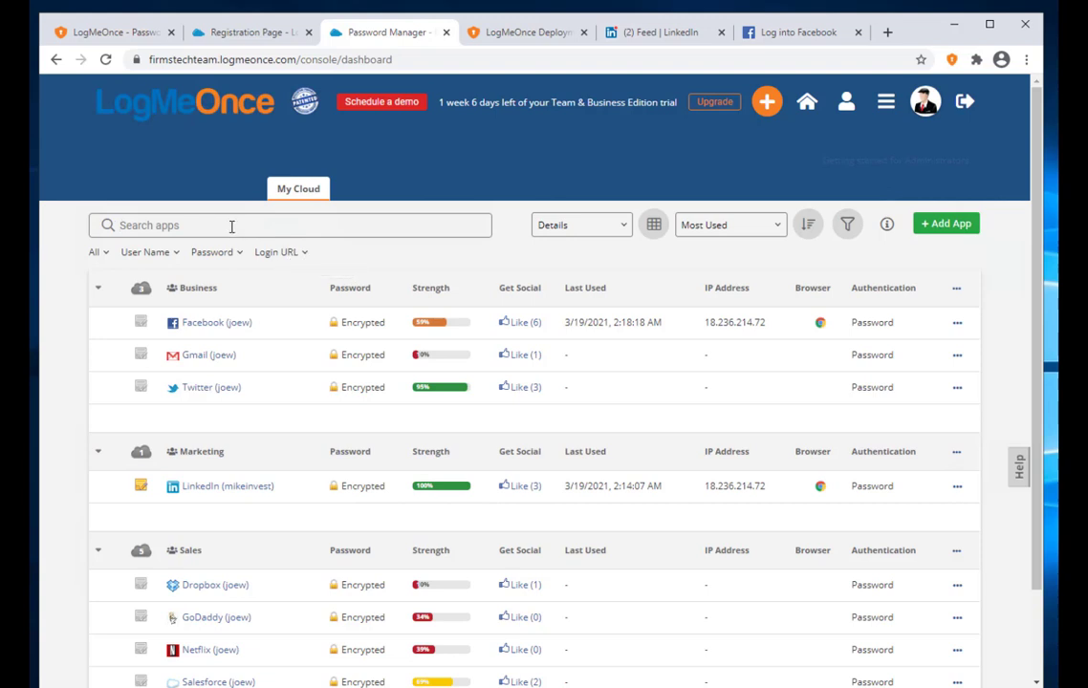
type("face")
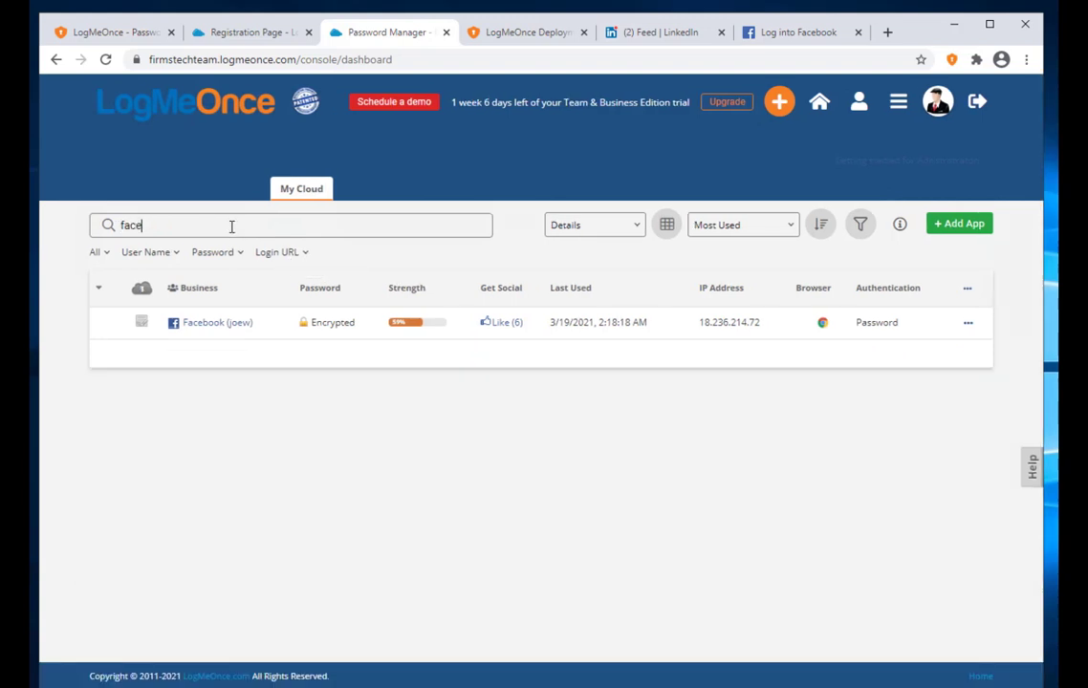
key("BackSpace")
key("BackSpace")
key("BackSpace")
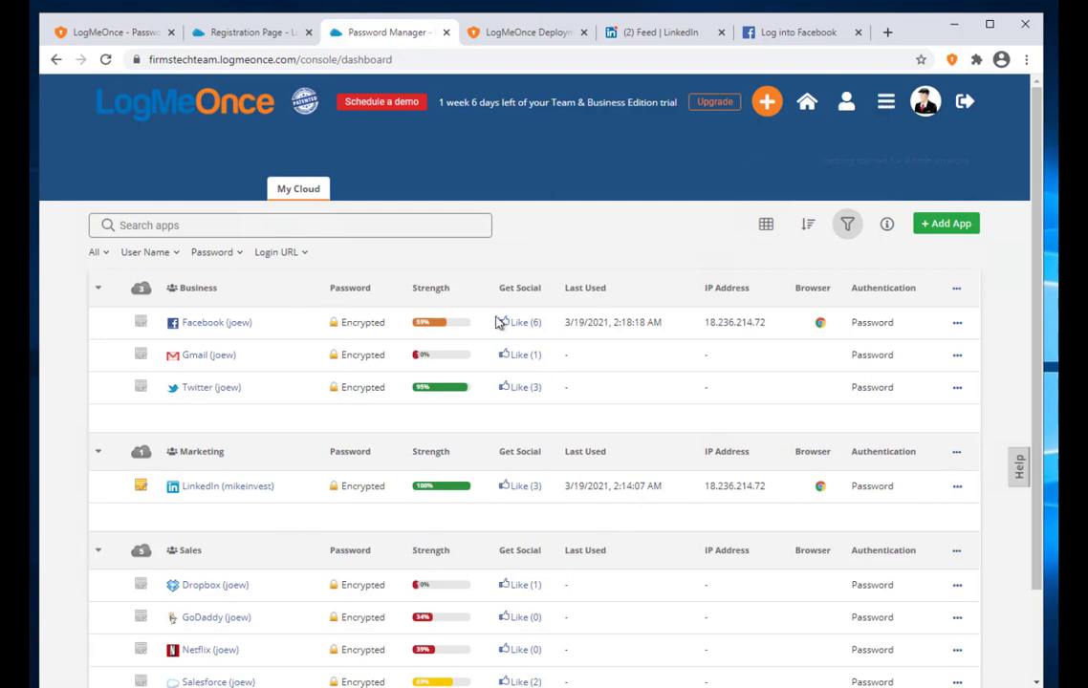
Go to Users Management from the admin console menu and review the first user's General details
left_click(888, 108)
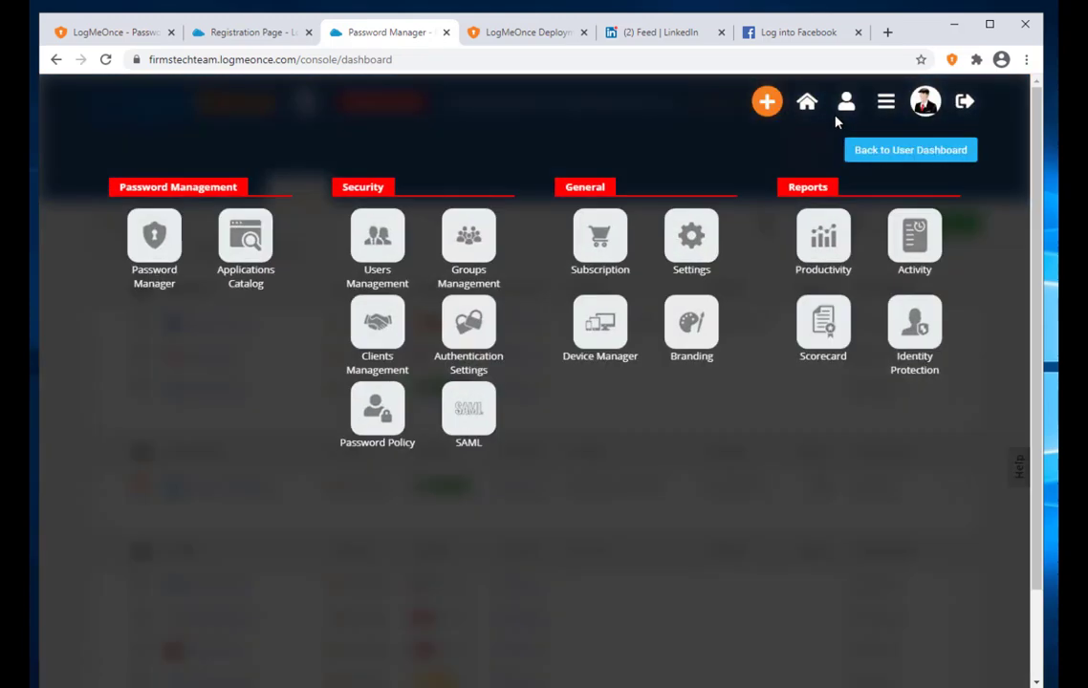
left_click(380, 241)
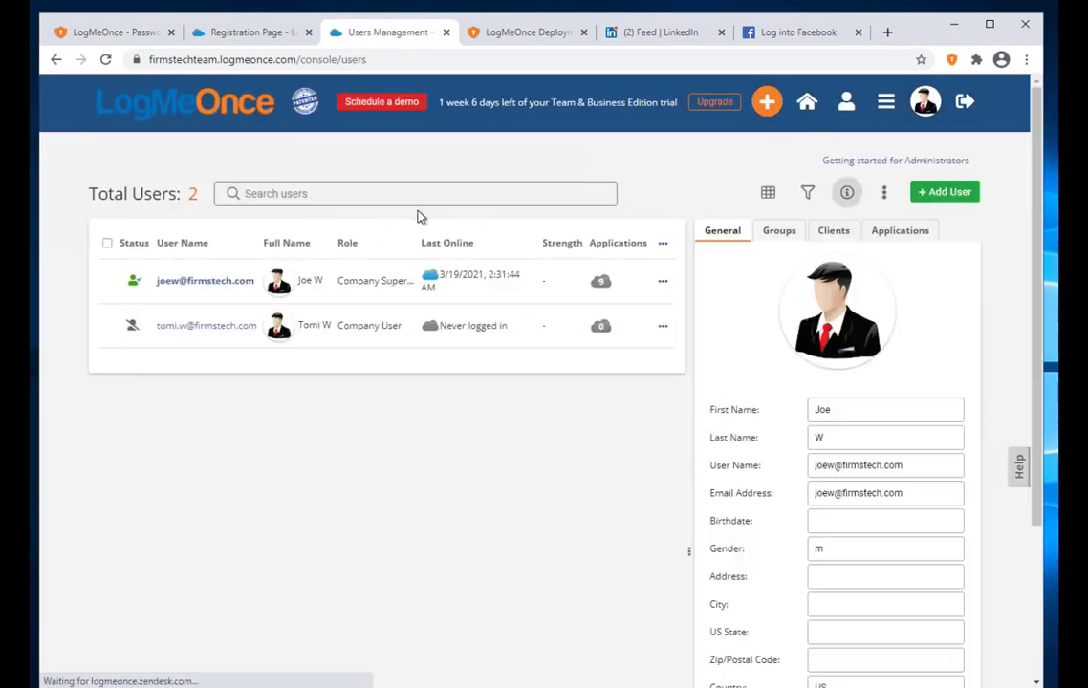
left_click(885, 104)
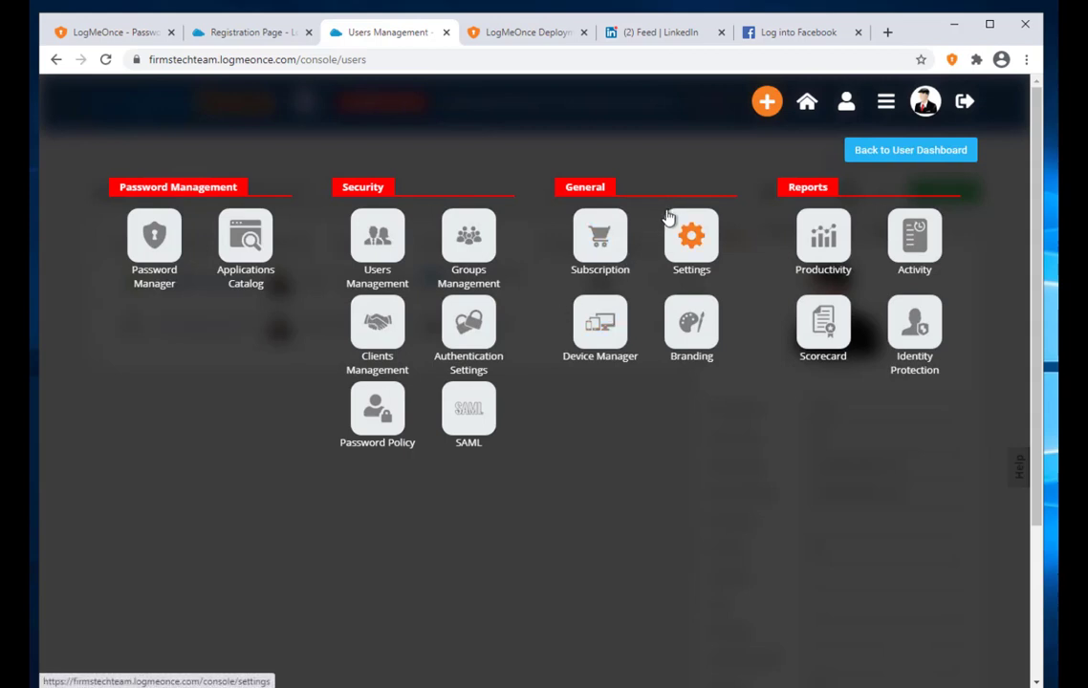
left_click(868, 502)
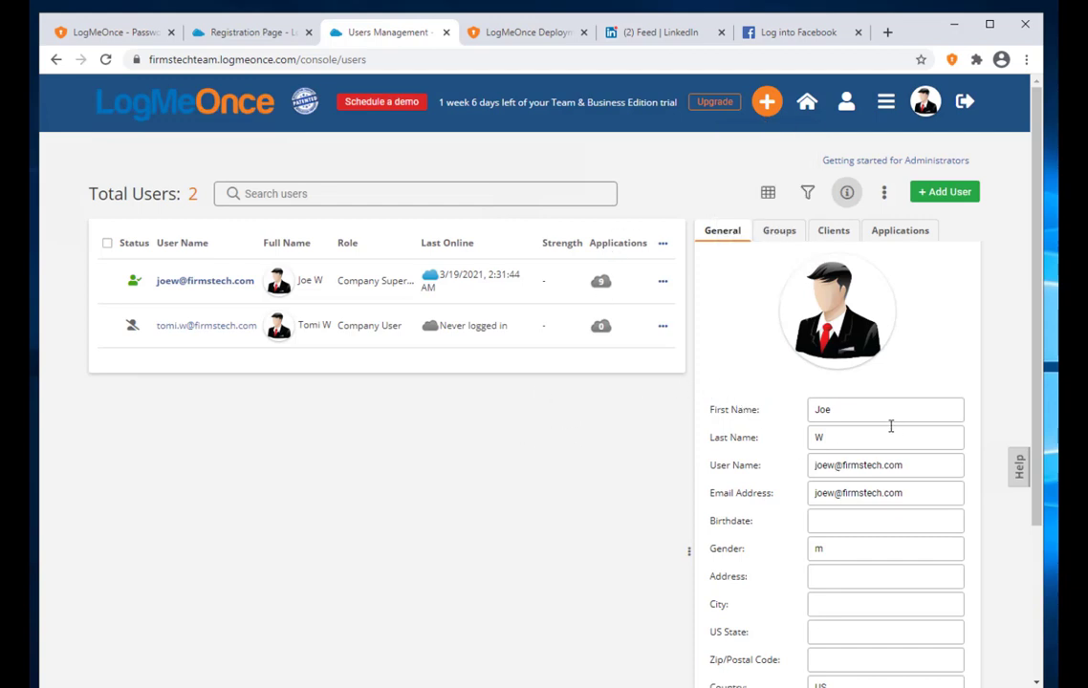
scroll(777, 659, "down", 2)
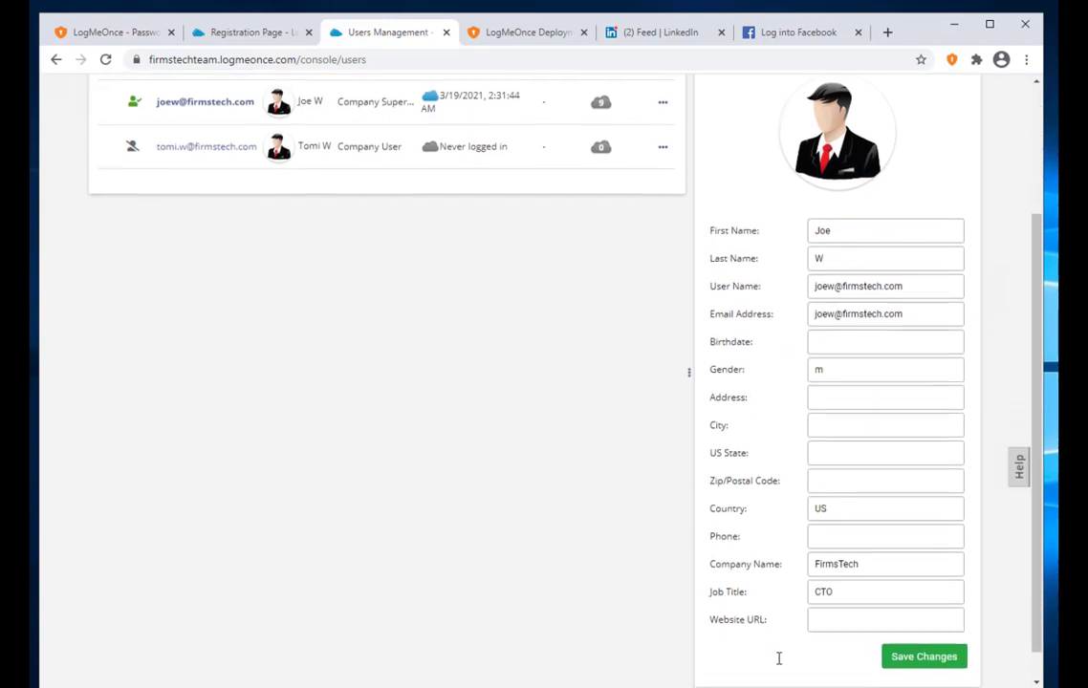
scroll(784, 532, "up", 2)
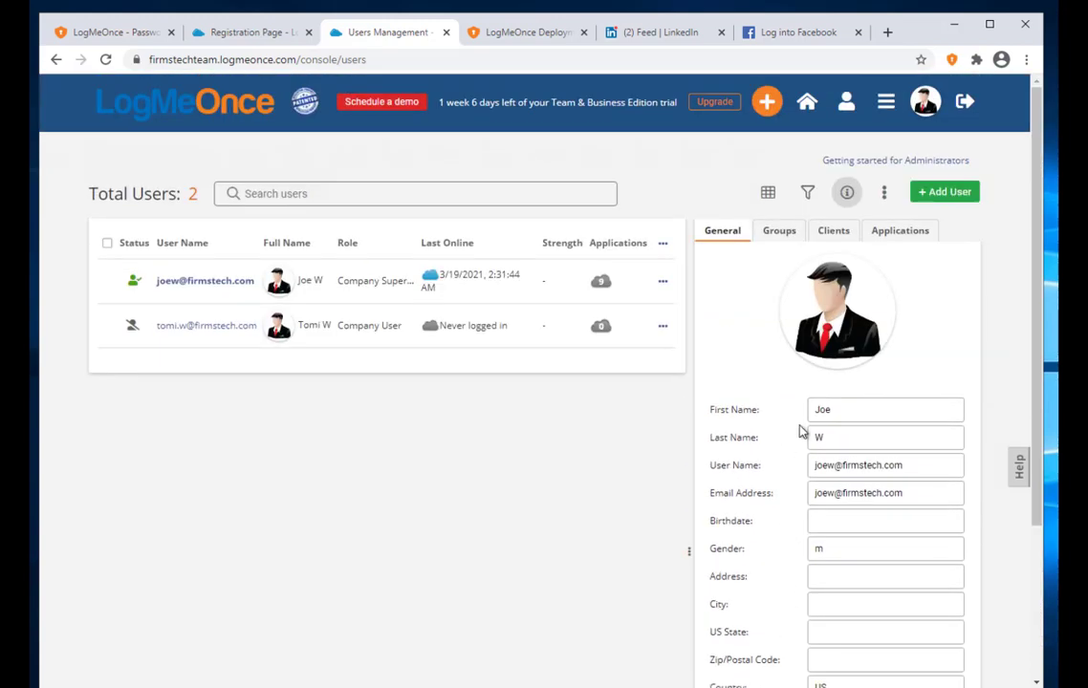
Add the first user to the Sales group and view their inherited applications
left_click(770, 231)
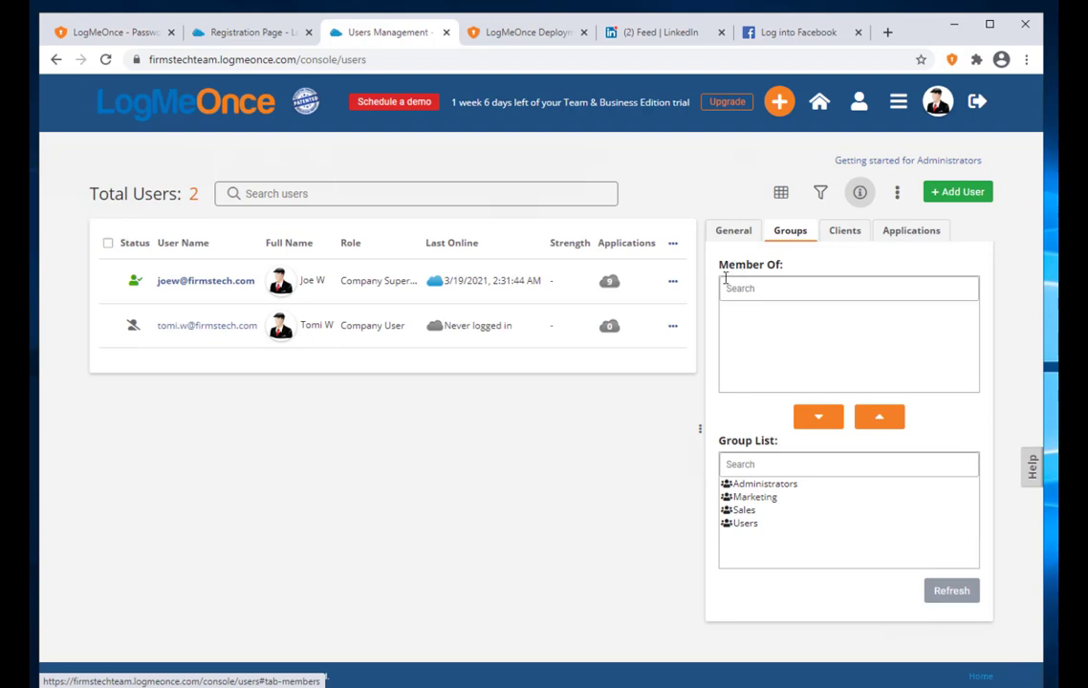
left_click(750, 511)
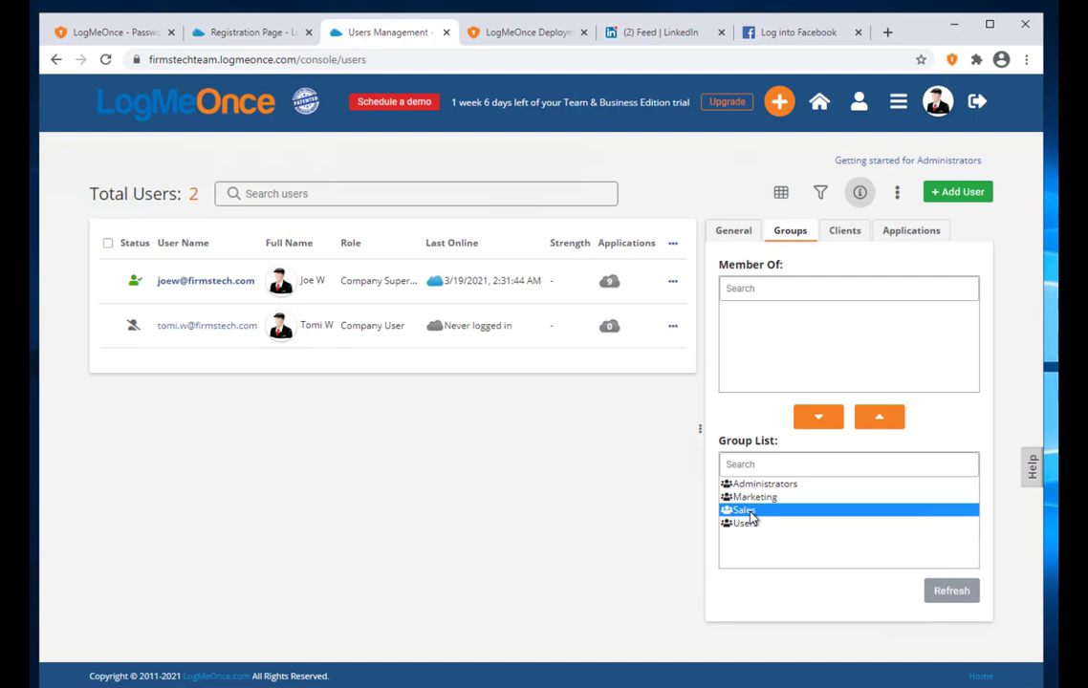
left_click(880, 422)
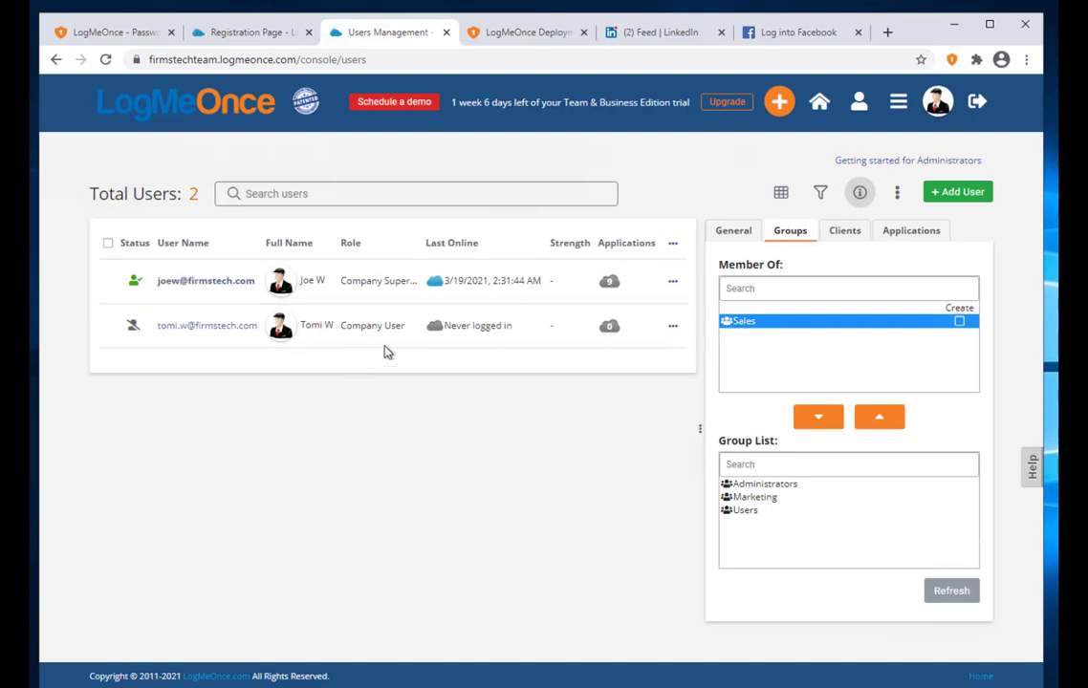
left_click(913, 232)
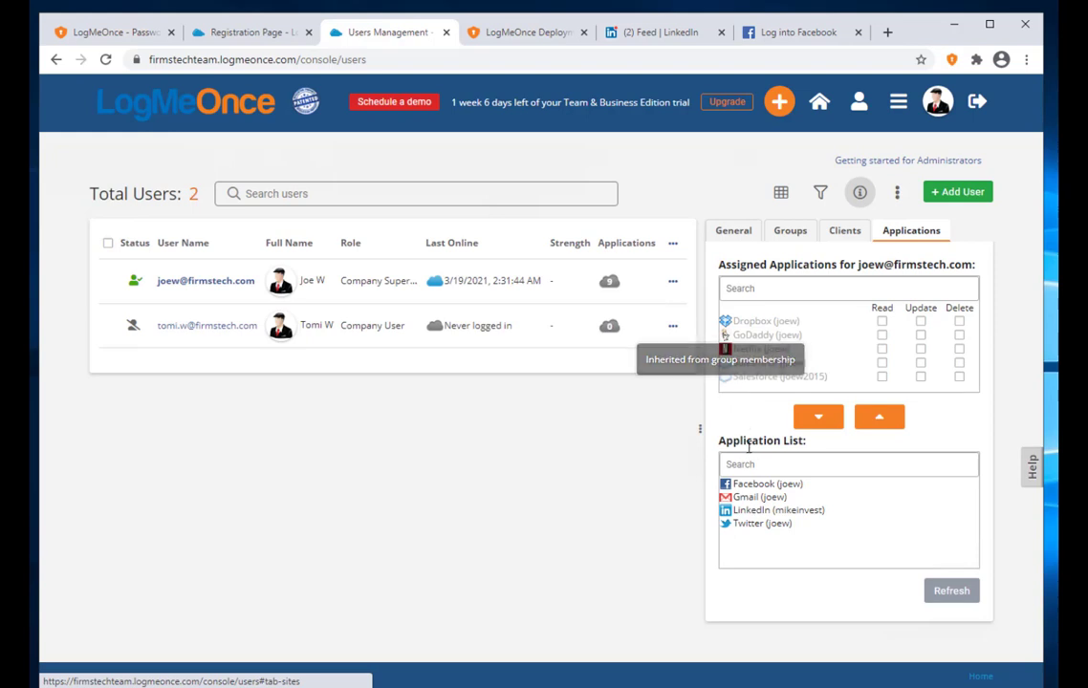
left_click(751, 485)
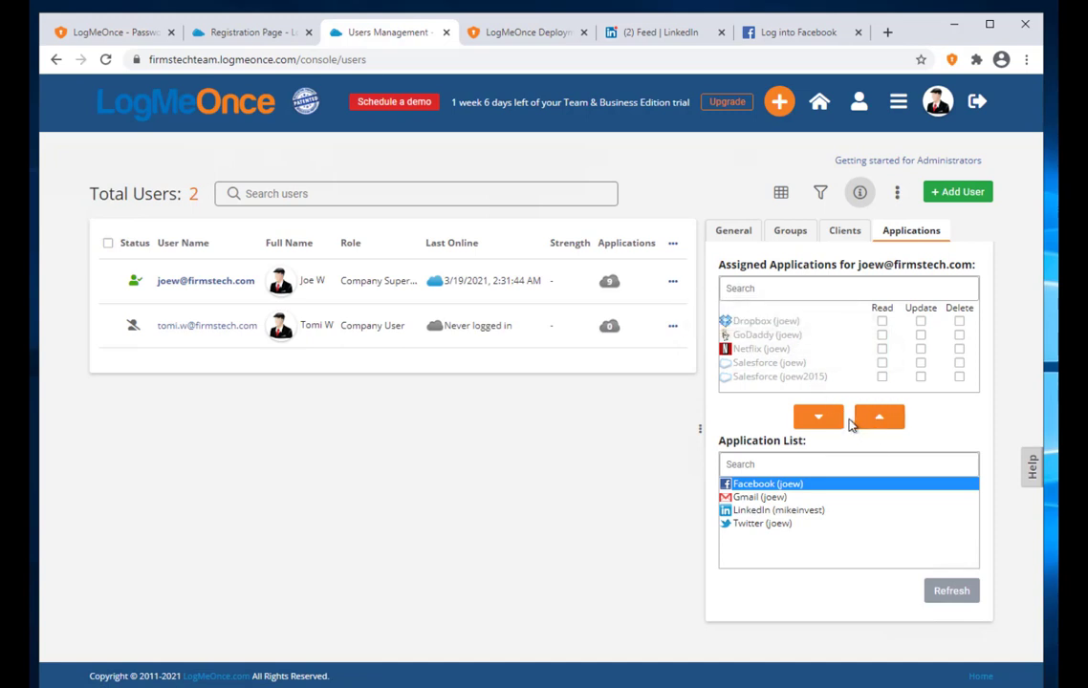
left_click(877, 420)
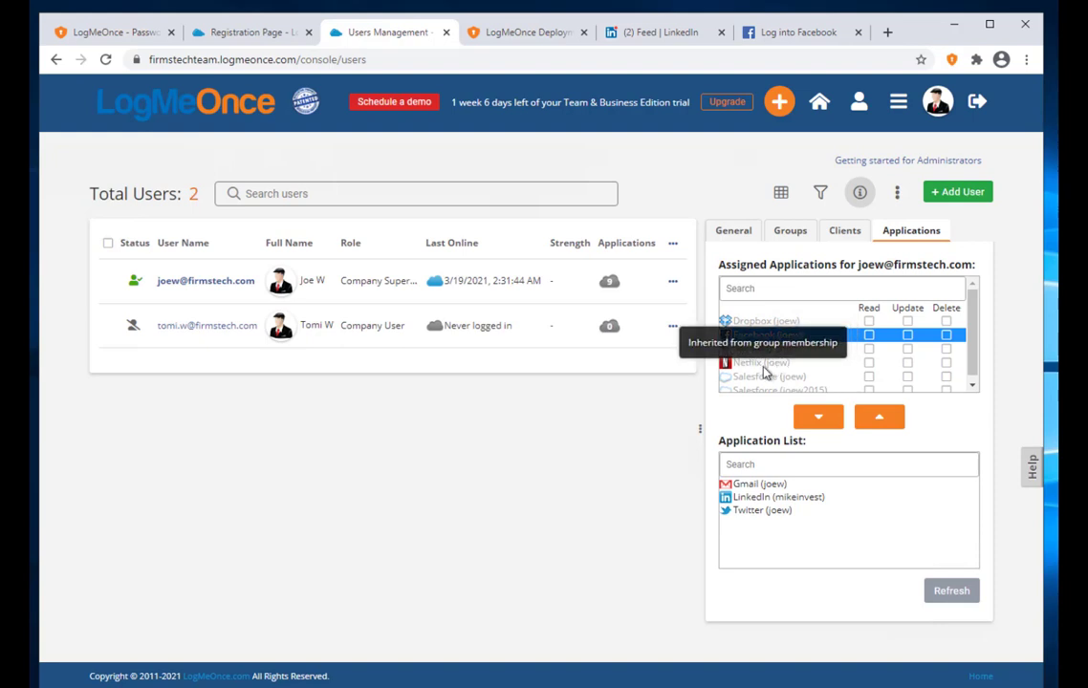
left_click(820, 418)
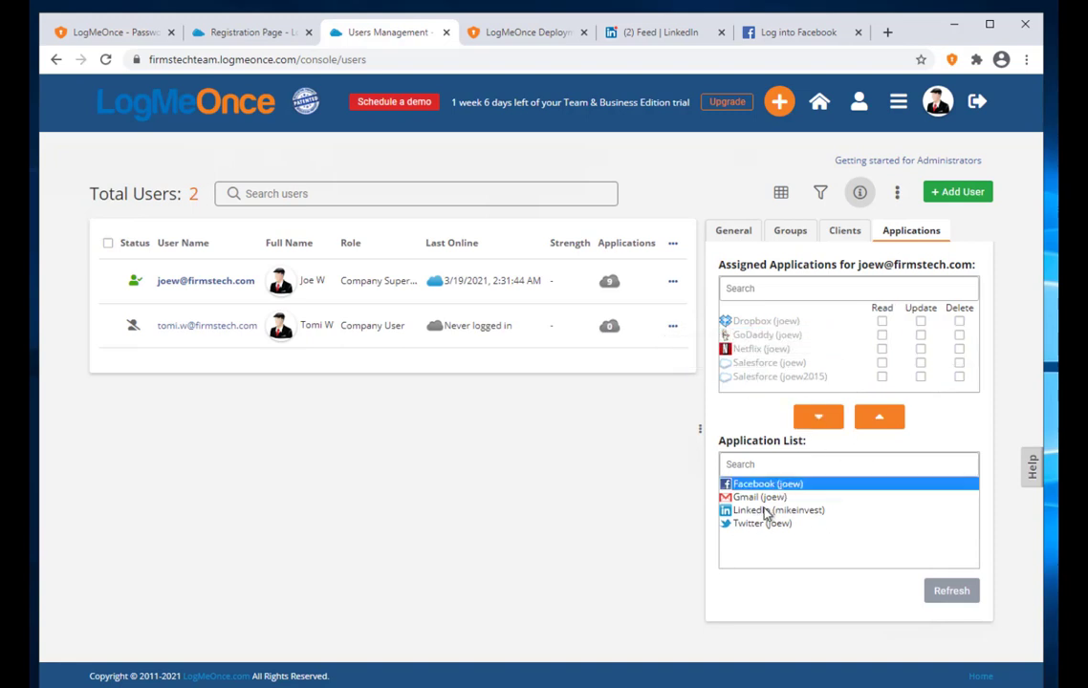
left_click(770, 511)
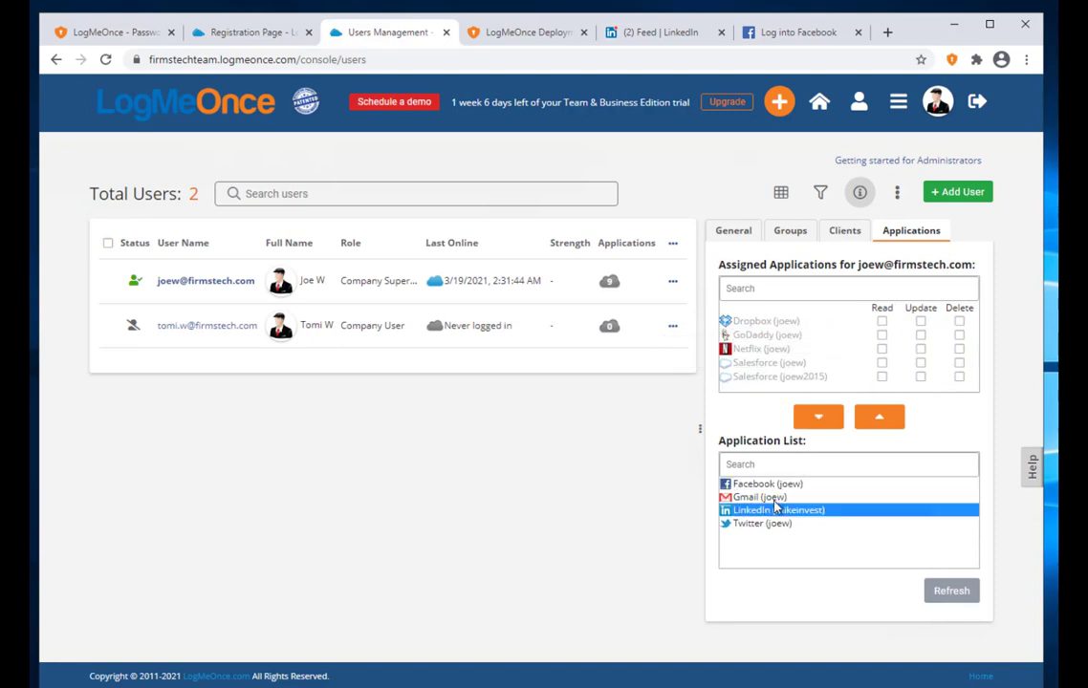
left_click(880, 418)
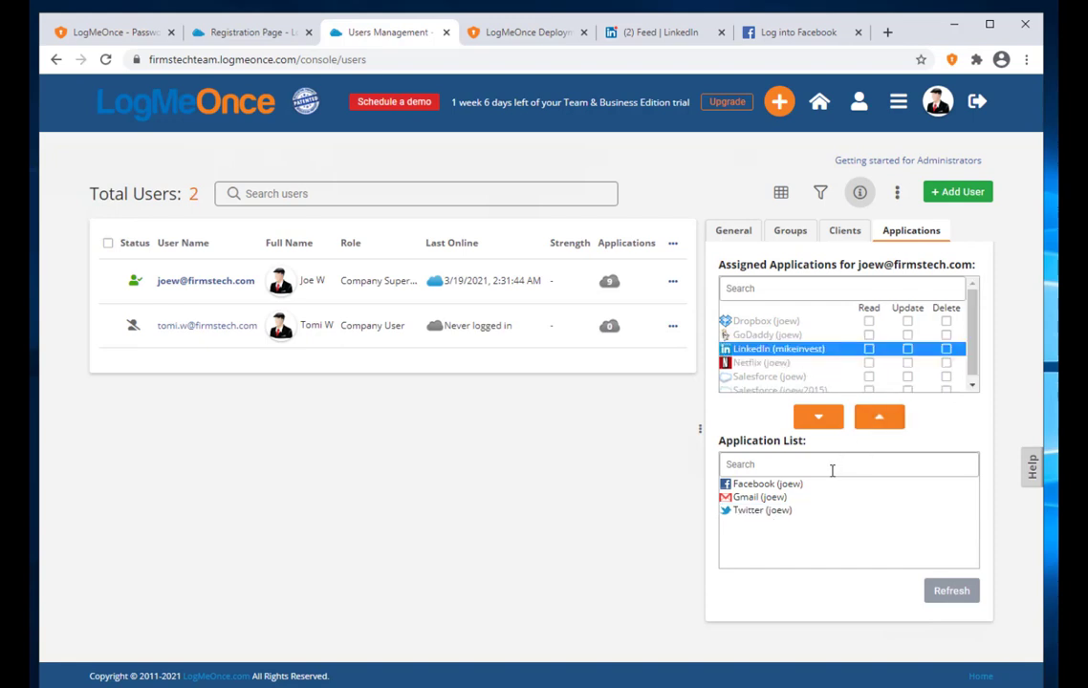
Select the second user and assign them Dropbox and GoDaddy together
mouse_move(726, 366)
left_click(399, 325)
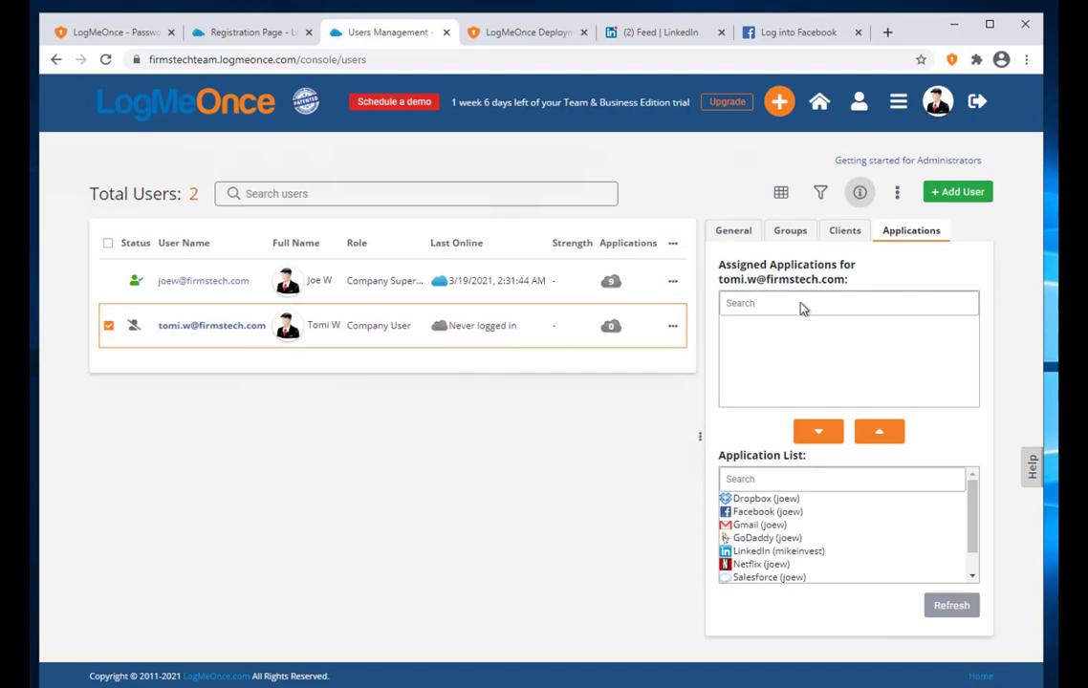
left_click(789, 232)
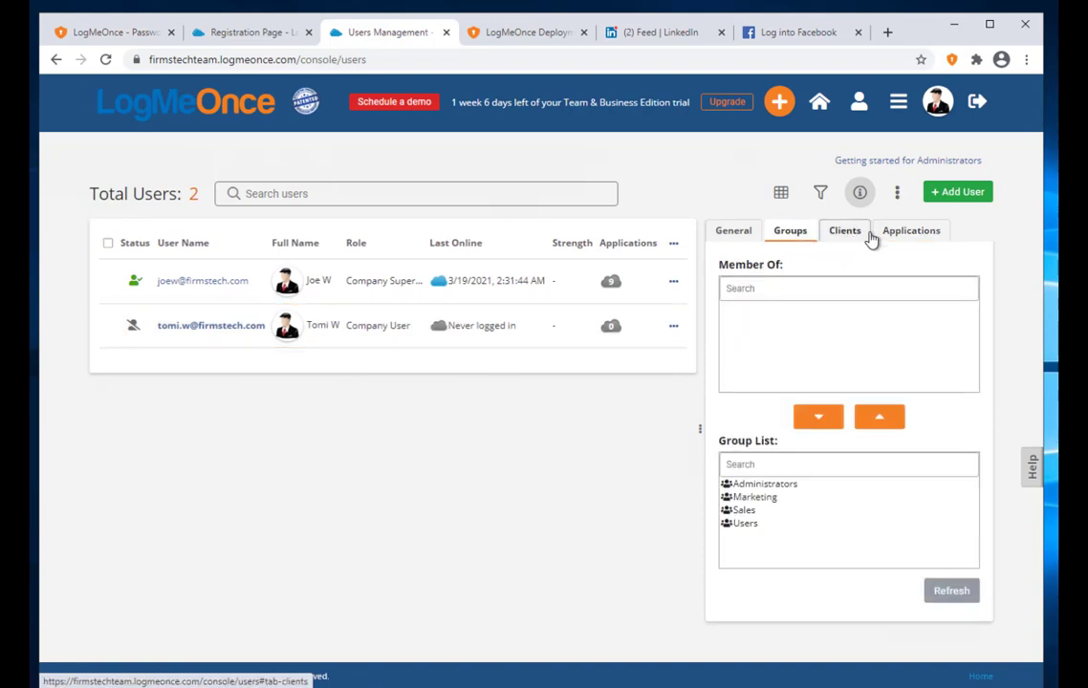
left_click(910, 235)
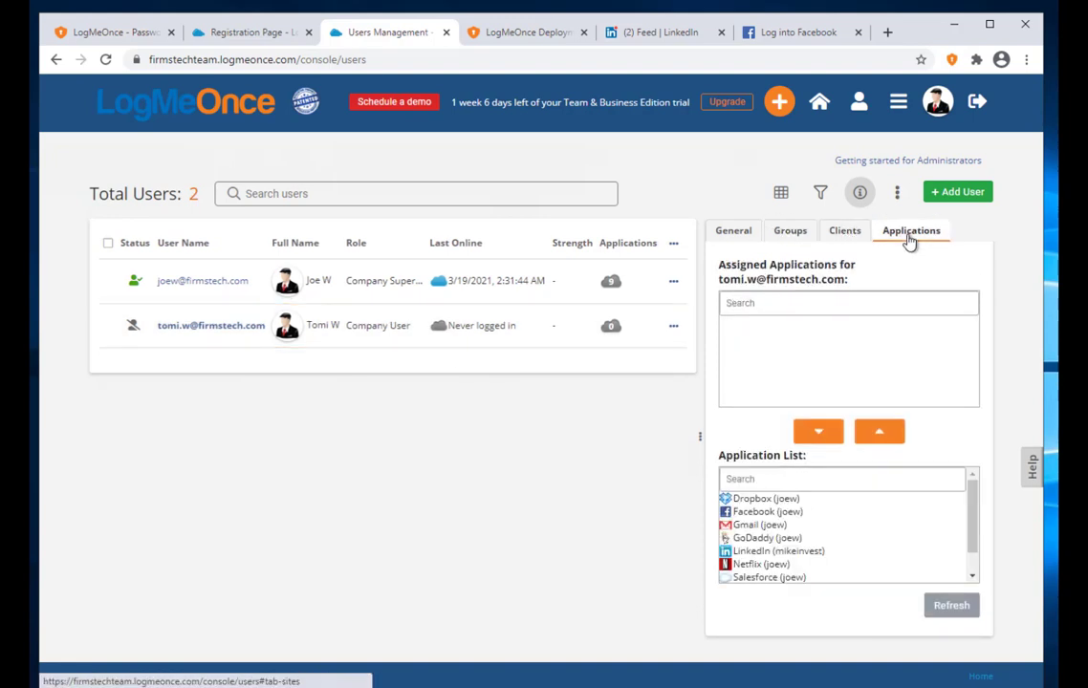
left_click(765, 499)
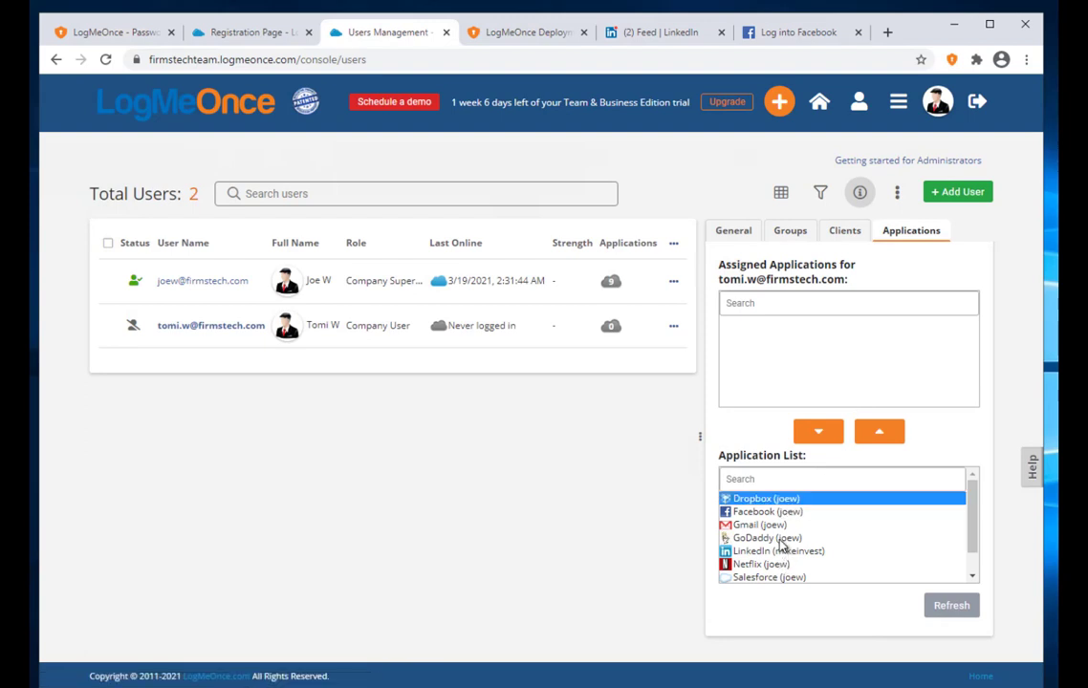
left_click(779, 539, "ctrl")
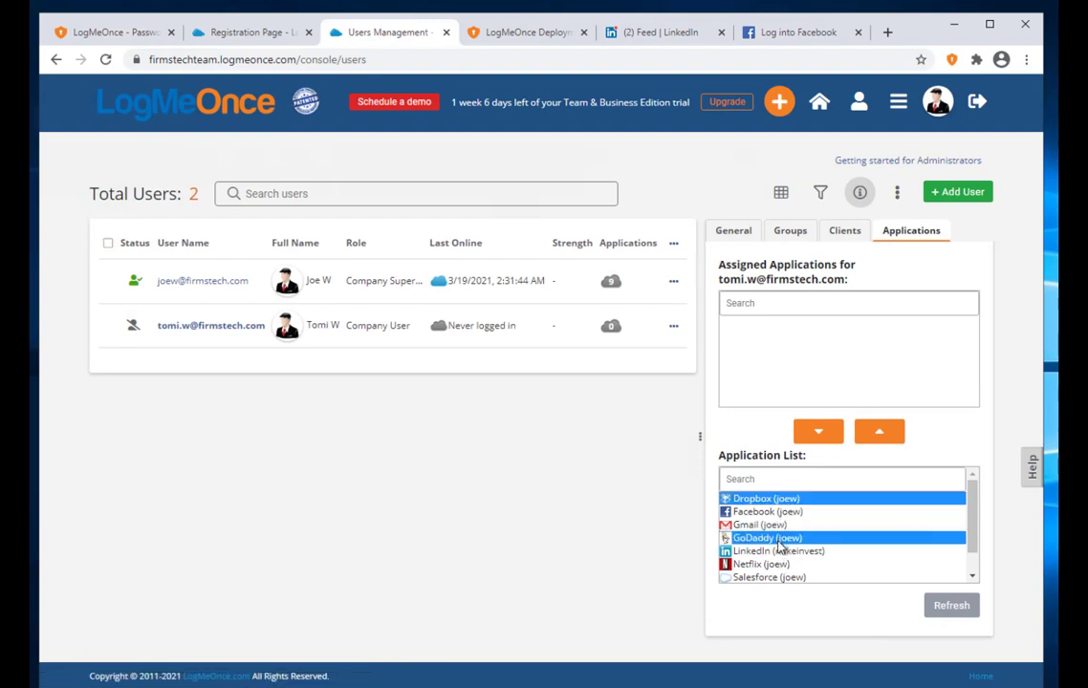
left_click(886, 433)
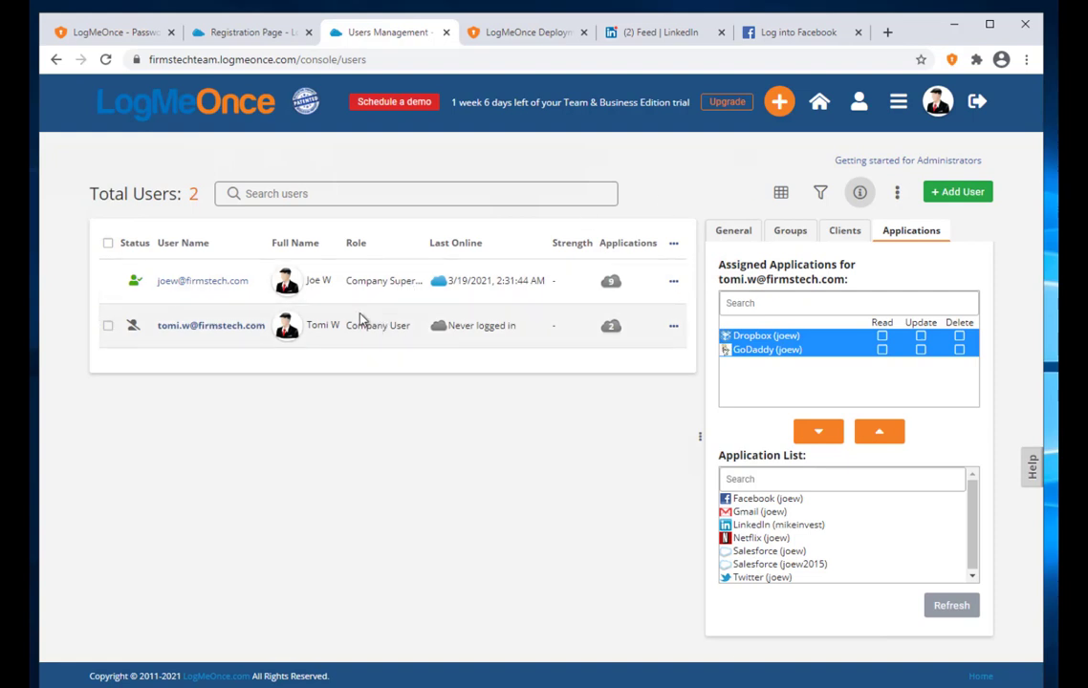
left_click(673, 325)
left_click(505, 336)
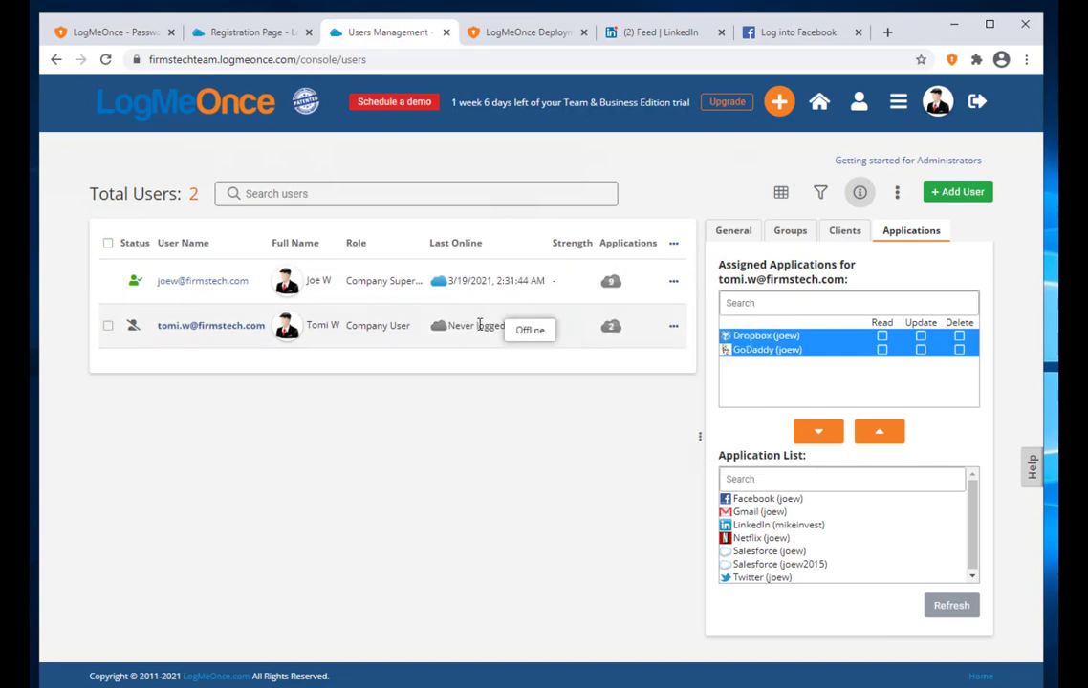
right_click(480, 325)
left_click(361, 314)
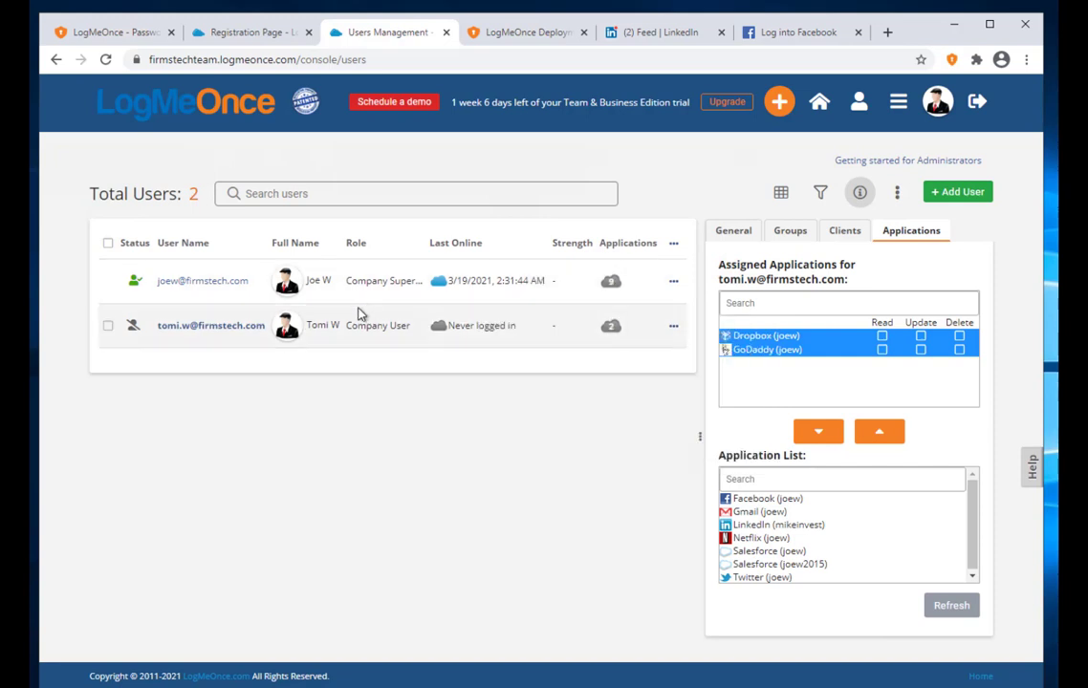
right_click(479, 326)
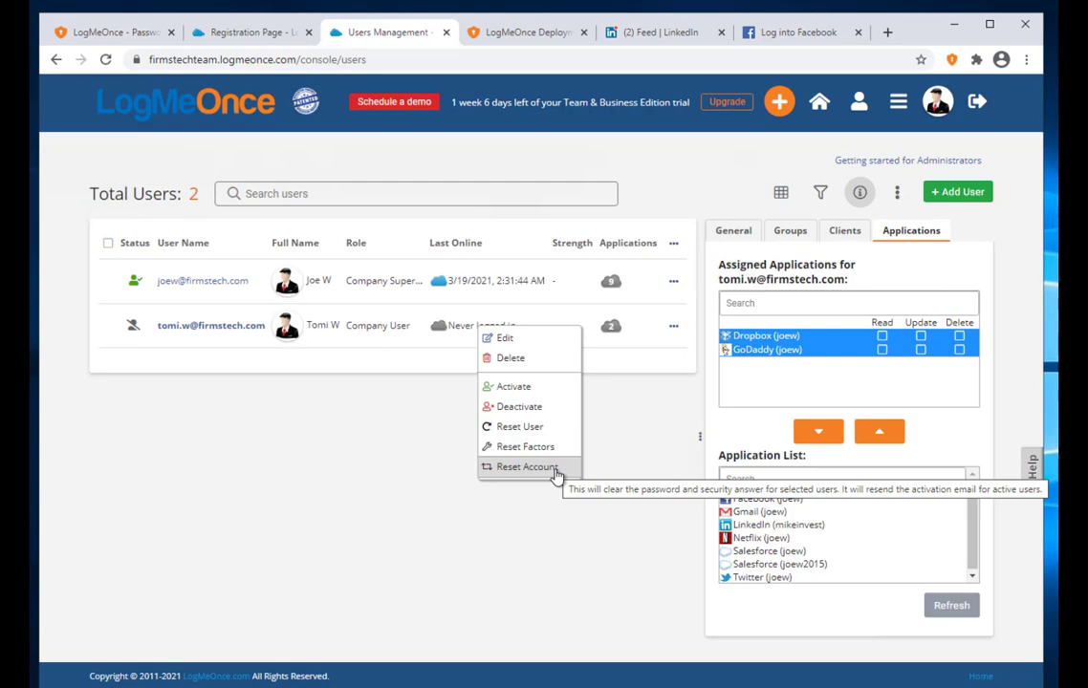
left_click(617, 509)
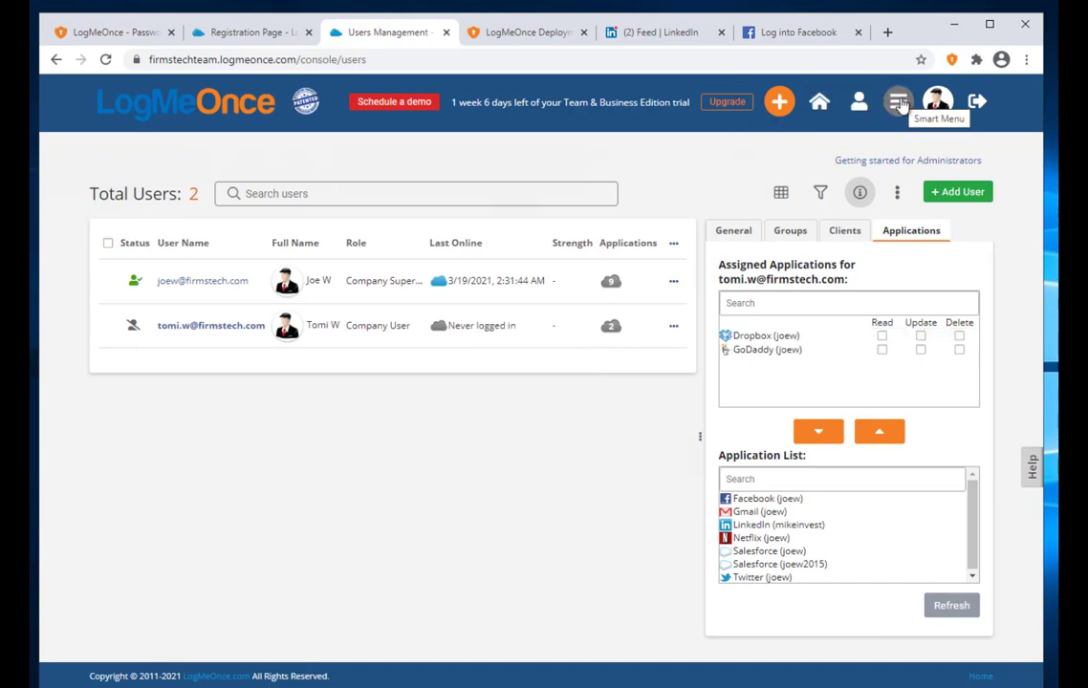
Go to Groups Management from the admin console menu
left_click(898, 102)
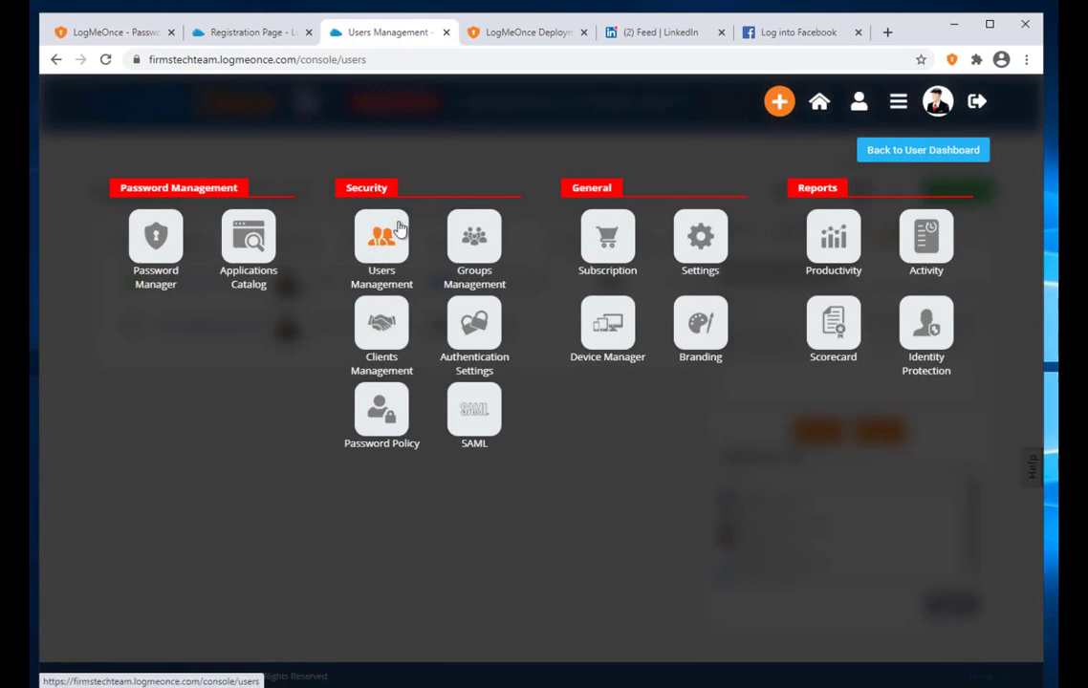
left_click(468, 251)
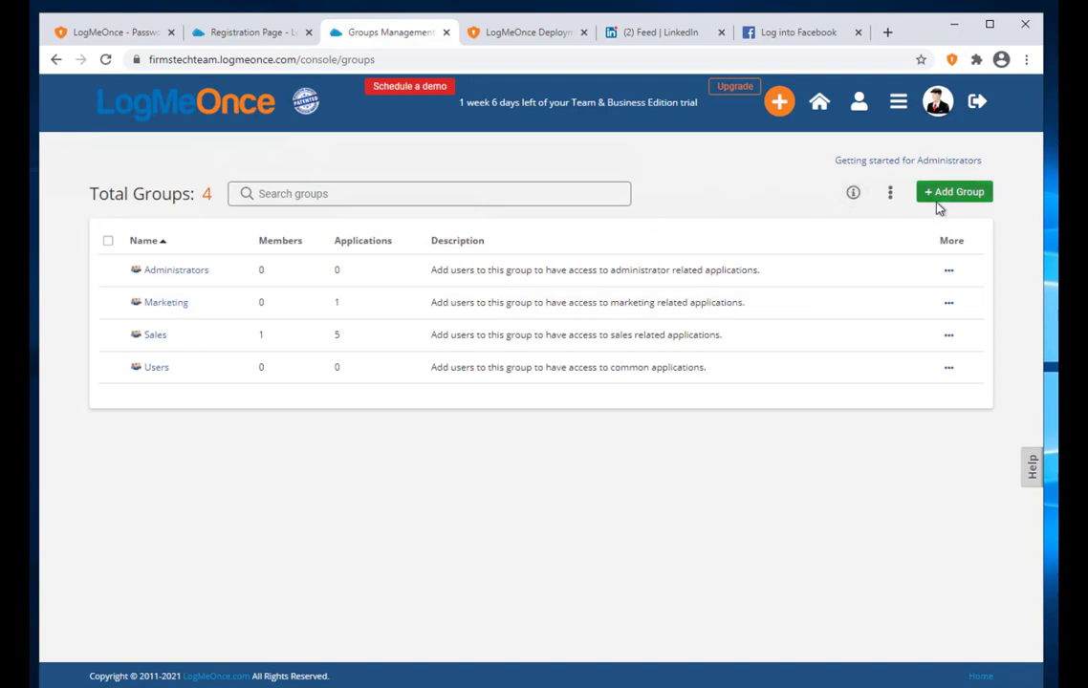
Begin a new group named 'Social Marketing - Shared'
left_click(779, 103)
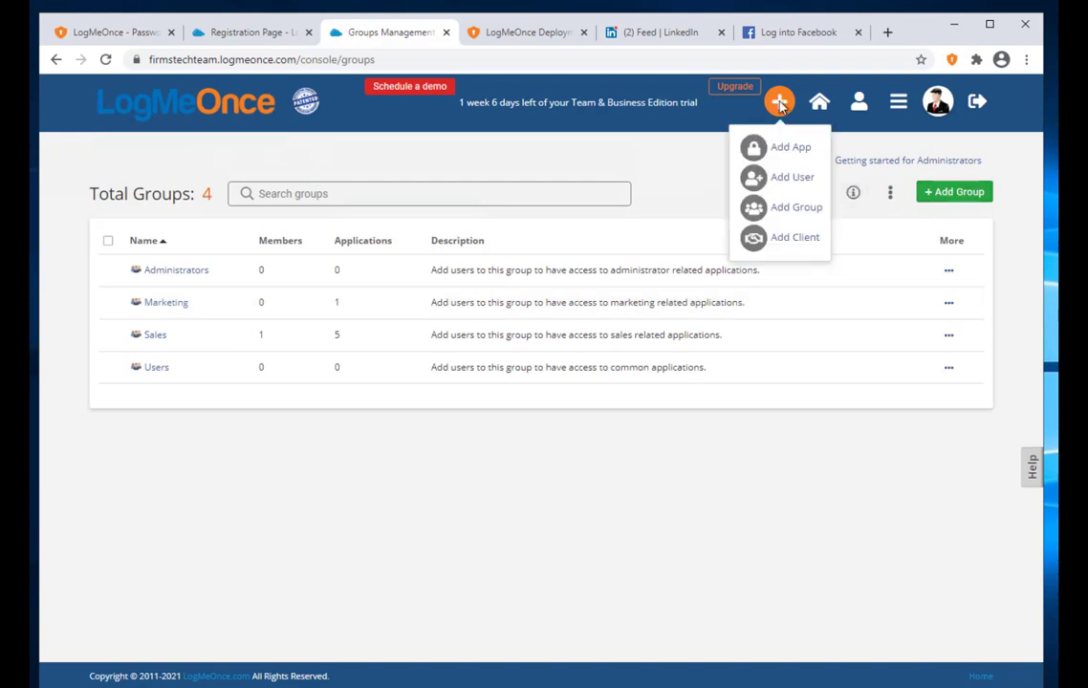
left_click(789, 212)
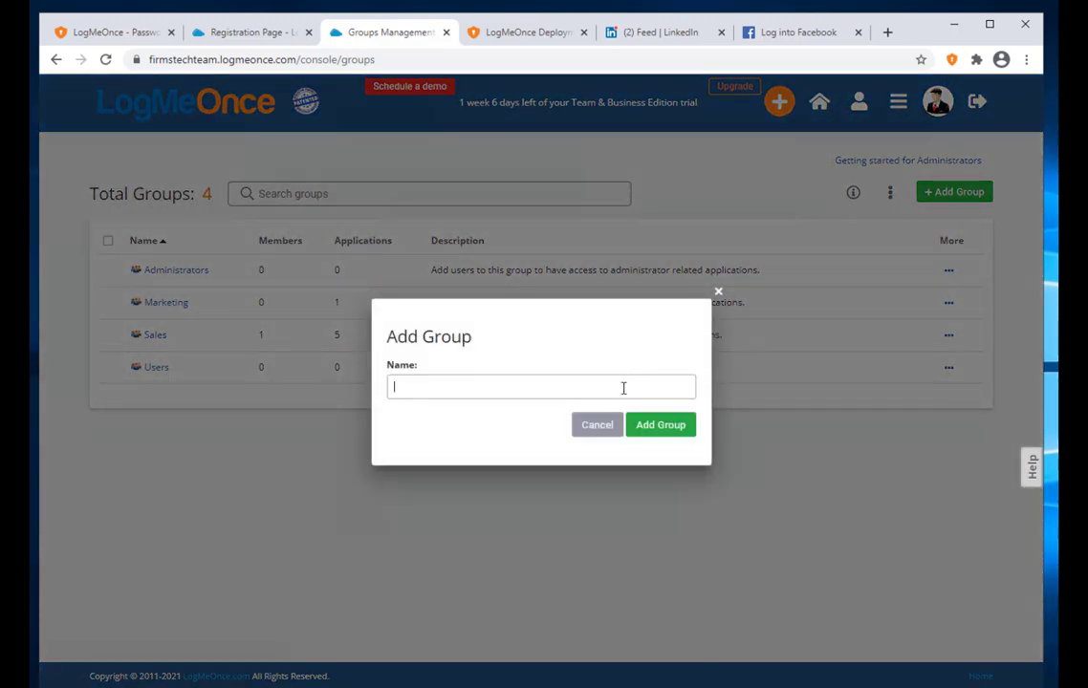
type("Social Marketing - Shared")
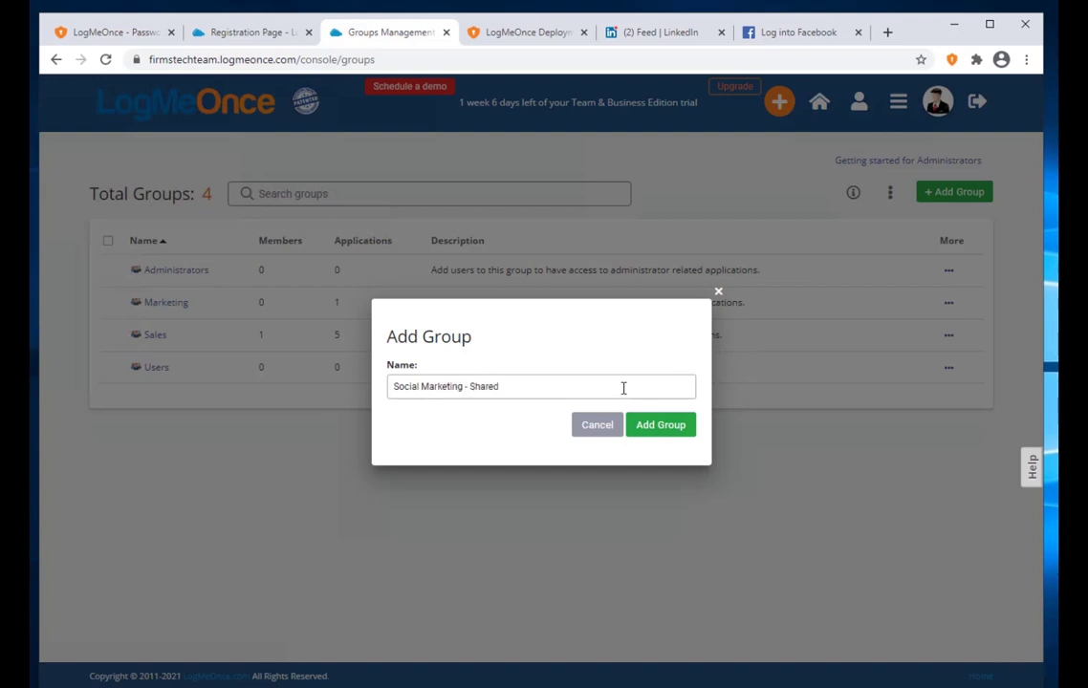
left_click(656, 440)
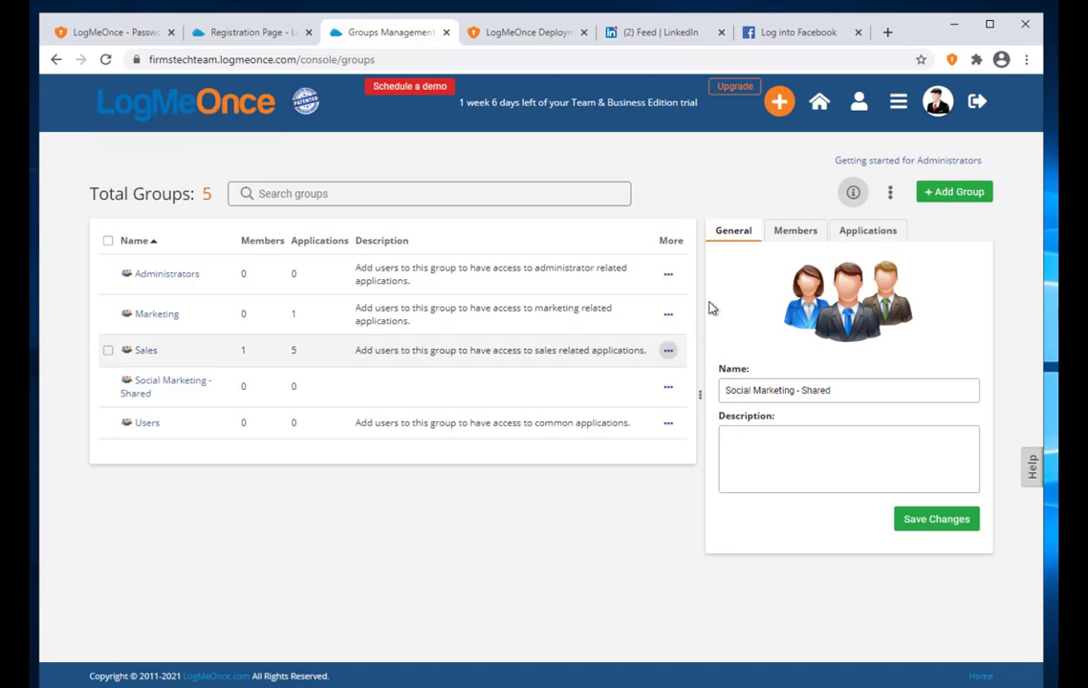
left_click(854, 236)
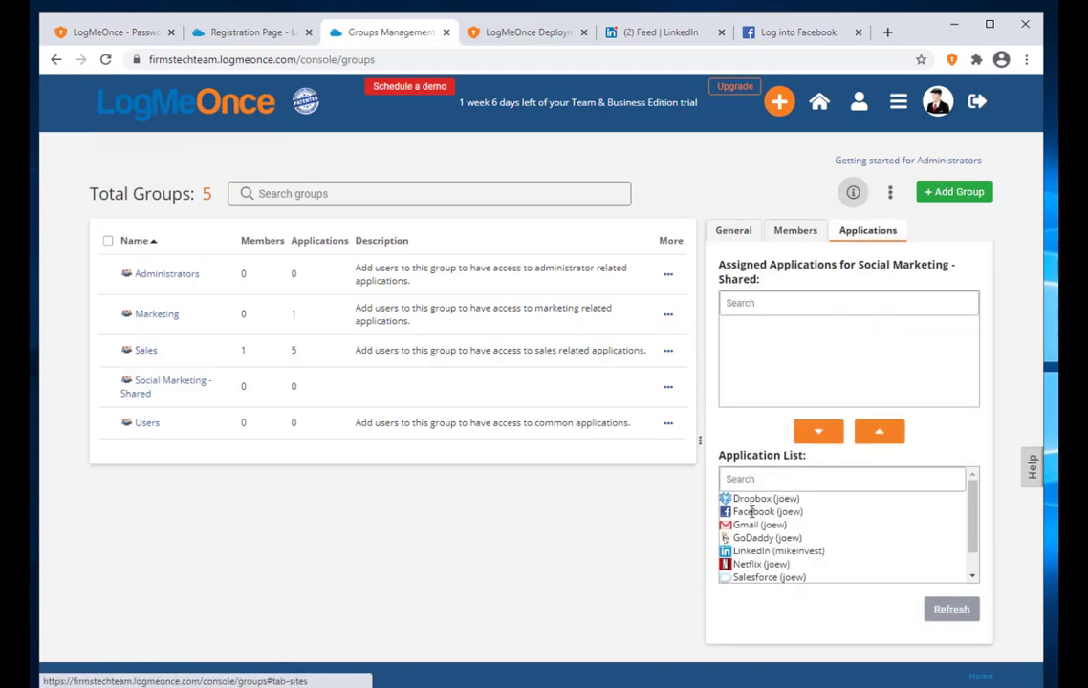
left_click(753, 512)
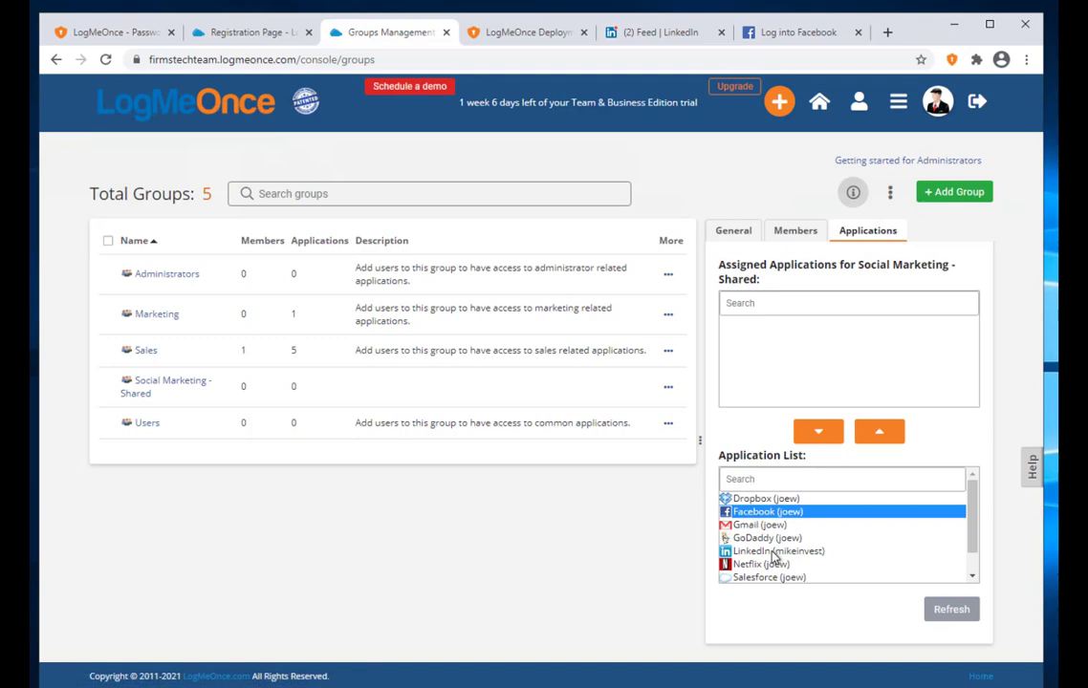
left_click(776, 553, "ctrl")
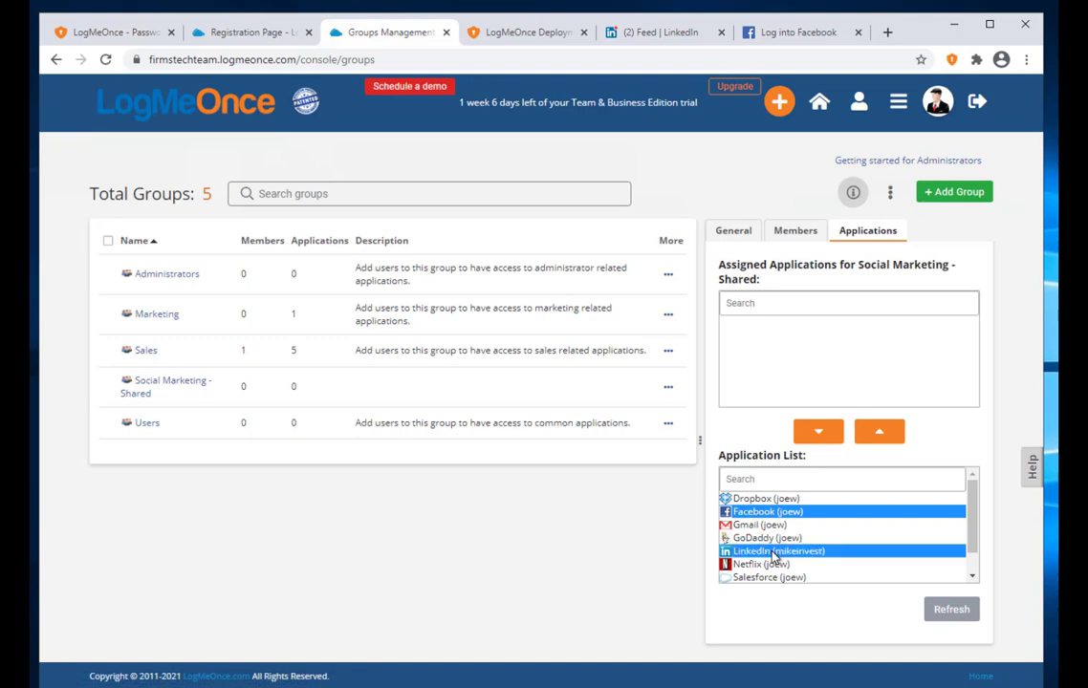
left_click(881, 432)
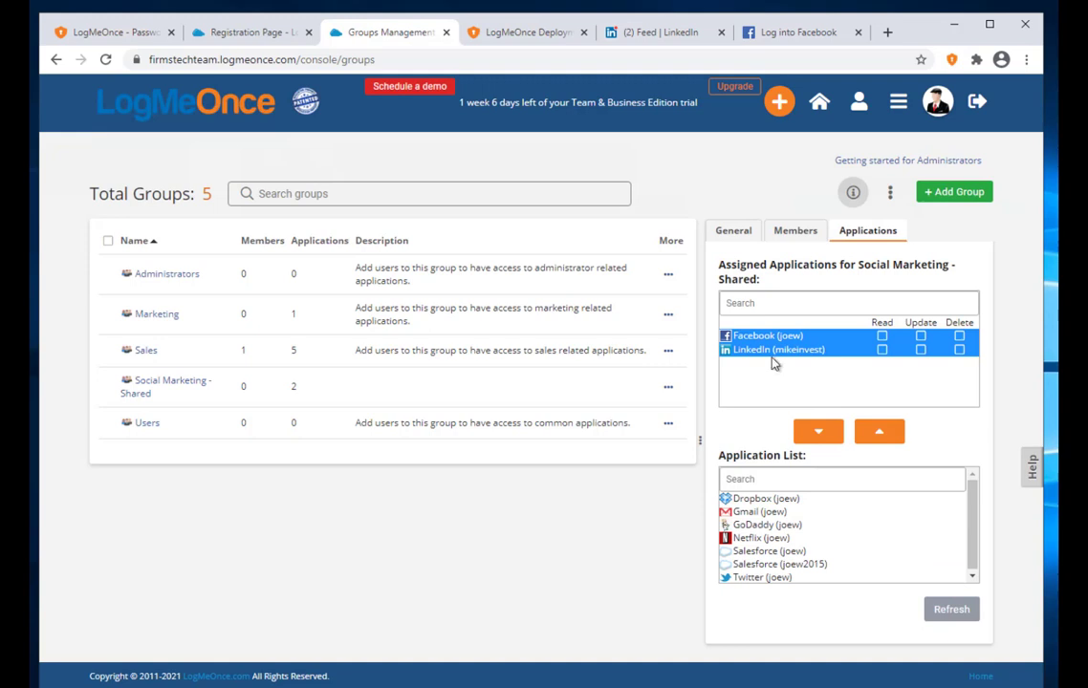
left_click(768, 303)
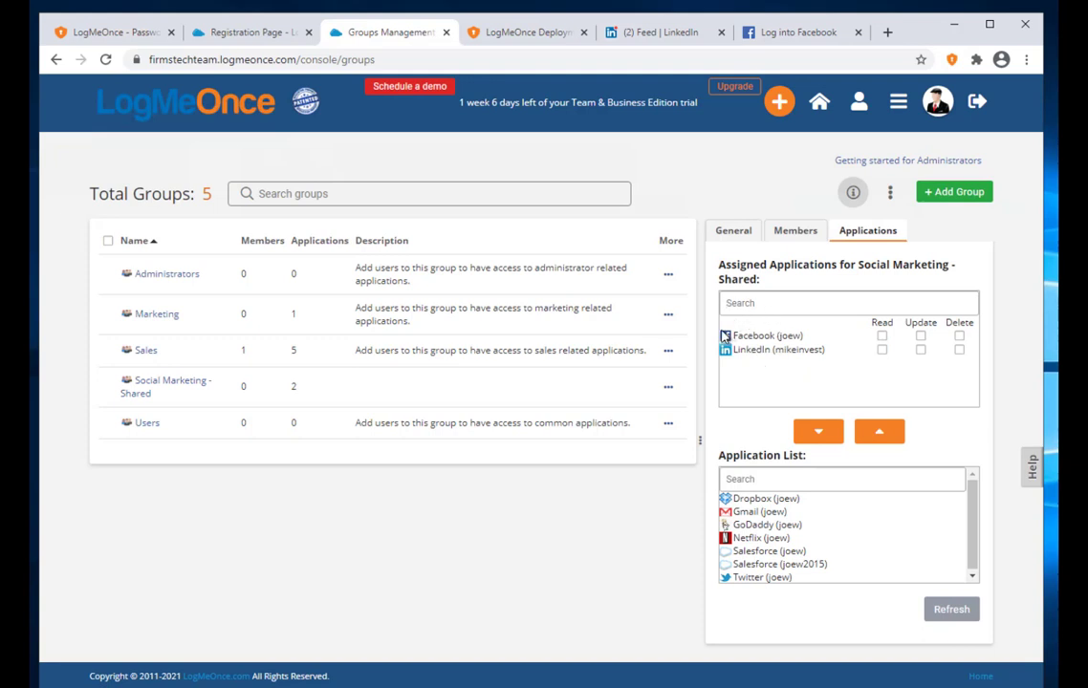
left_click(782, 233)
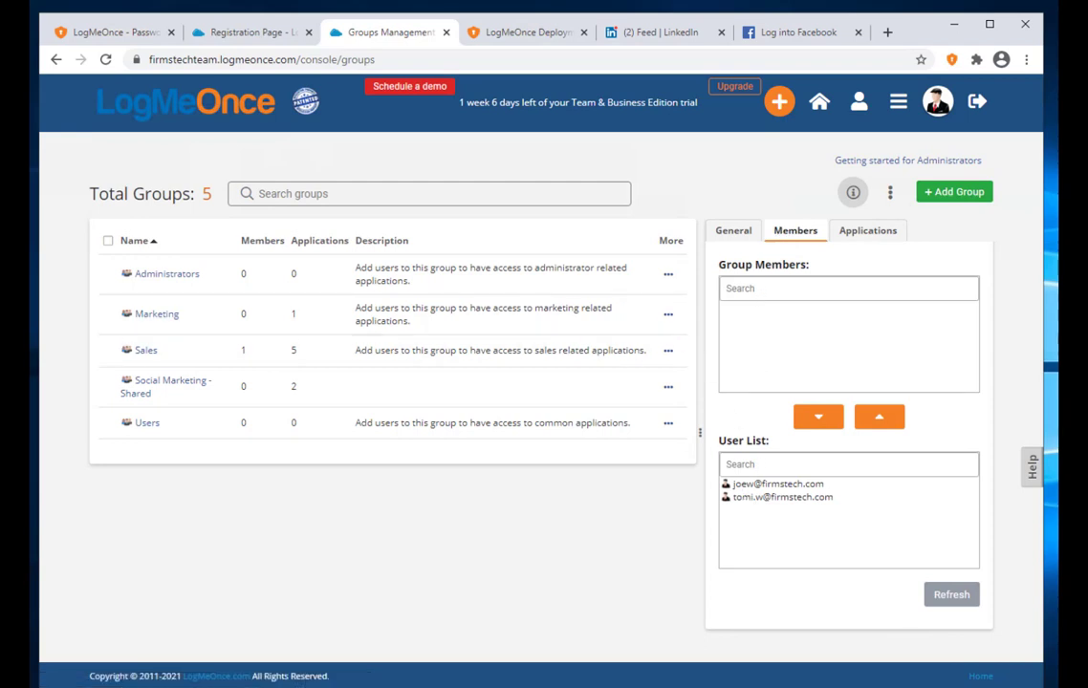
left_click(777, 108)
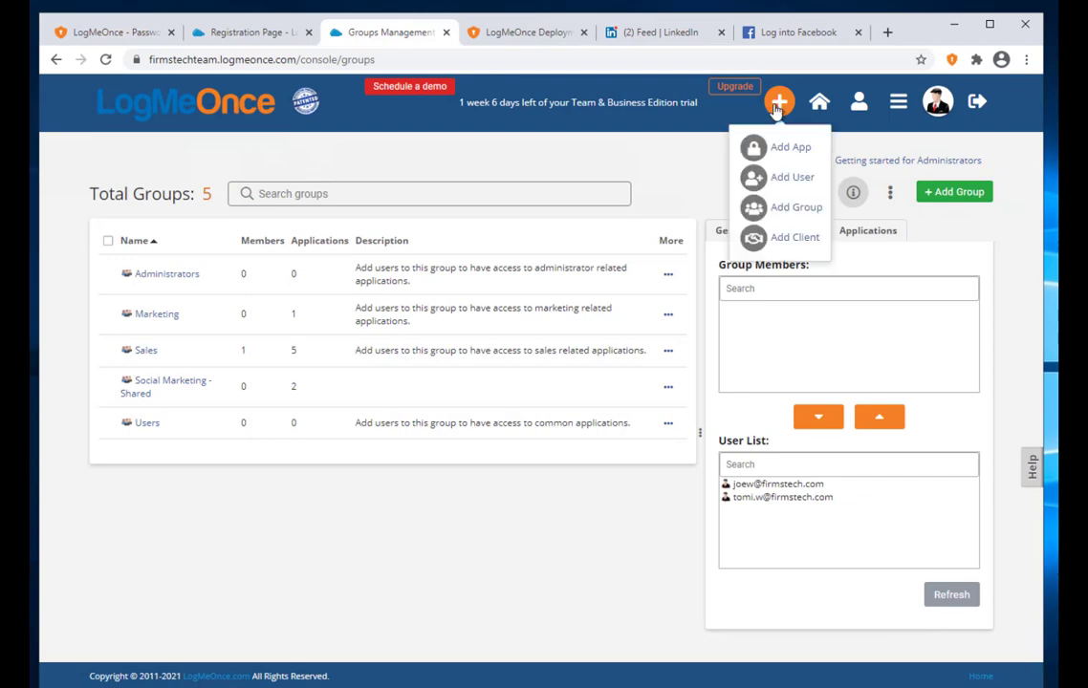
Add an activated user with their name and e-mail address filled in
left_click(789, 178)
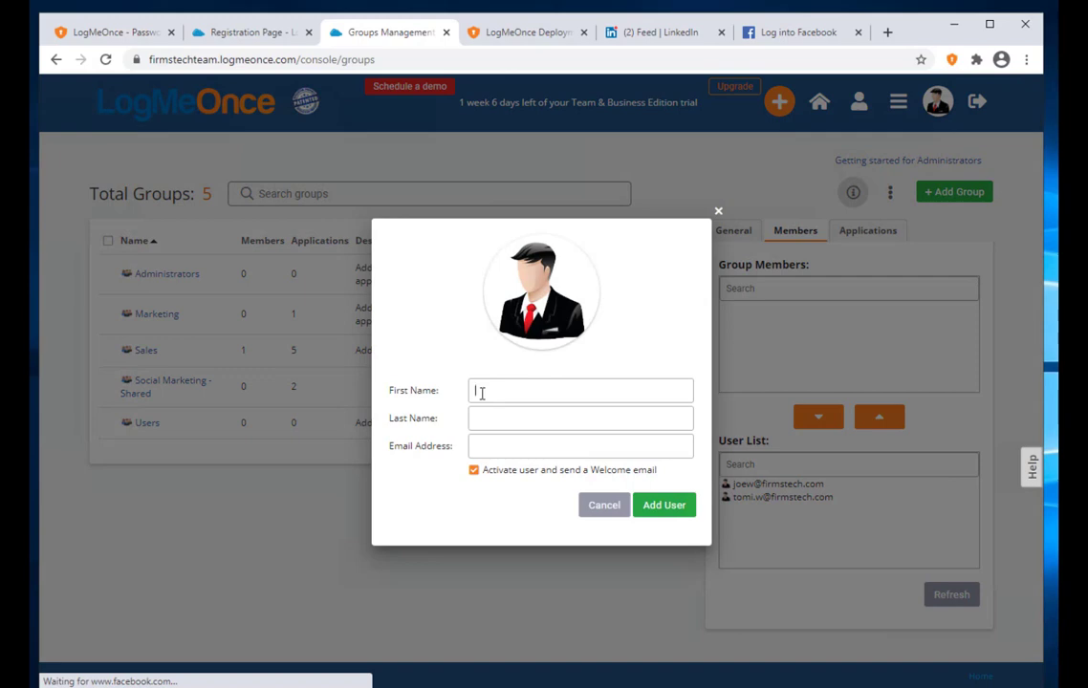
type("Sunday")
left_click(526, 444)
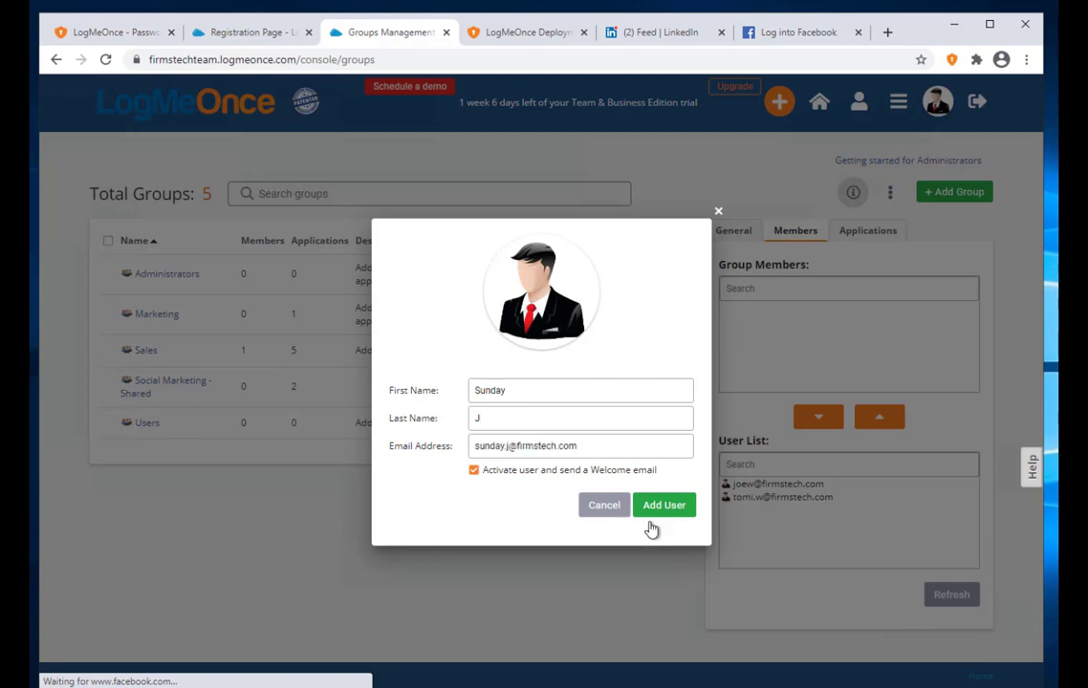
left_click(664, 507)
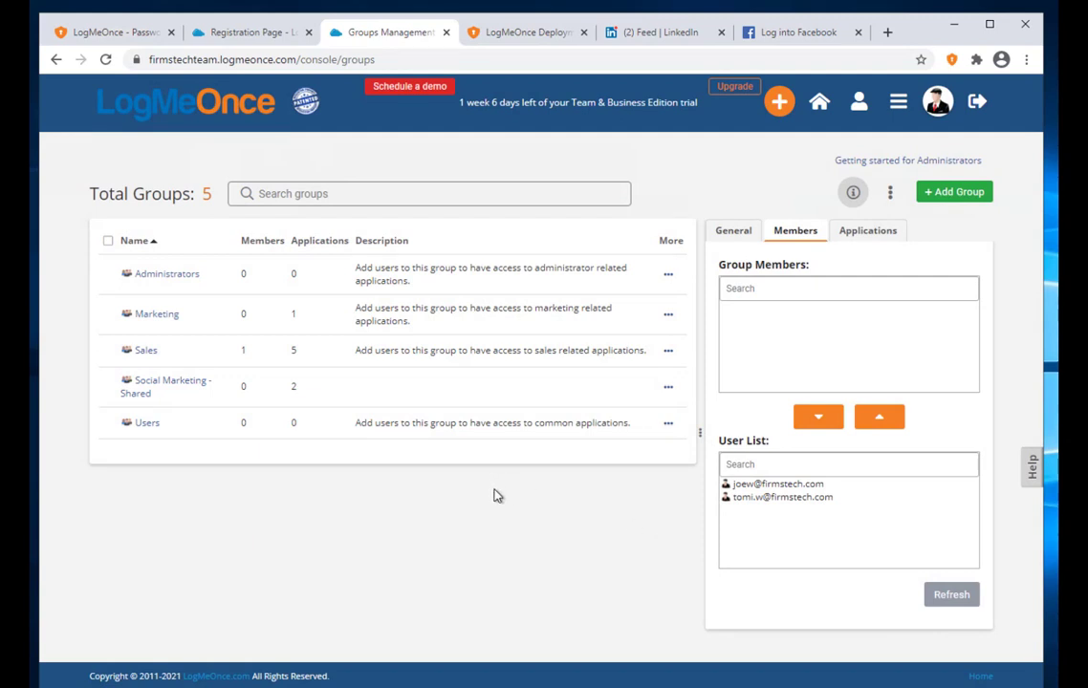
Refresh, add the new user to Social Marketing - Shared's members, and return to Users Management
left_click(951, 595)
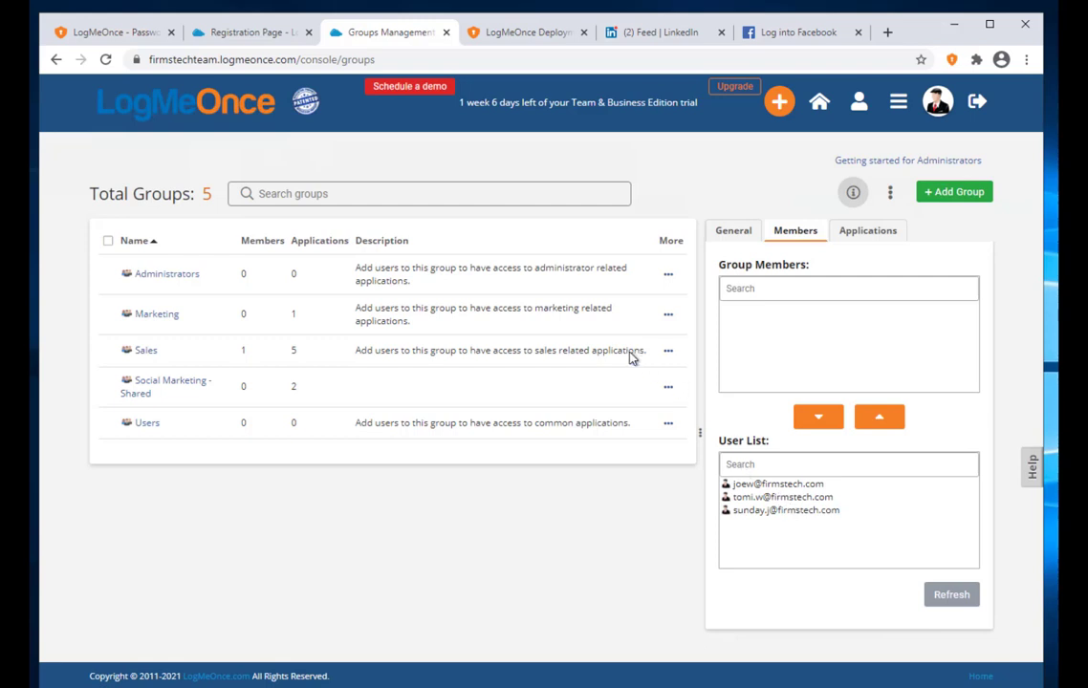
left_click(493, 399)
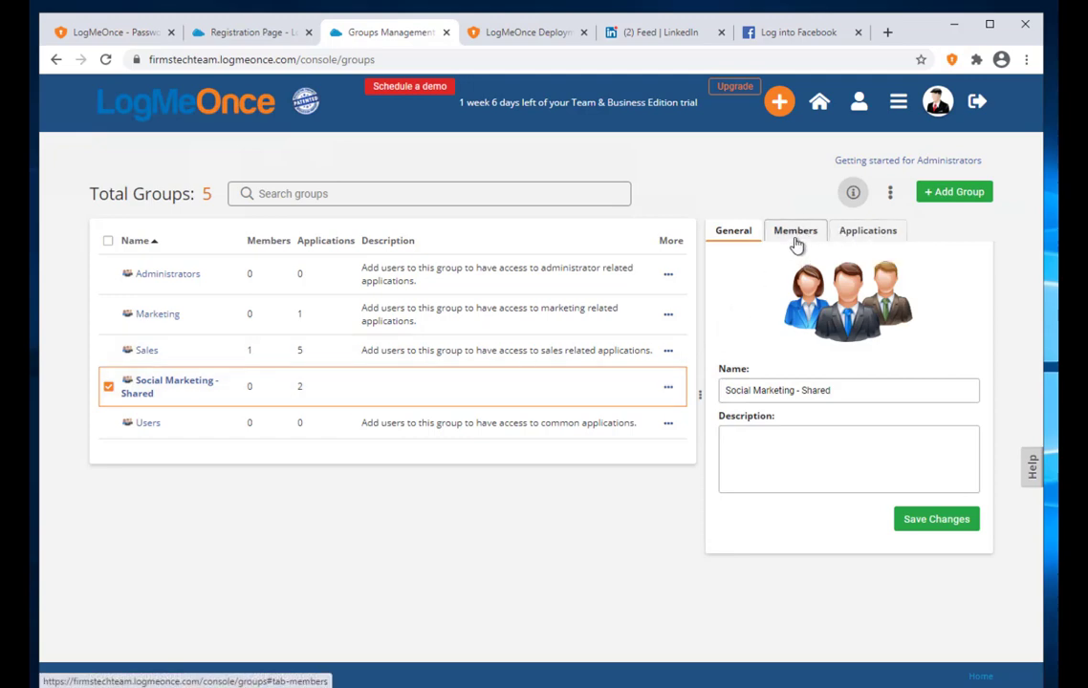
left_click(799, 234)
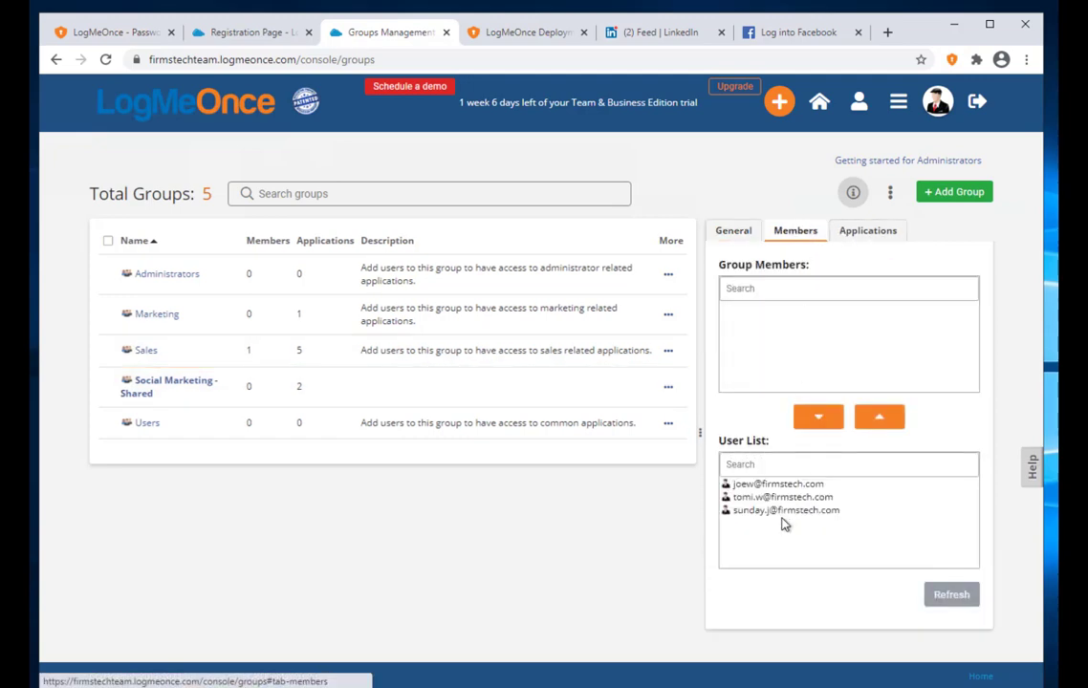
left_click(782, 511)
left_click(879, 417)
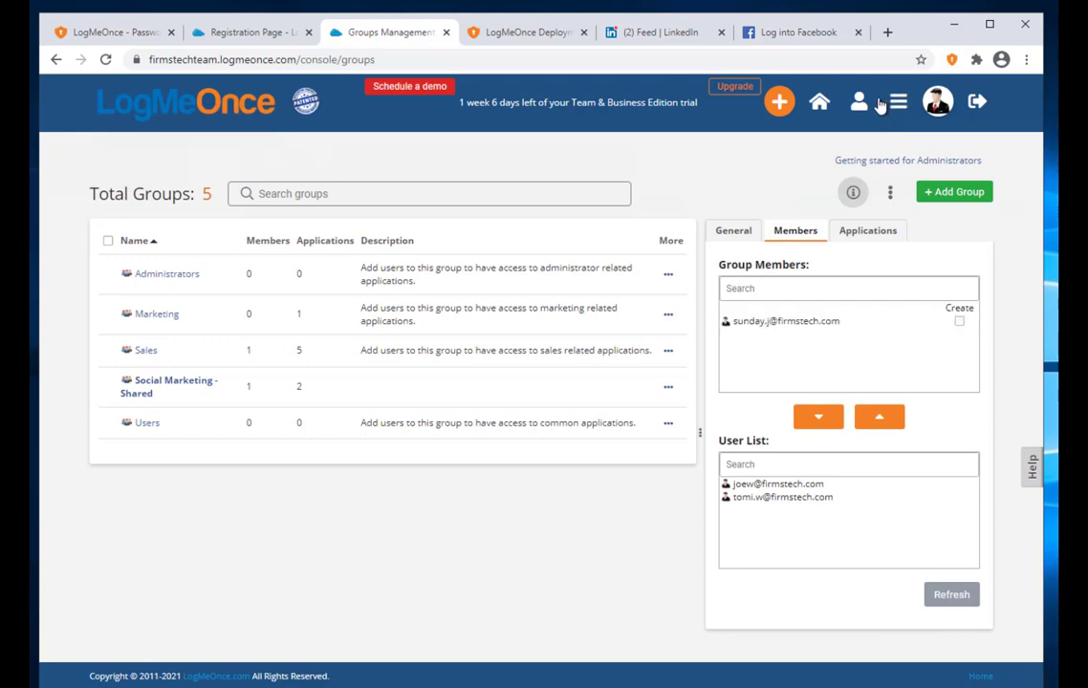
left_click(893, 103)
left_click(403, 227)
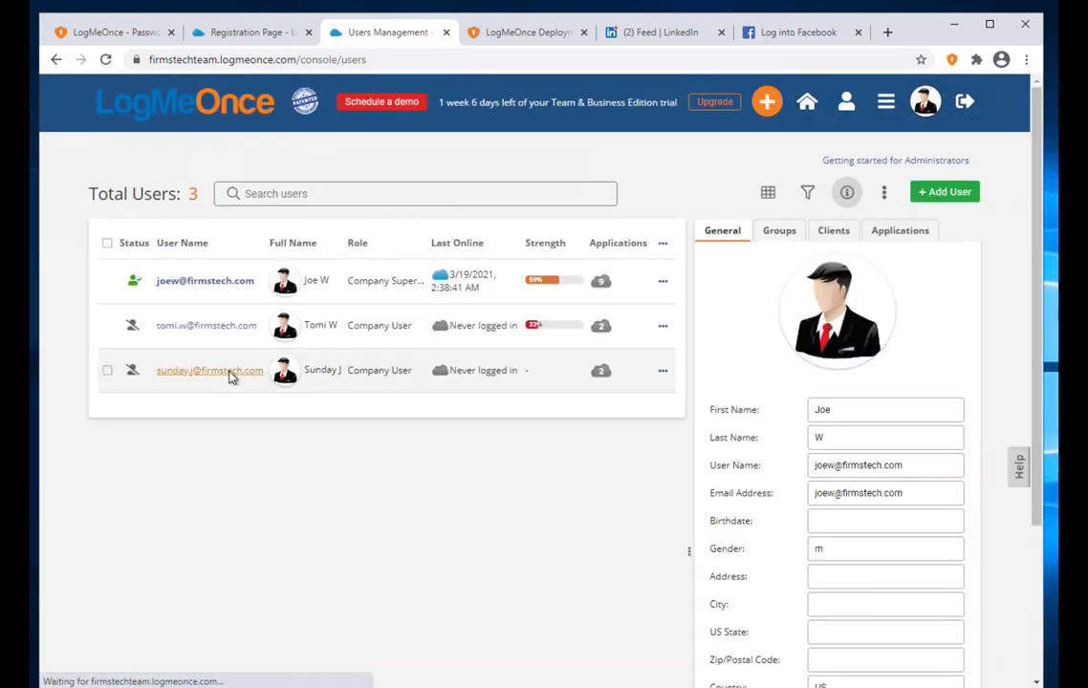
Check the new user's greyed, group-inherited Facebook and LinkedIn apps, then bring up the admin console menu
left_click(229, 375)
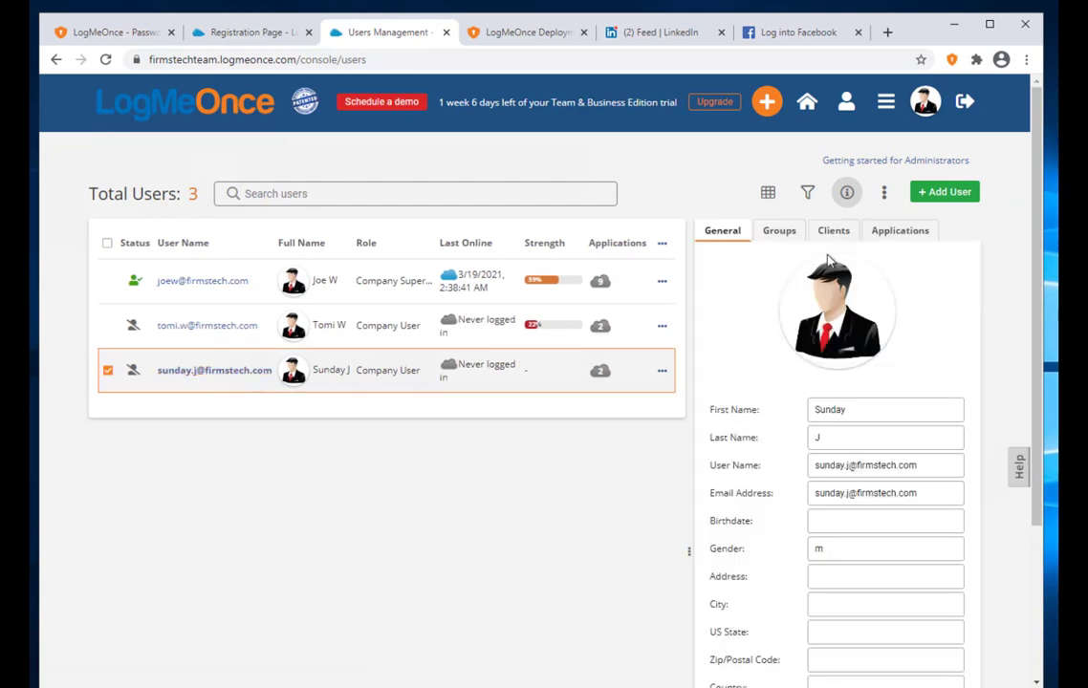
left_click(911, 233)
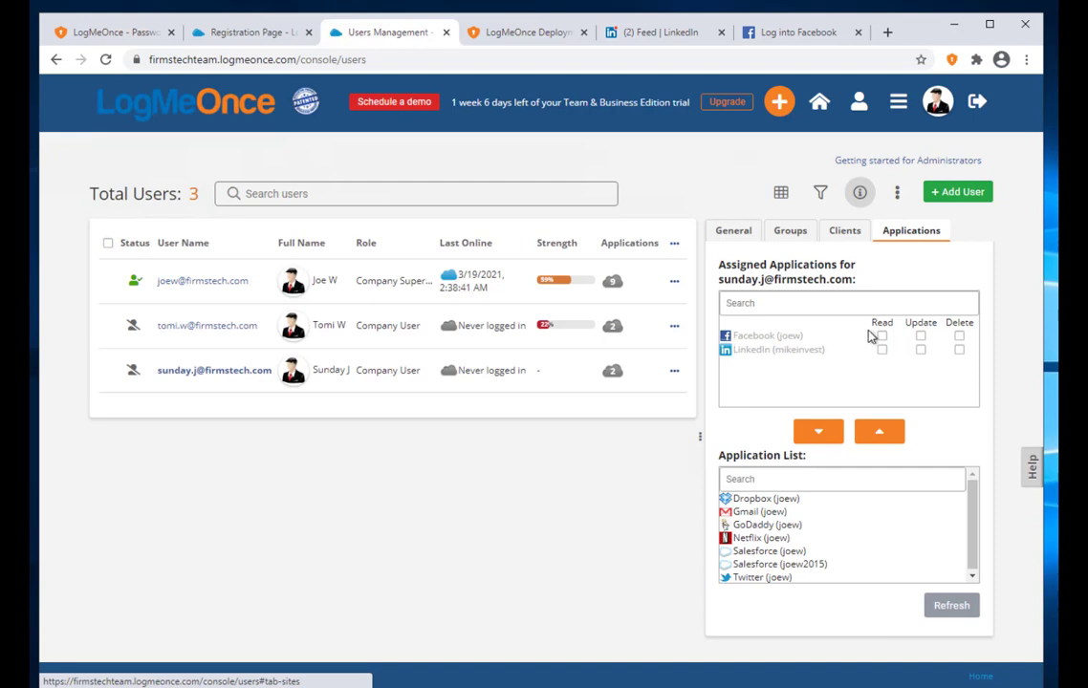
mouse_move(860, 344)
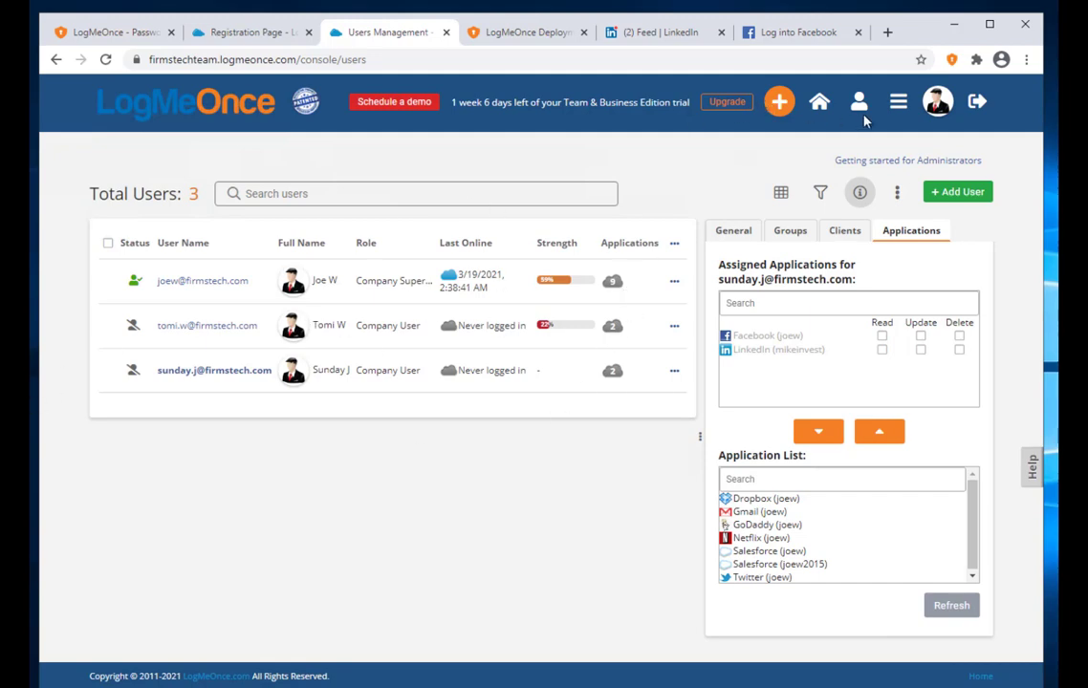
left_click(896, 105)
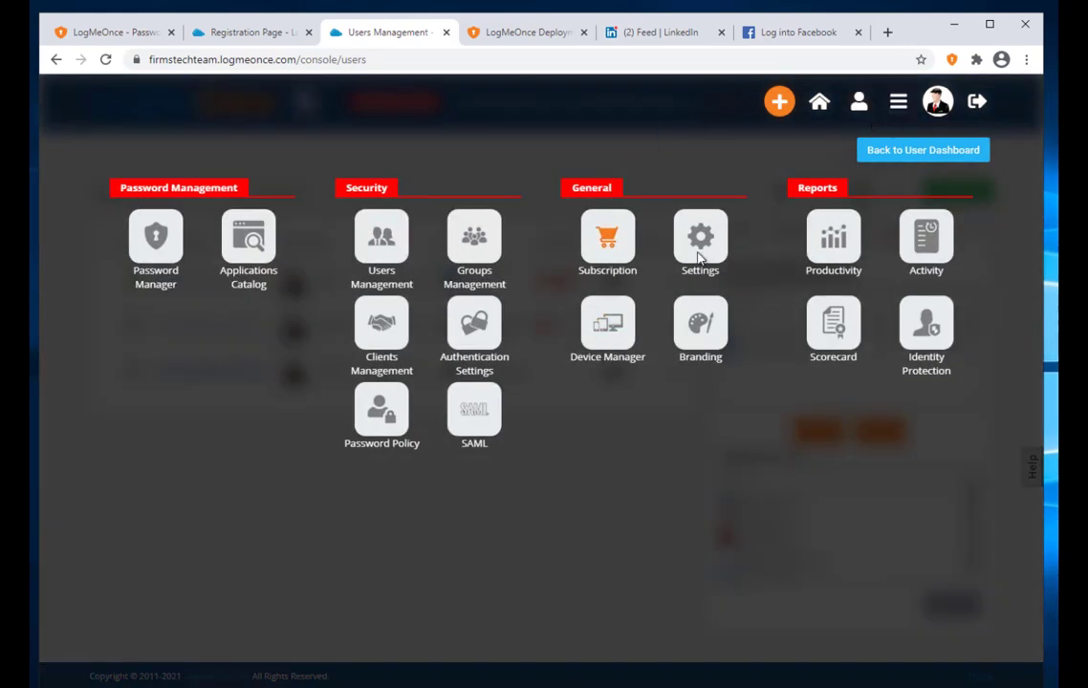
Open the Branding settings and set the company name to 'FirmstechTeam'
left_click(712, 339)
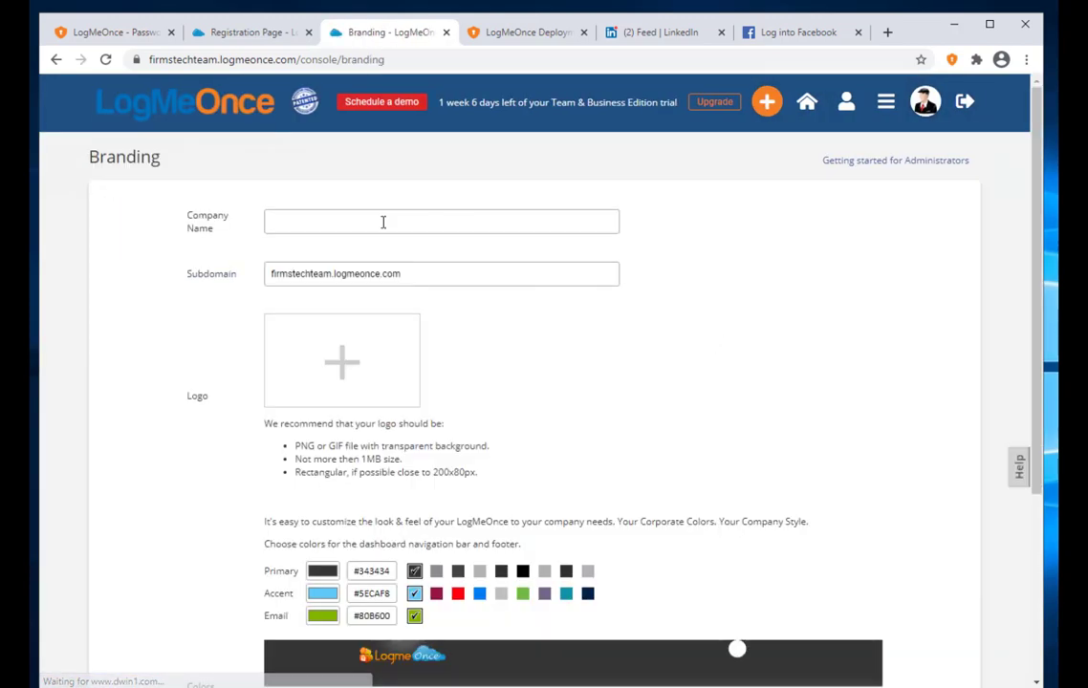
left_click(382, 222)
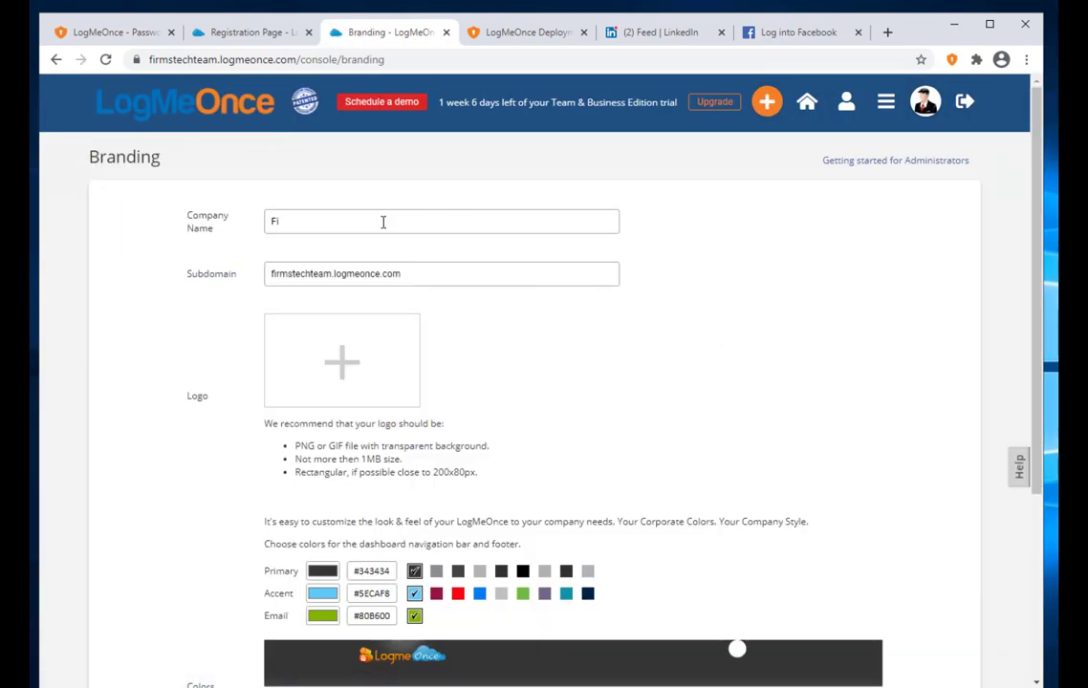
type("FirmstechTeam")
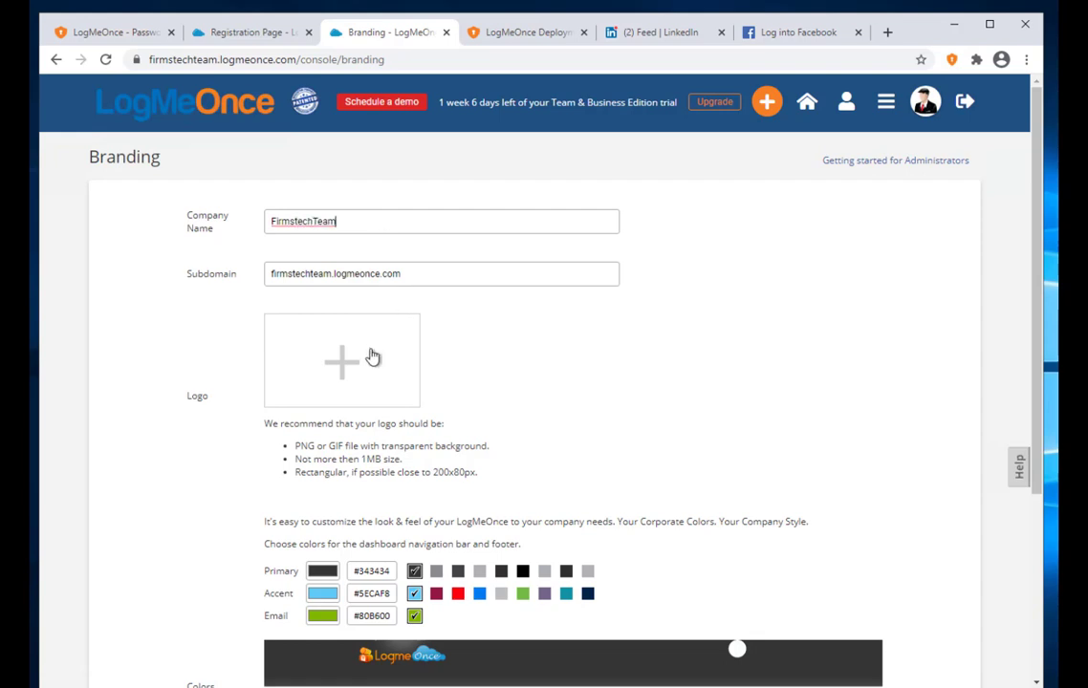
Upload the FIRMTECH-logo image as the company logo and save the branding changes
left_click(346, 361)
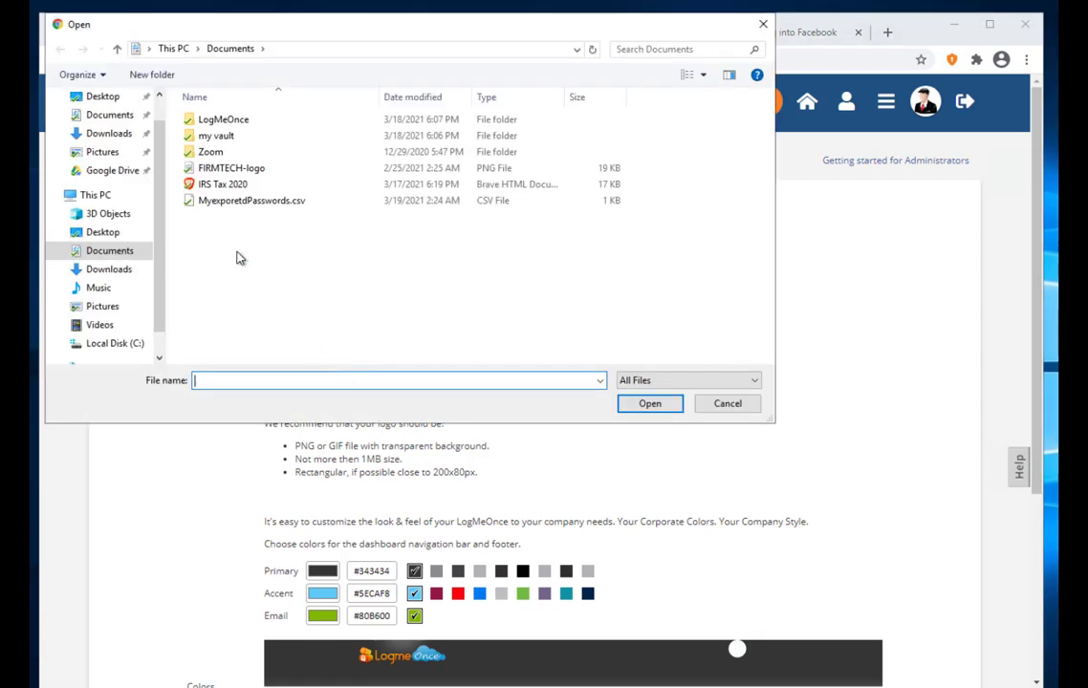
left_click(239, 172)
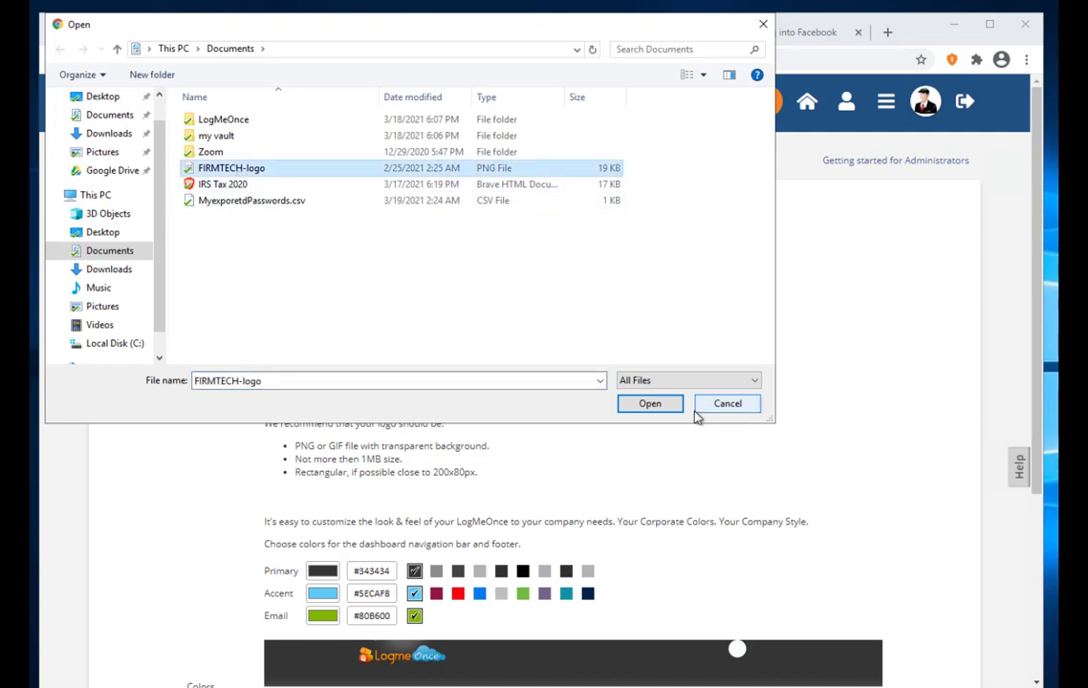
left_click(658, 407)
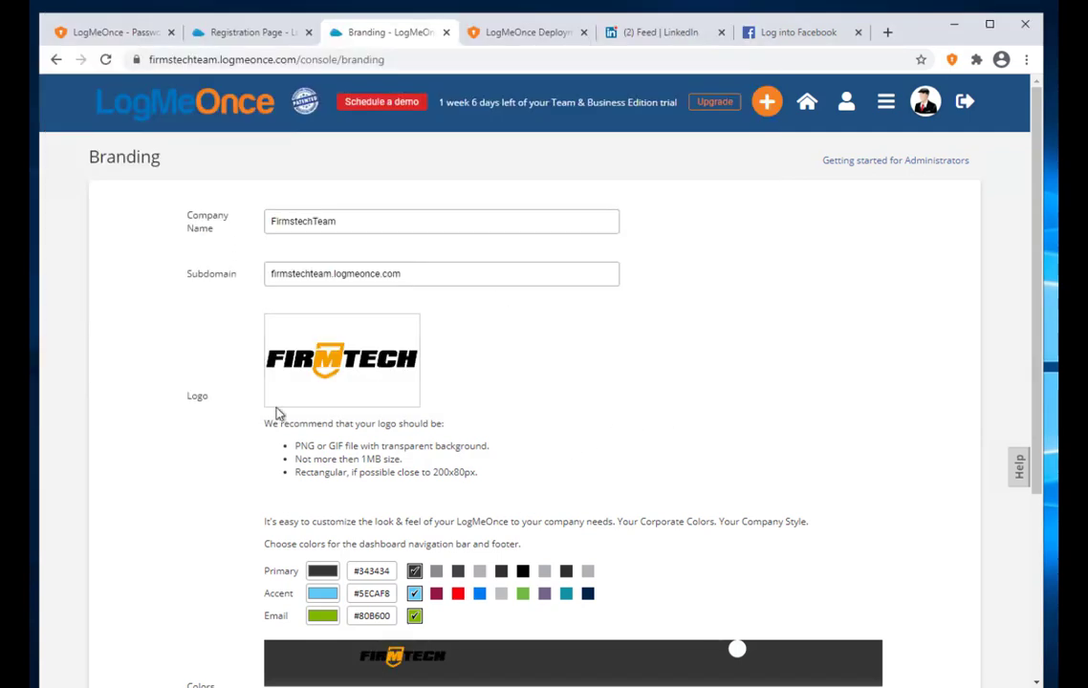
scroll(445, 449, "down", 2)
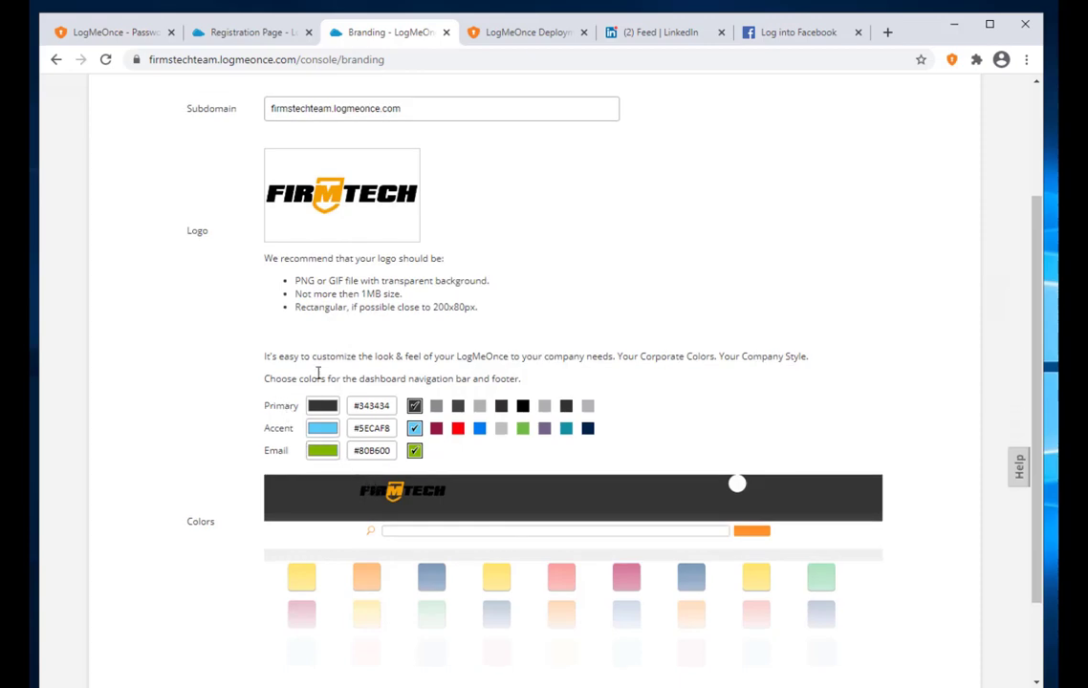
scroll(721, 371, "up", 1)
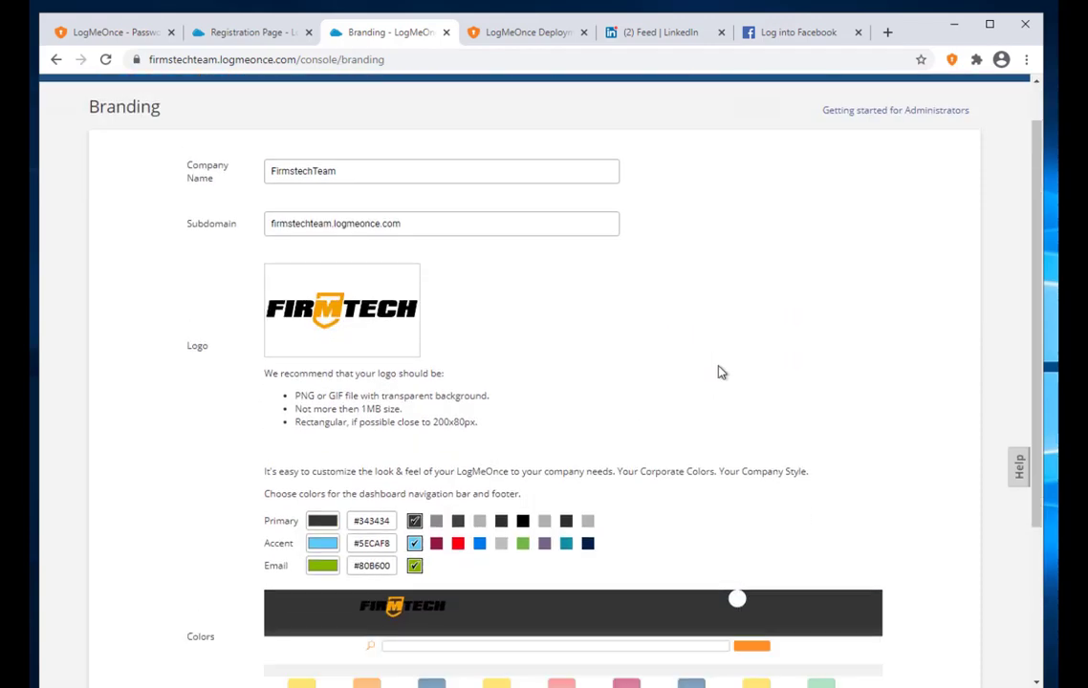
scroll(719, 372, "down", 2)
left_click(534, 629)
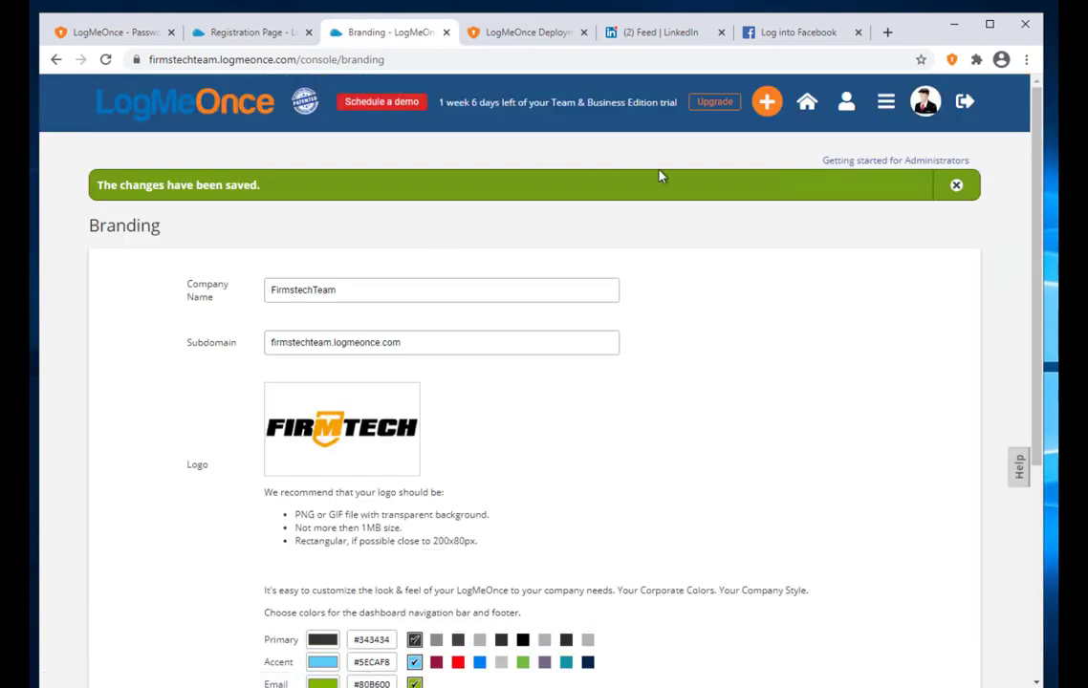
left_click(957, 187)
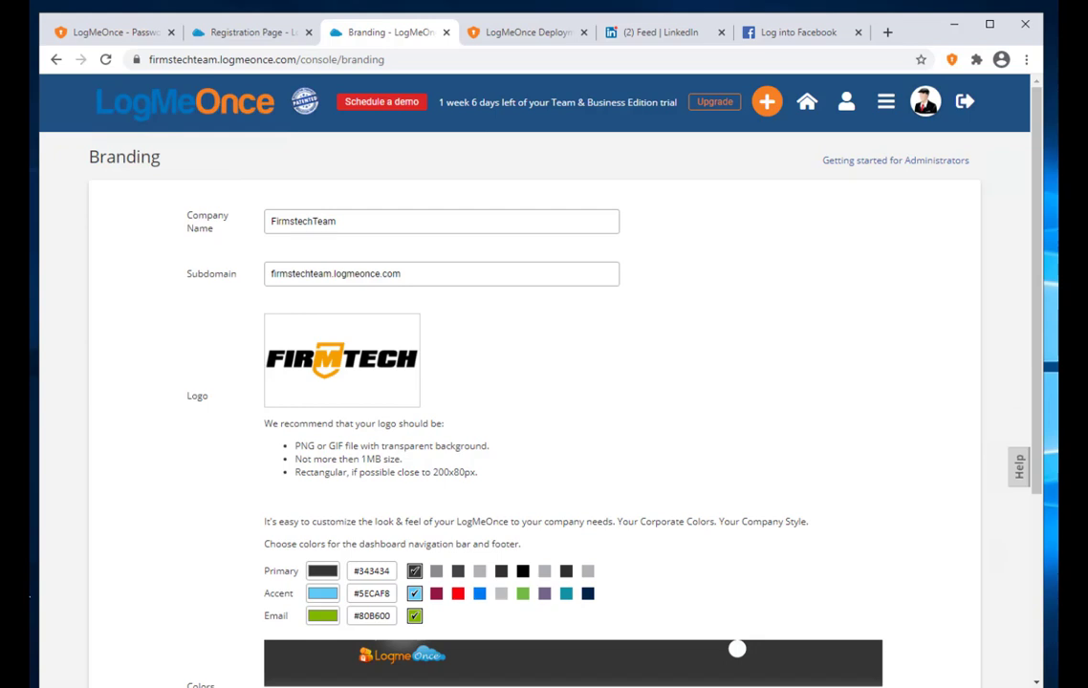
Go to Users Management and bring the Roundcube Webmail window over the console
left_click(886, 102)
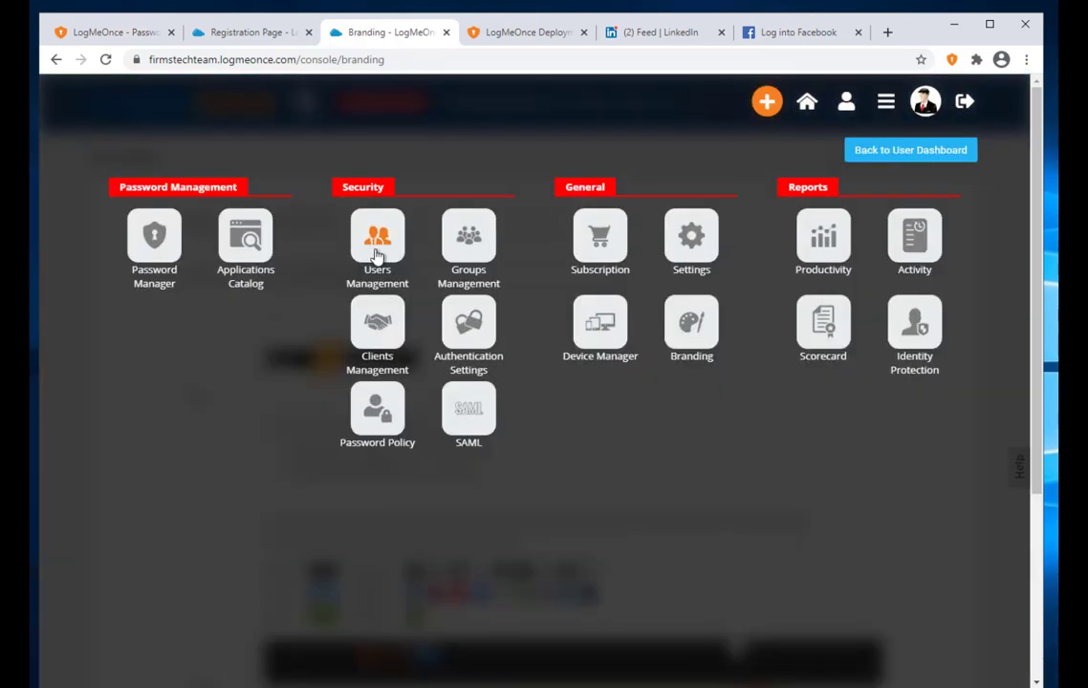
left_click(378, 251)
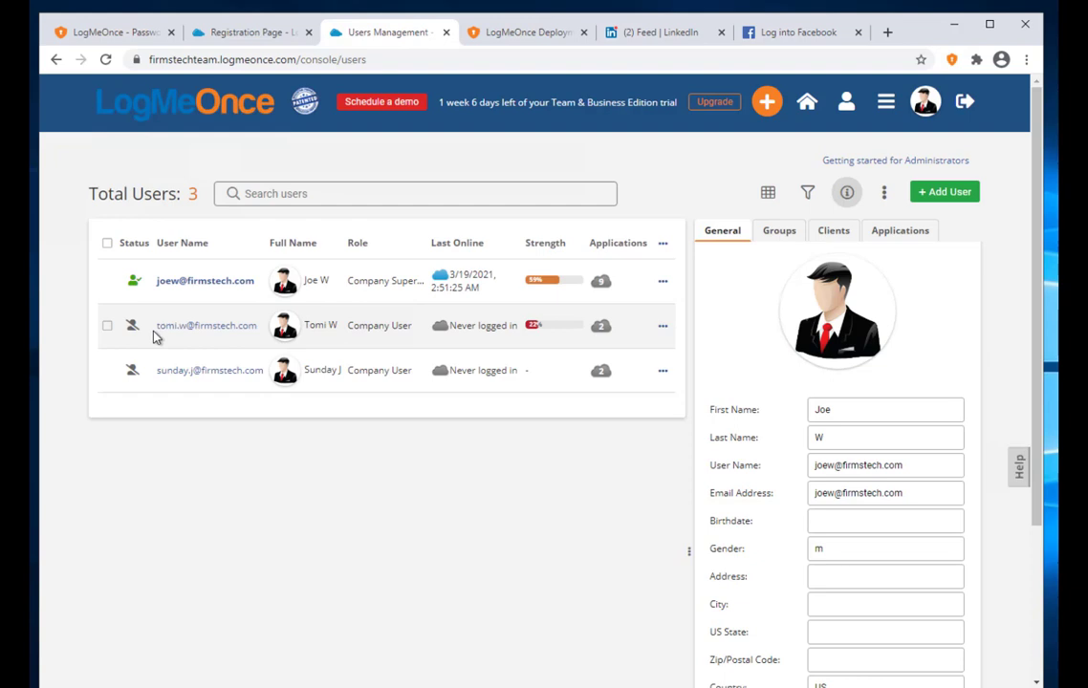
mouse_move(156, 337)
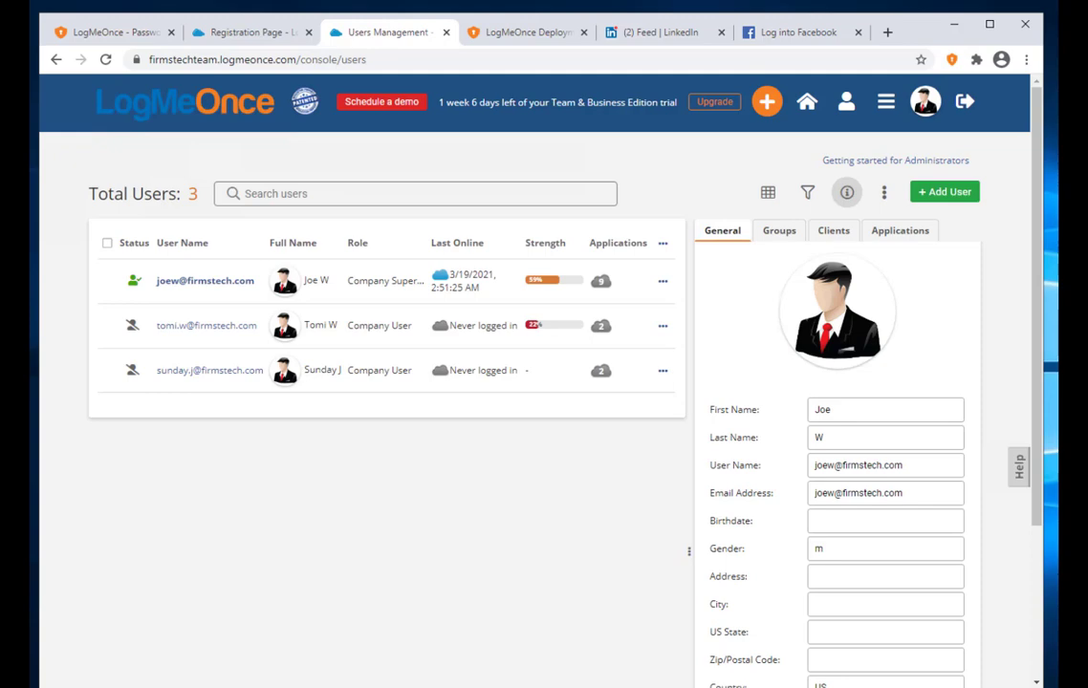
left_click_drag(0, 114, 306, 31)
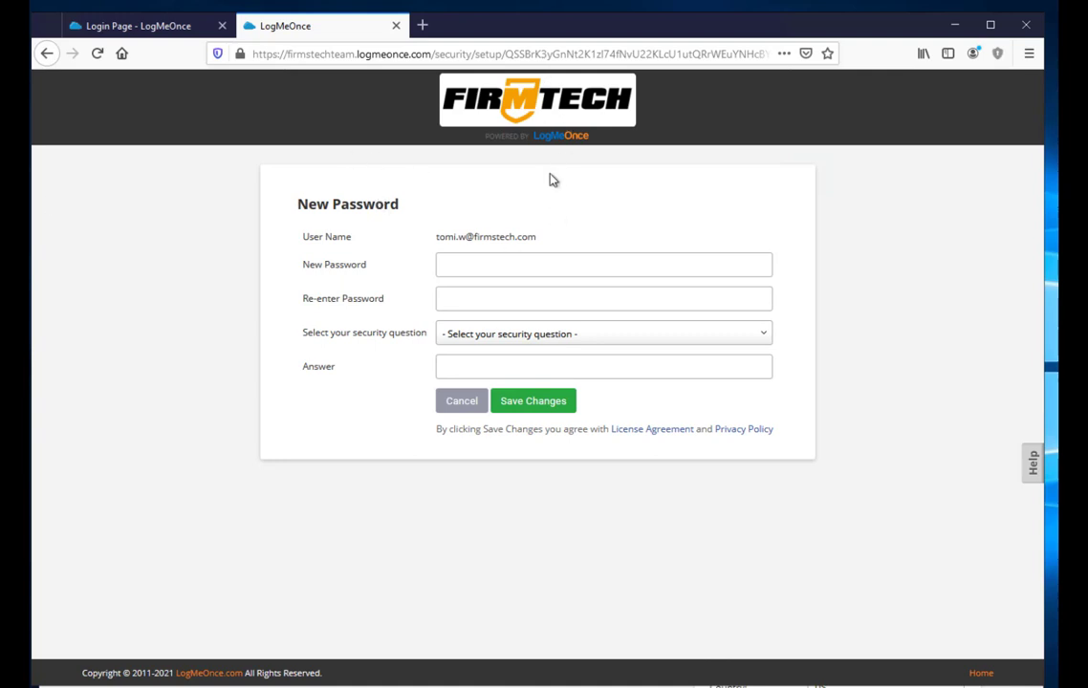
Enter the new user's password in both password fields
left_click(503, 271)
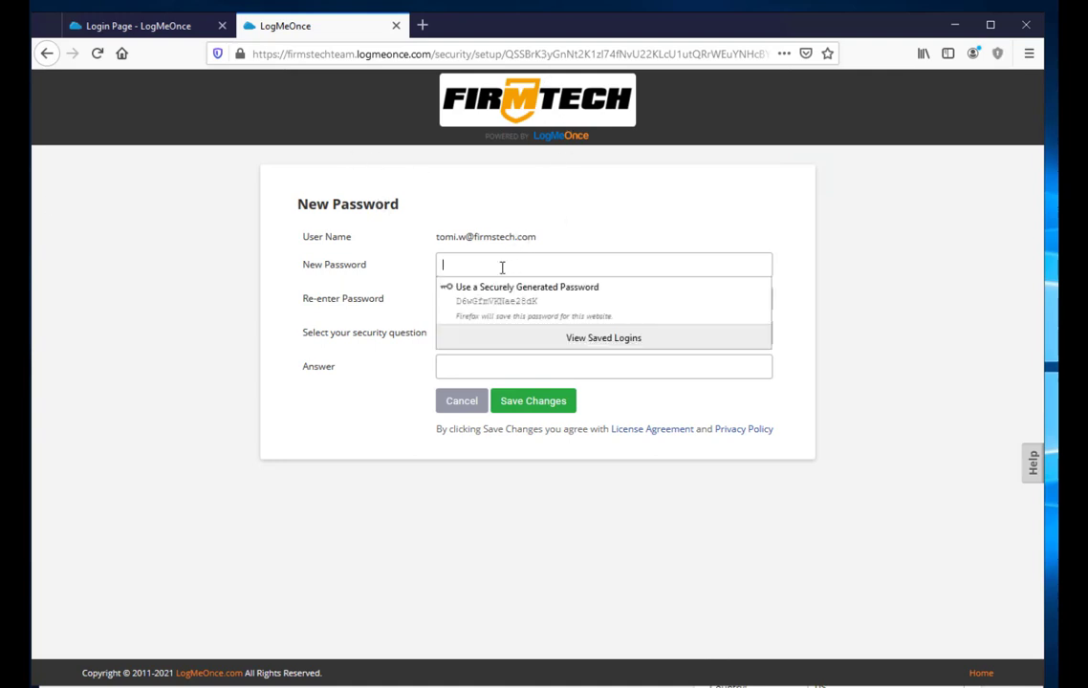
type("a")
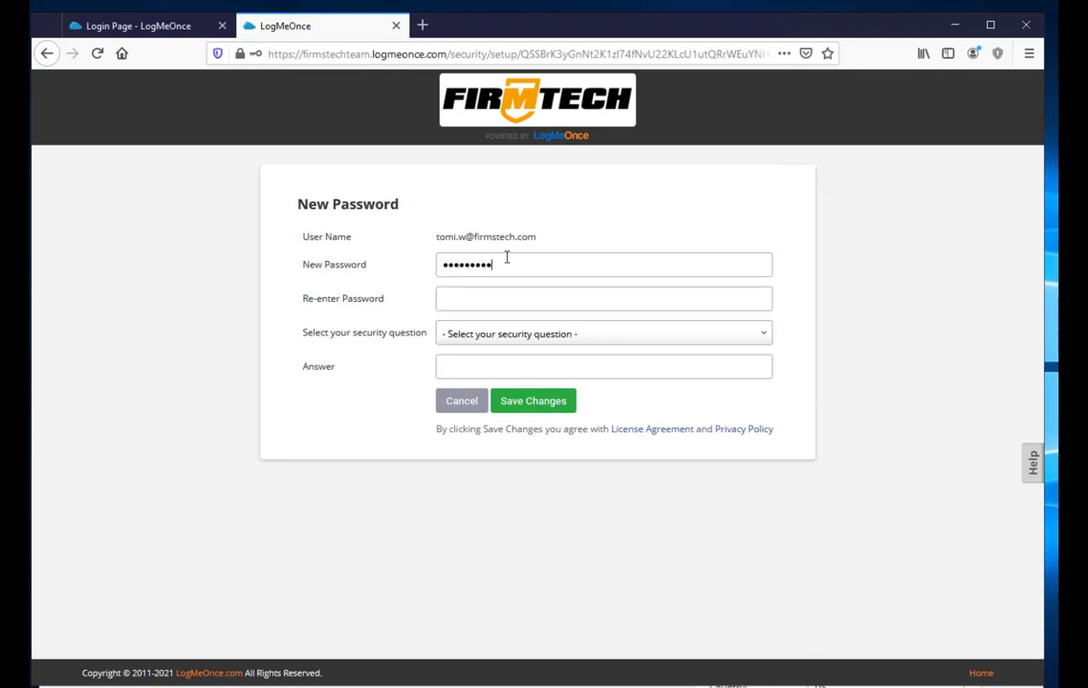
key("Tab")
type("aaaaaa")
Choose the best friend's phone number security question, fill in its answer, and save
left_click(583, 334)
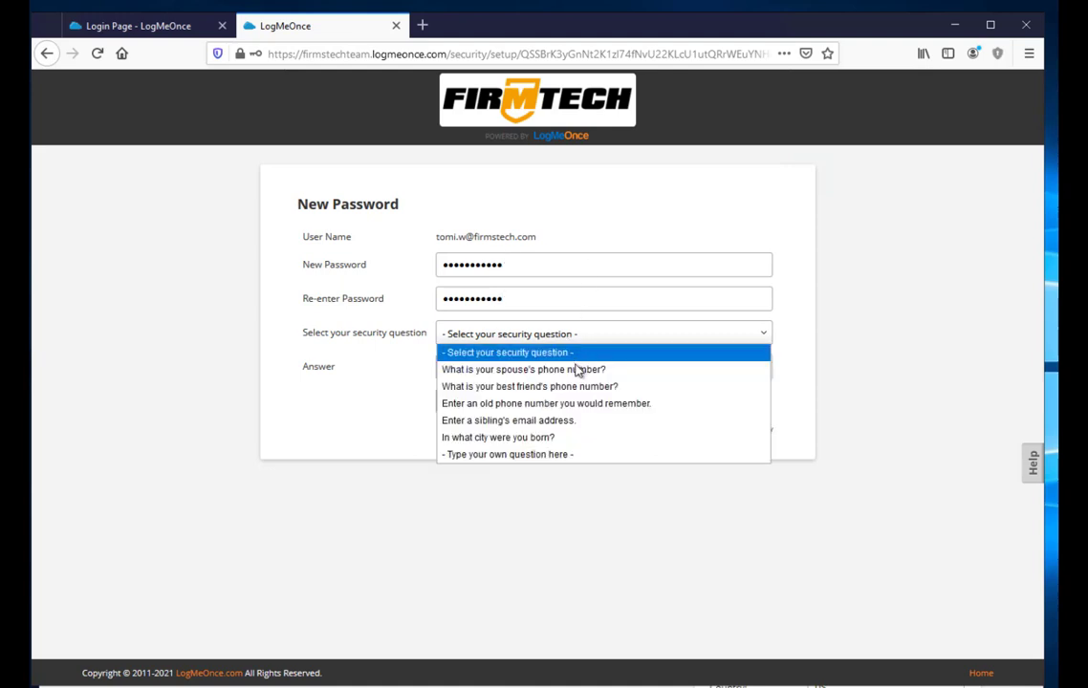
left_click(578, 392)
left_click(558, 366)
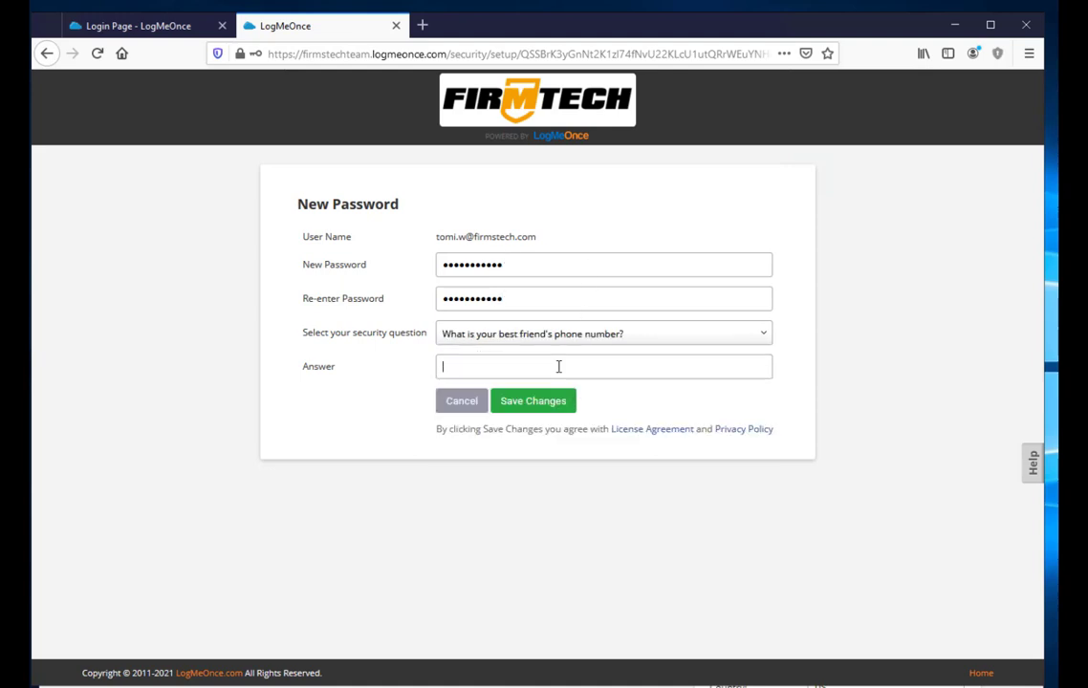
type("7")
key("BackSpace")
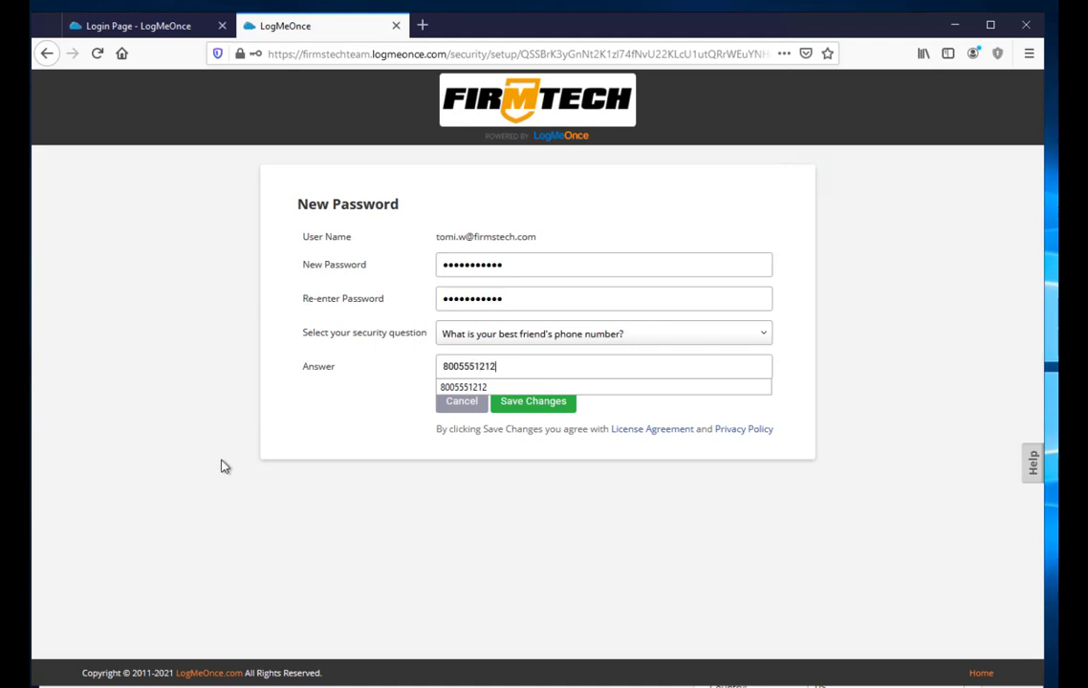
left_click(221, 465)
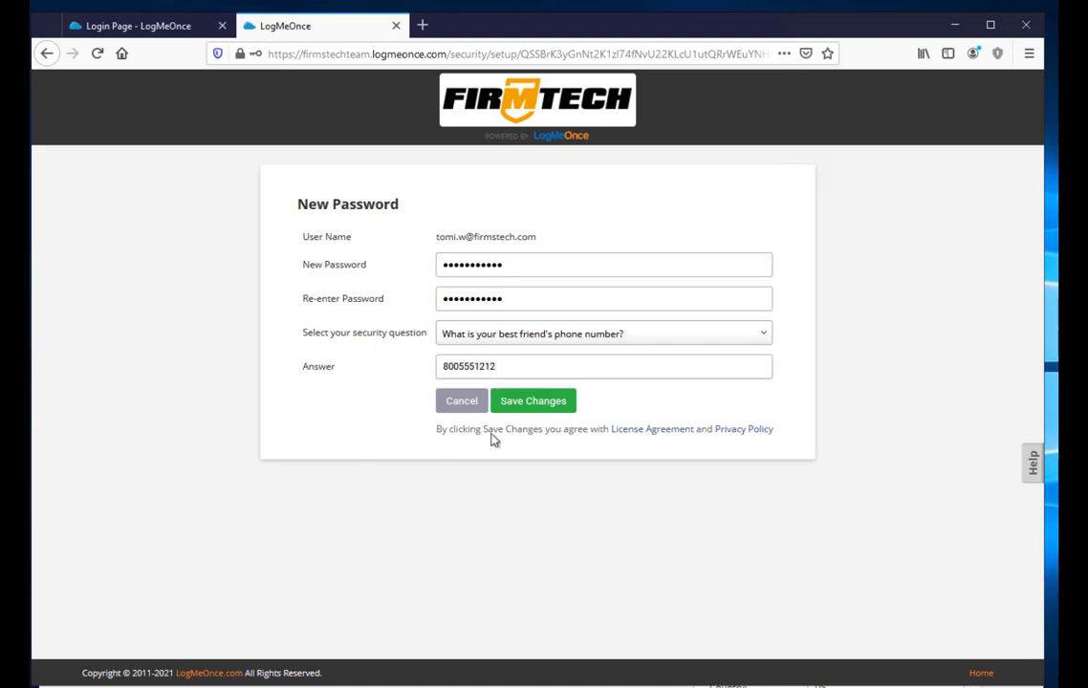
left_click(557, 406)
left_click(464, 188)
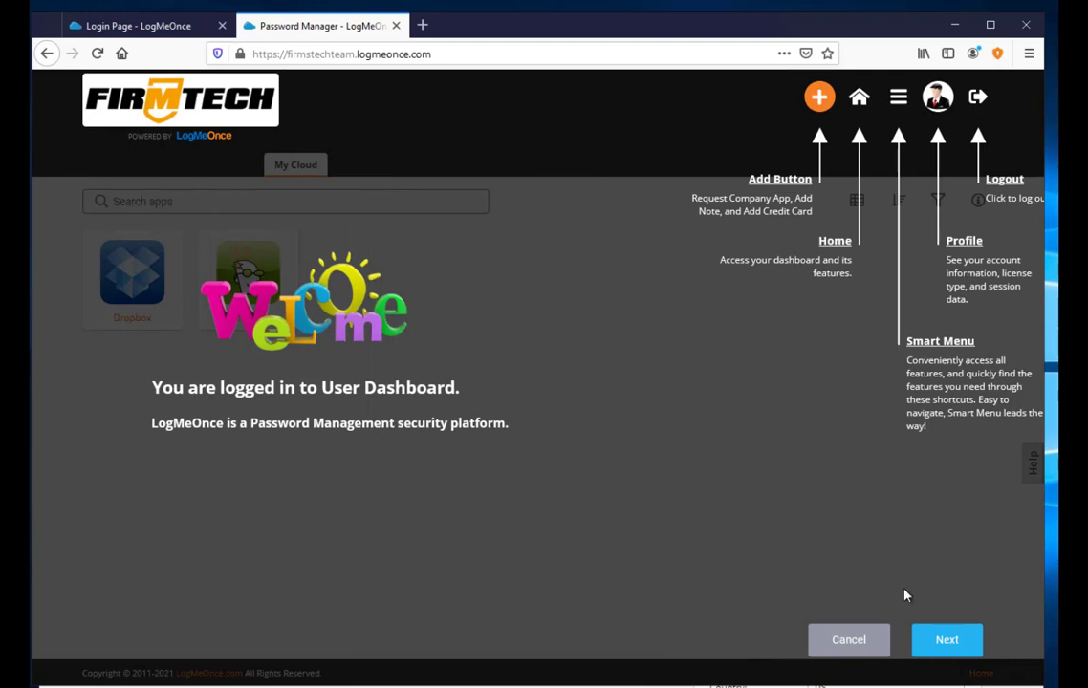
Step through the welcome tour via the Smart Menu, dismiss the checklist, and minimize Firefox
left_click(961, 649)
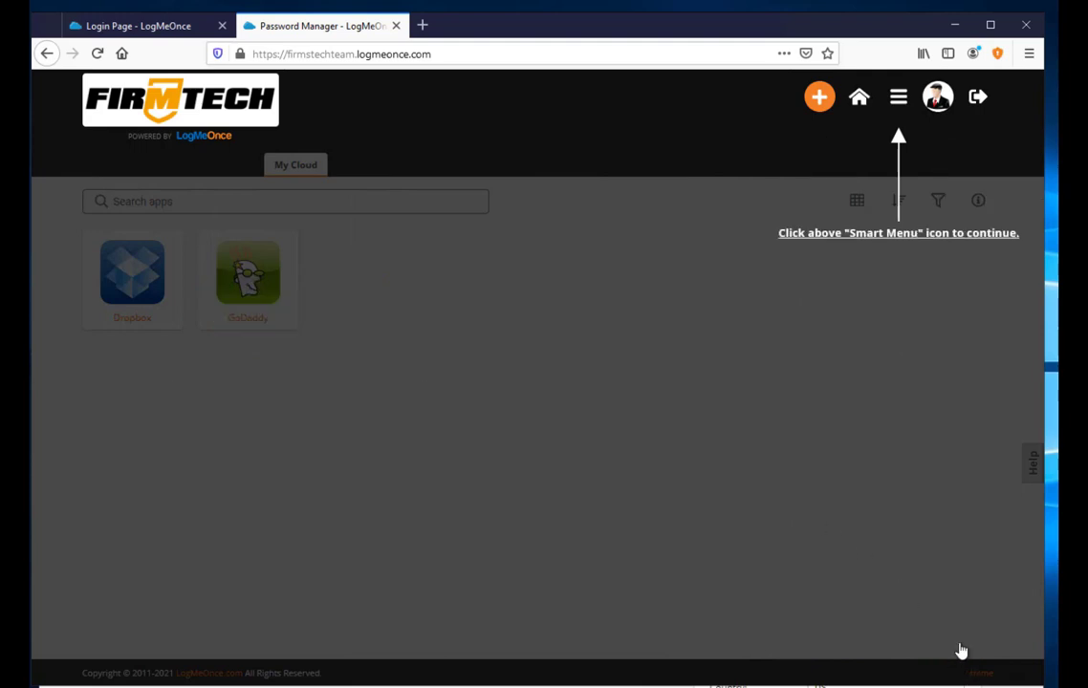
left_click(899, 98)
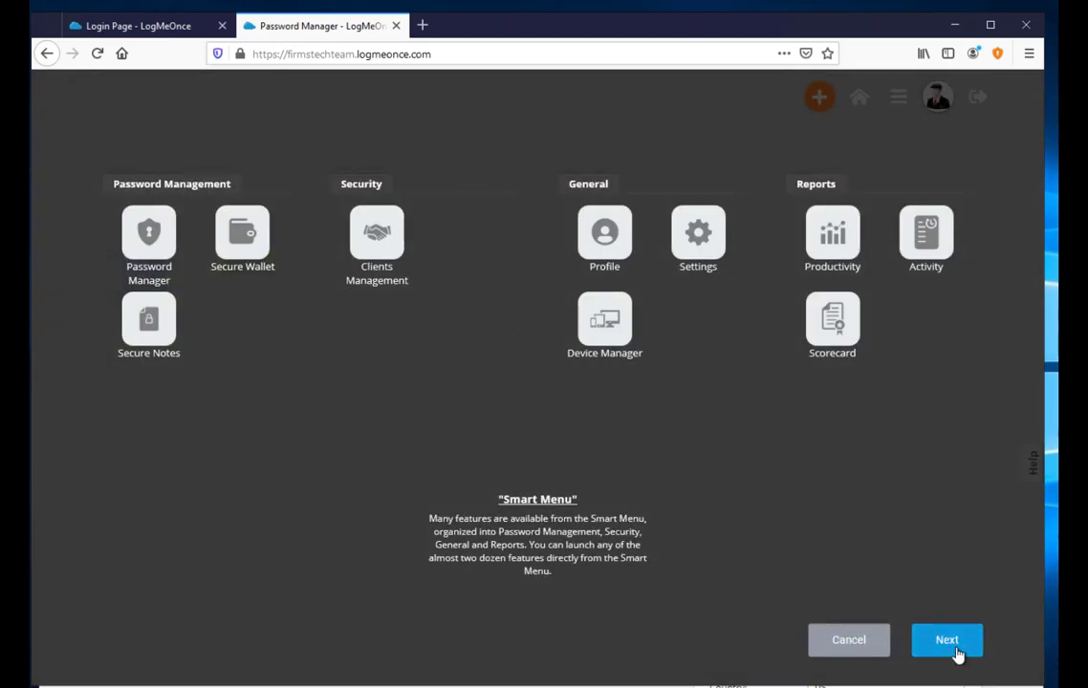
left_click(946, 640)
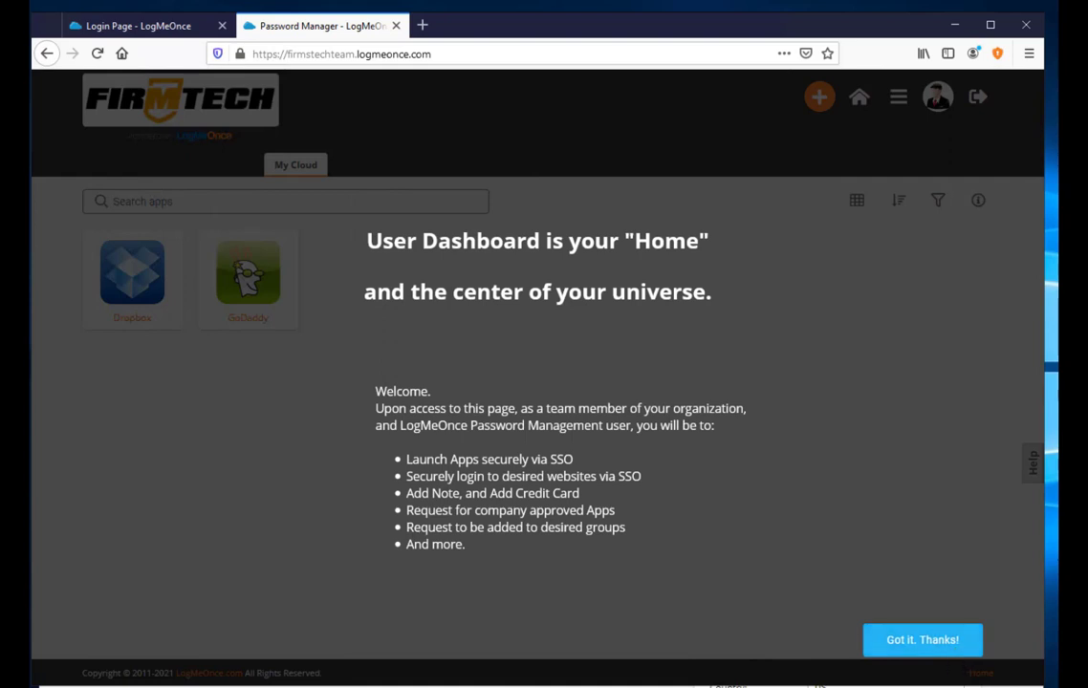
left_click(901, 653)
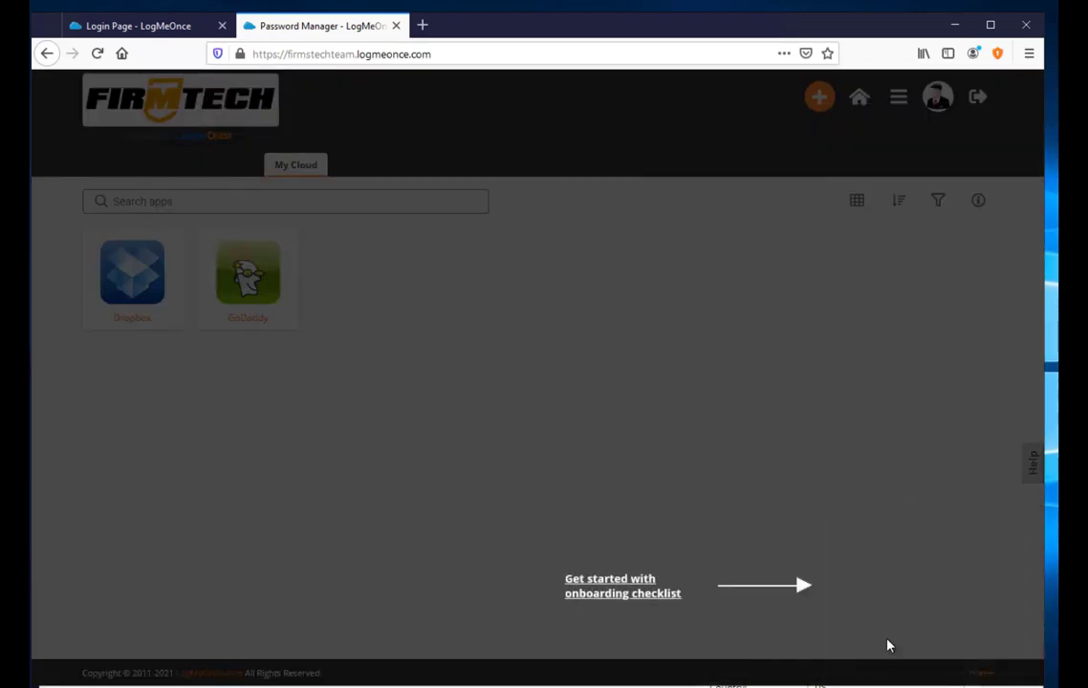
left_click(765, 612)
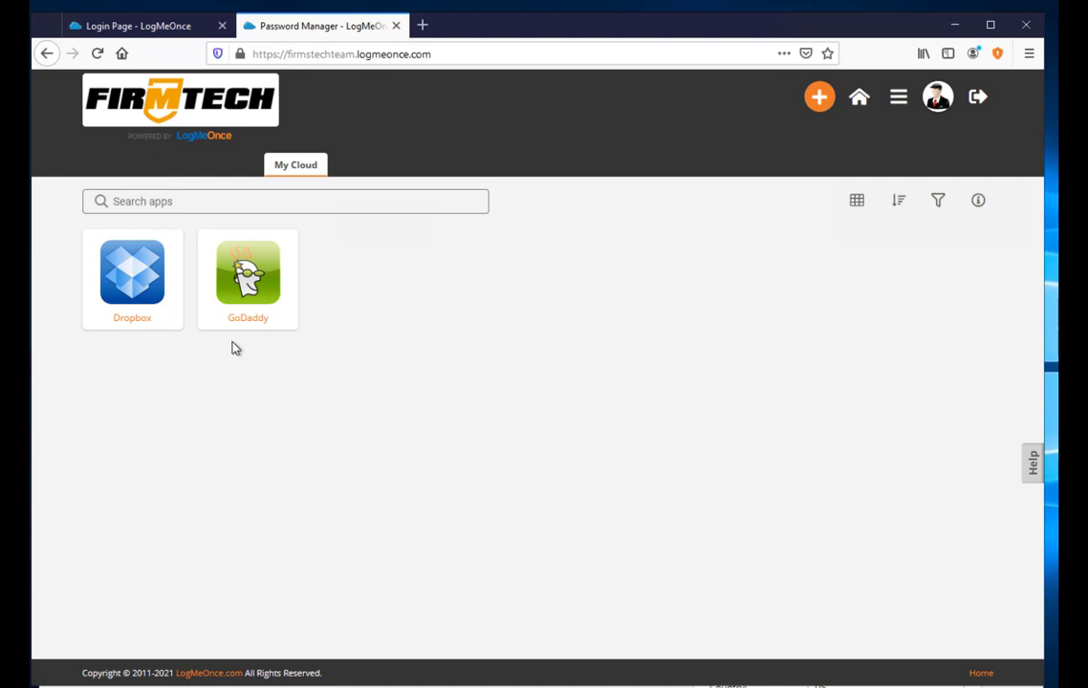
left_click(954, 32)
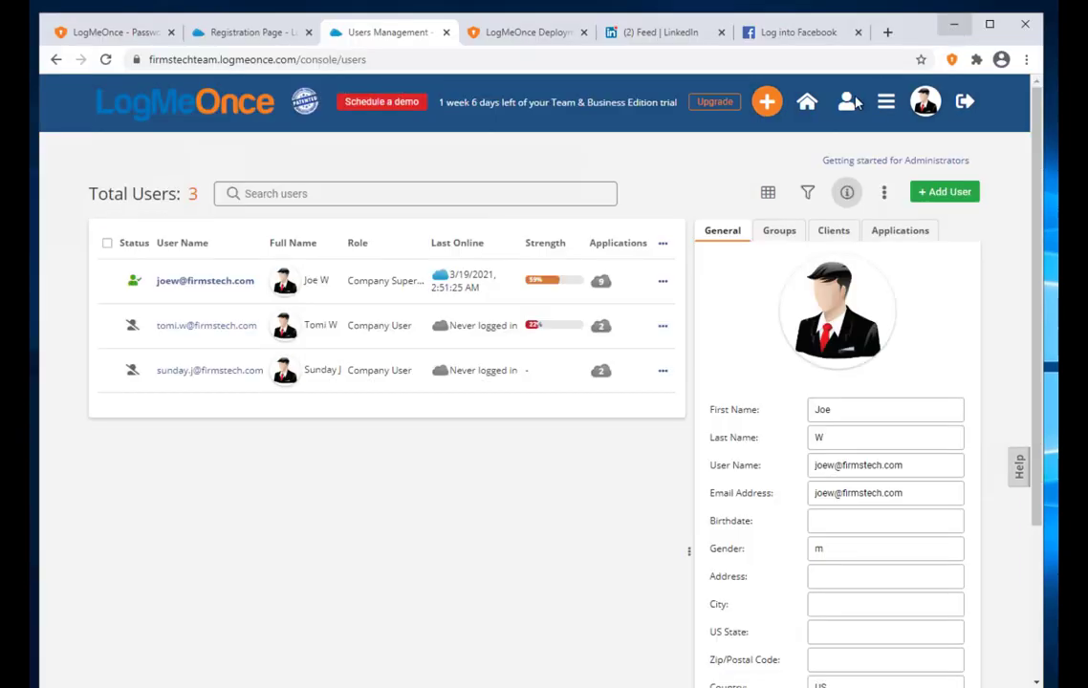
Select the second user and move LinkedIn from the Application List into their applications
left_click(331, 325)
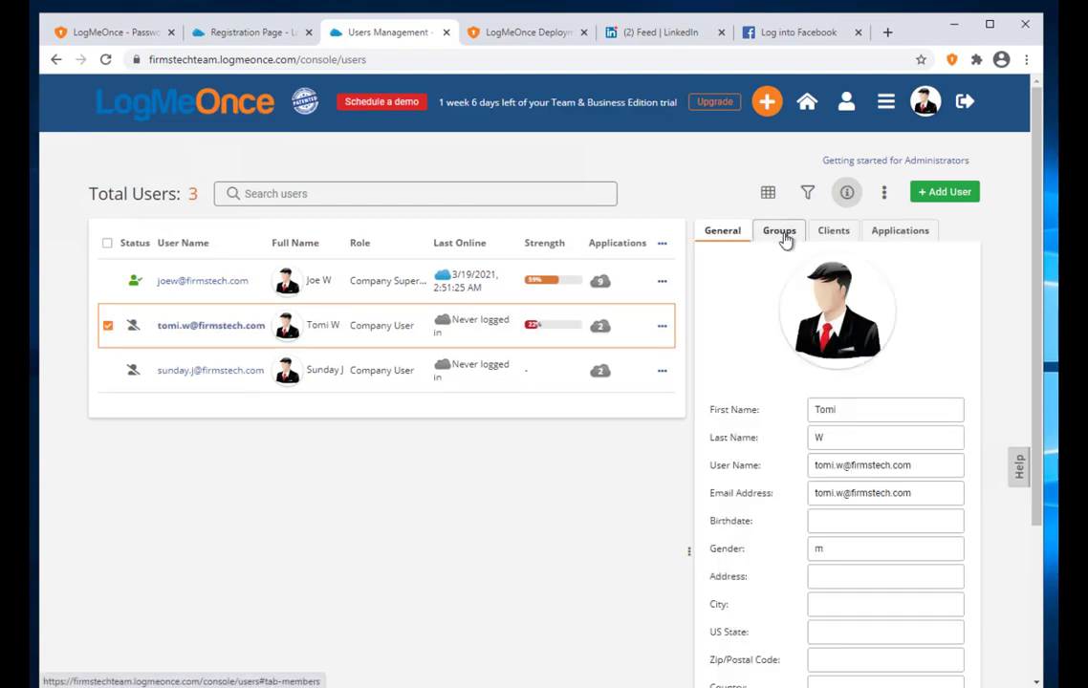
left_click(782, 233)
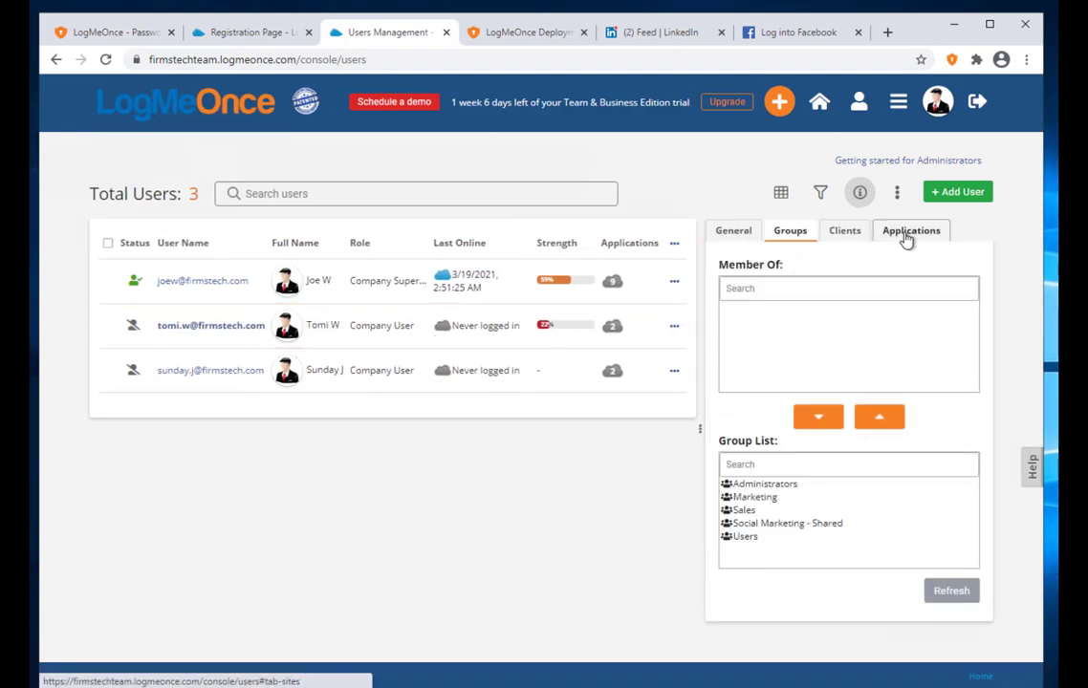
left_click(906, 236)
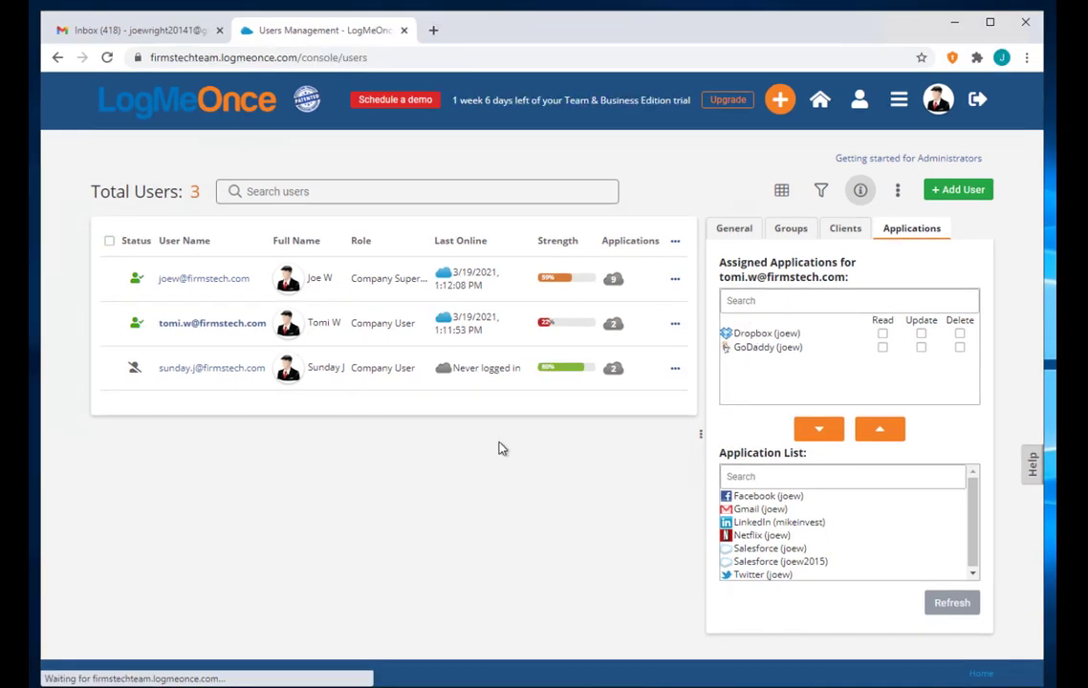
left_click(827, 524)
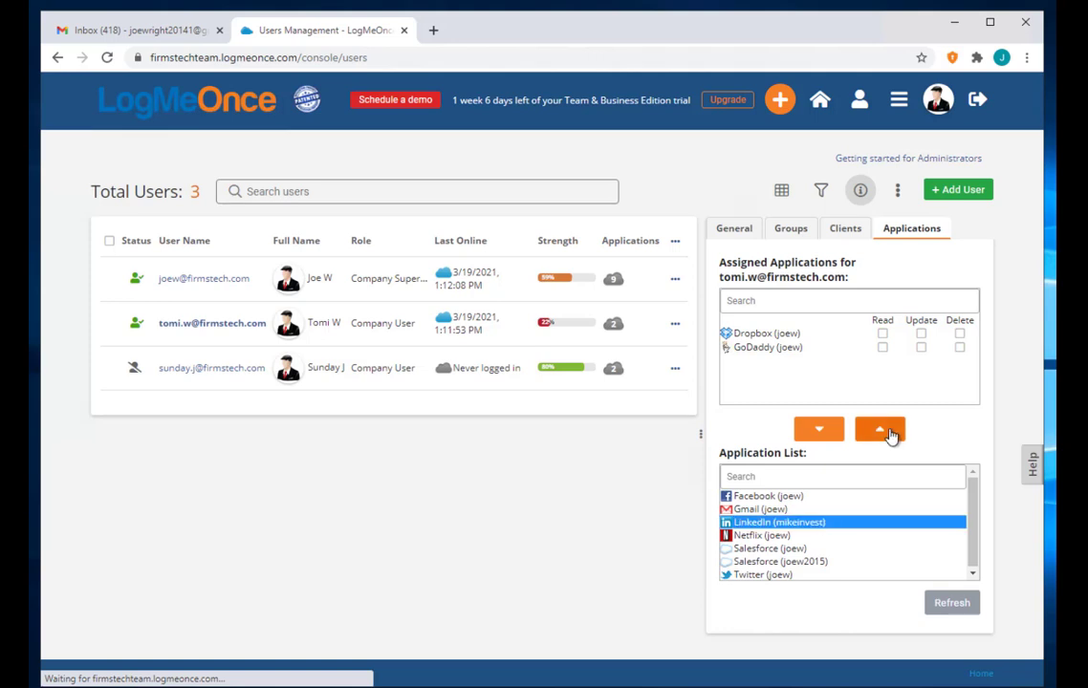
left_click(890, 435)
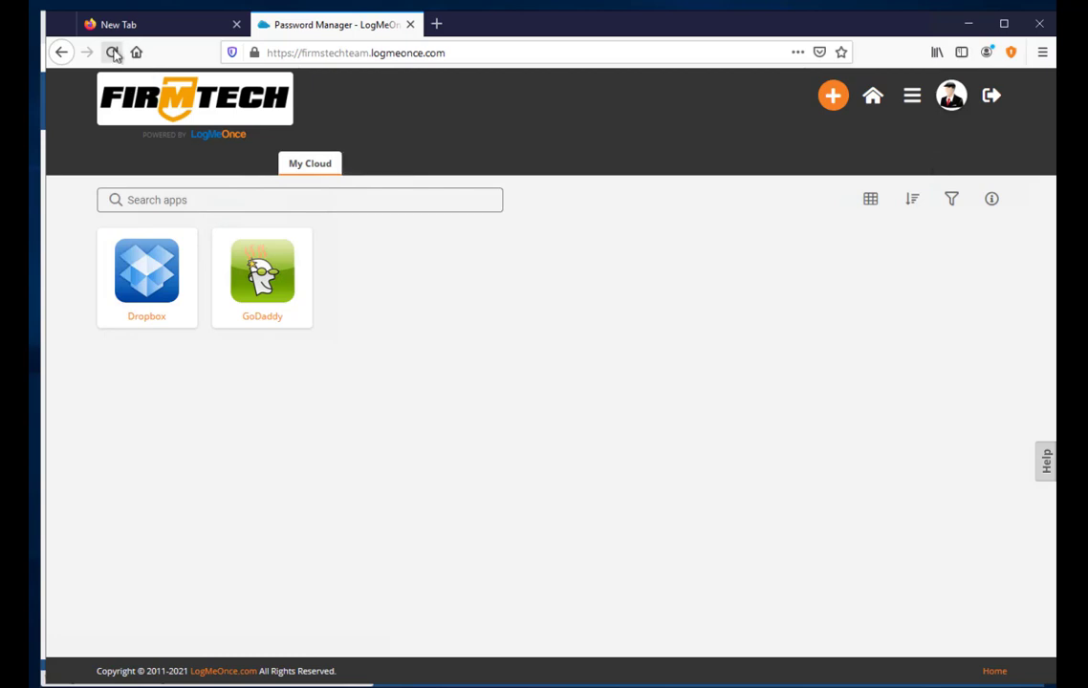
Reload the user's dashboard and open the new LinkedIn entry for editing, toggling More options
left_click(112, 53)
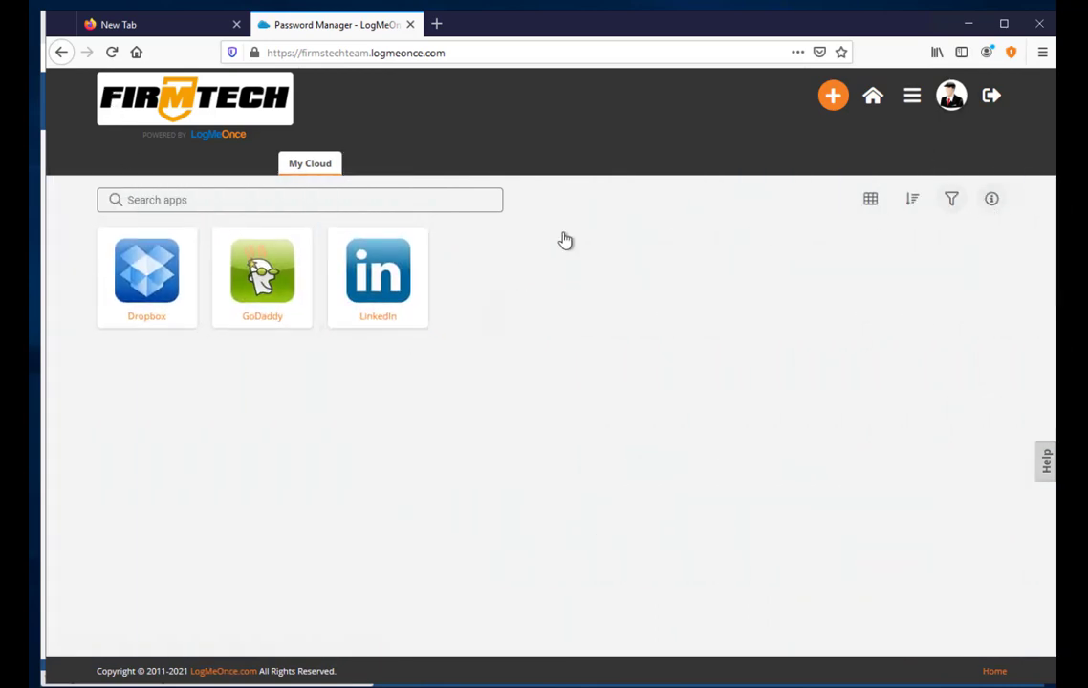
left_click(422, 230)
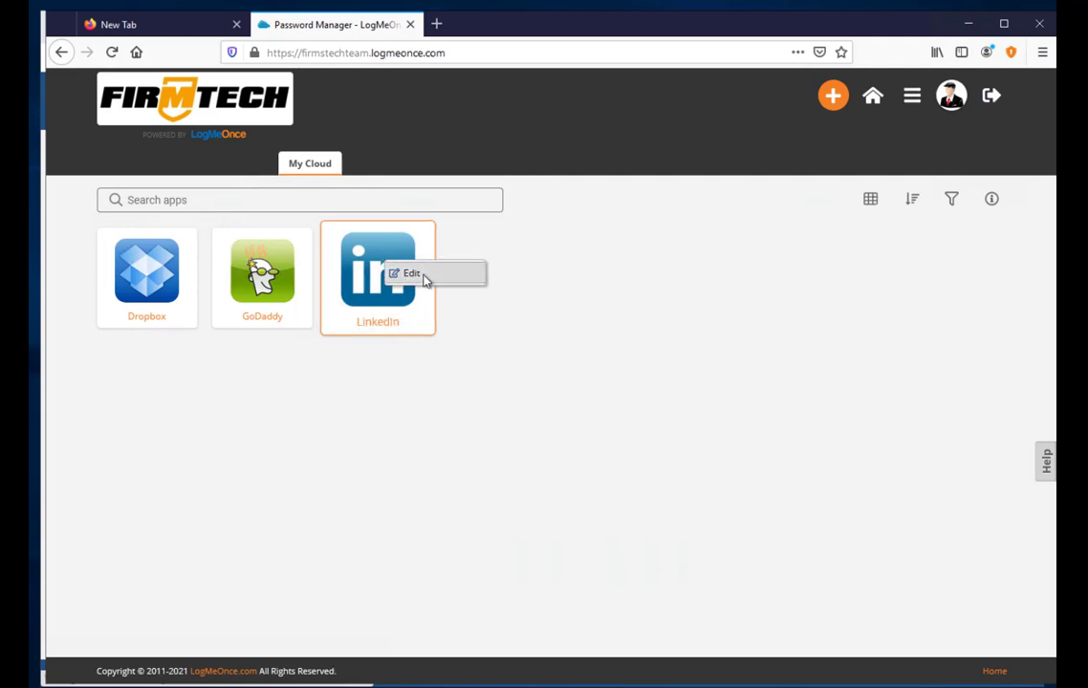
left_click(423, 279)
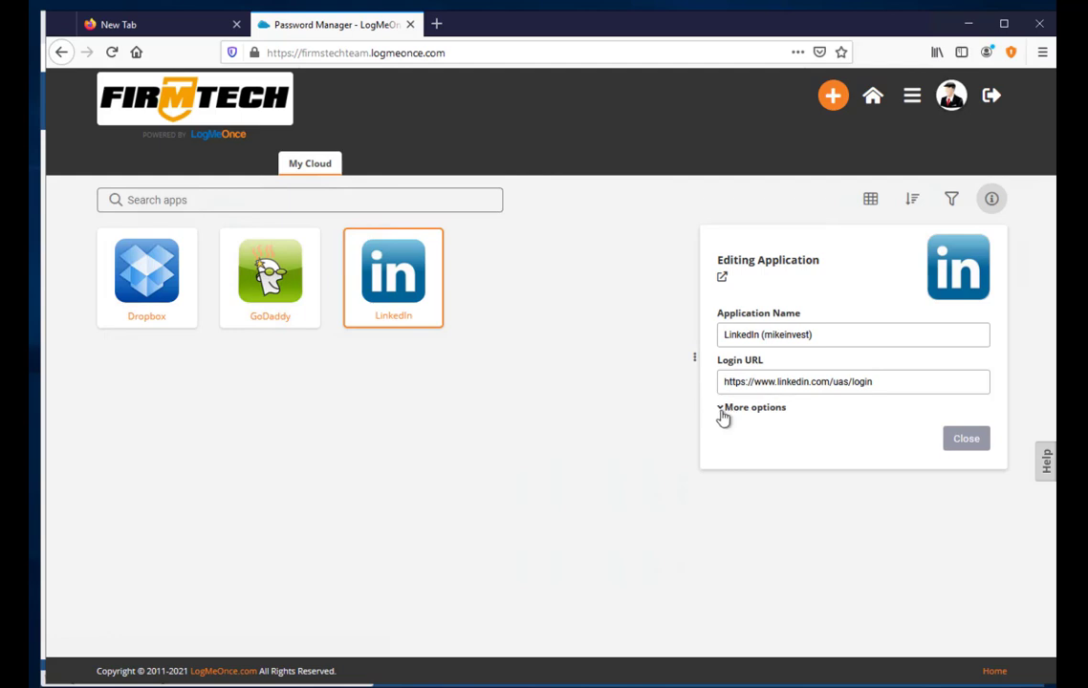
left_click(722, 409)
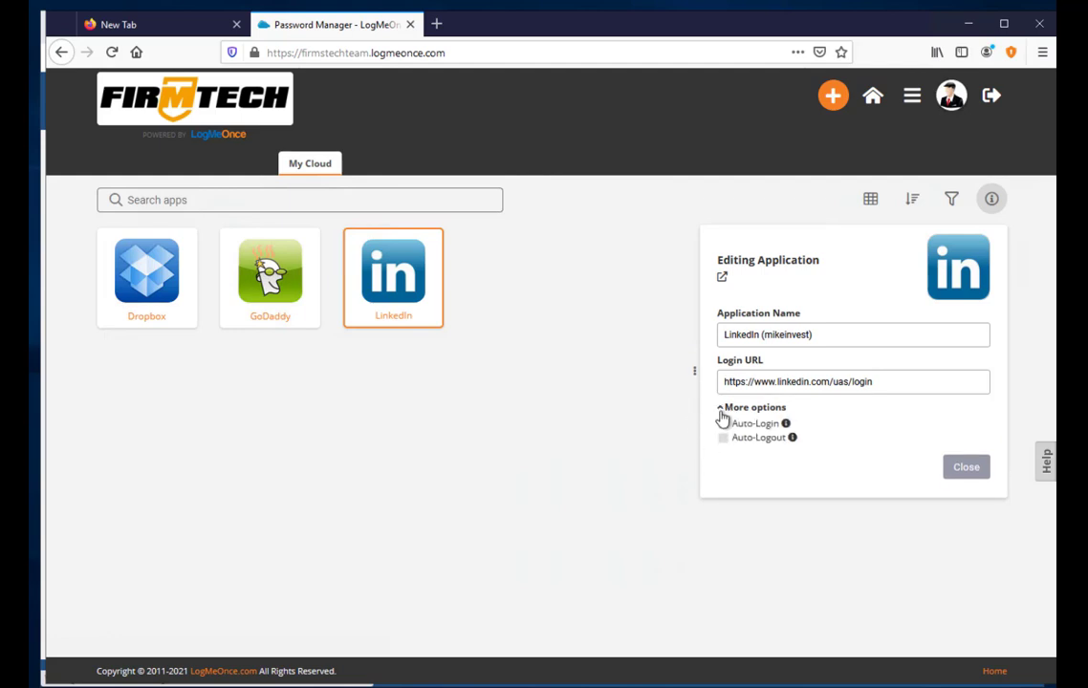
left_click(720, 409)
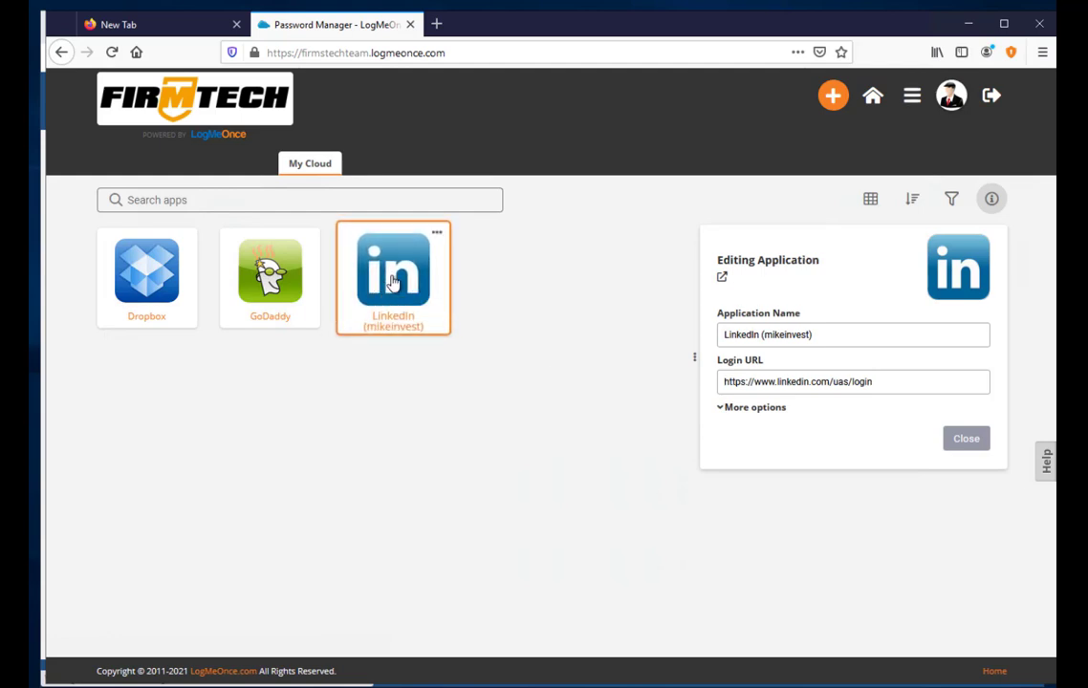
Launch the LinkedIn login in a new tab, then return to the admin's Users Management window
left_click(392, 284)
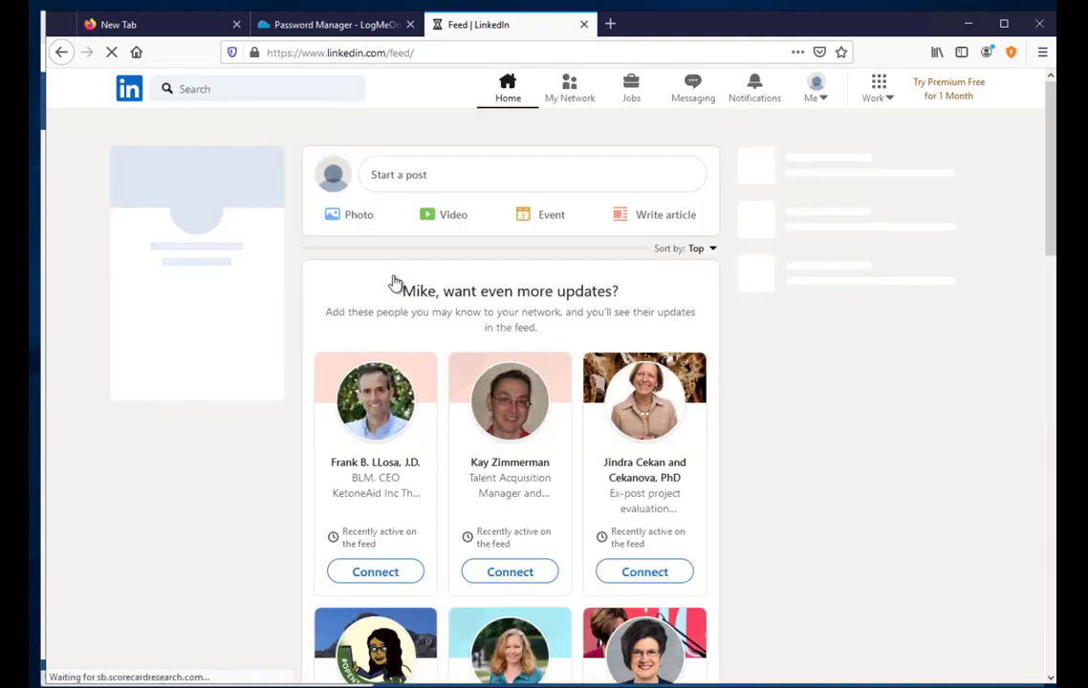
left_click(290, 29)
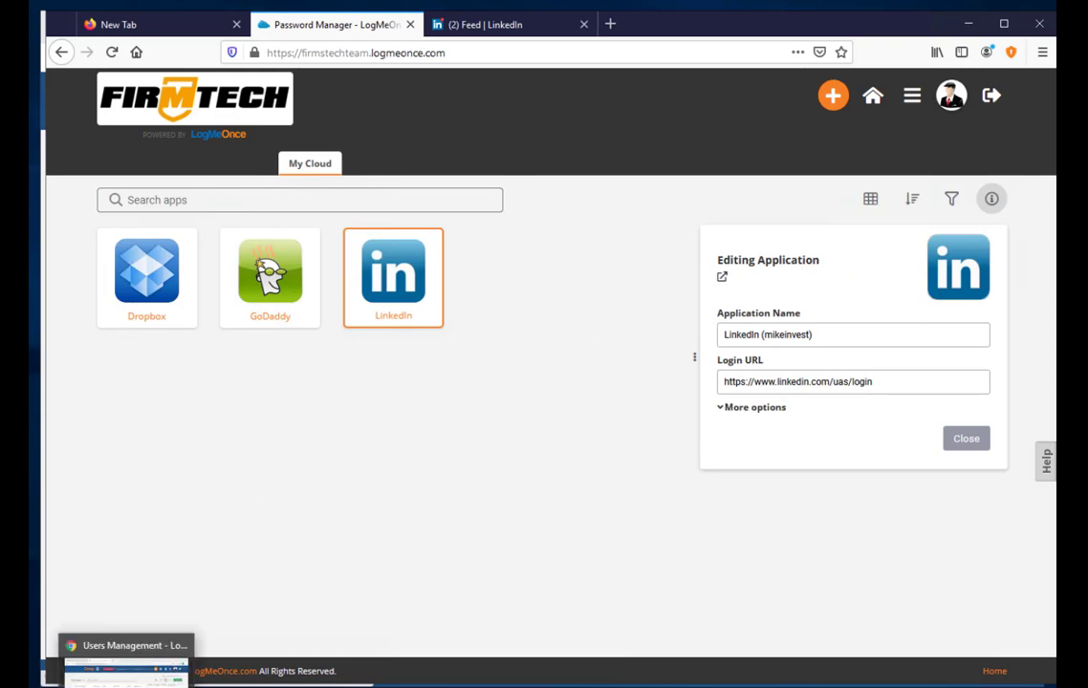
left_click(115, 665)
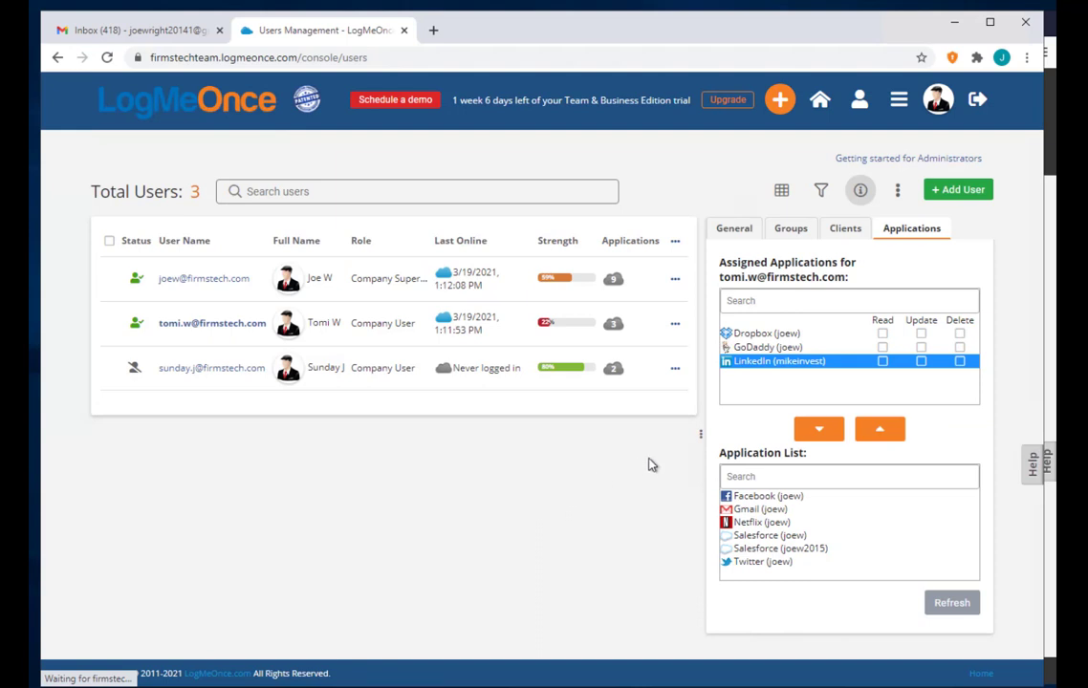
Grant Read permission on the LinkedIn (mikeinvest) login and reload the user's vault
left_click(881, 362)
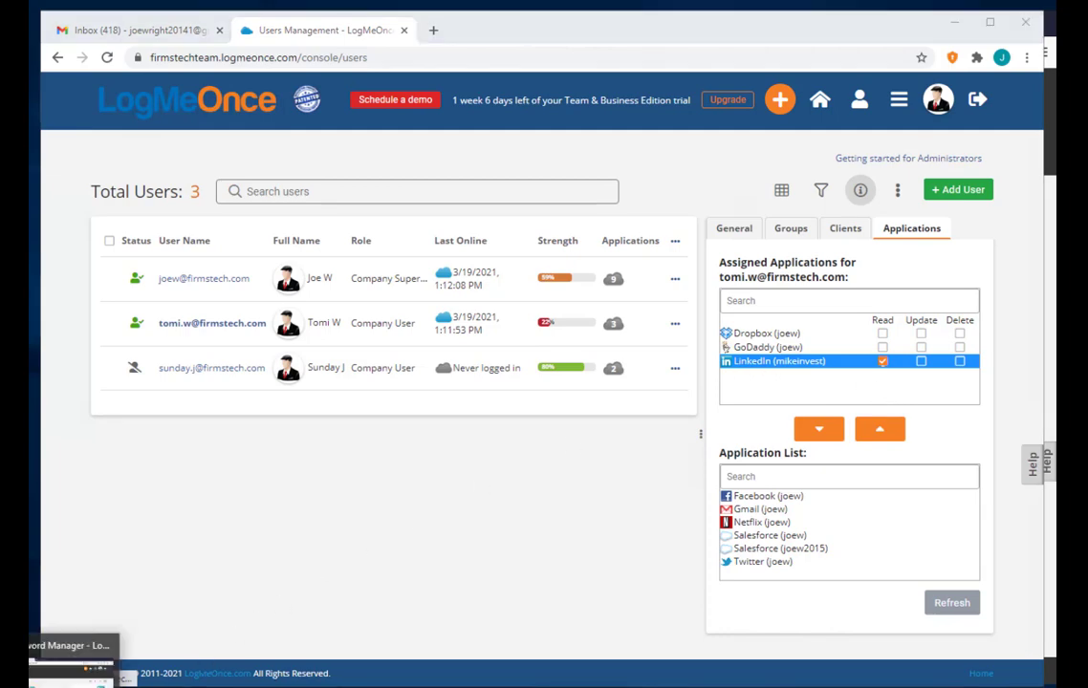
left_click(67, 647)
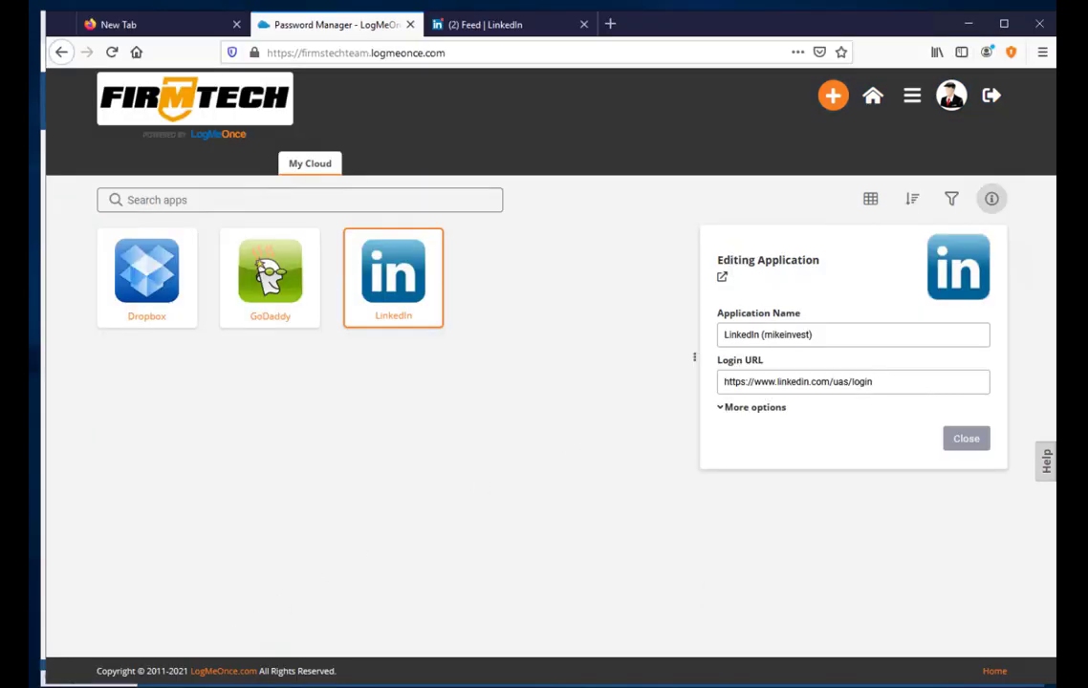
left_click(112, 52)
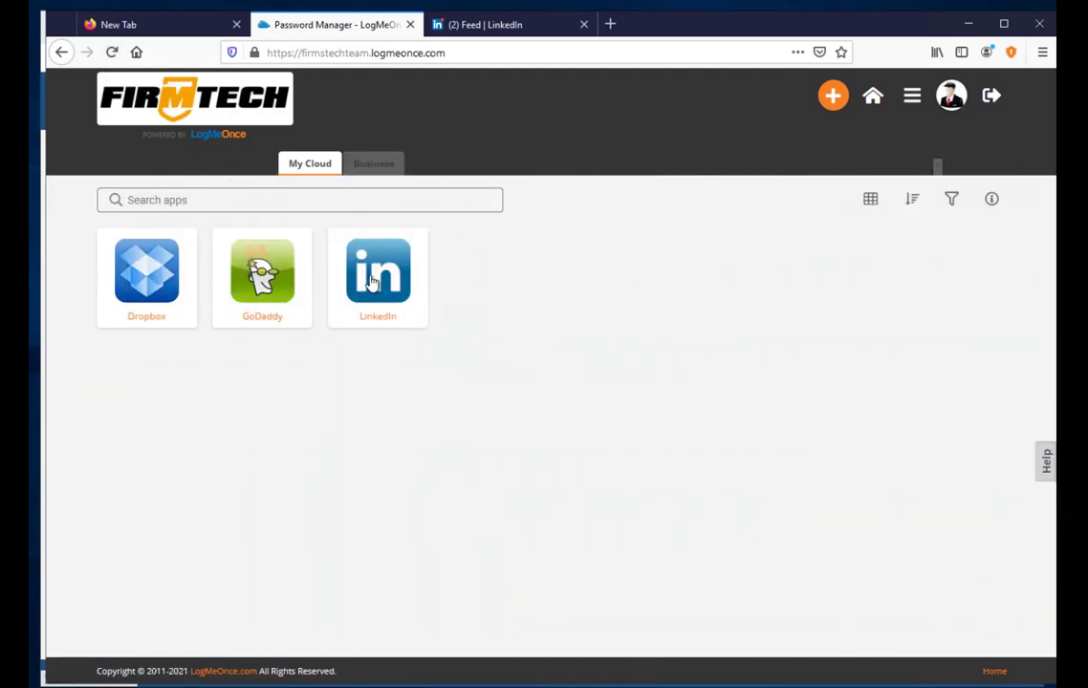
Open the LinkedIn entry's details to check username, password and secure note, then return to admin
right_click(366, 279)
left_click(395, 288)
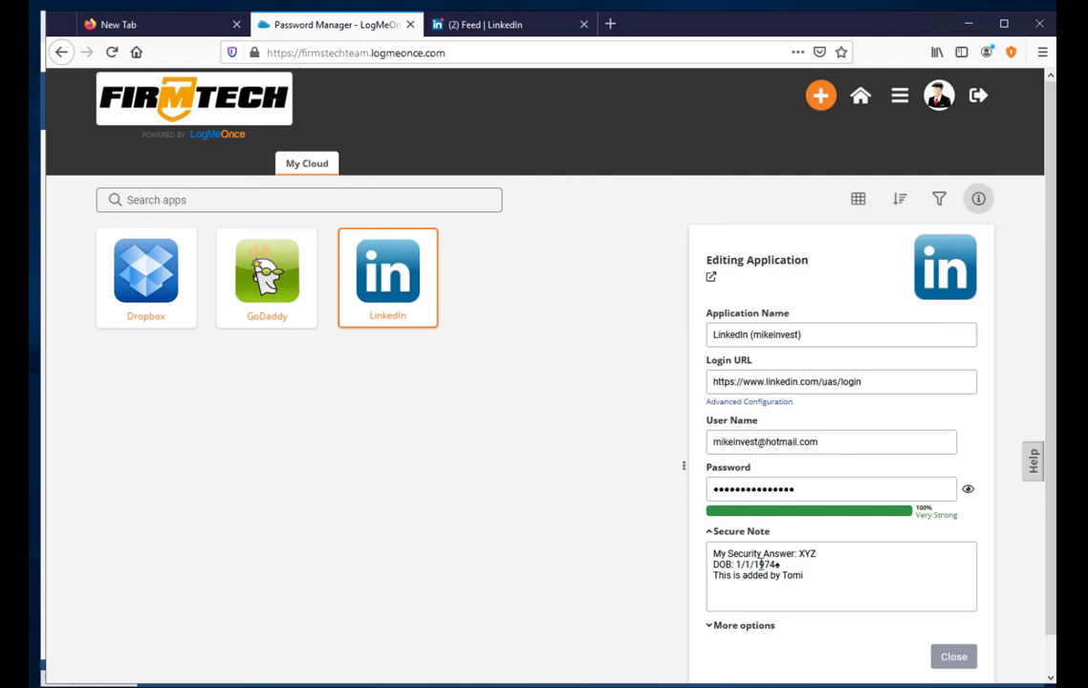
left_click_drag(806, 576, 706, 551)
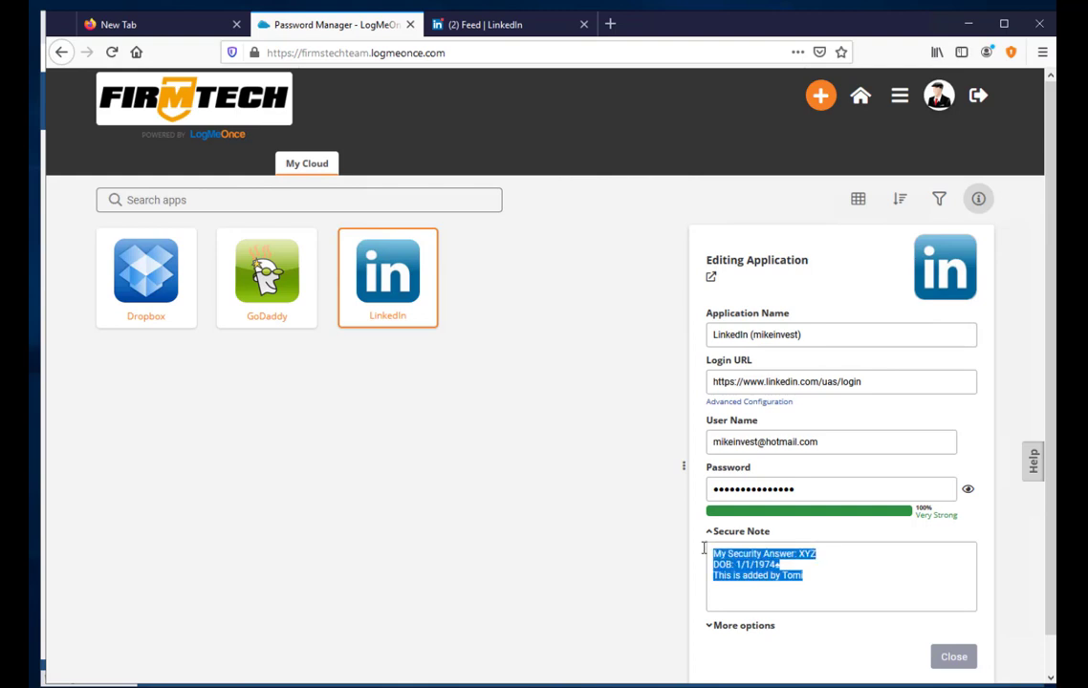
left_click(841, 470)
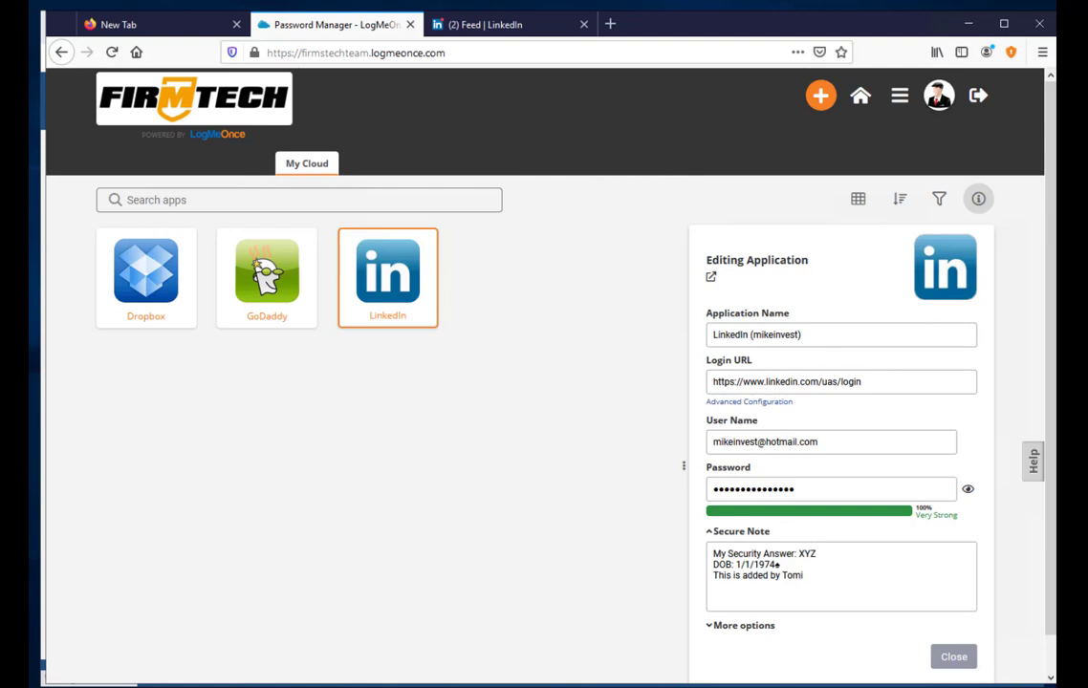
left_click(124, 664)
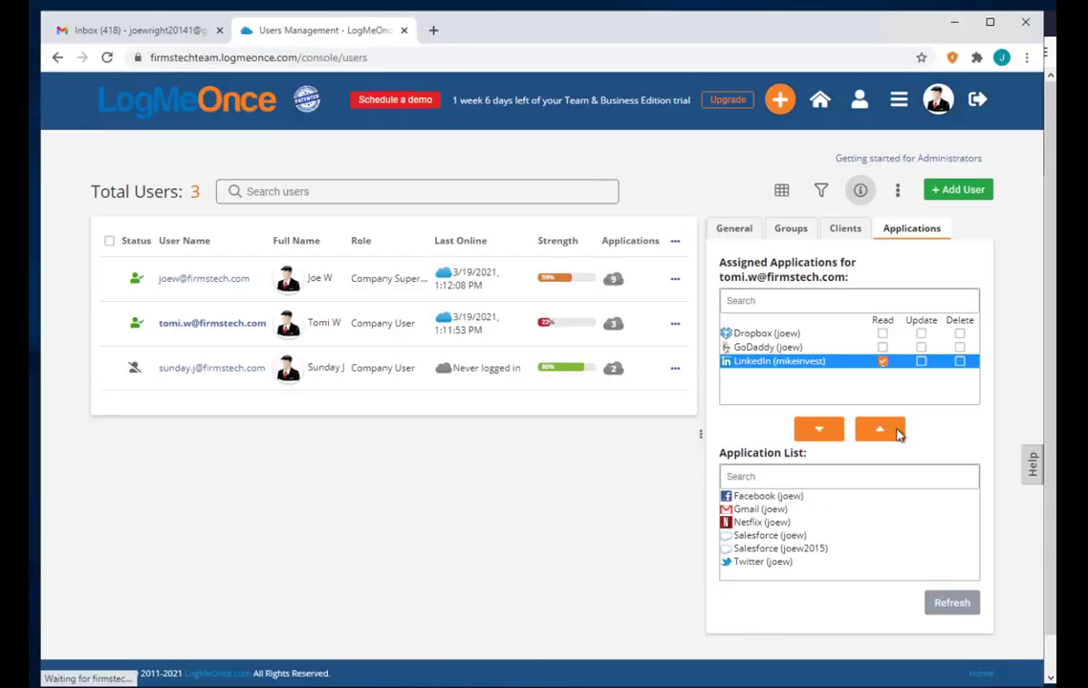
Grant Update permission on the LinkedIn login and reload the user's vault
left_click(922, 363)
mouse_move(72, 685)
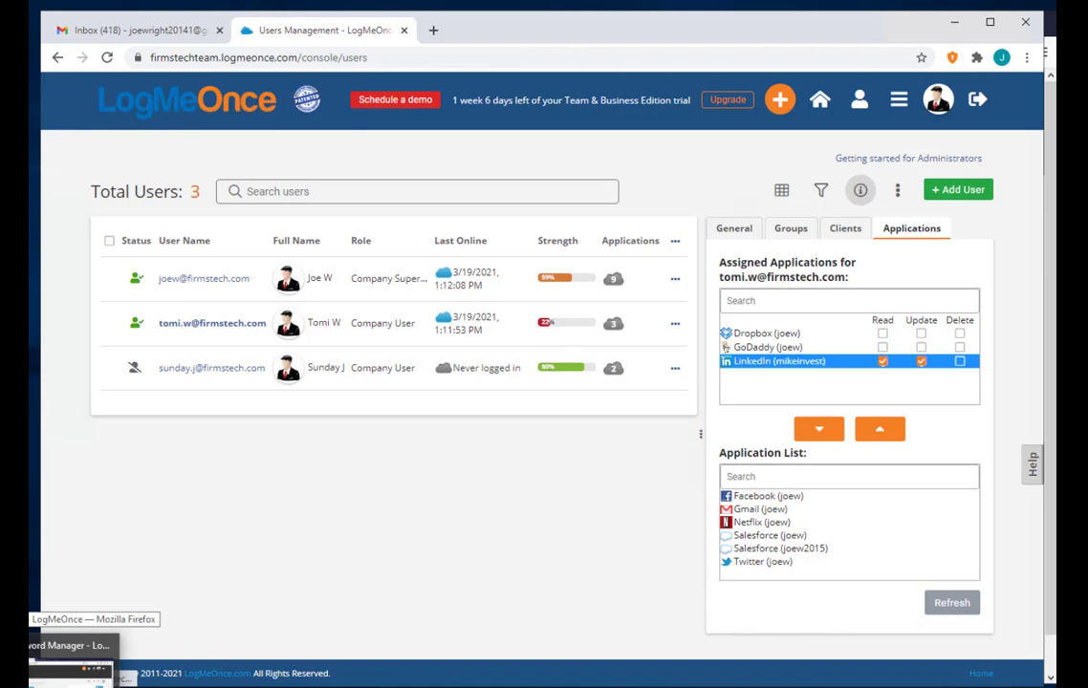
left_click(71, 674)
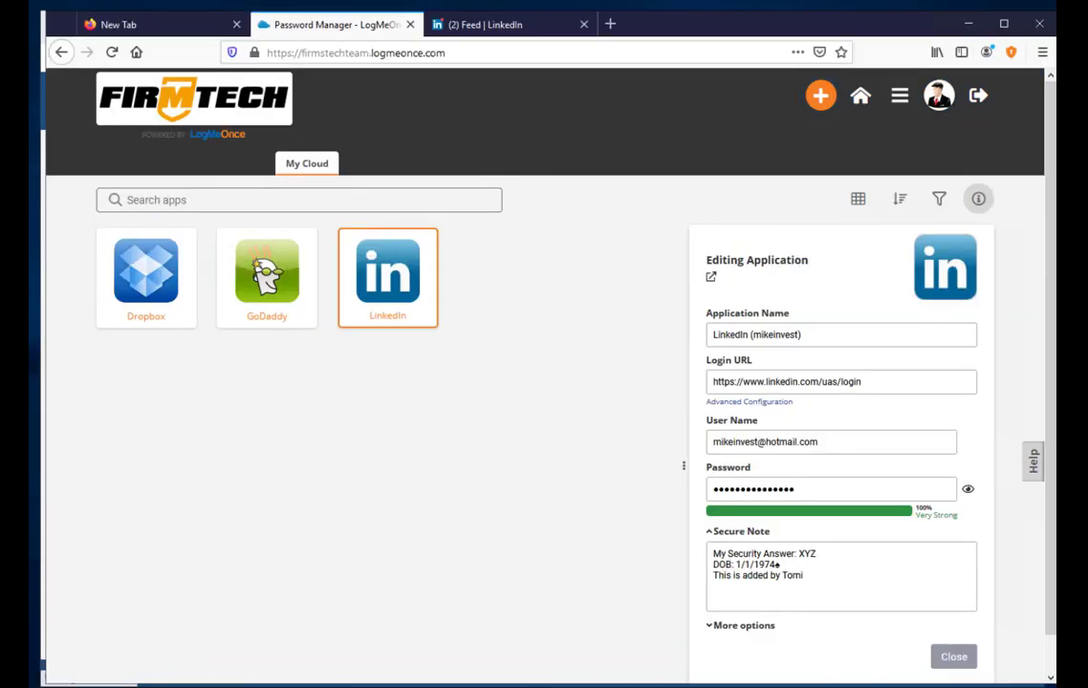
left_click(110, 53)
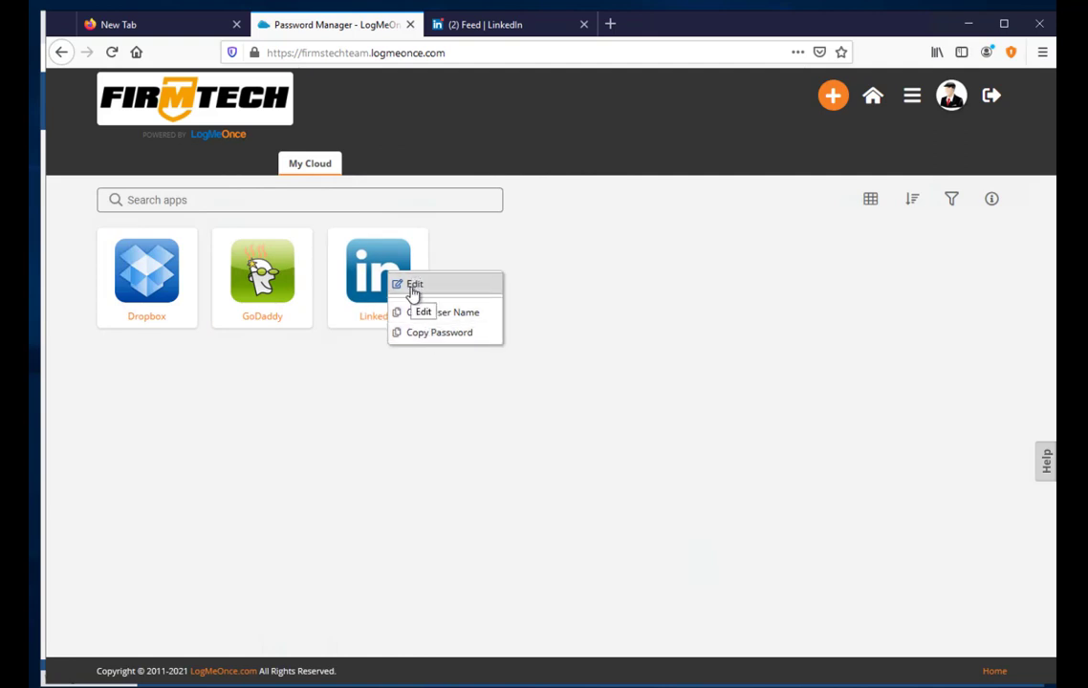
Add a second line ('This is note 2 from …') to LinkedIn's secure note and save it
left_click(413, 289)
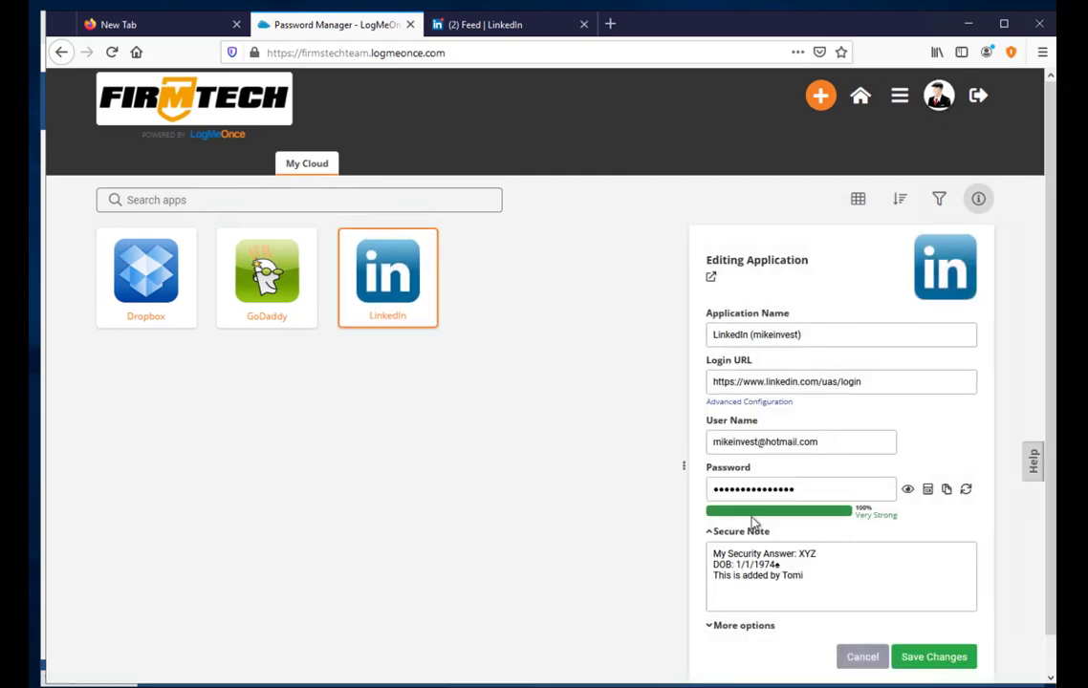
left_click(772, 575)
type("This is note 2 from ")
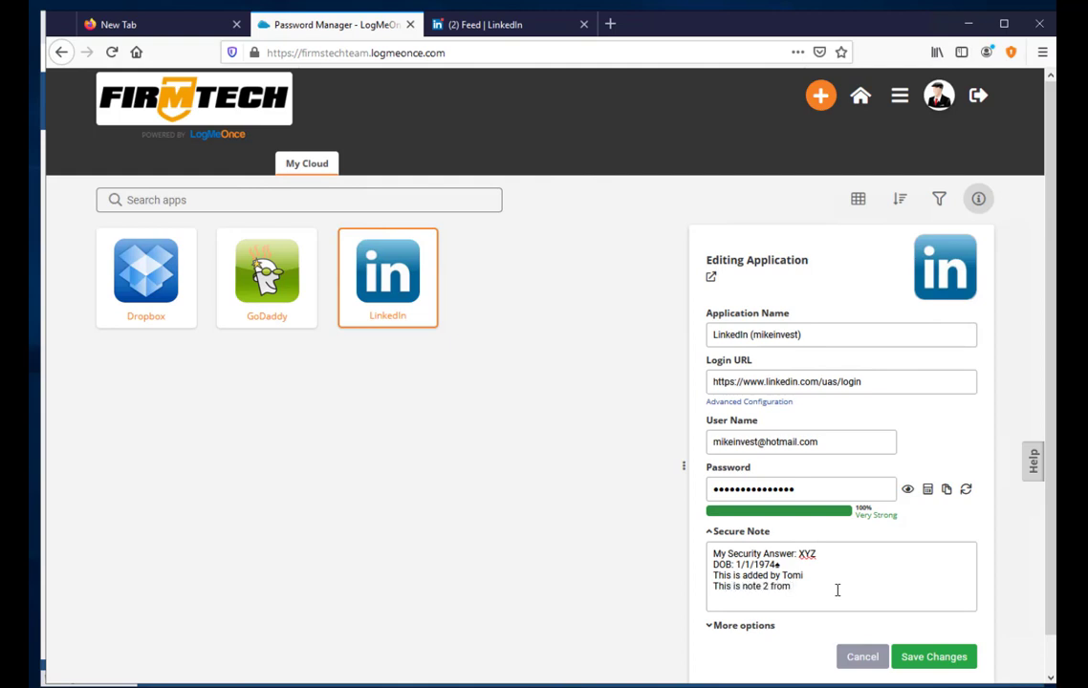
type("Tomi")
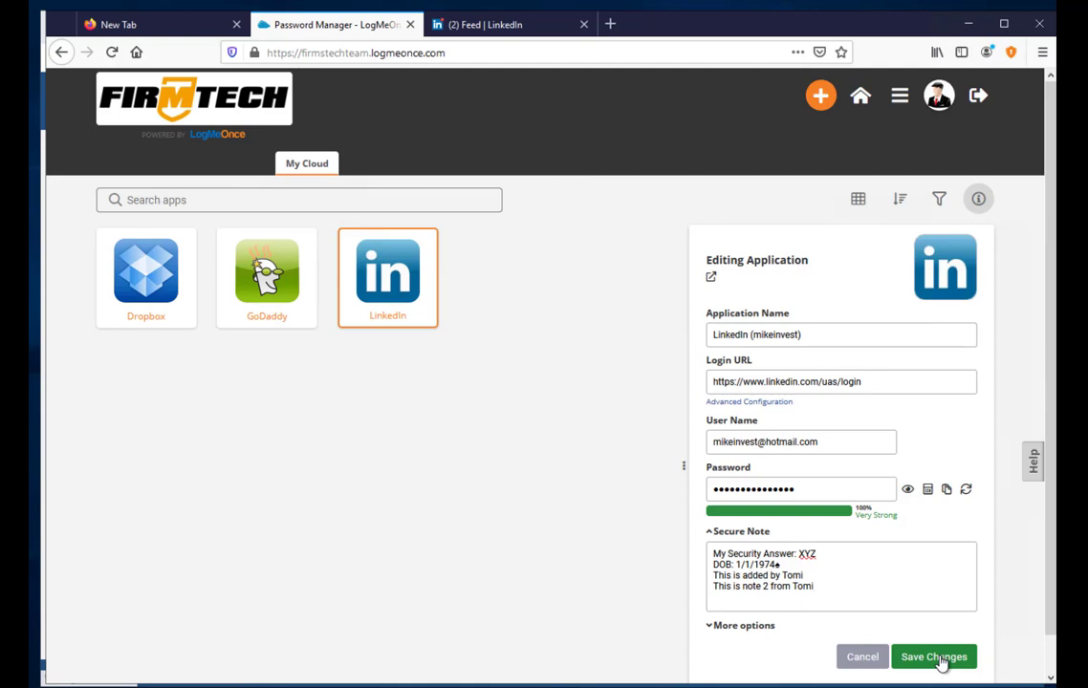
mouse_move(392, 286)
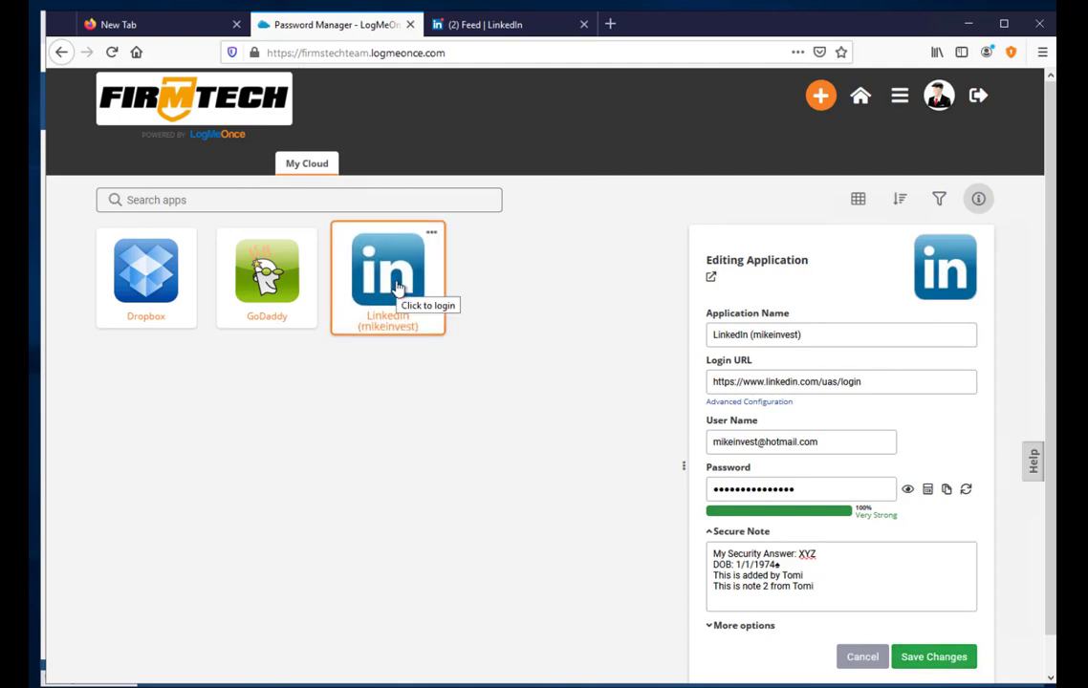
right_click(398, 287)
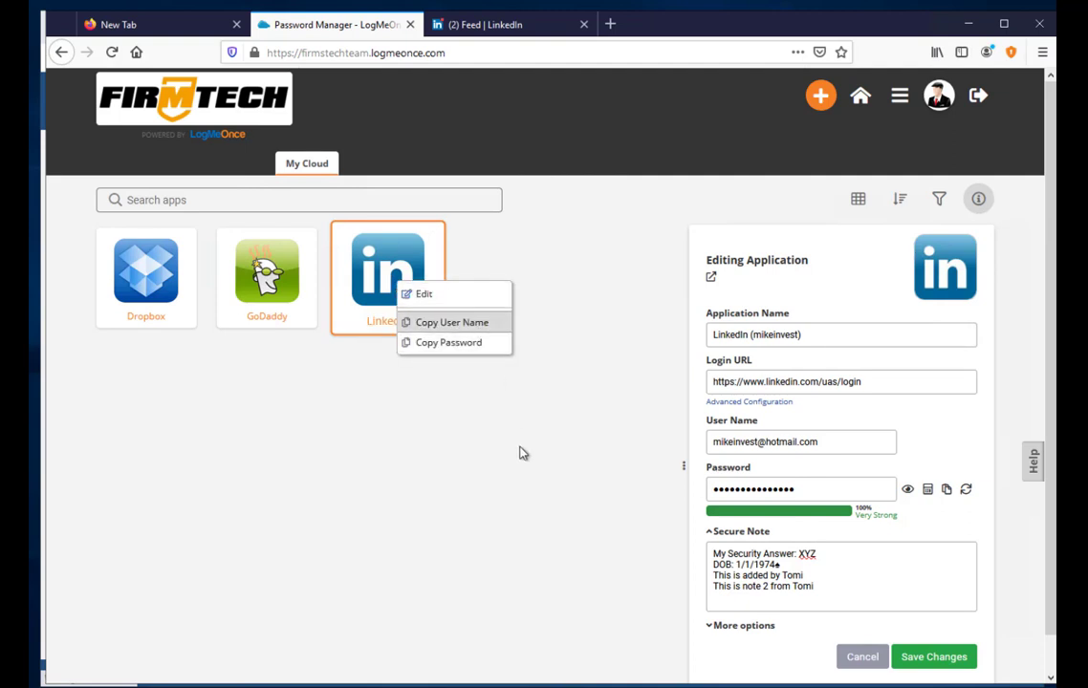
left_click(946, 657)
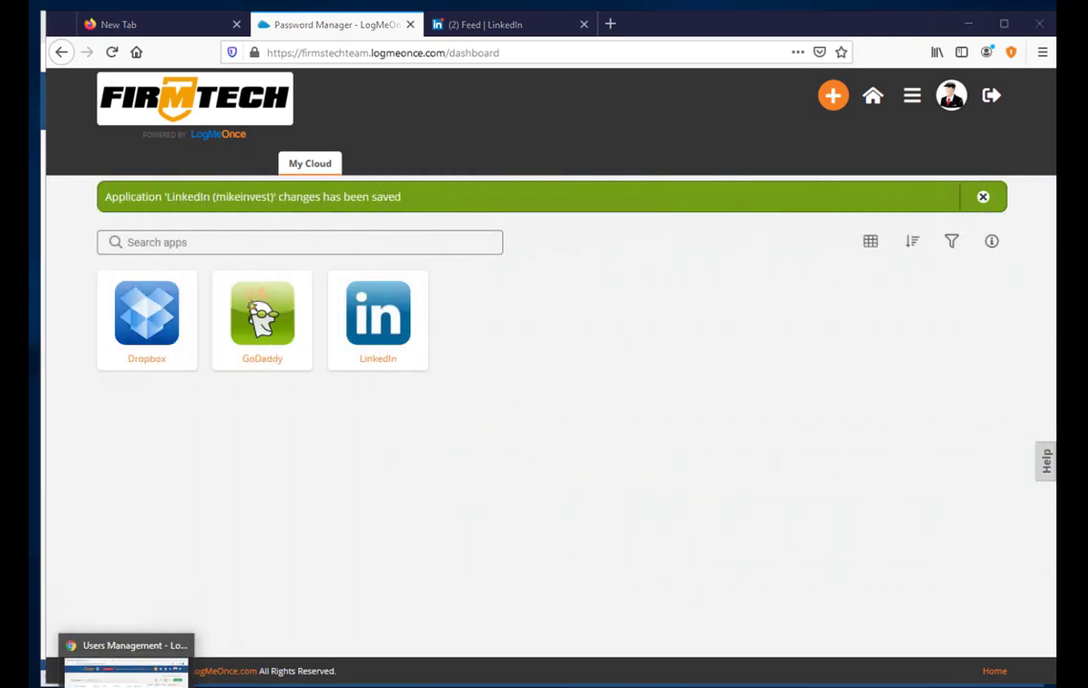
Grant Delete permission on the LinkedIn login and reload the user's vault
left_click(124, 646)
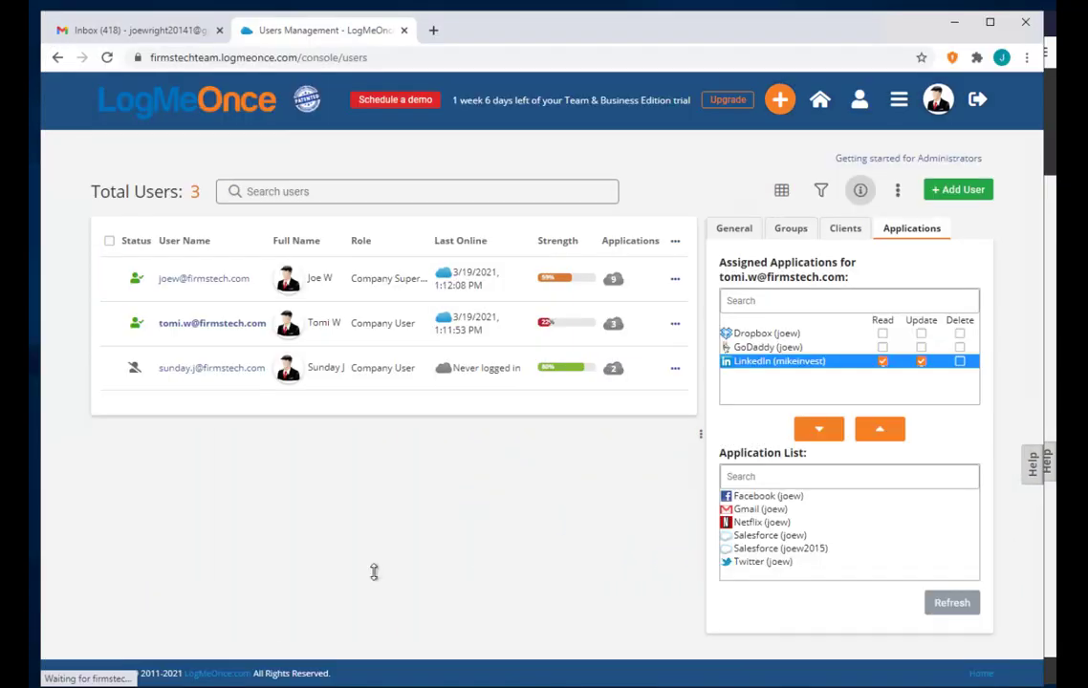
left_click(959, 361)
left_click(52, 650)
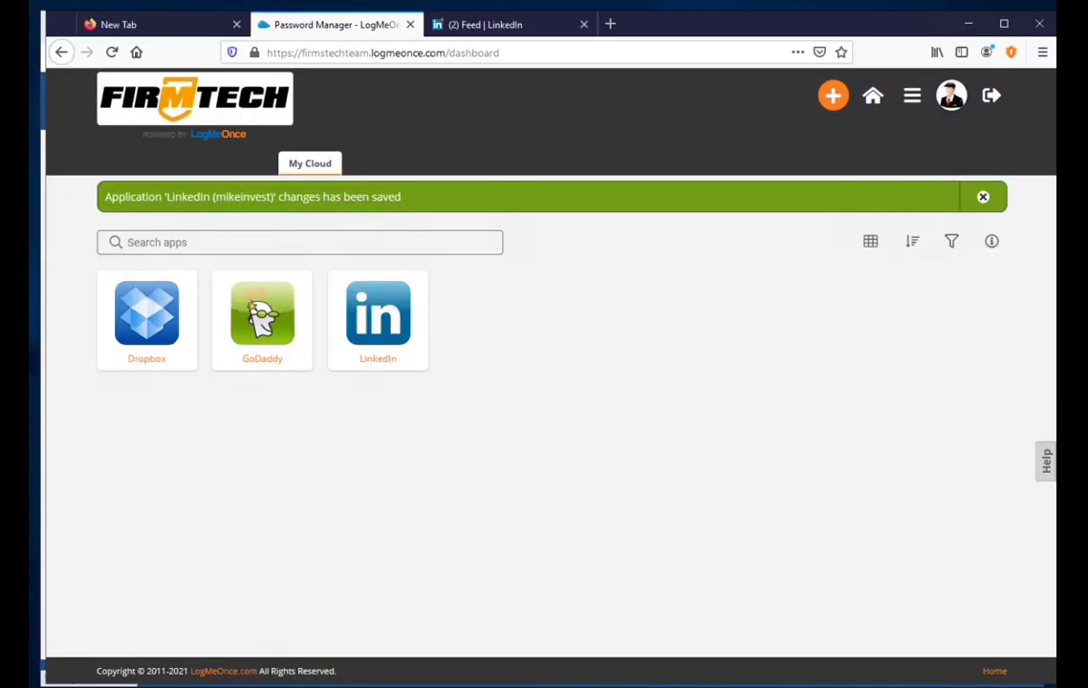
left_click(112, 53)
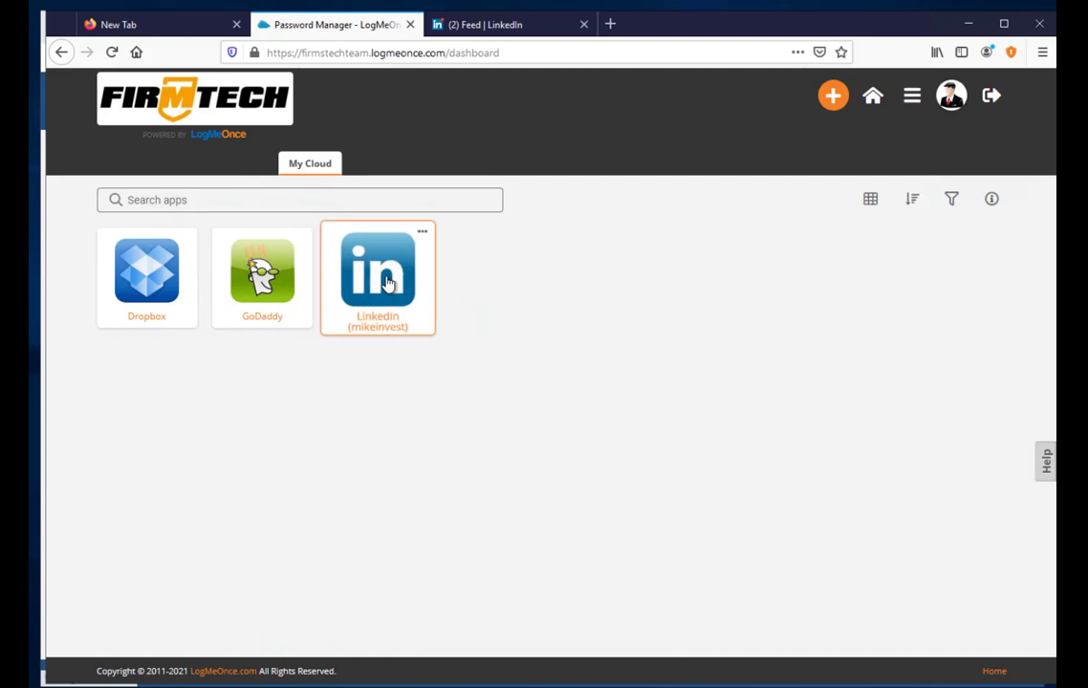
Open the LinkedIn entry's Edit view to confirm the Delete option, then return to the admin console
right_click(388, 281)
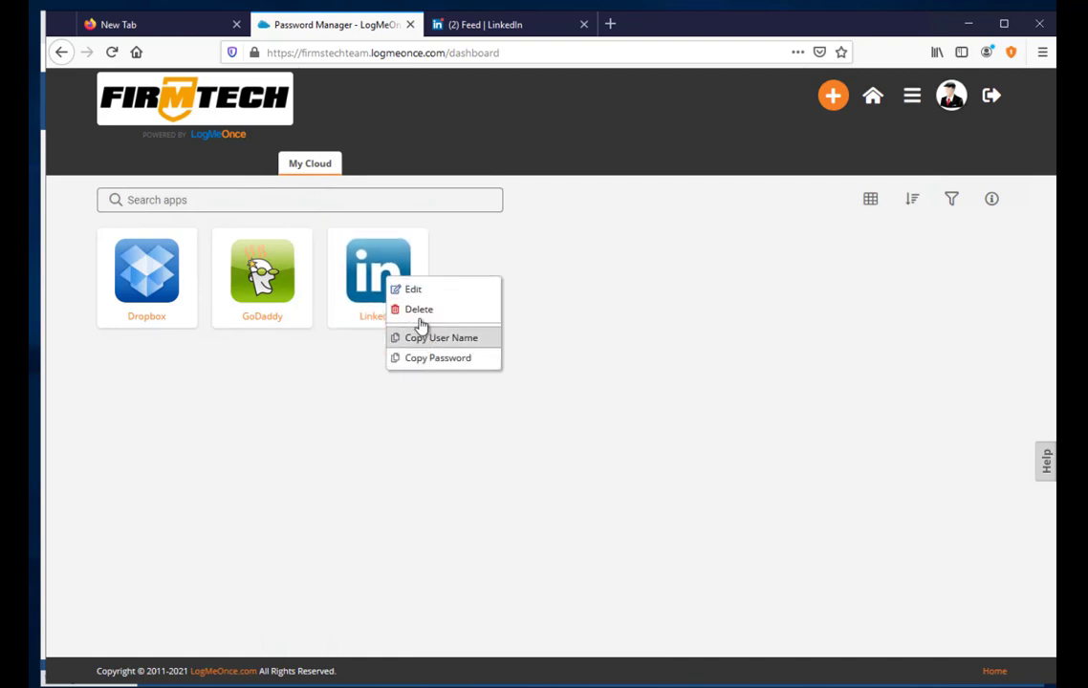
left_click(418, 291)
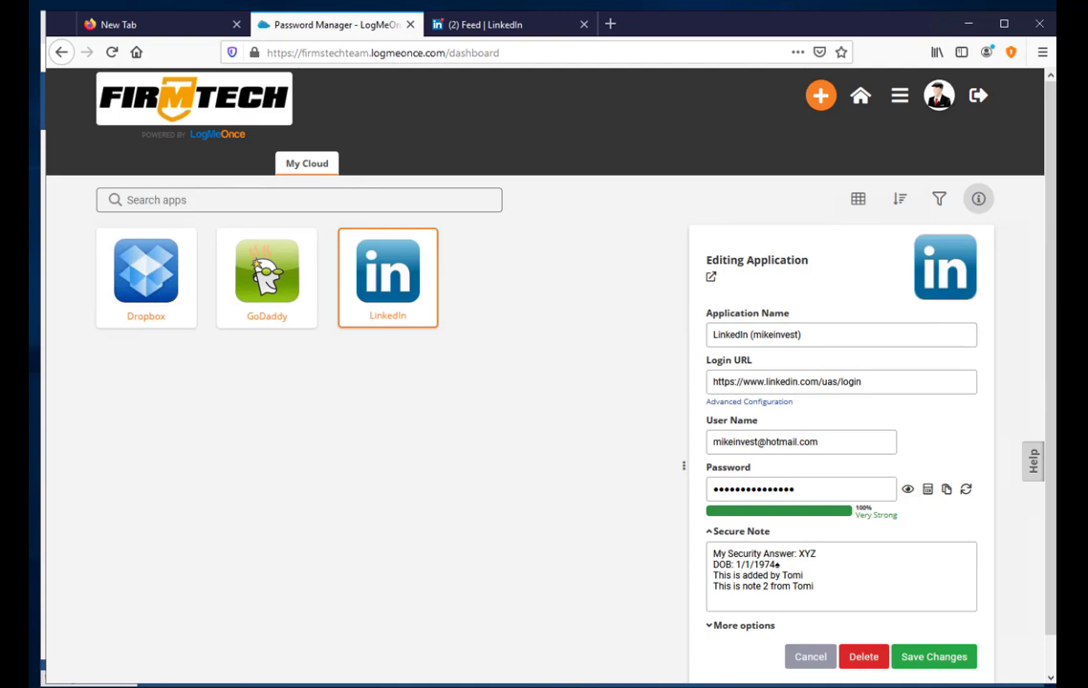
mouse_move(126, 685)
left_click(126, 662)
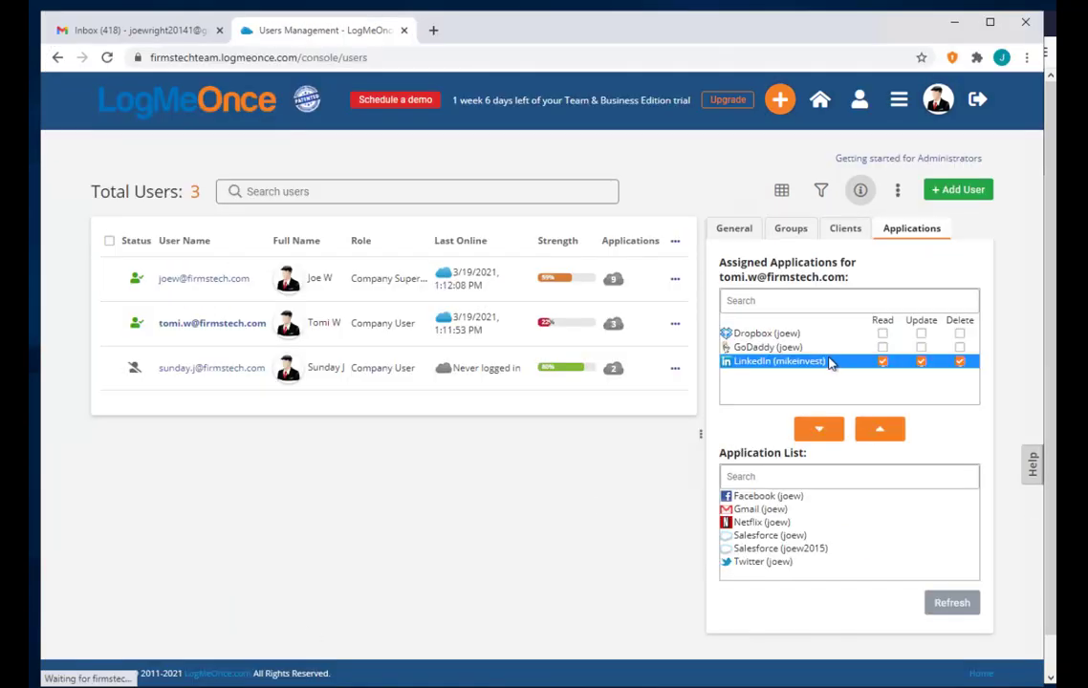
View the Marketing group's applications in Groups Management, then begin Email Message two-factor setup
left_click(743, 240)
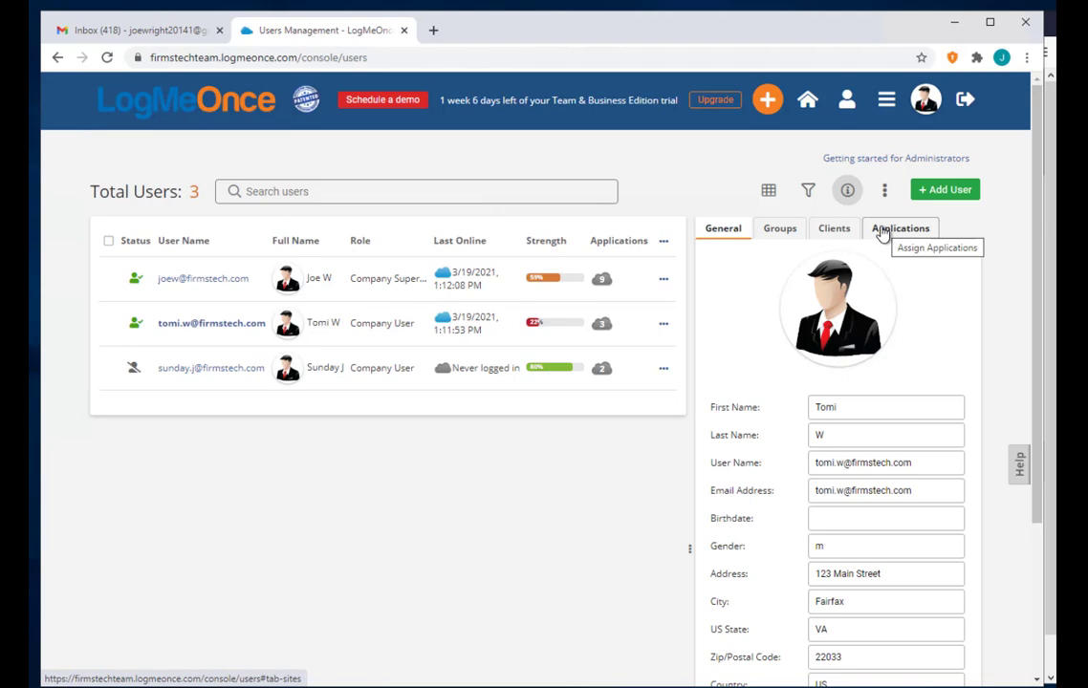
left_click(888, 103)
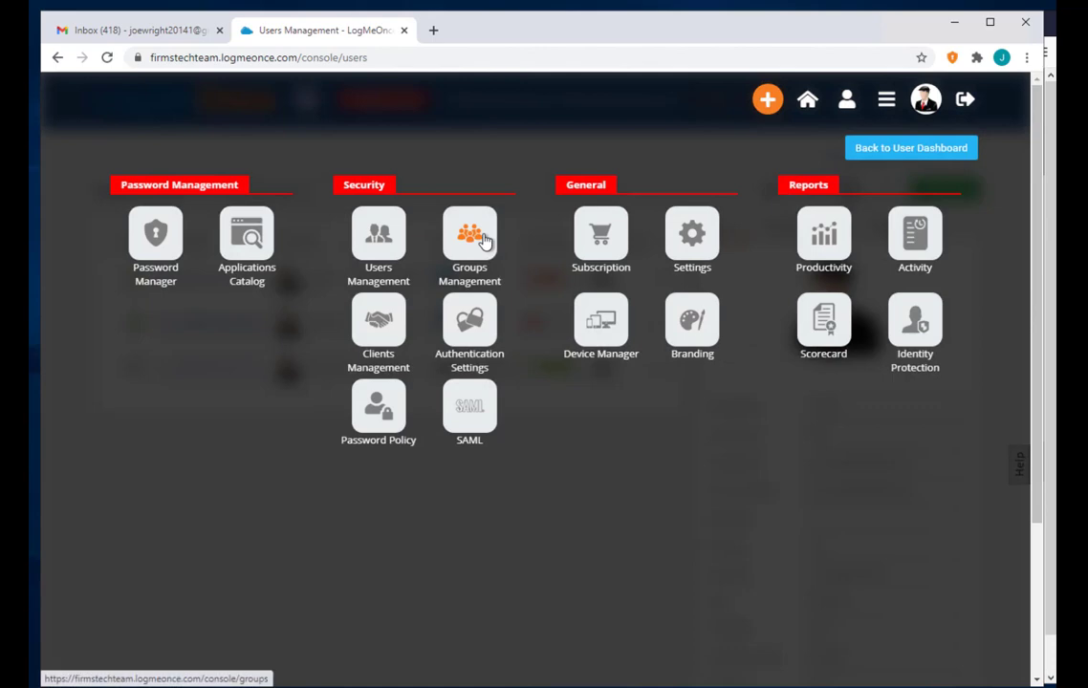
left_click(483, 239)
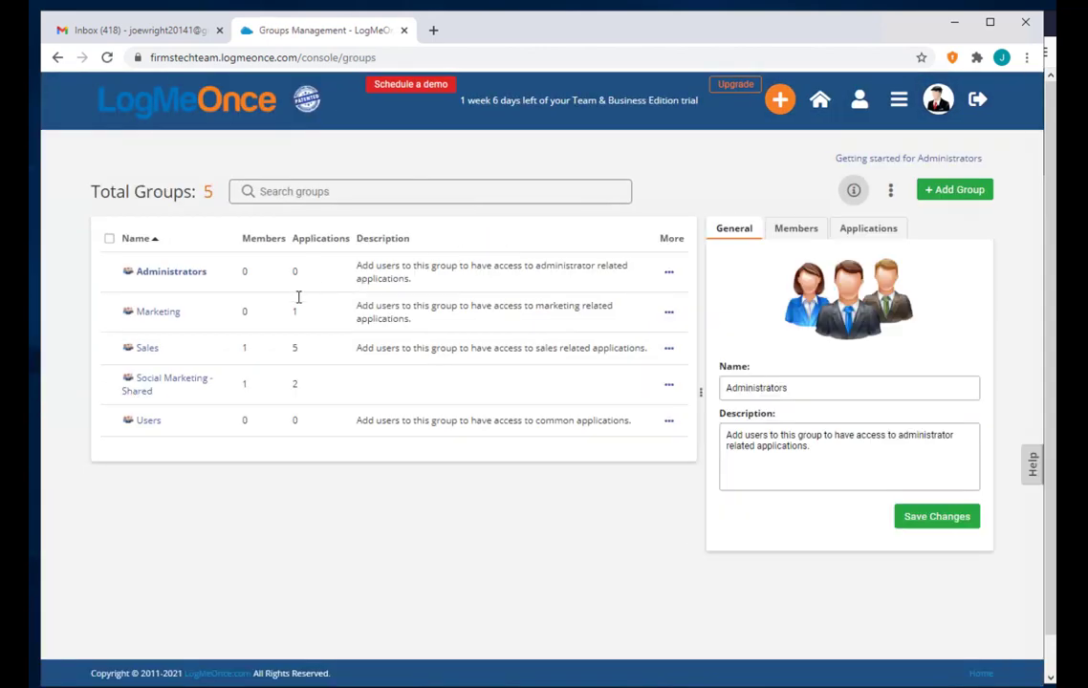
left_click(155, 321)
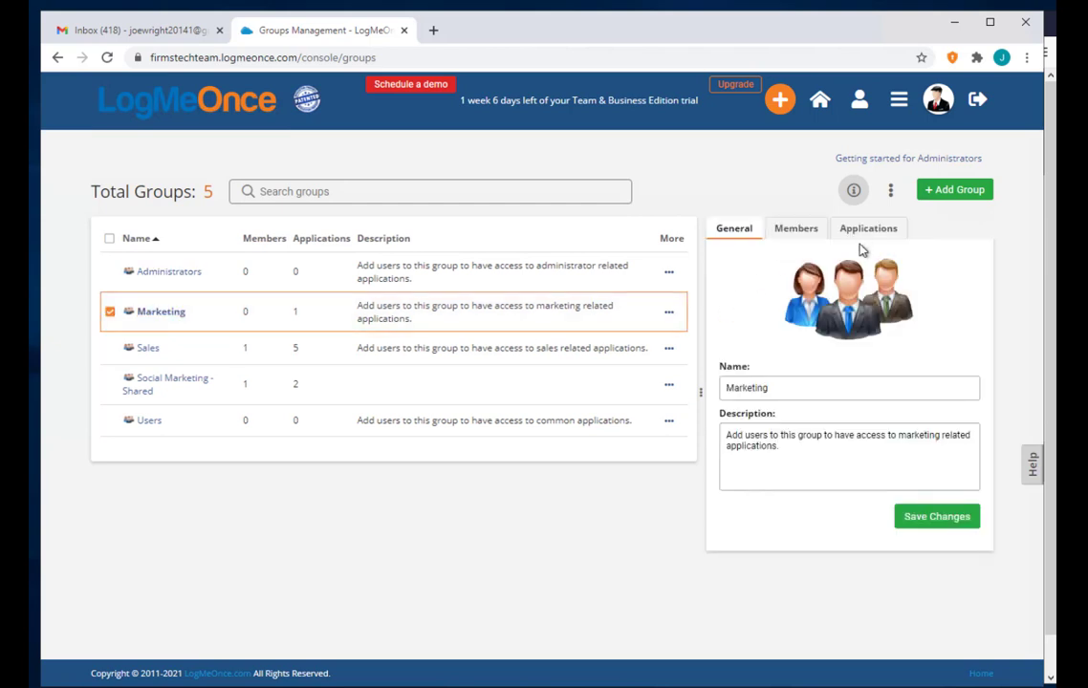
left_click(862, 233)
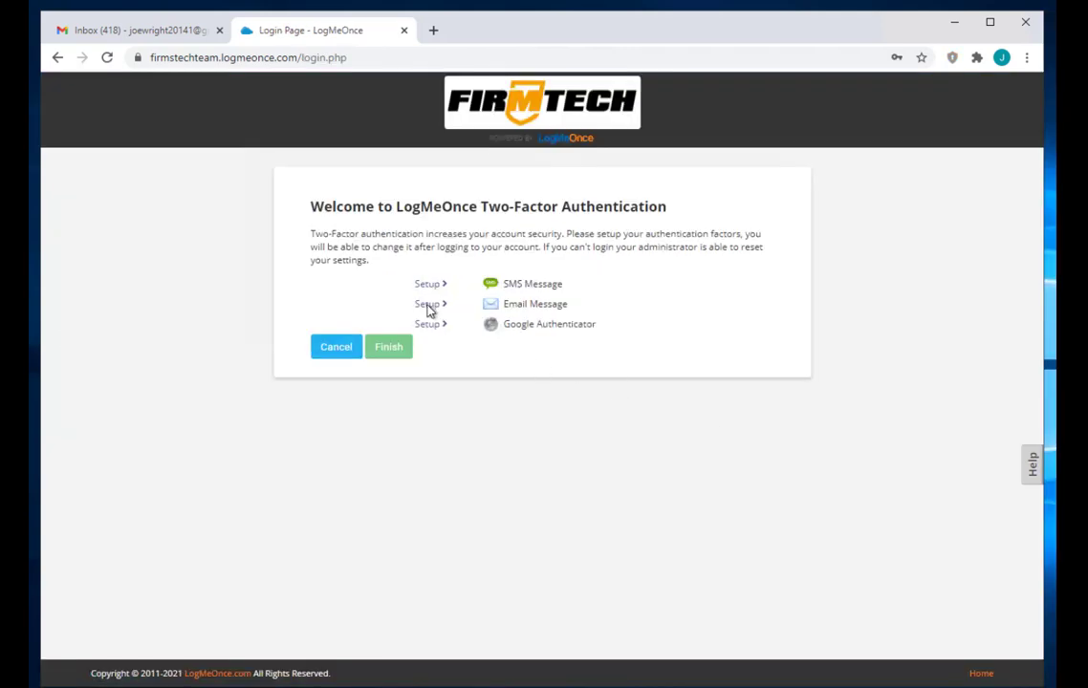
left_click(431, 307)
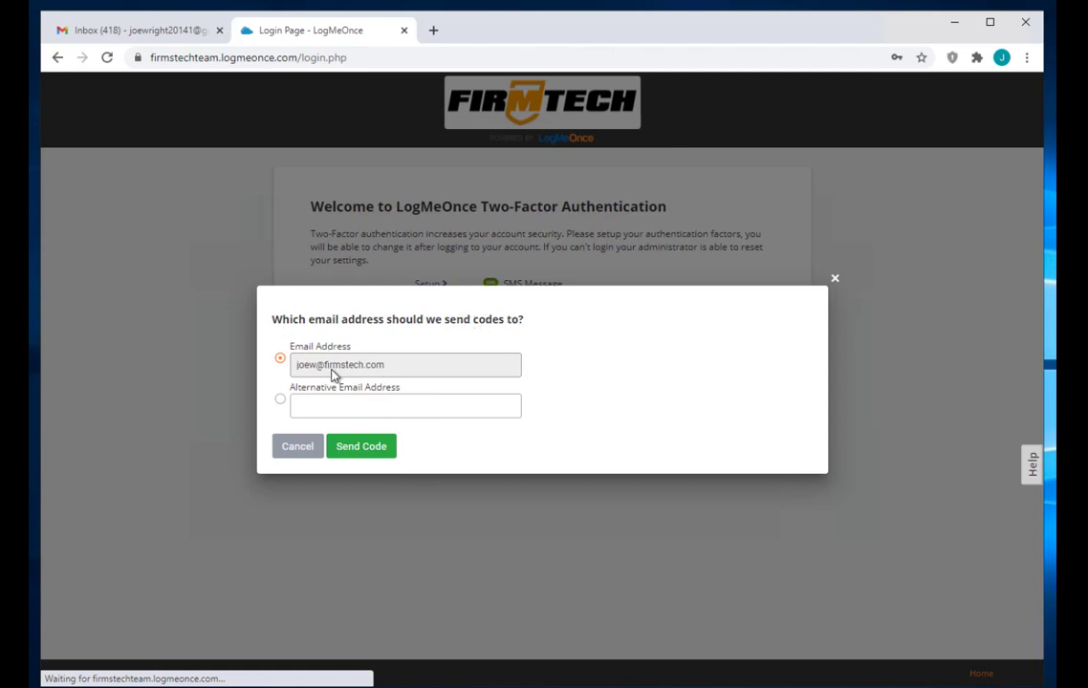
Send the verification code to the account's primary Email Address
left_click(369, 449)
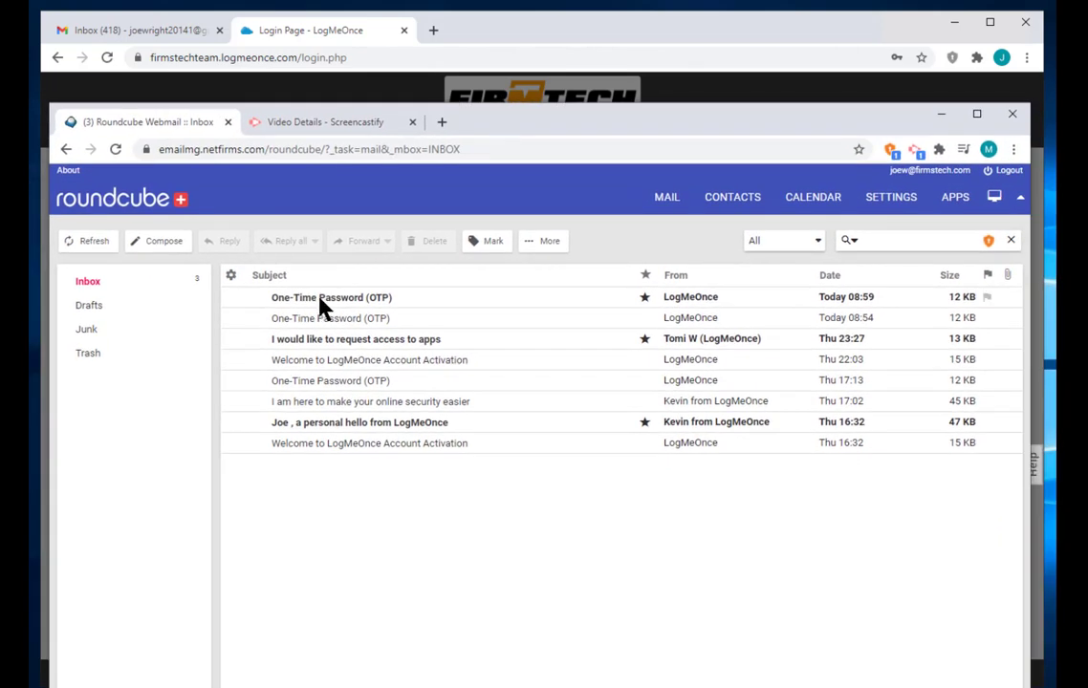
Copy the code from the newest One-Time Password email in Roundcube and return to LogMeOnce
double_click(322, 299)
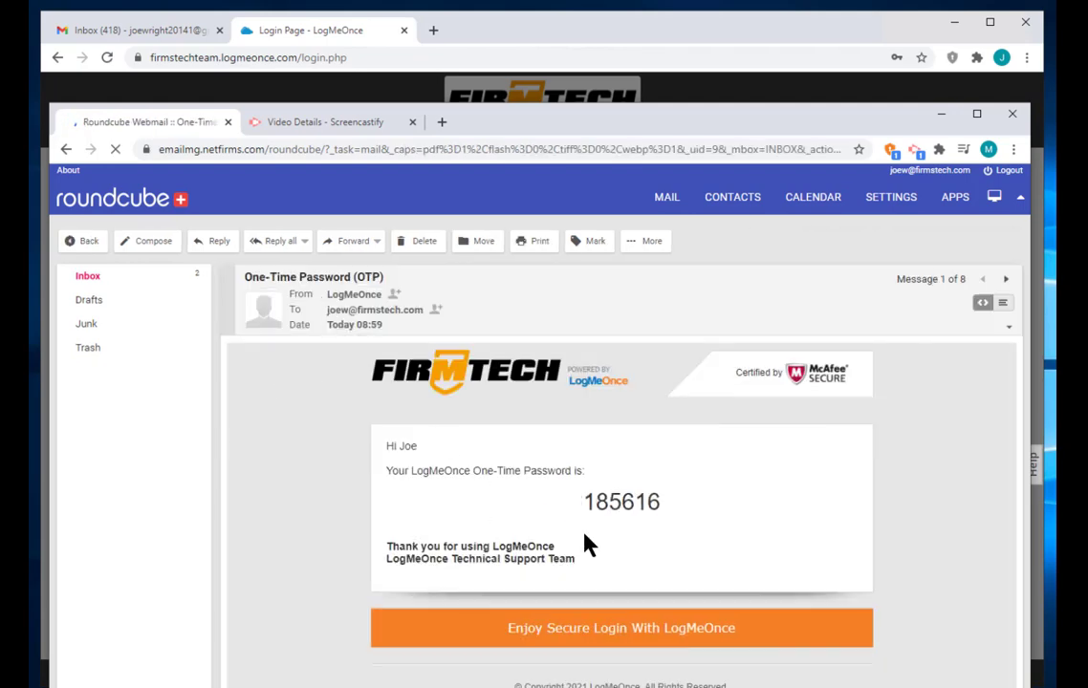
double_click(613, 499)
right_click(617, 499)
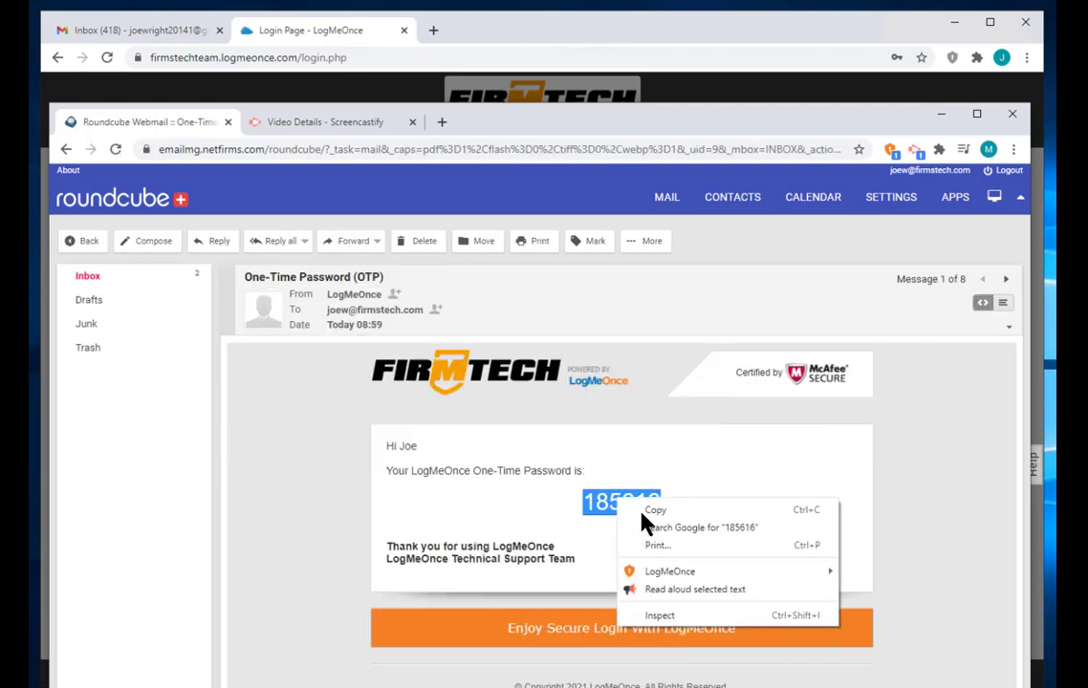
left_click(650, 513)
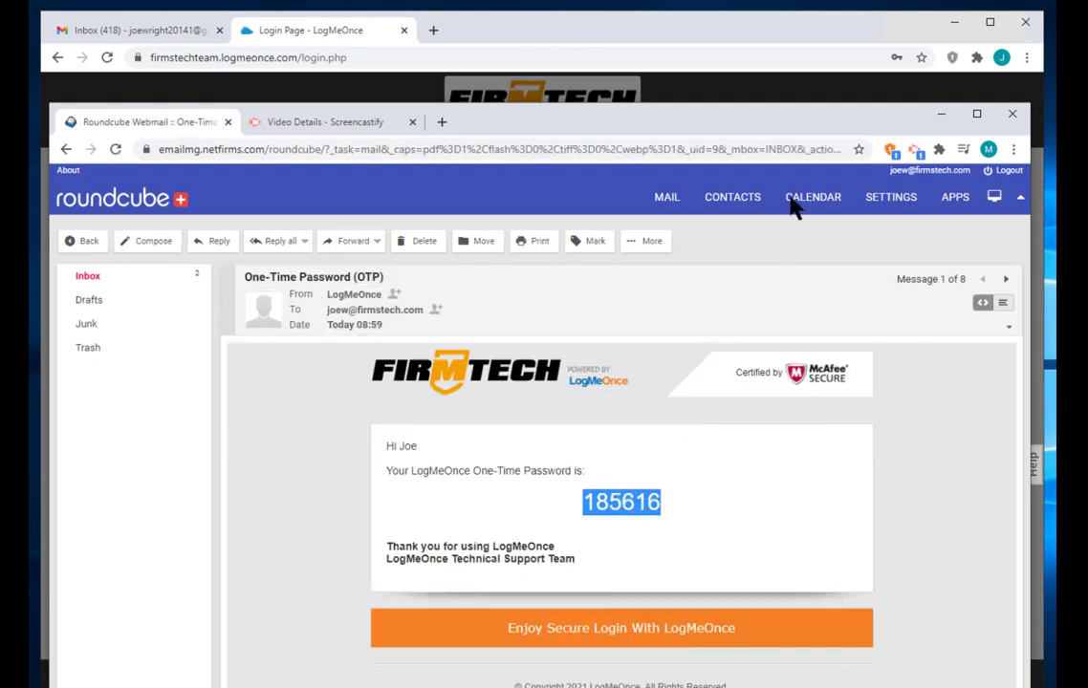
left_click(940, 116)
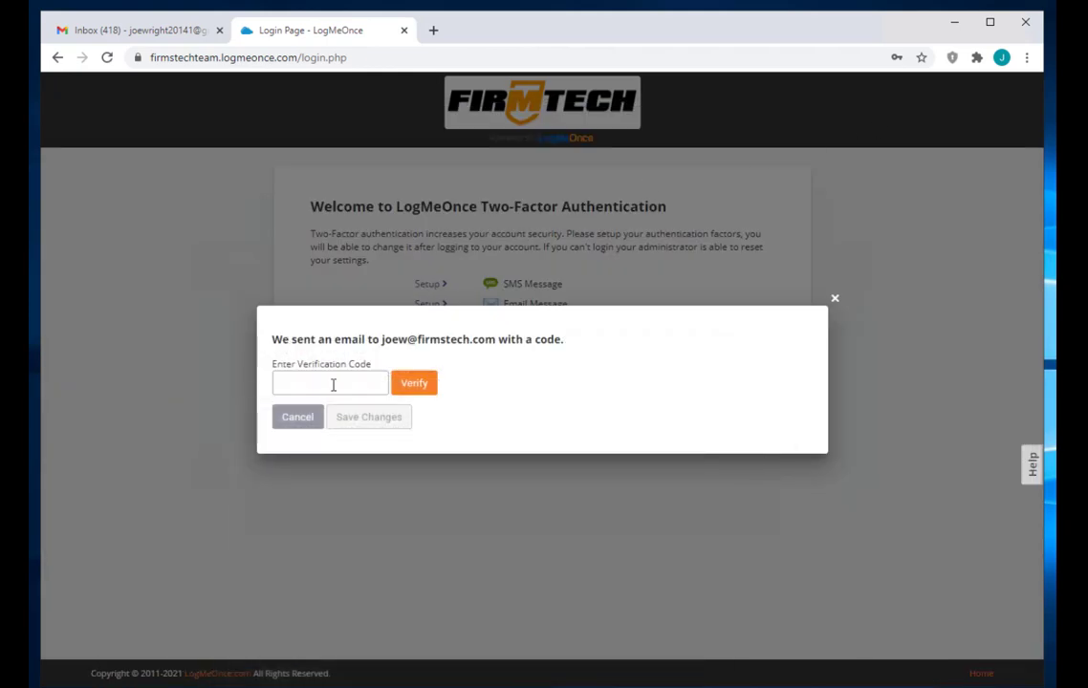
Paste the emailed code, verify it, then save and finish the email two-factor setup
key("ctrl+v")
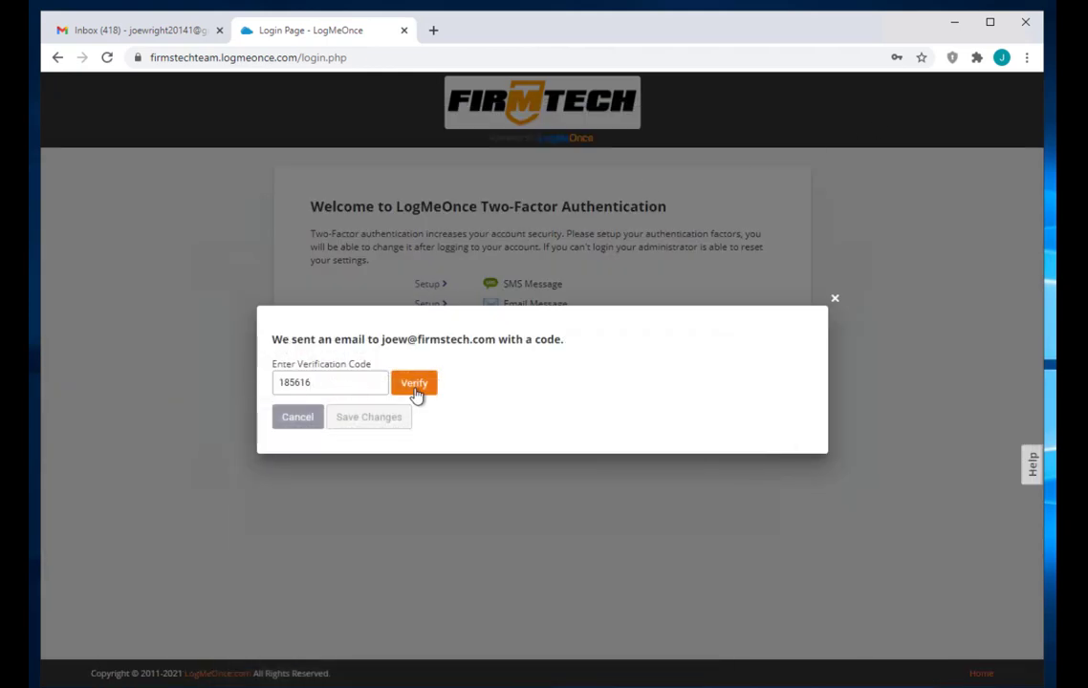
left_click(414, 394)
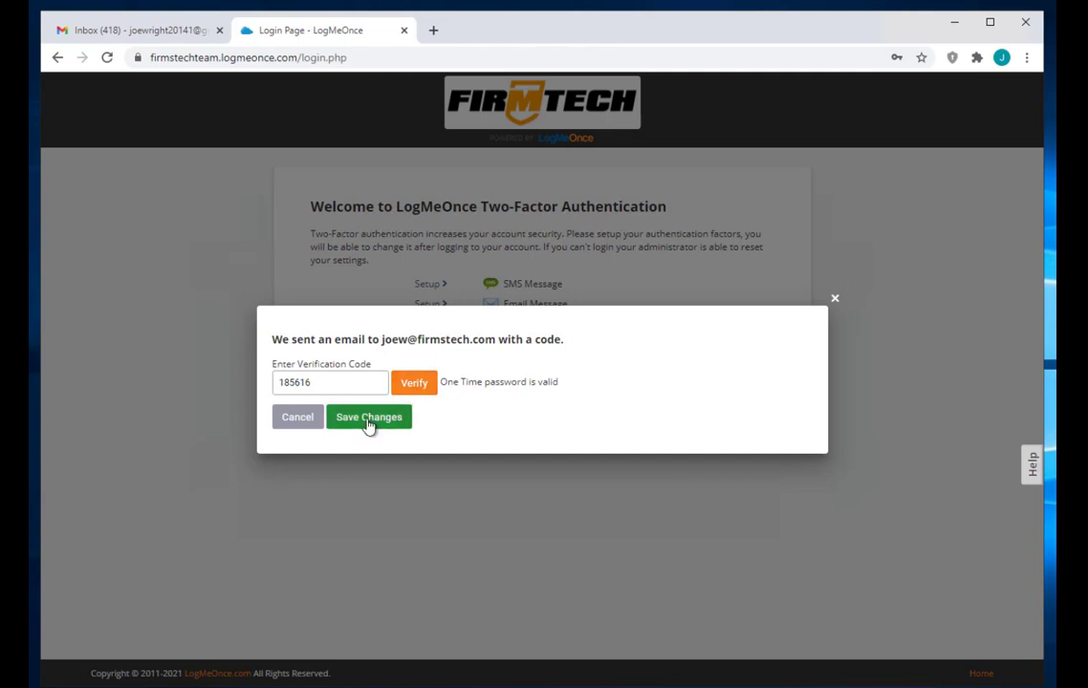
left_click(368, 420)
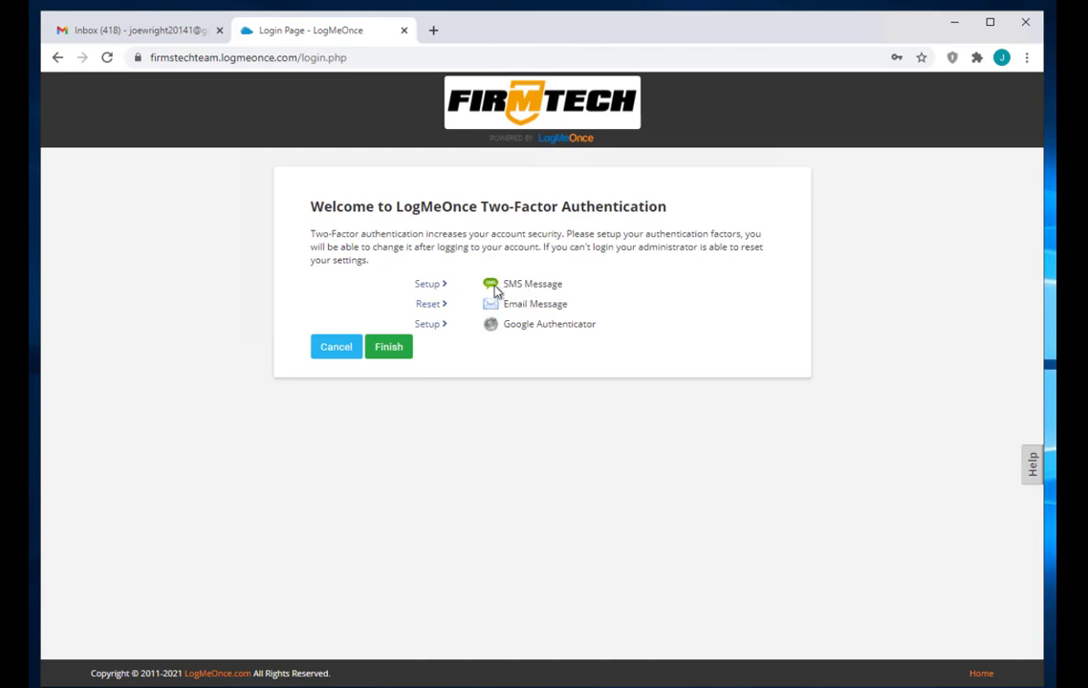
left_click(398, 355)
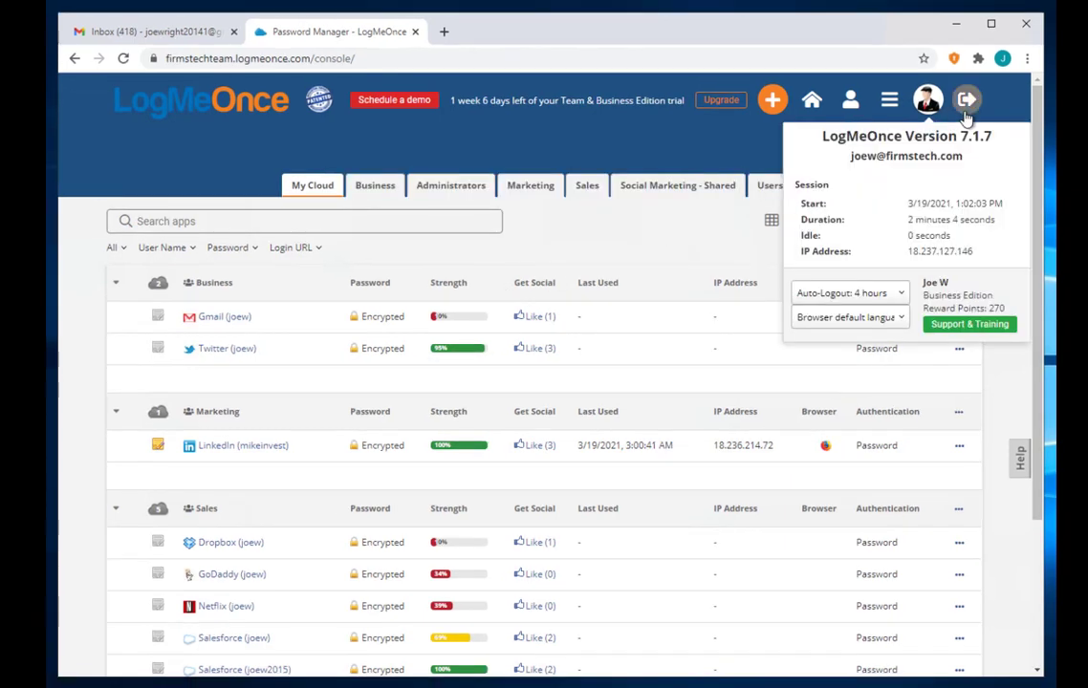
Log out and sign back in with the account password, choosing Email Message for two-factor
left_click(966, 100)
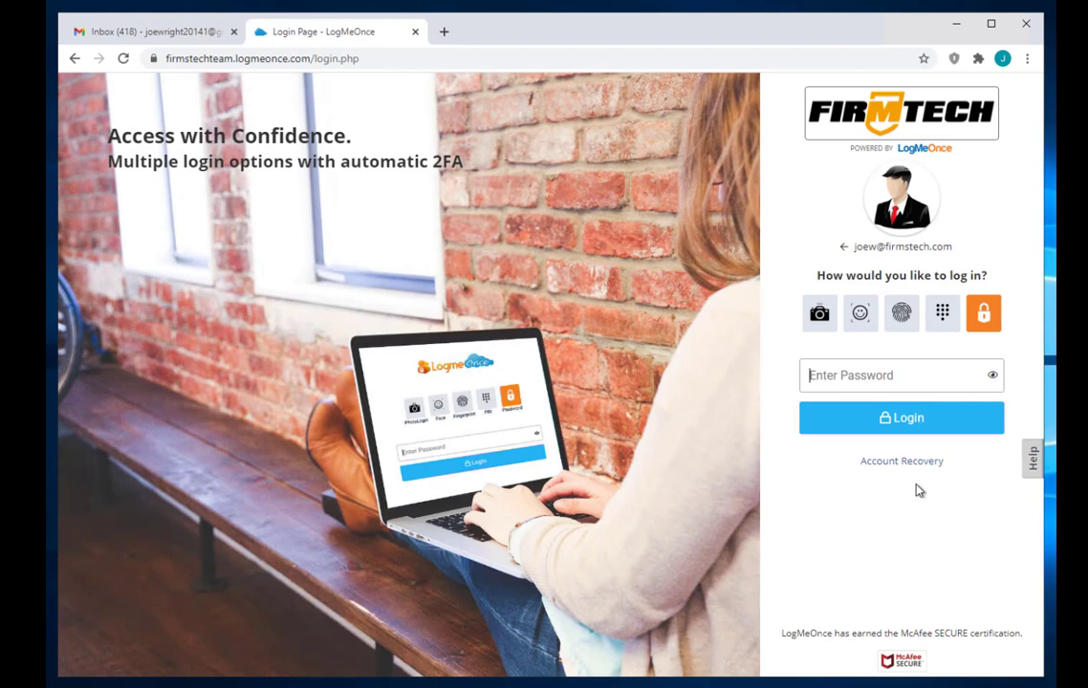
type("********")
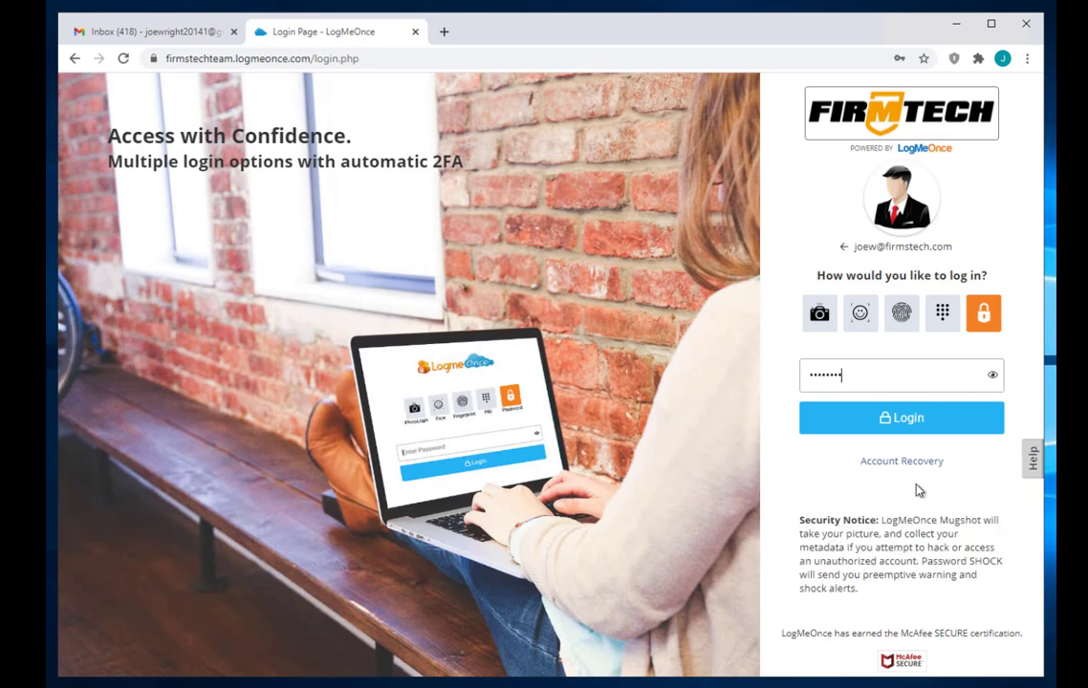
type("***")
key("Return")
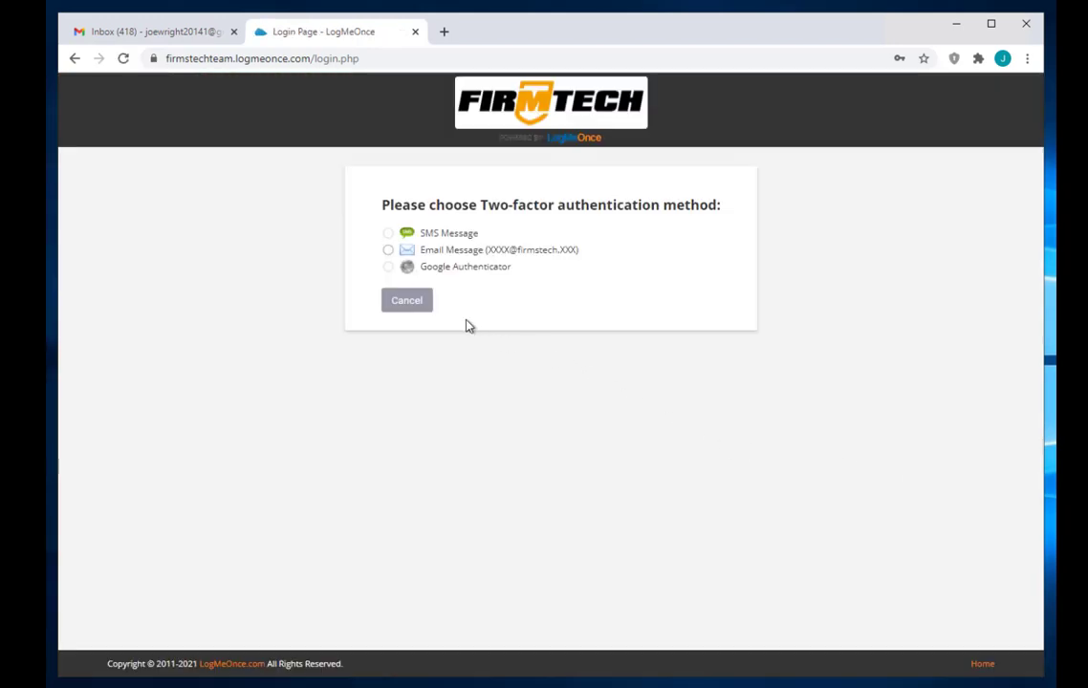
left_click(388, 251)
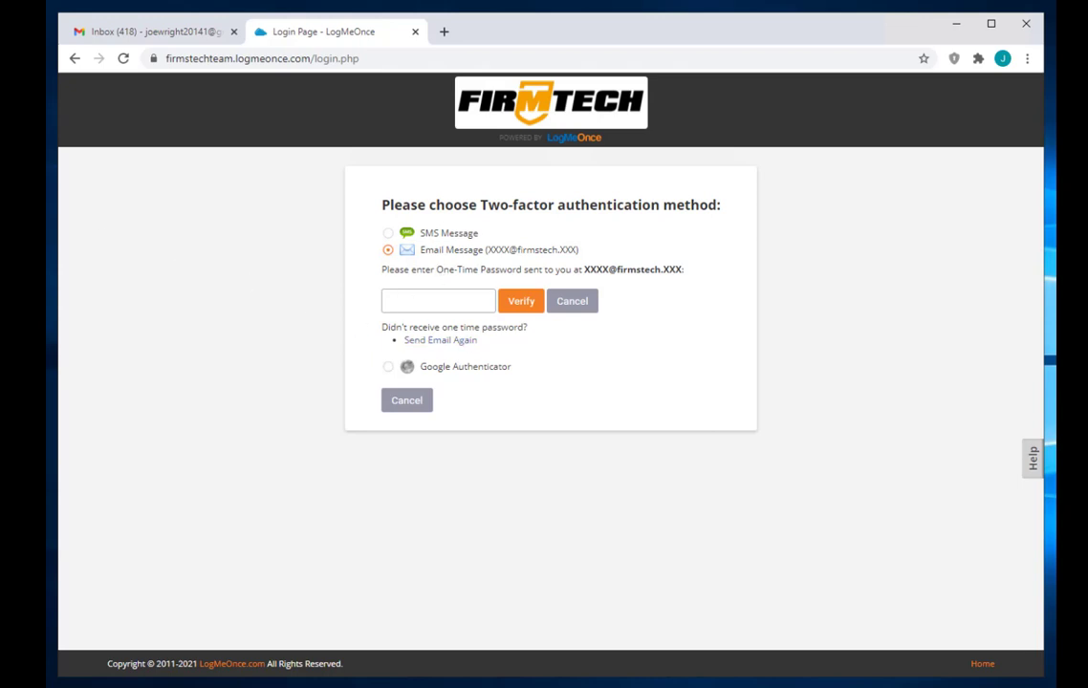
Paste the one-time code emailed to Roundcube and verify it to complete login
key("alt+Tab")
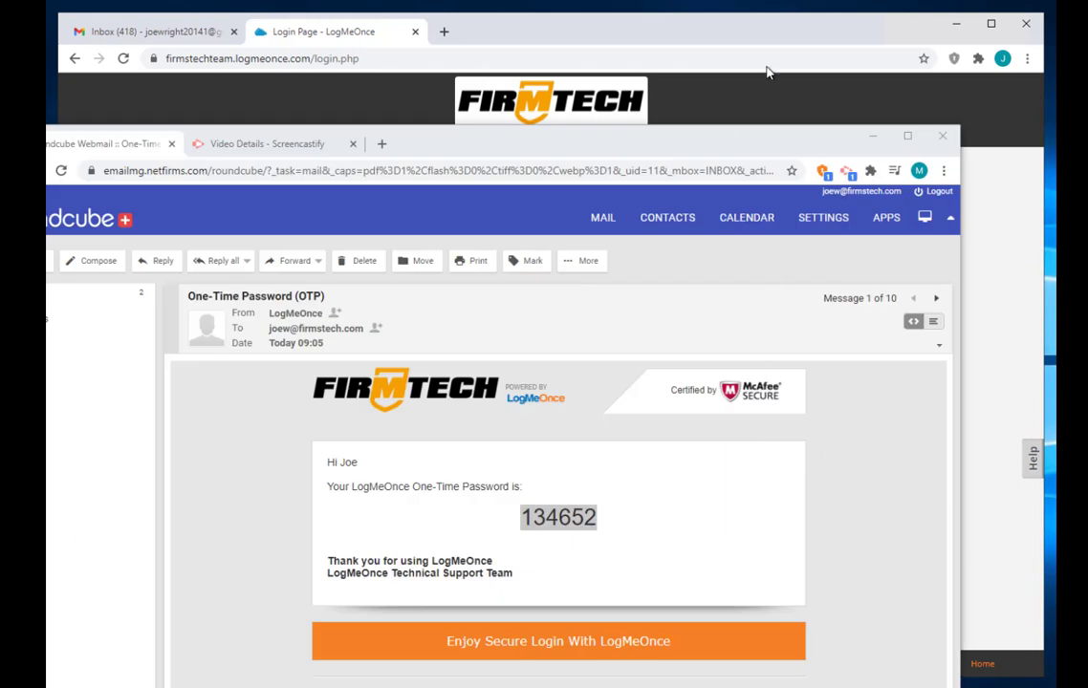
left_click(809, 116)
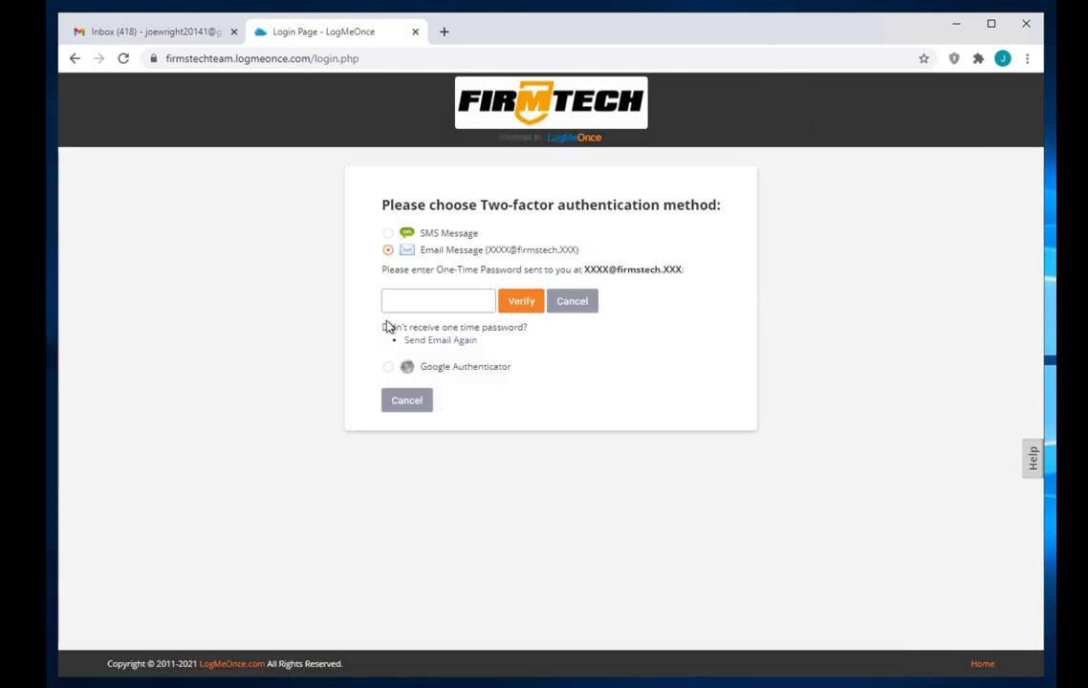
left_click(395, 301)
key("ctrl+v")
left_click(517, 302)
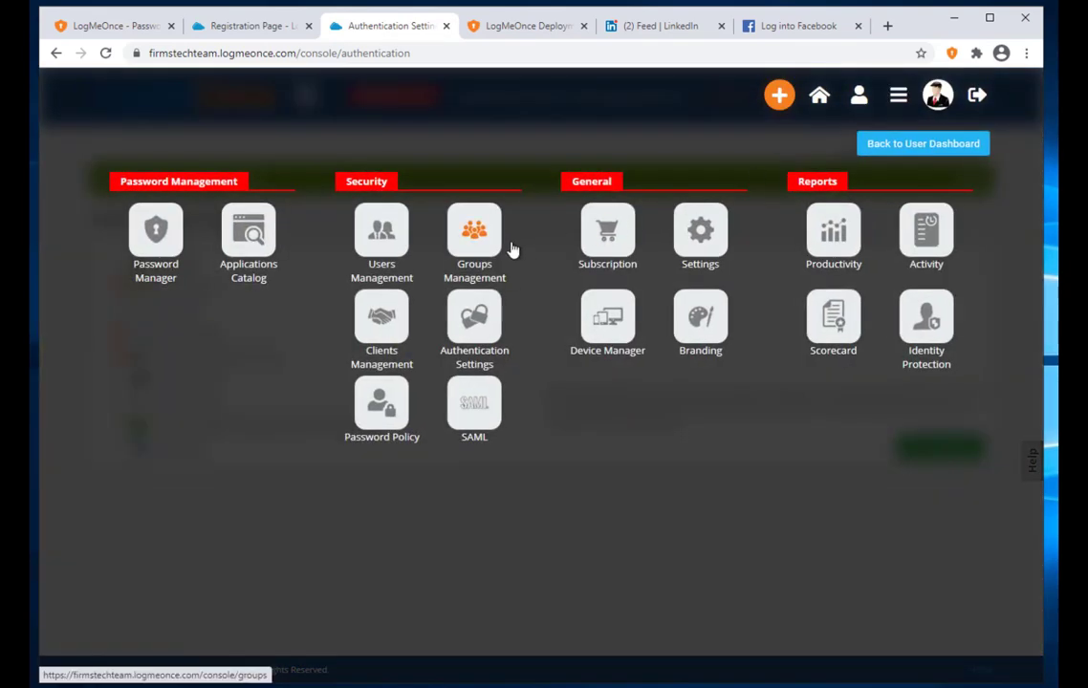
On Password Policy, inspect master Leaked Passwords and the A-Z requirement, leaving both unchanged
left_click(368, 409)
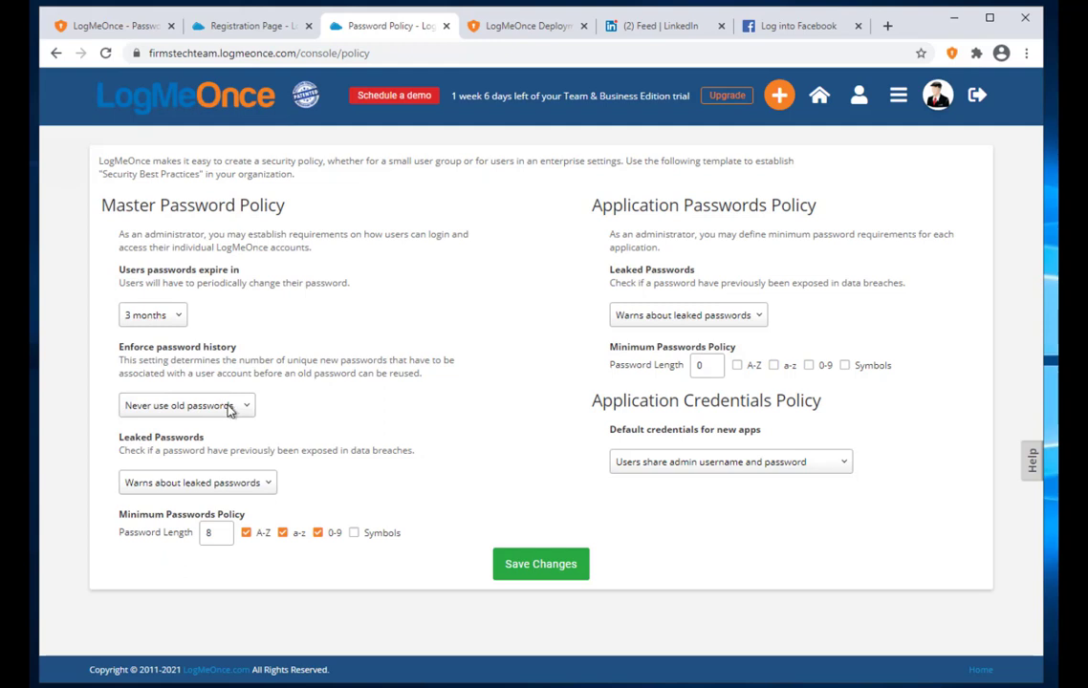
left_click(267, 488)
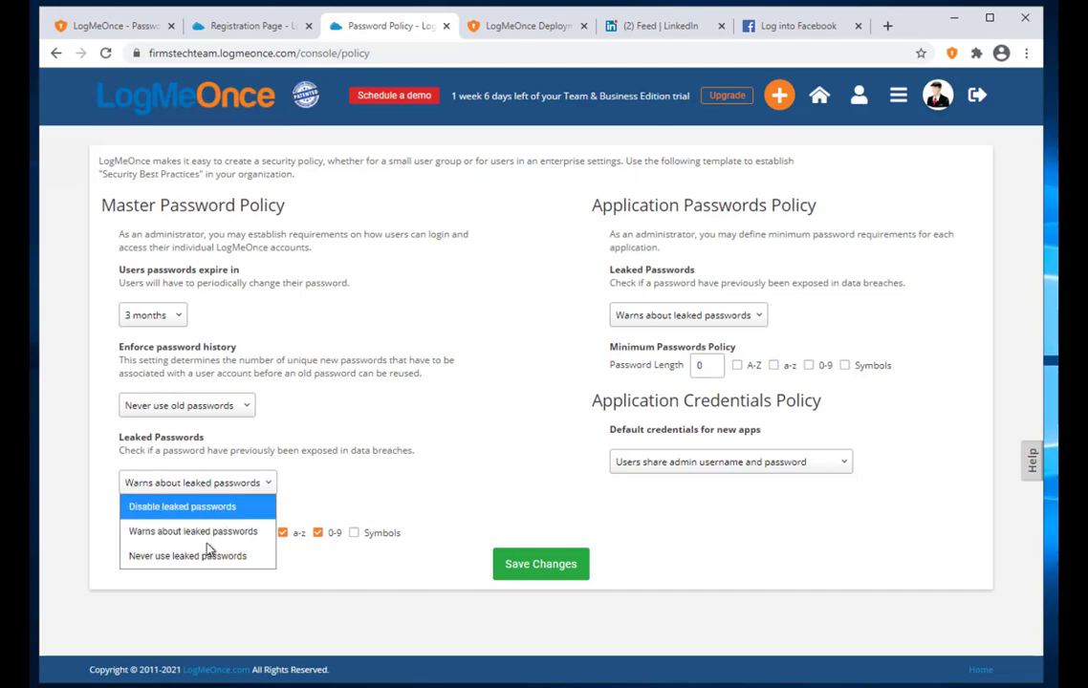
left_click(417, 435)
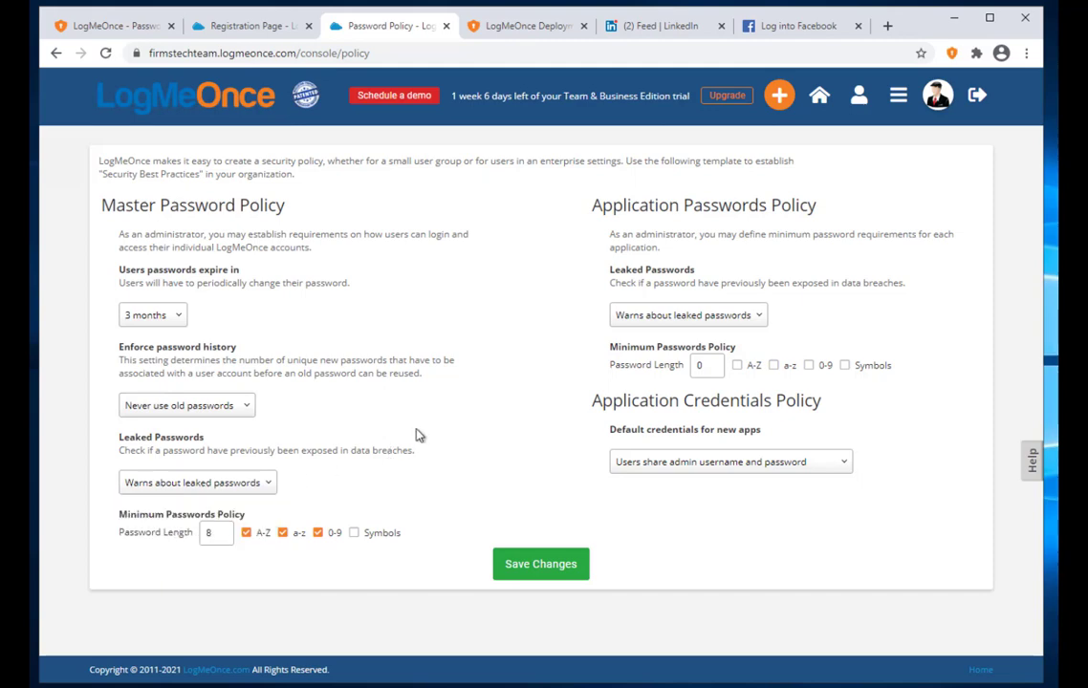
left_click(246, 533)
left_click(245, 532)
Inspect the application Leaked Passwords and new-app default credential choices without changing them
left_click(669, 318)
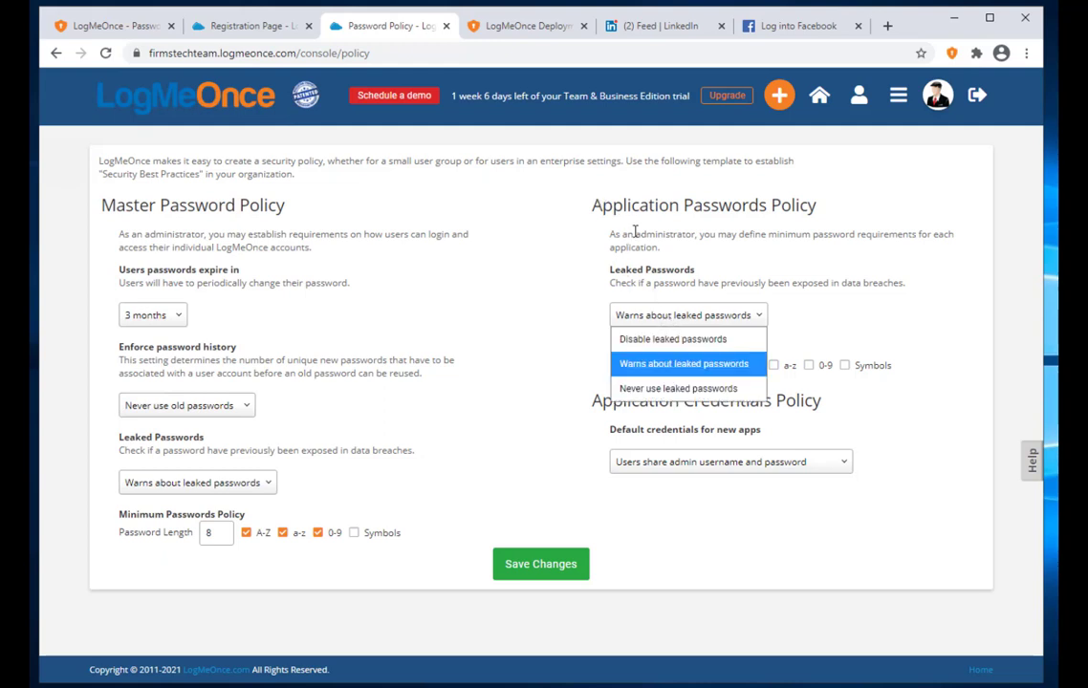
left_click(658, 268)
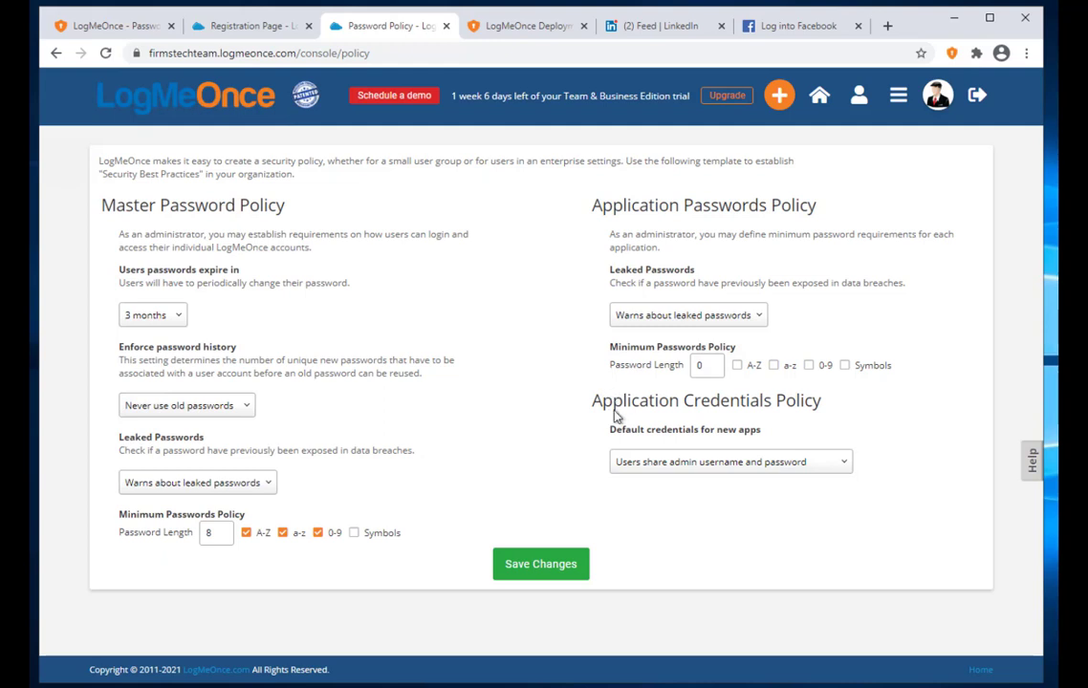
left_click(646, 464)
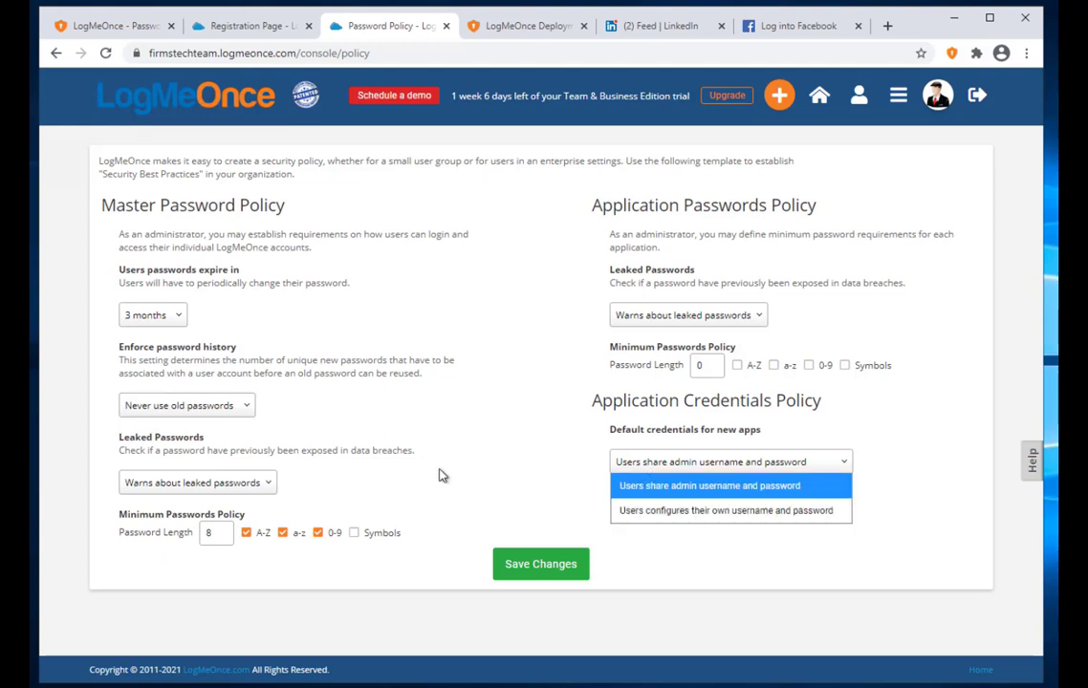
left_click(514, 459)
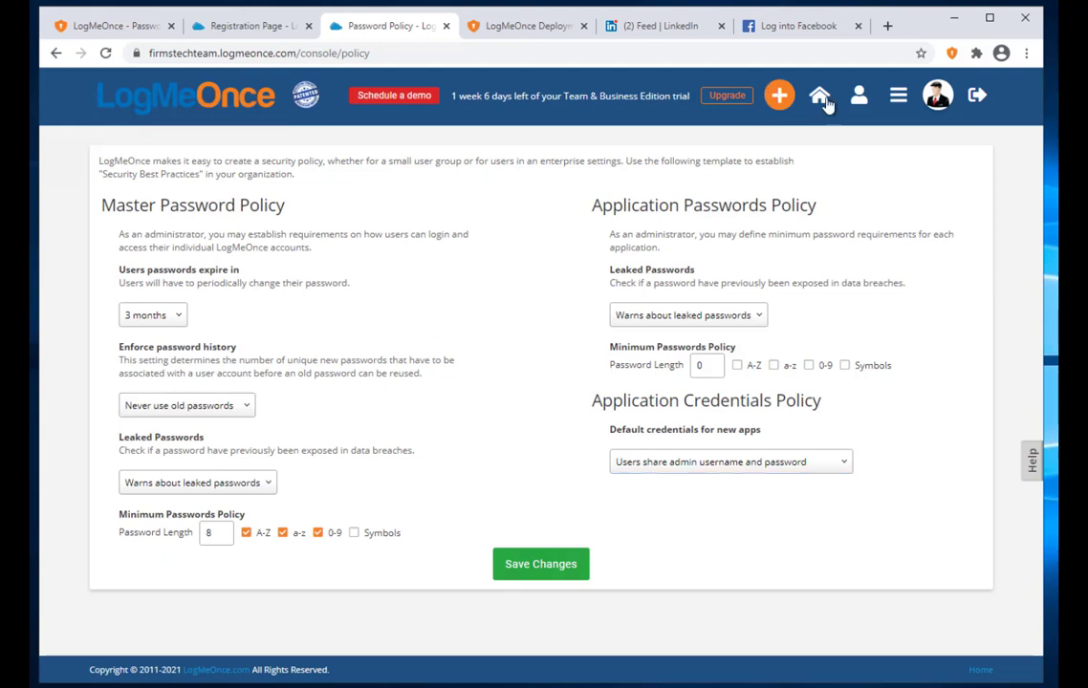
left_click(898, 99)
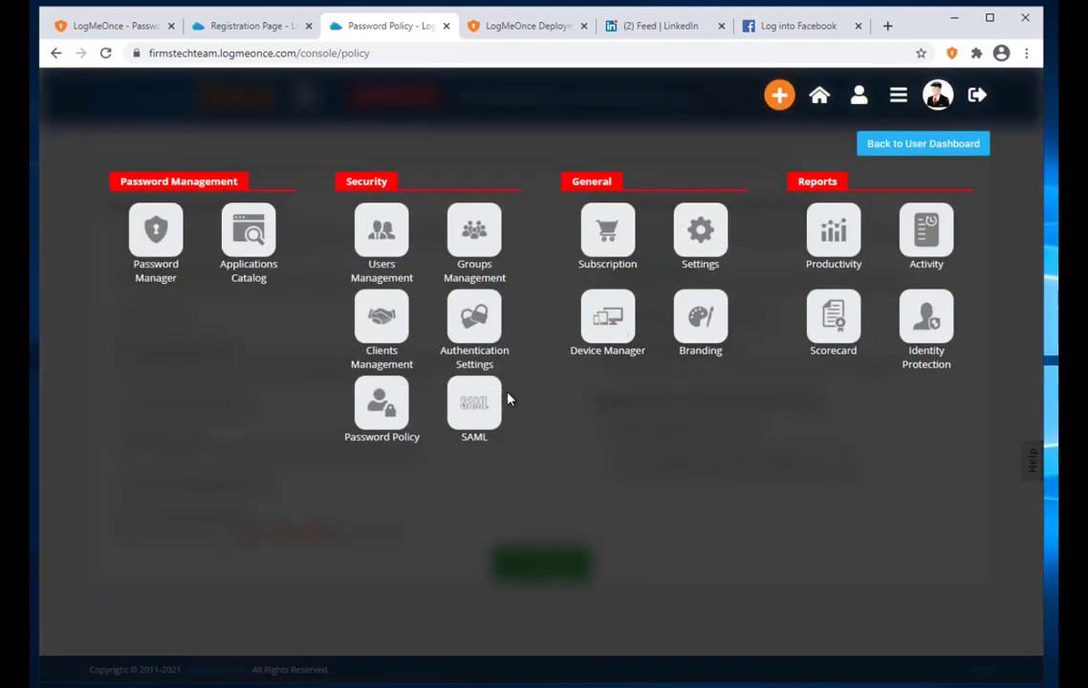
On the SAML page, start adding an identity provider then cancel, leaving 0 providers
left_click(486, 409)
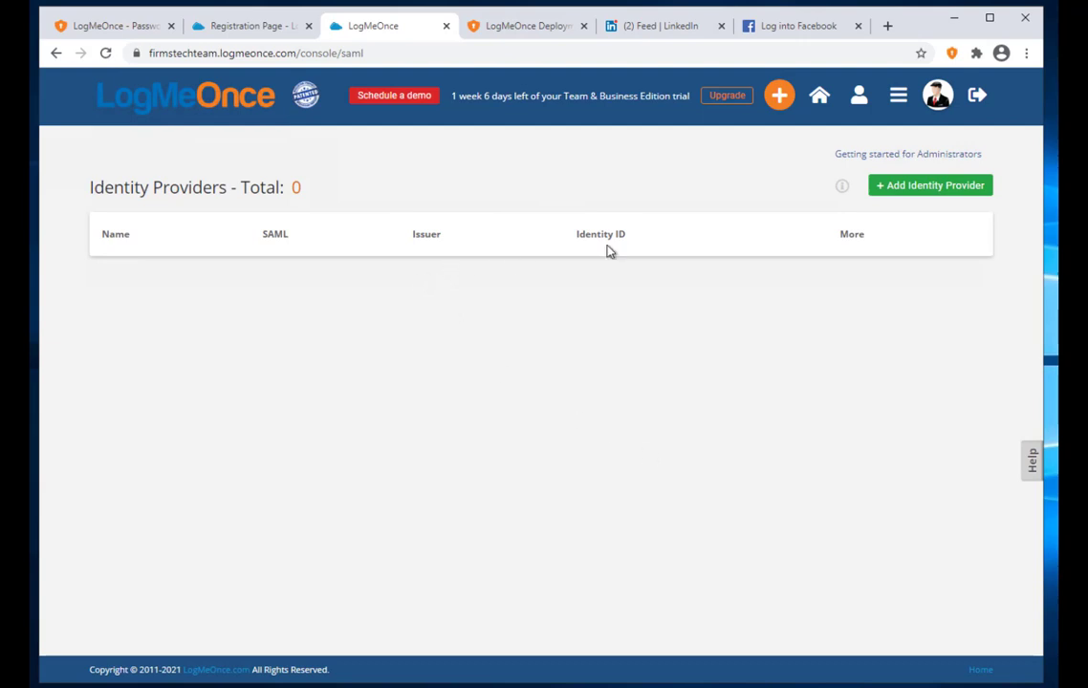
left_click(886, 189)
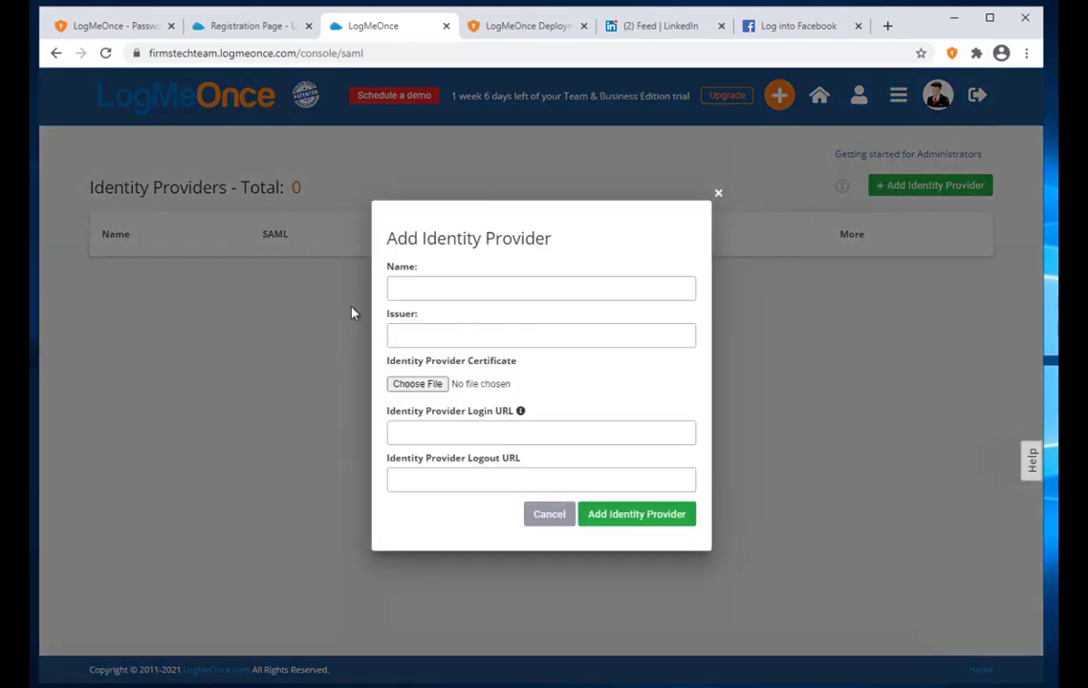
left_click(553, 522)
left_click(899, 98)
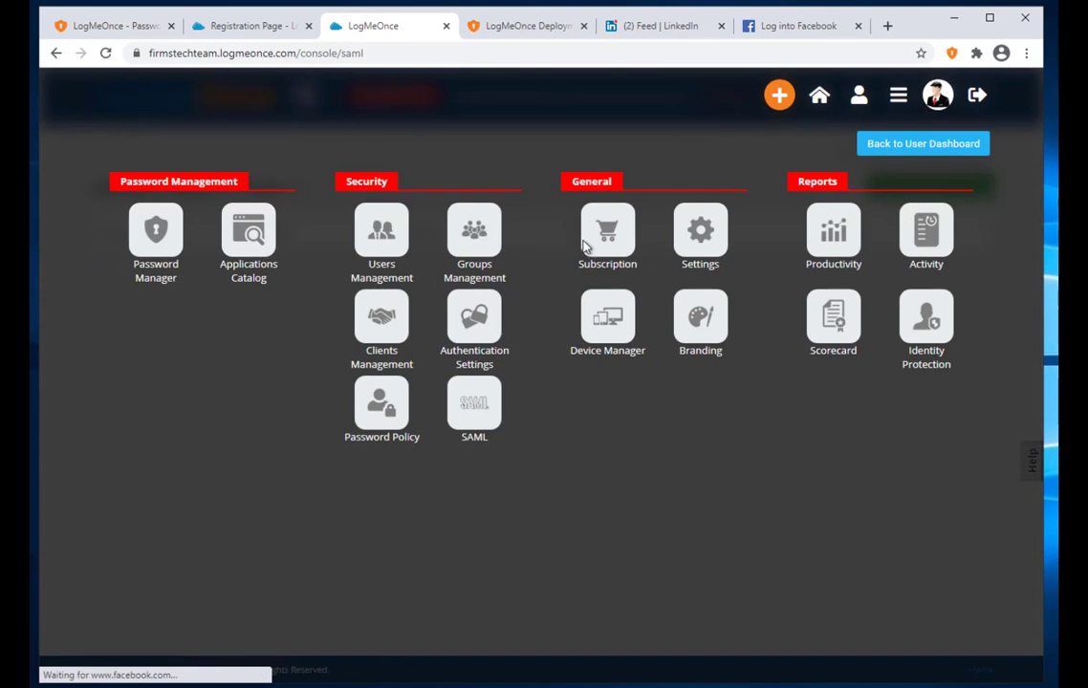
Open Device Manager and show EC2AMAZ-C7E1QNQ's location in the Map panel
left_click(620, 326)
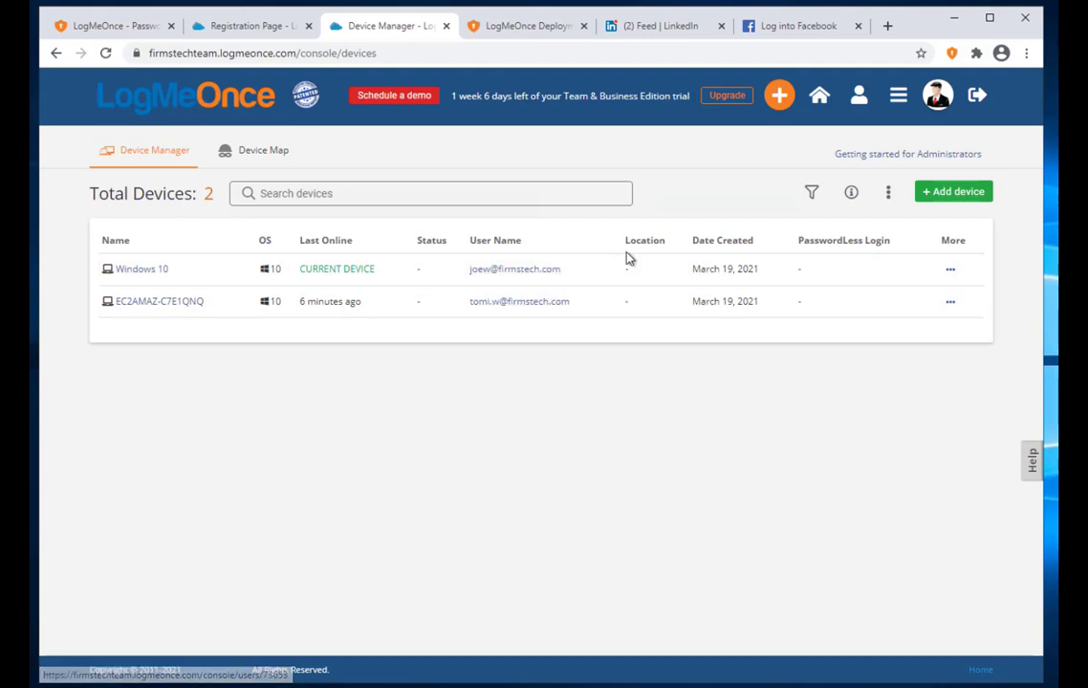
left_click(851, 193)
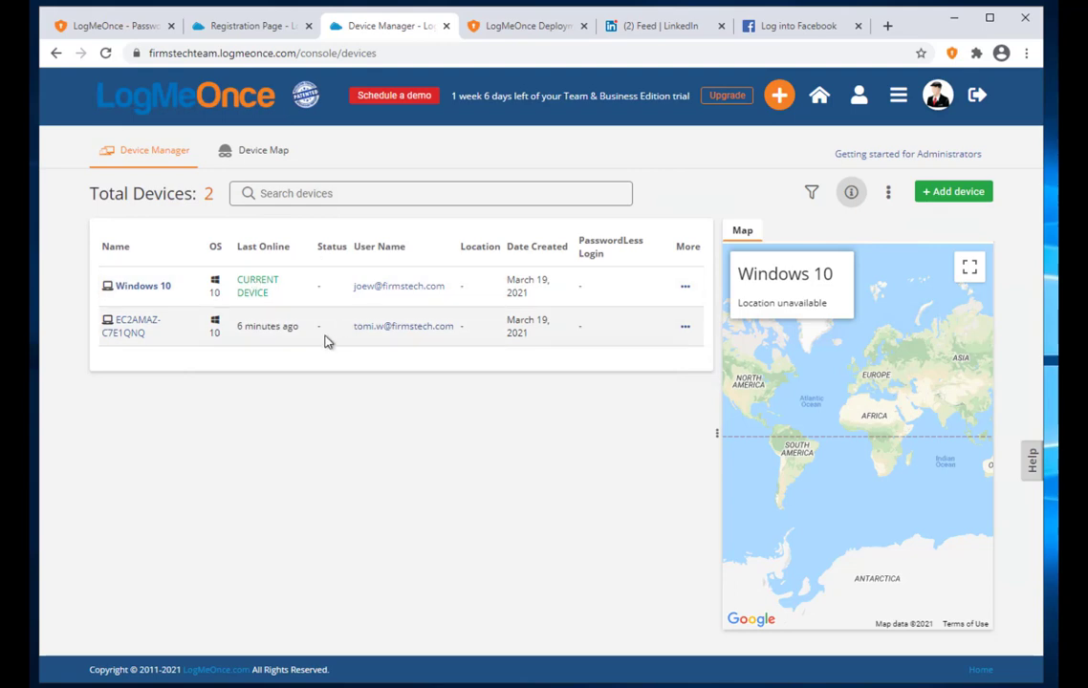
left_click(141, 335)
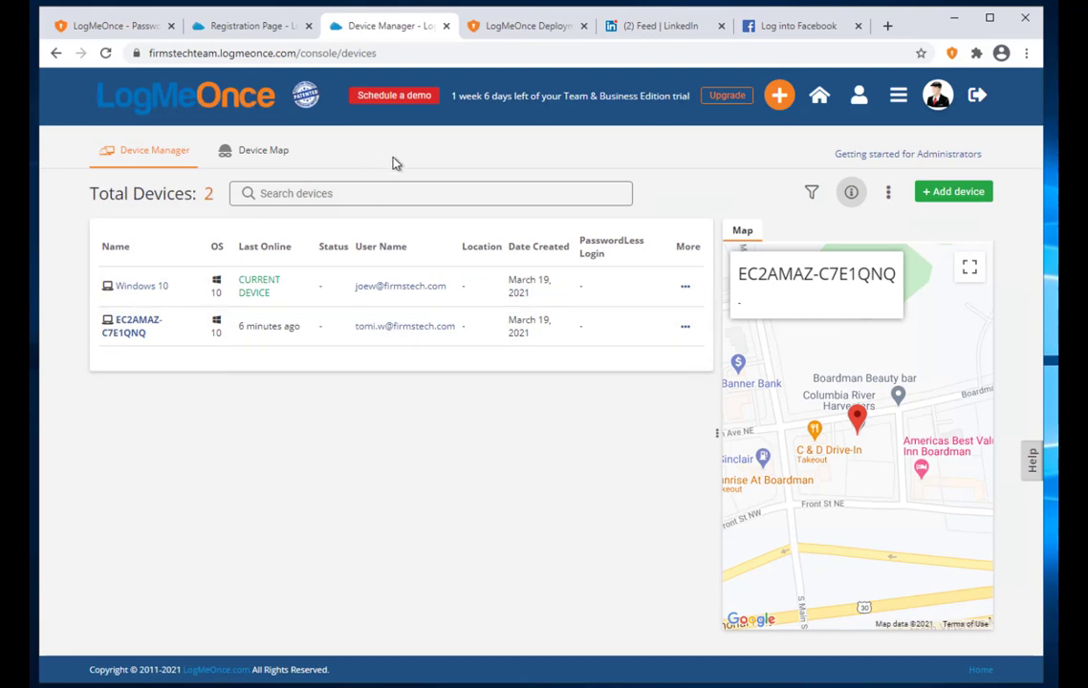
Attempt to add a security-key device, then cancel after the request times out
left_click(932, 194)
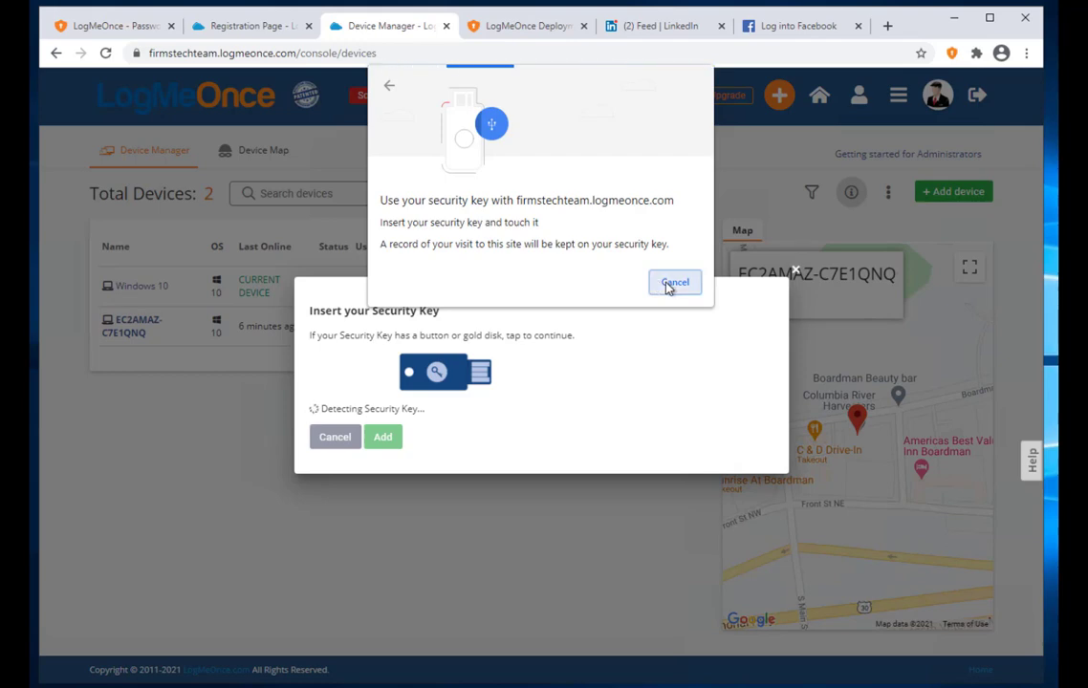
left_click(669, 286)
left_click(538, 421)
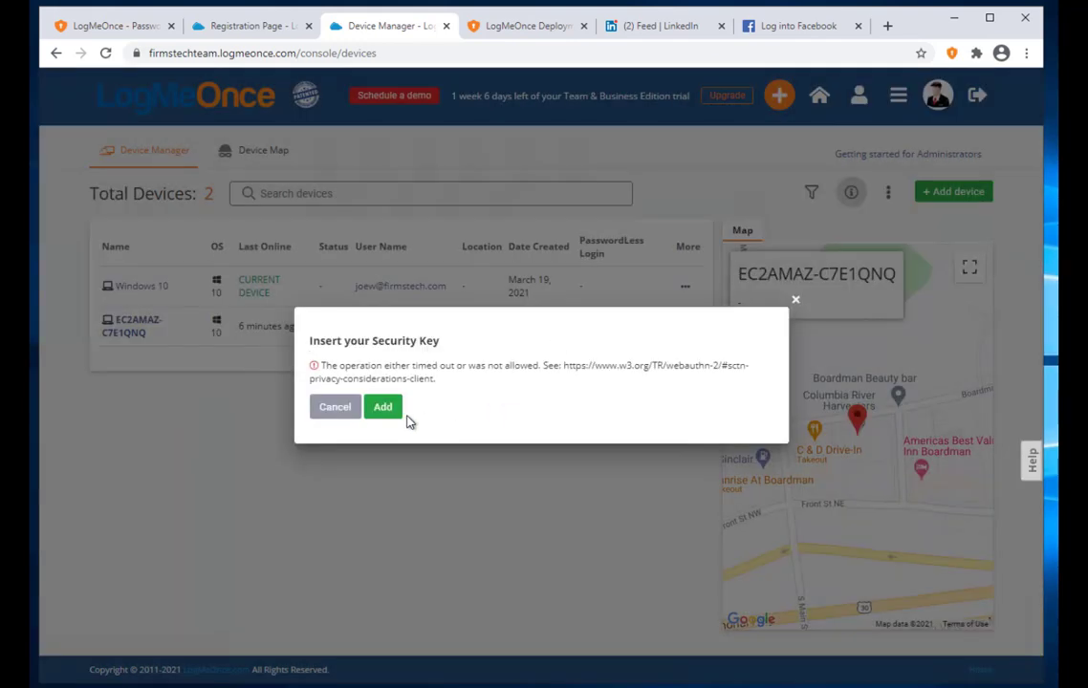
left_click(334, 409)
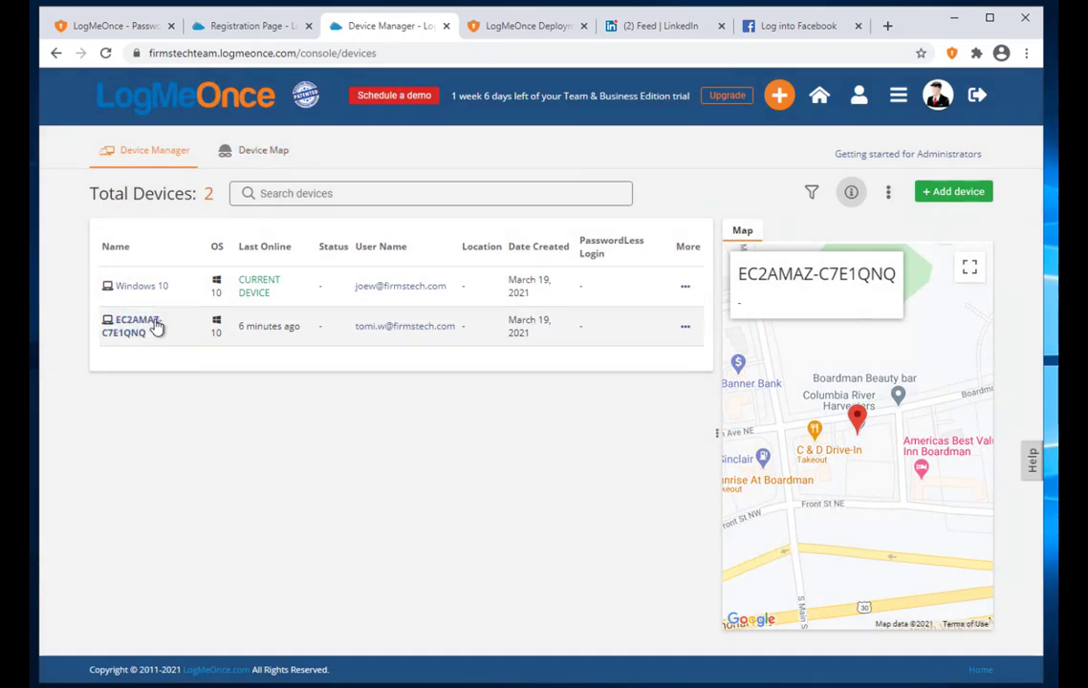
Open the Device Map and place the two signed-in Firefox windows side by side
left_click(254, 153)
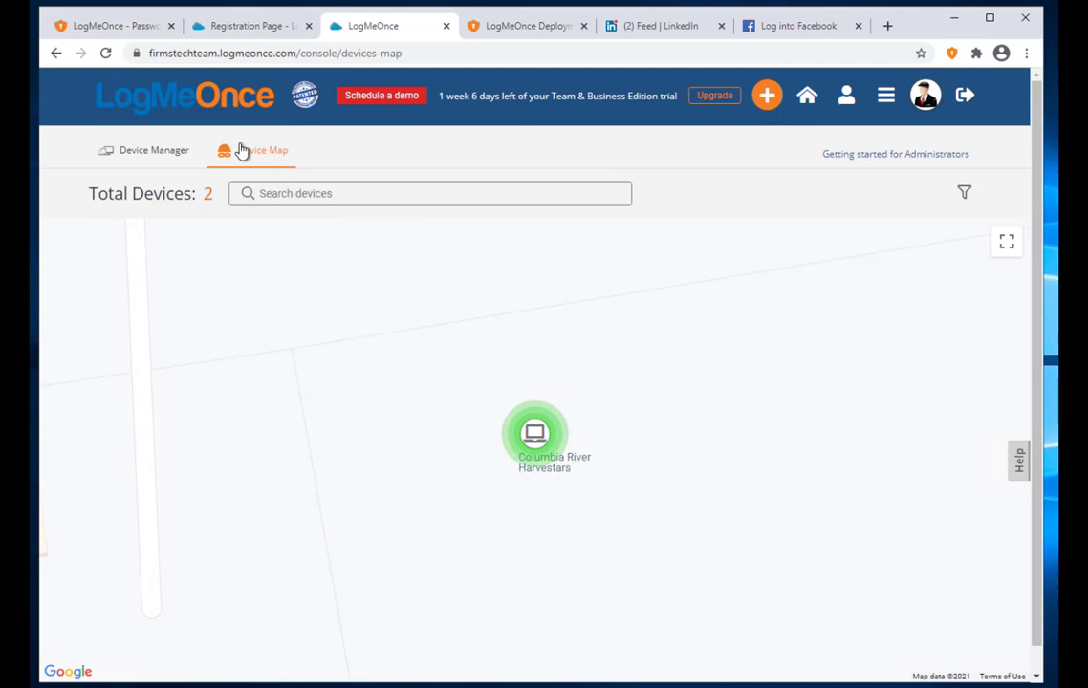
scroll(284, 277, "up", 5)
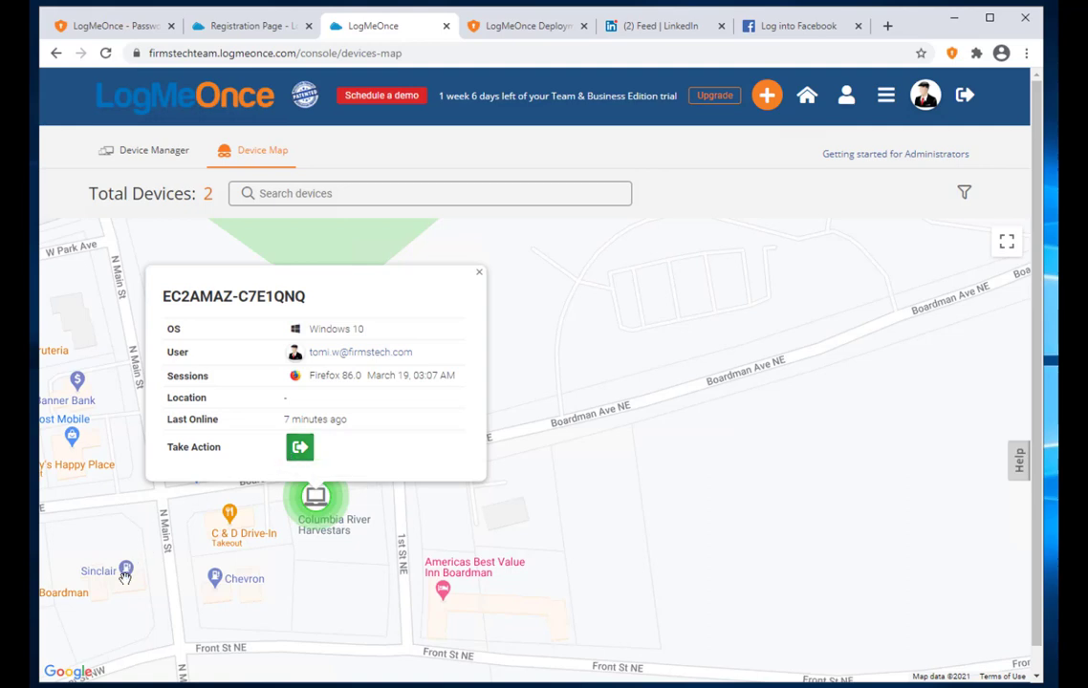
mouse_move(72, 685)
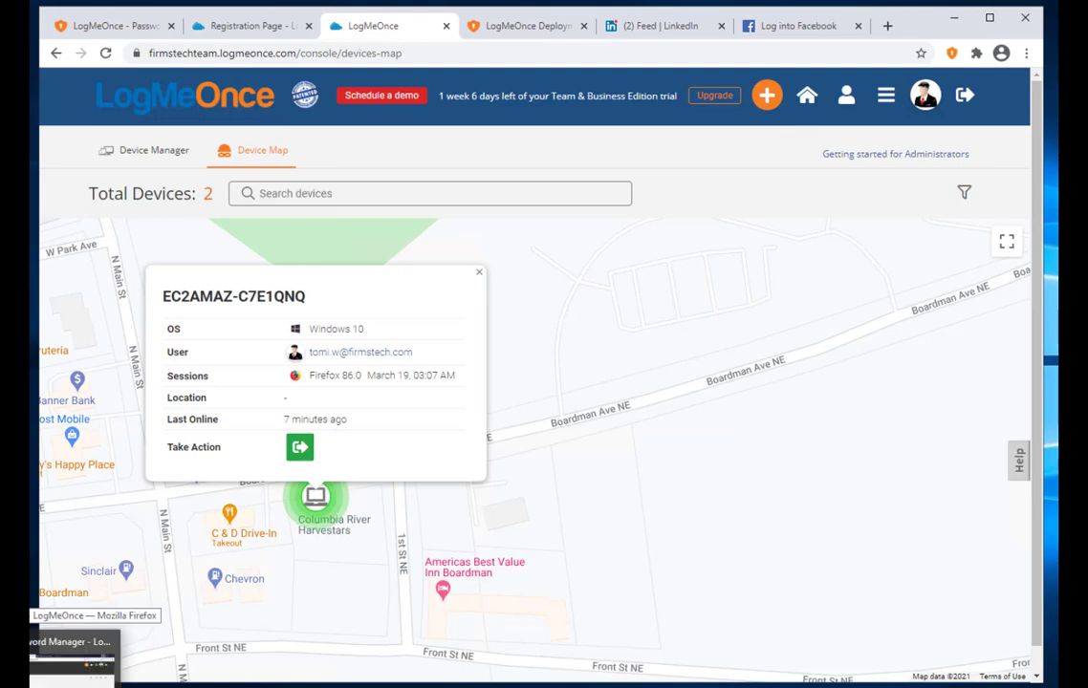
left_click(72, 657)
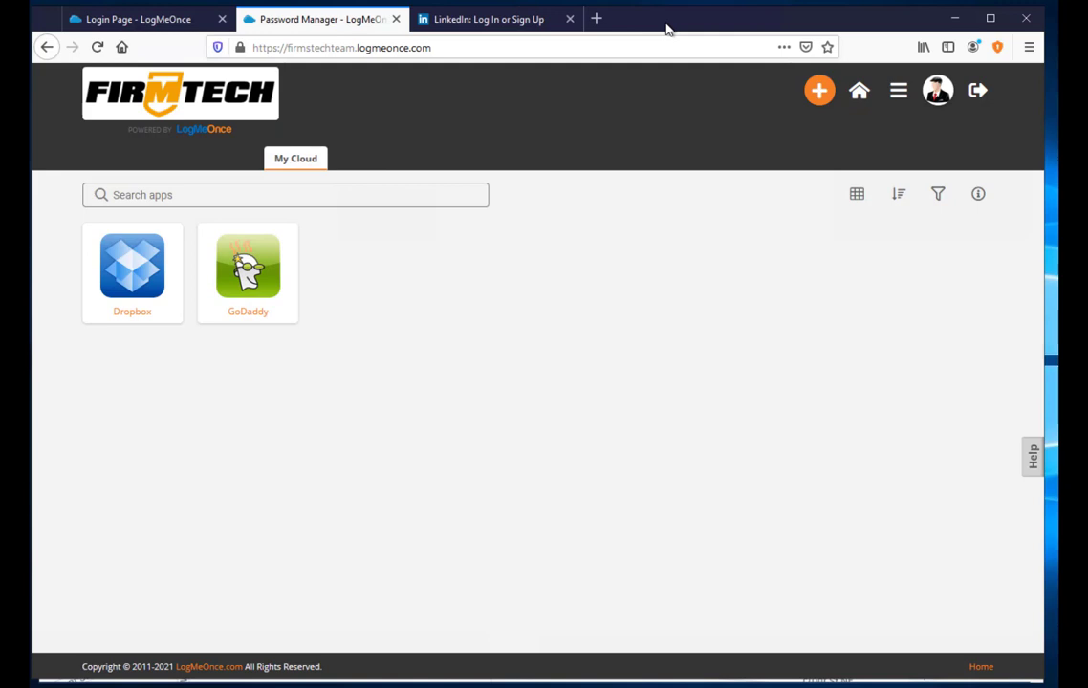
left_click_drag(666, 28, 1056, 21)
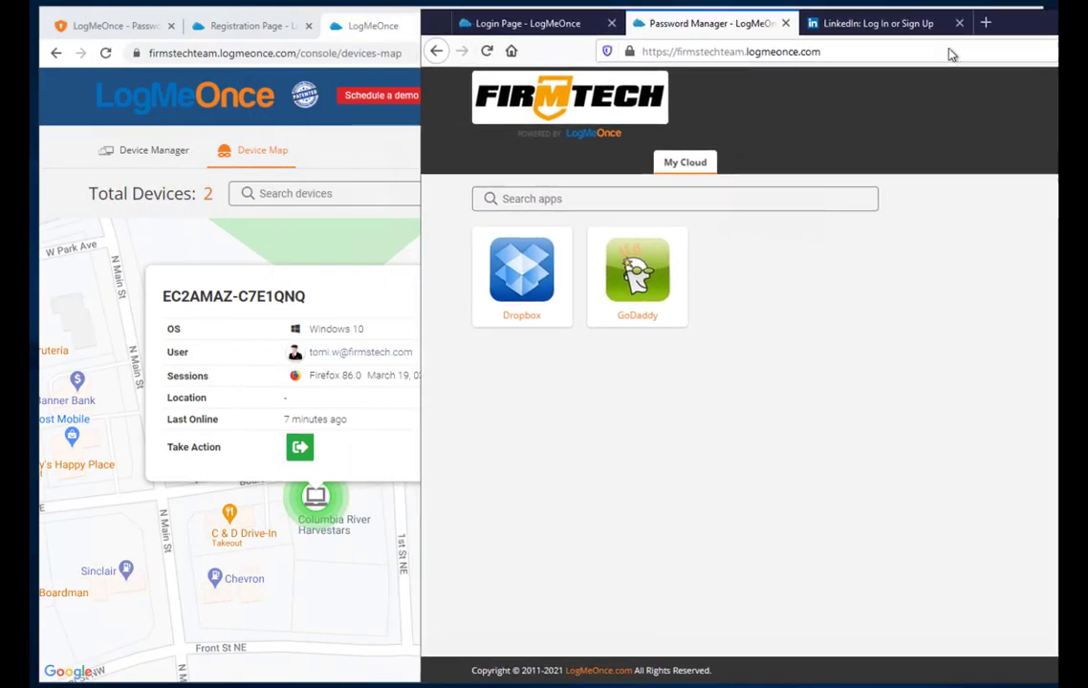
left_click_drag(951, 55, 691, 55)
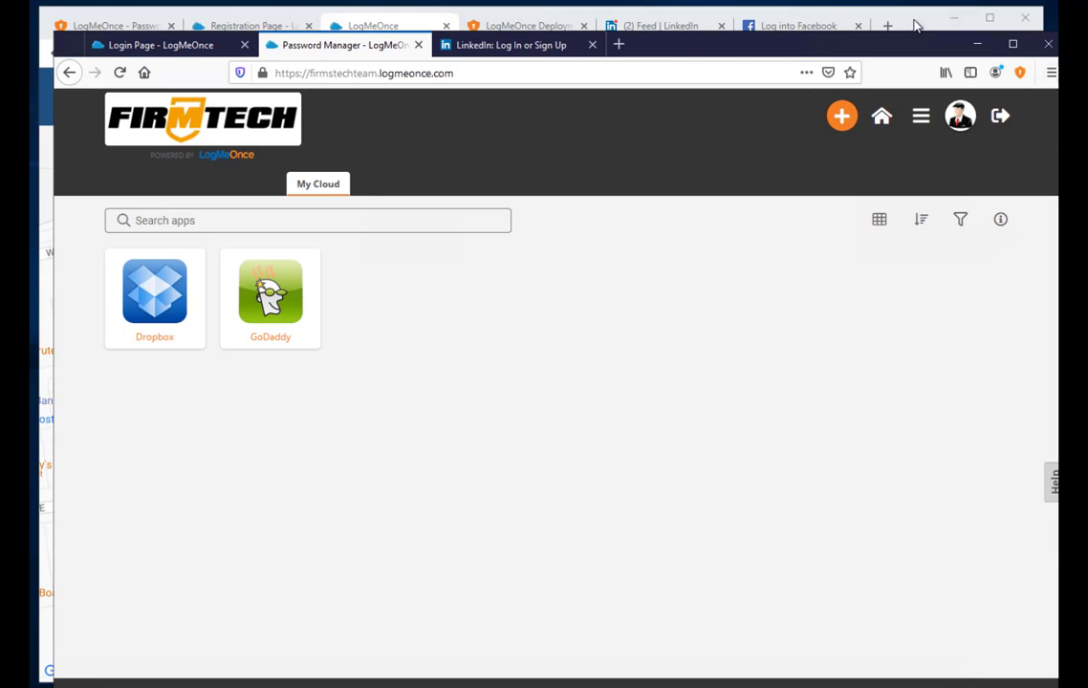
left_click_drag(915, 26, 1082, 22)
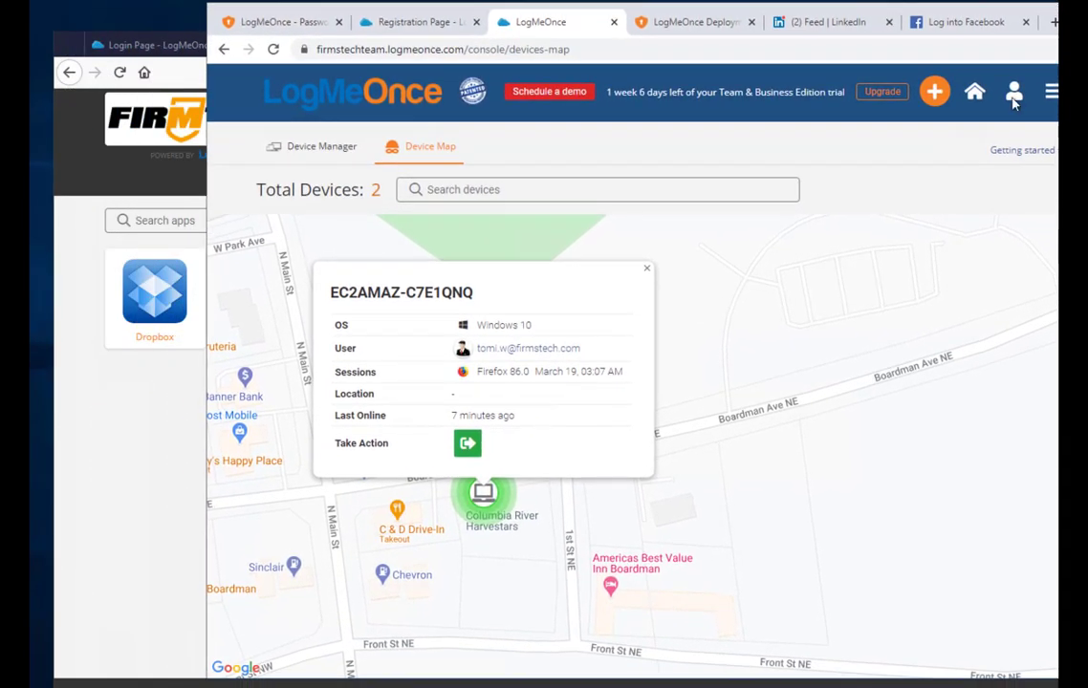
Remotely log out EC2AMAZ-C7E1QNQ and reload the other window to confirm the logout
left_click(466, 451)
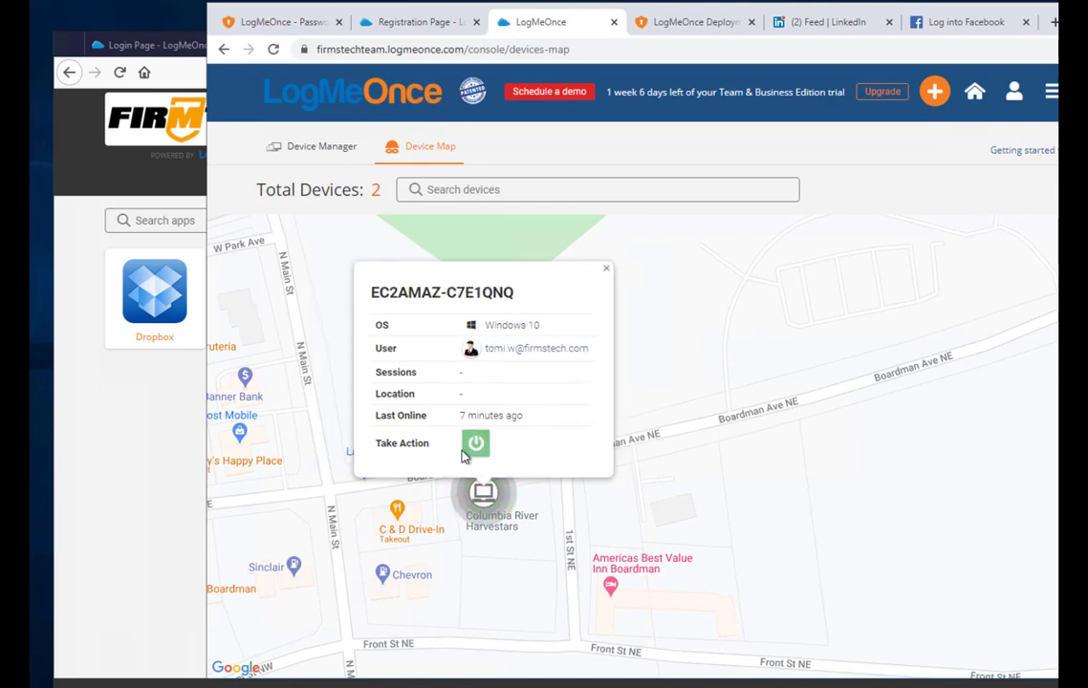
left_click(198, 506)
left_click(119, 73)
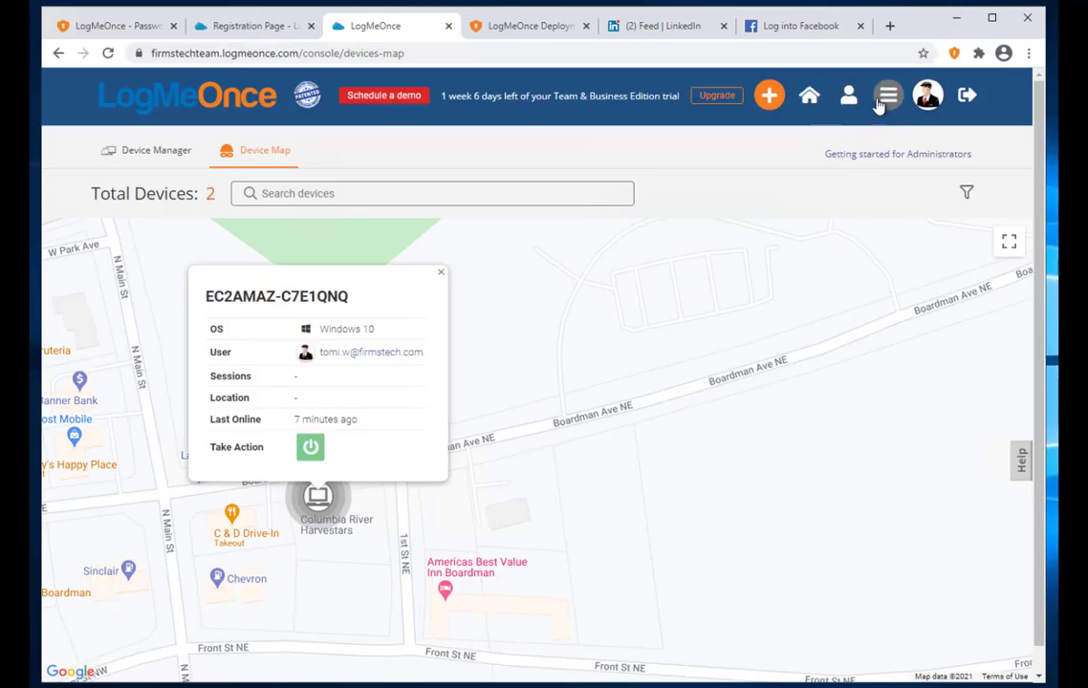
left_click(883, 99)
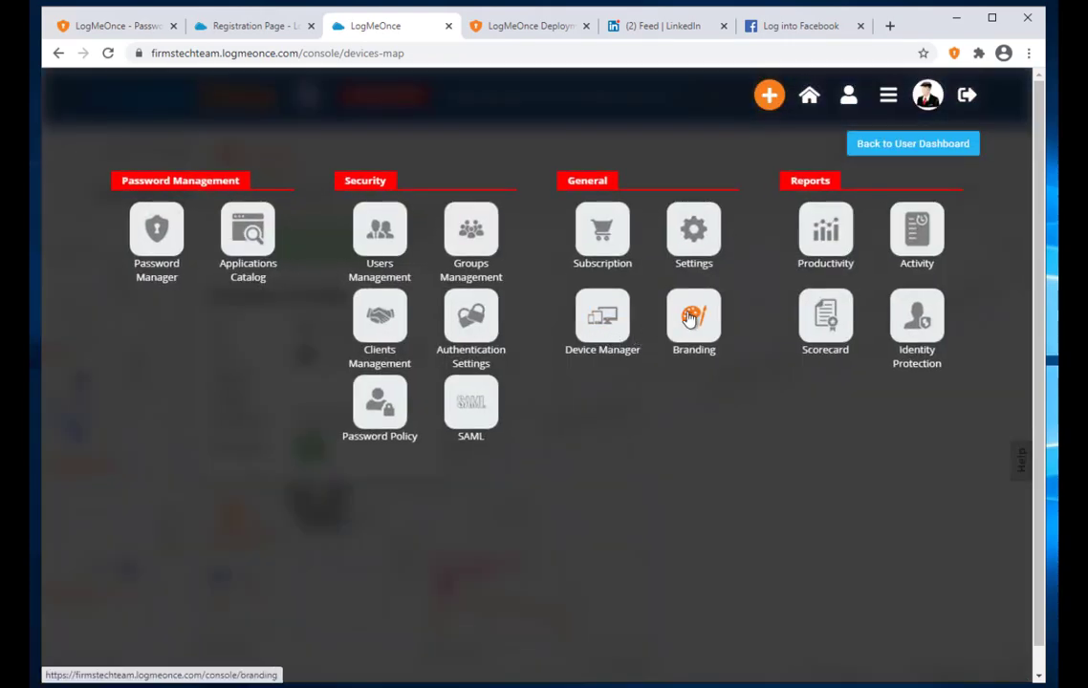
left_click(826, 234)
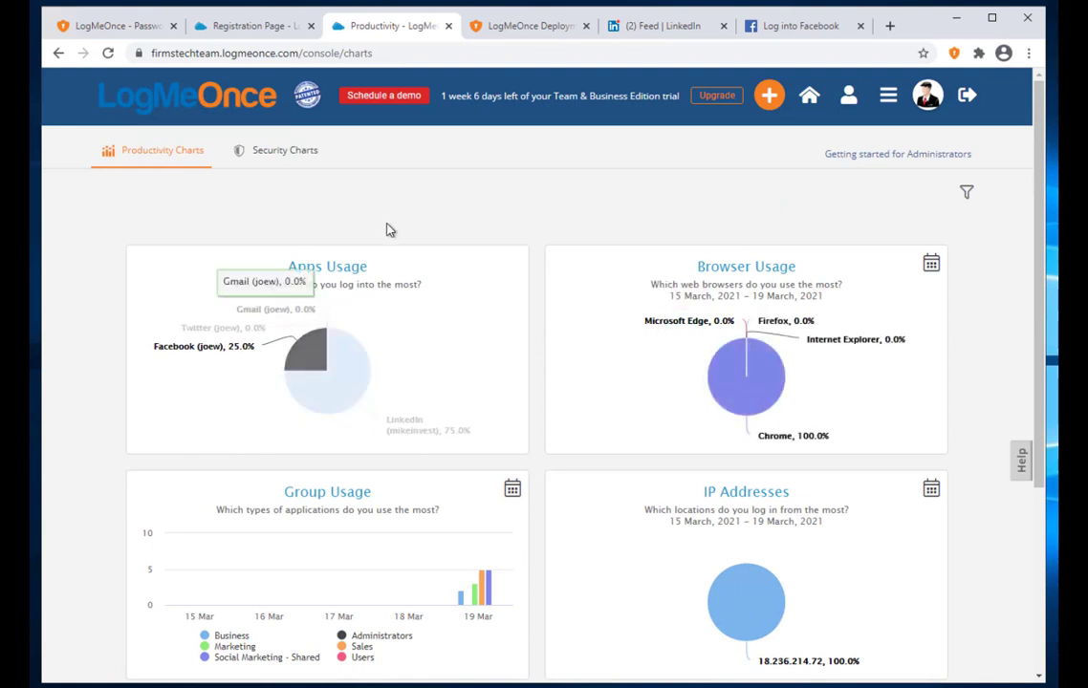
mouse_move(318, 330)
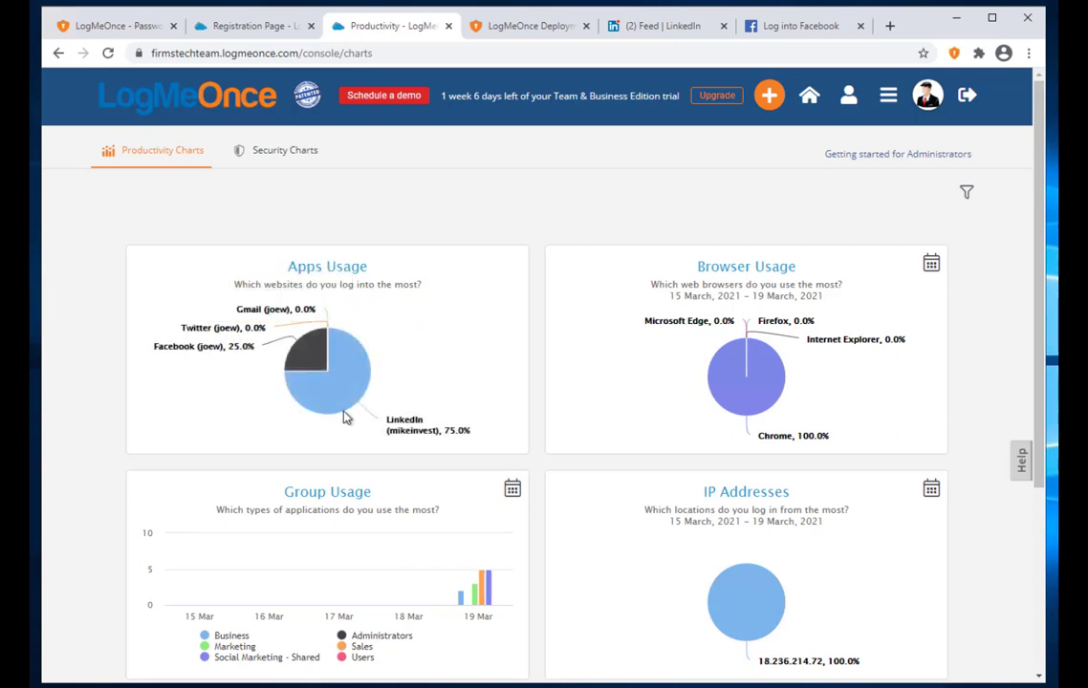
mouse_move(365, 399)
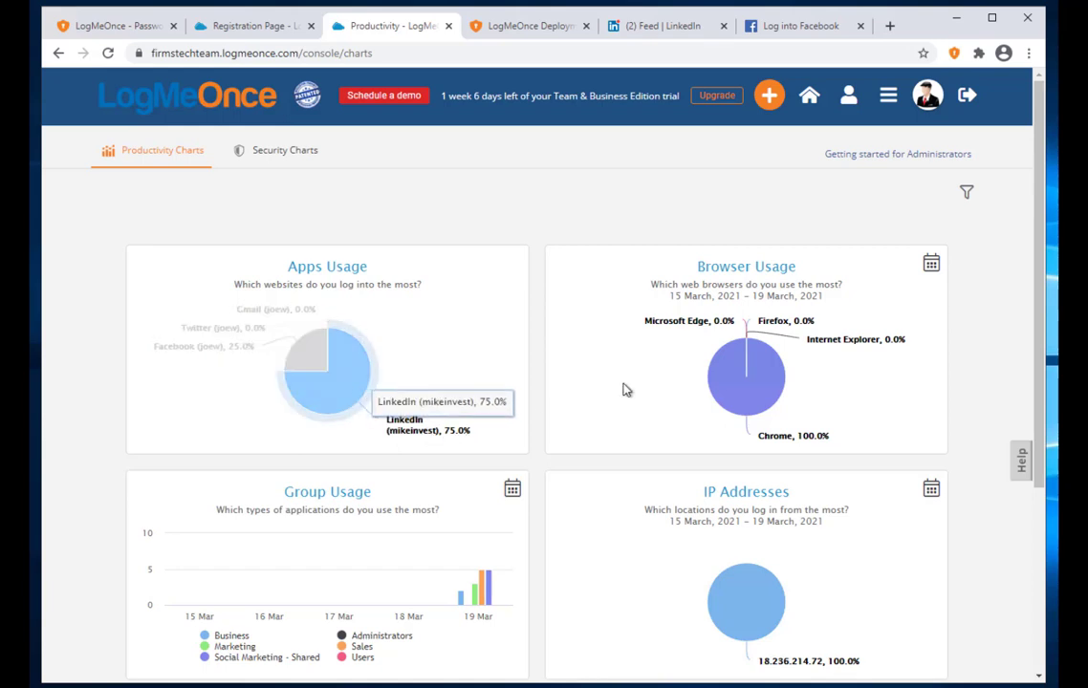
mouse_move(762, 416)
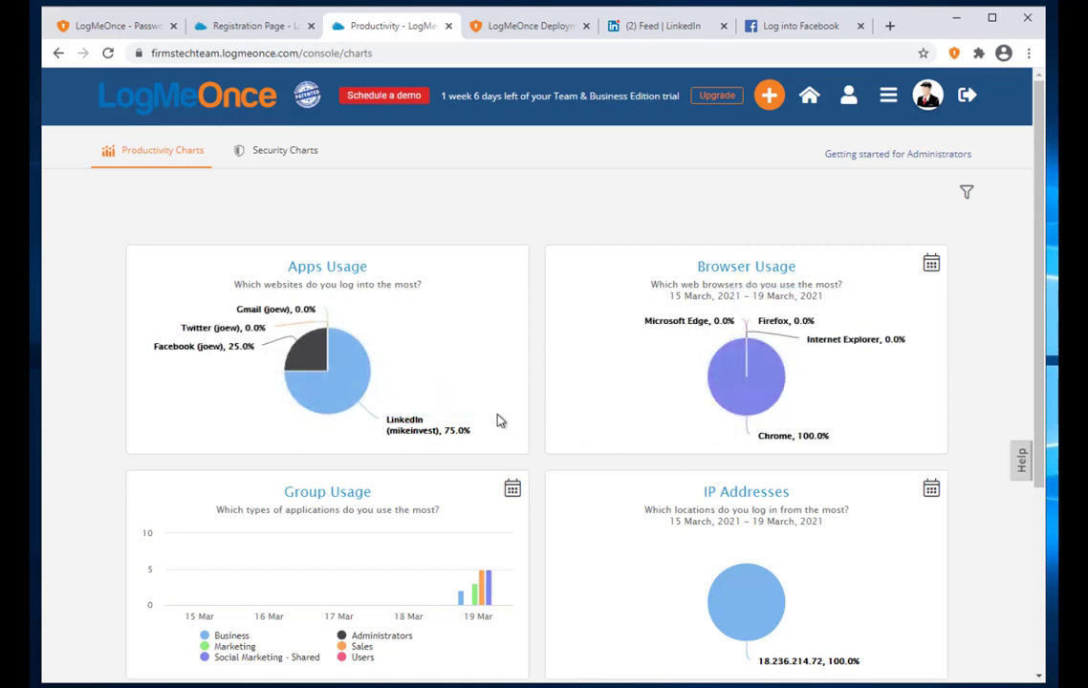
scroll(499, 421, "down", 3)
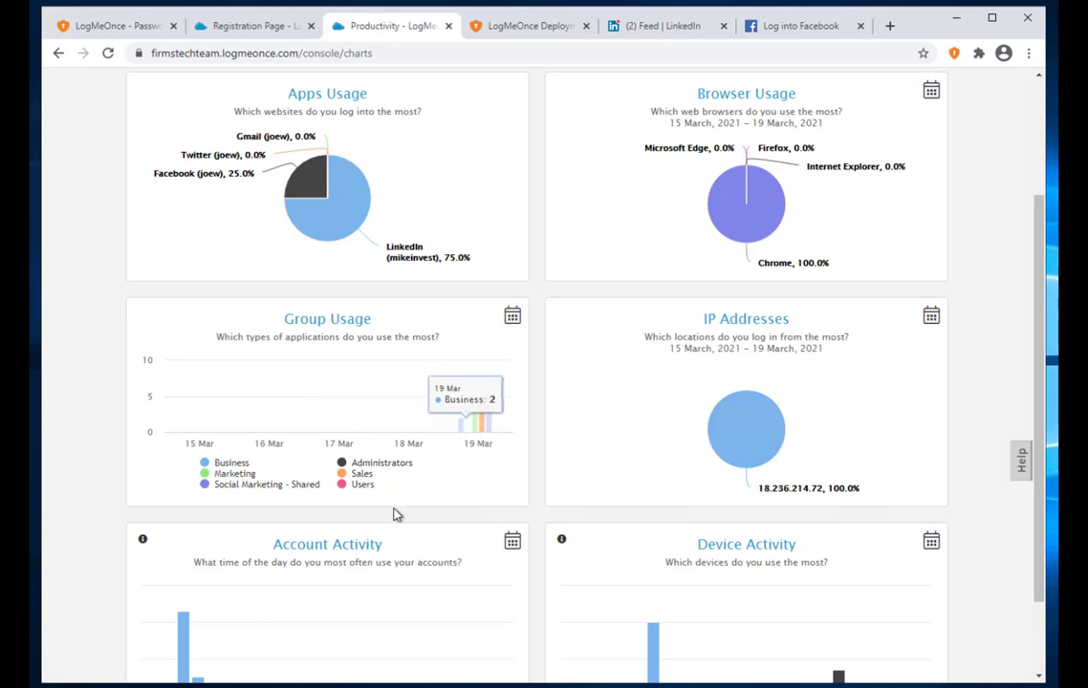
scroll(396, 515, "down", 2)
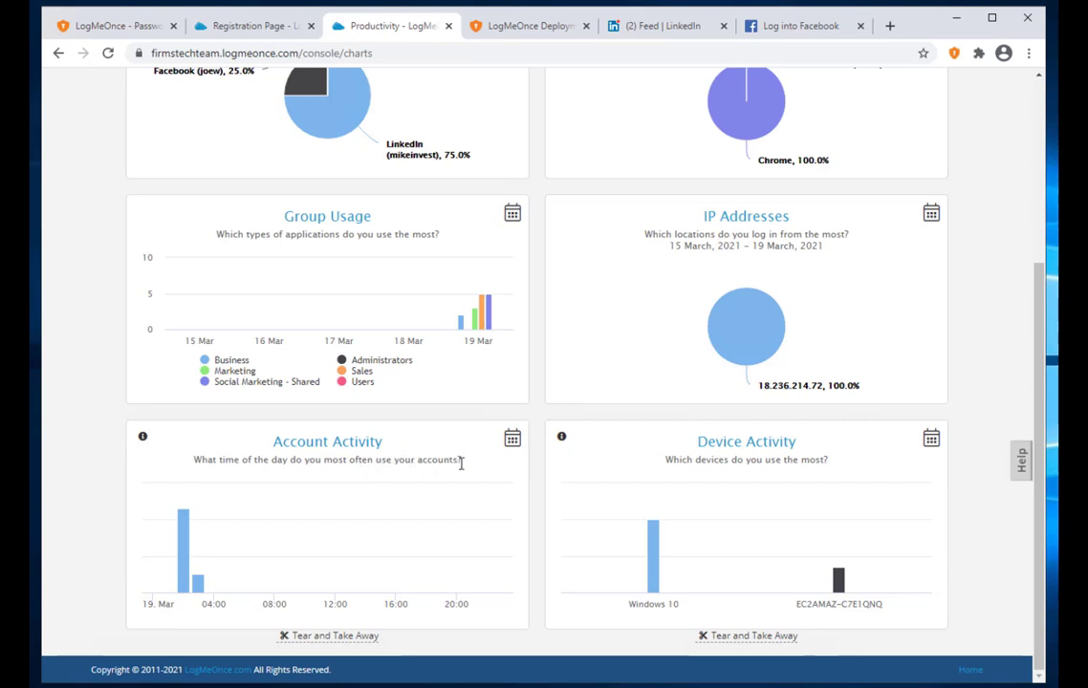
scroll(476, 486, "up", 1)
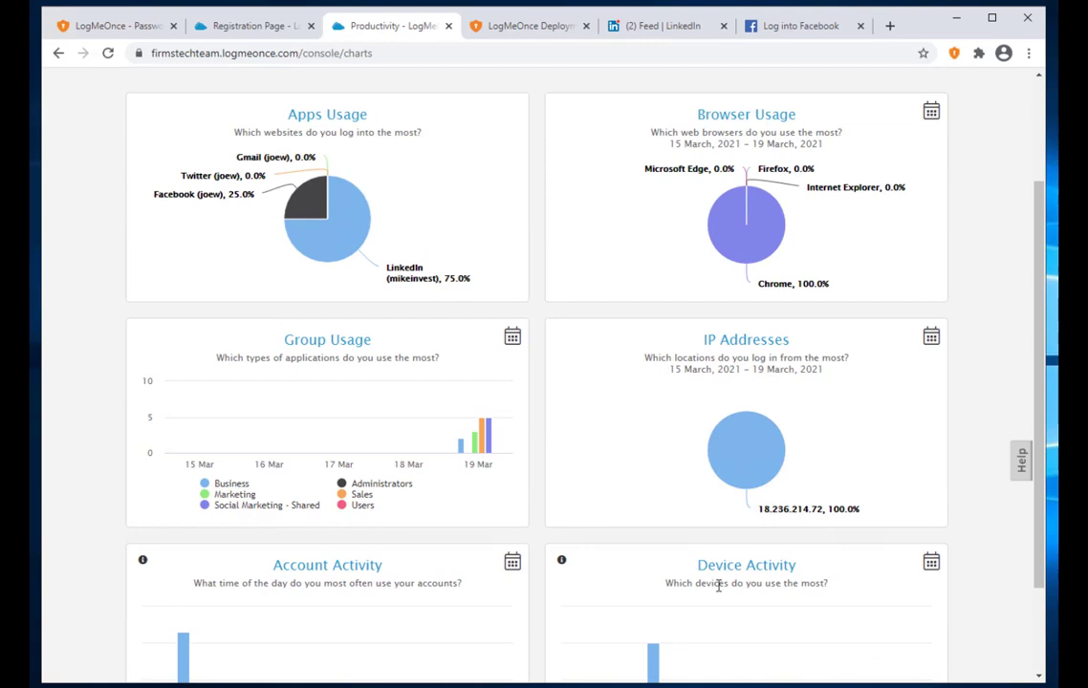
scroll(718, 586, "down", 1)
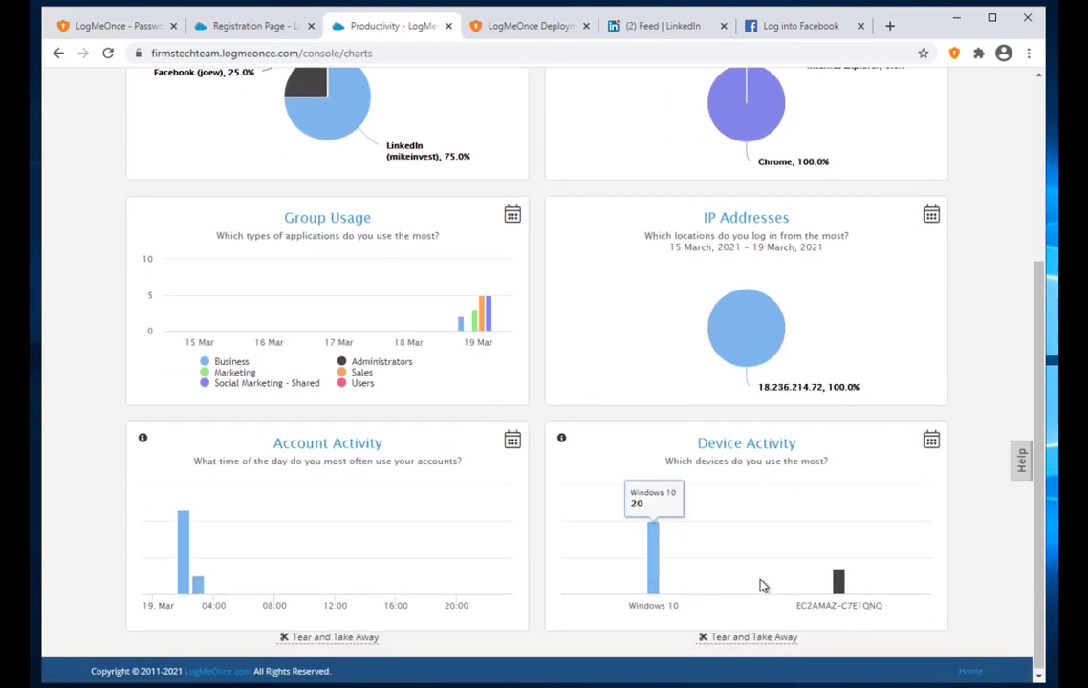
scroll(727, 568, "up", 1)
scroll(765, 578, "down", 1)
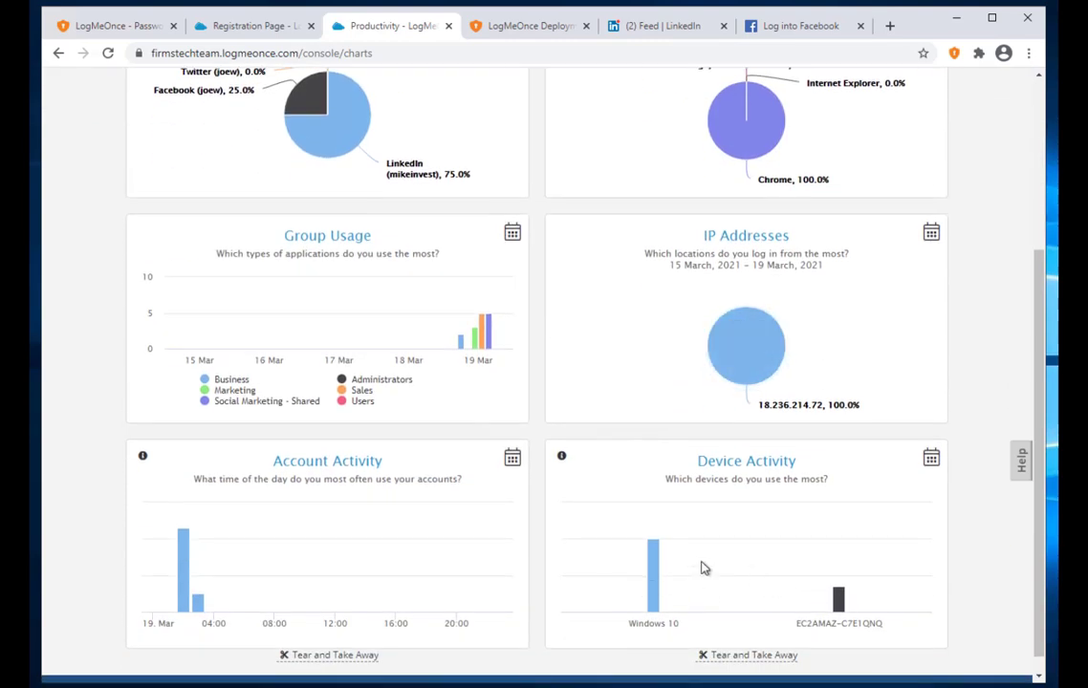
scroll(631, 539, "up", 2)
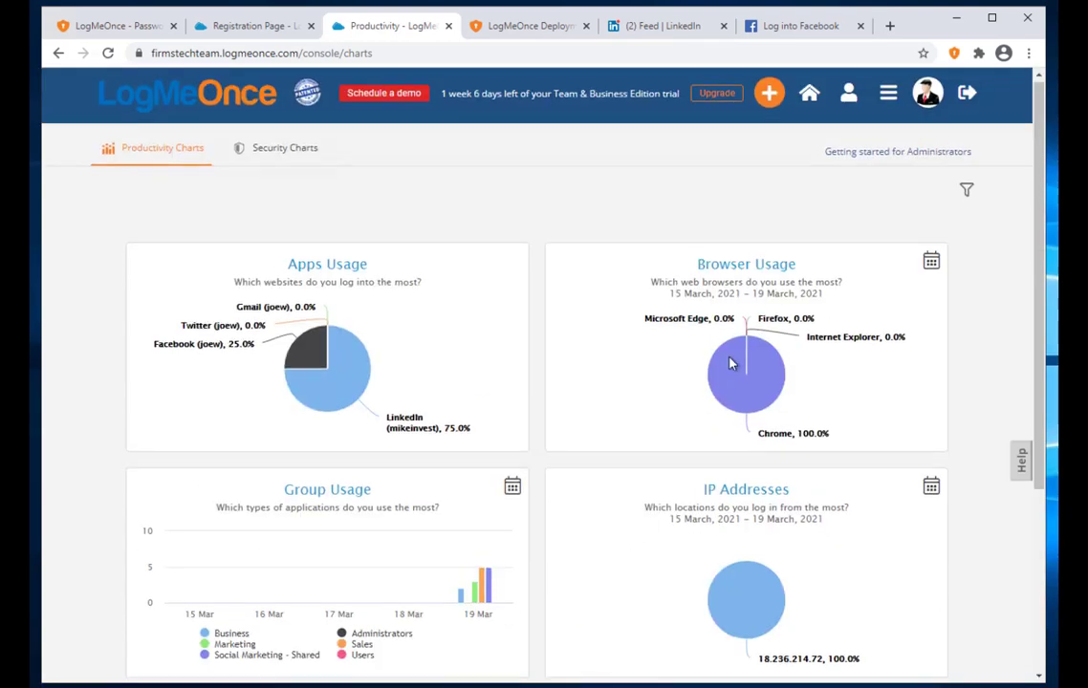
left_click(968, 190)
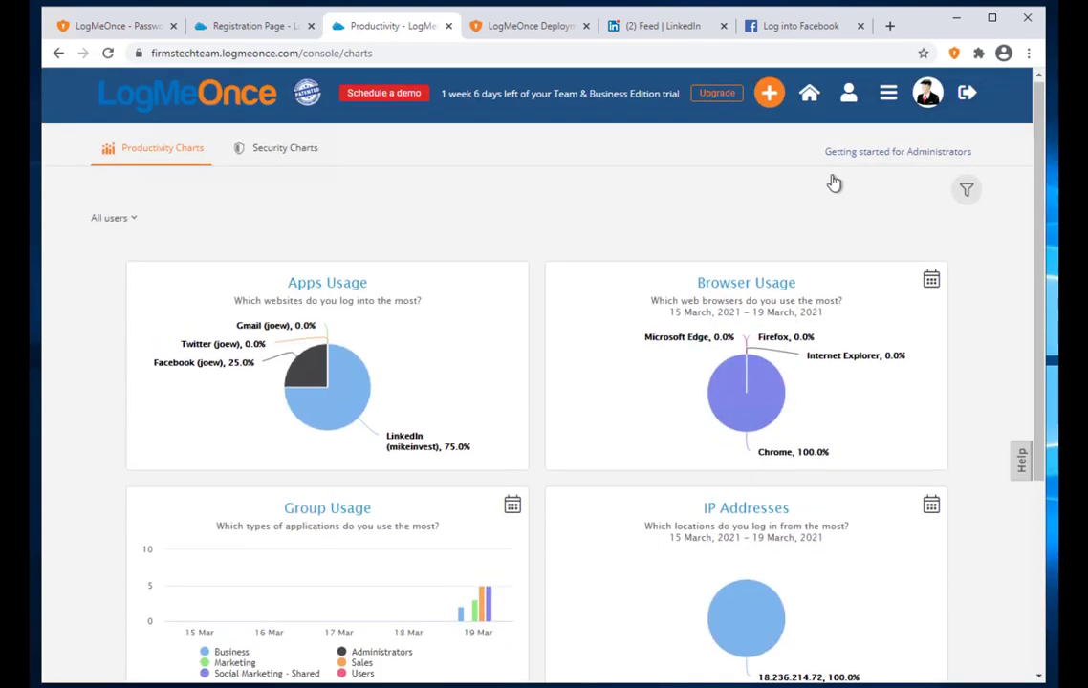
left_click(122, 224)
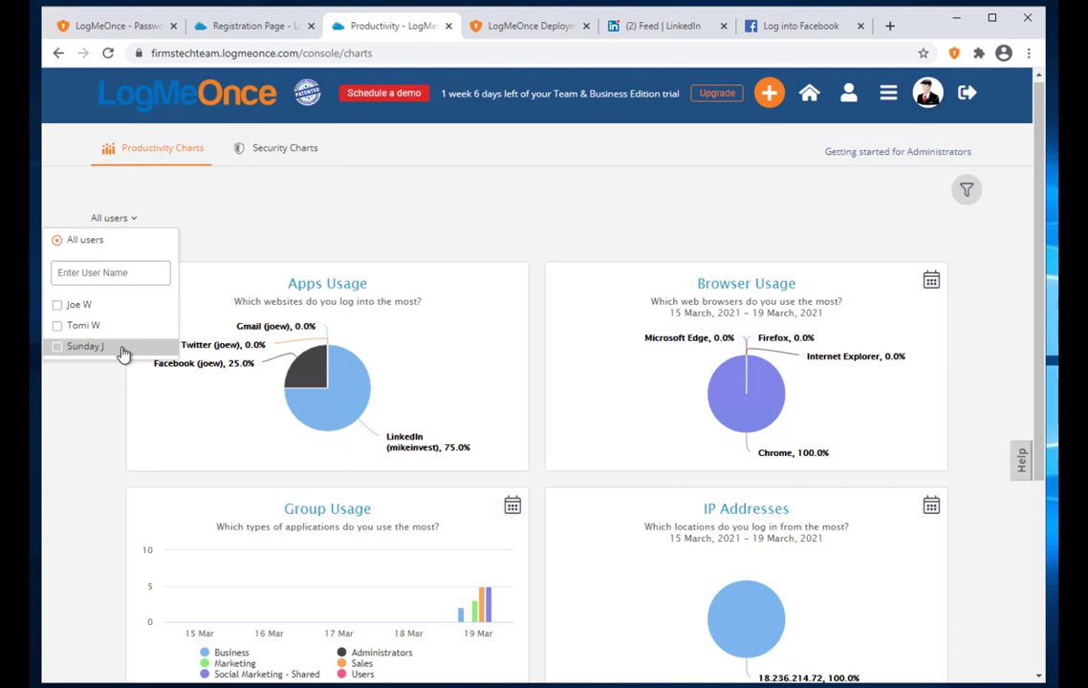
left_click(269, 210)
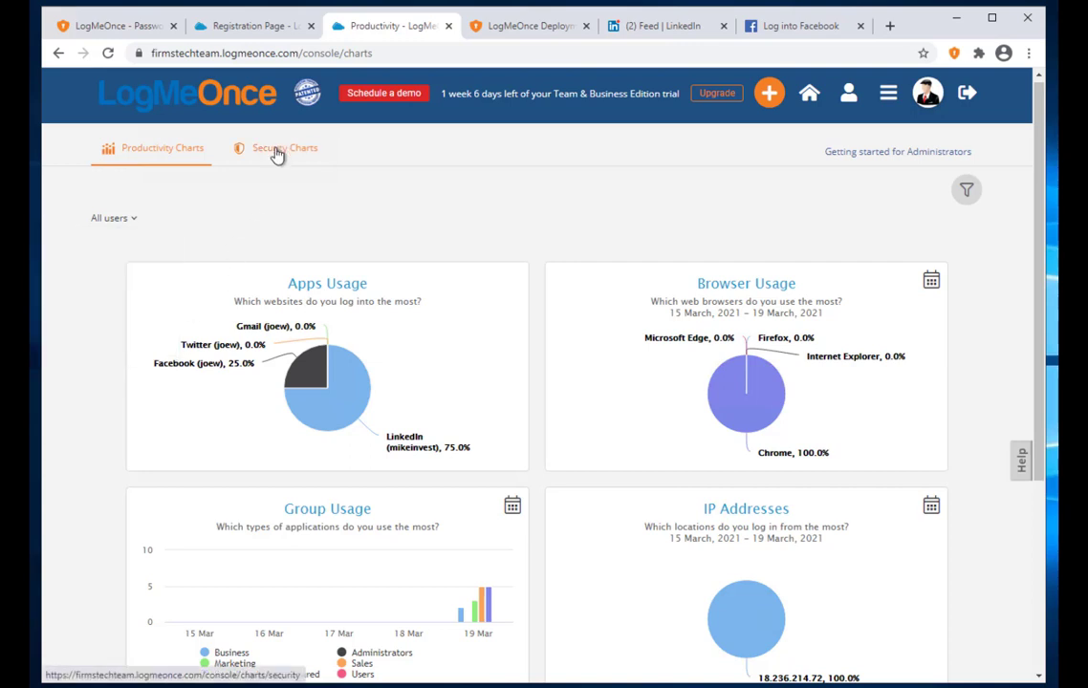
View the Security Charts, then open the Activity event log under Reports
left_click(276, 155)
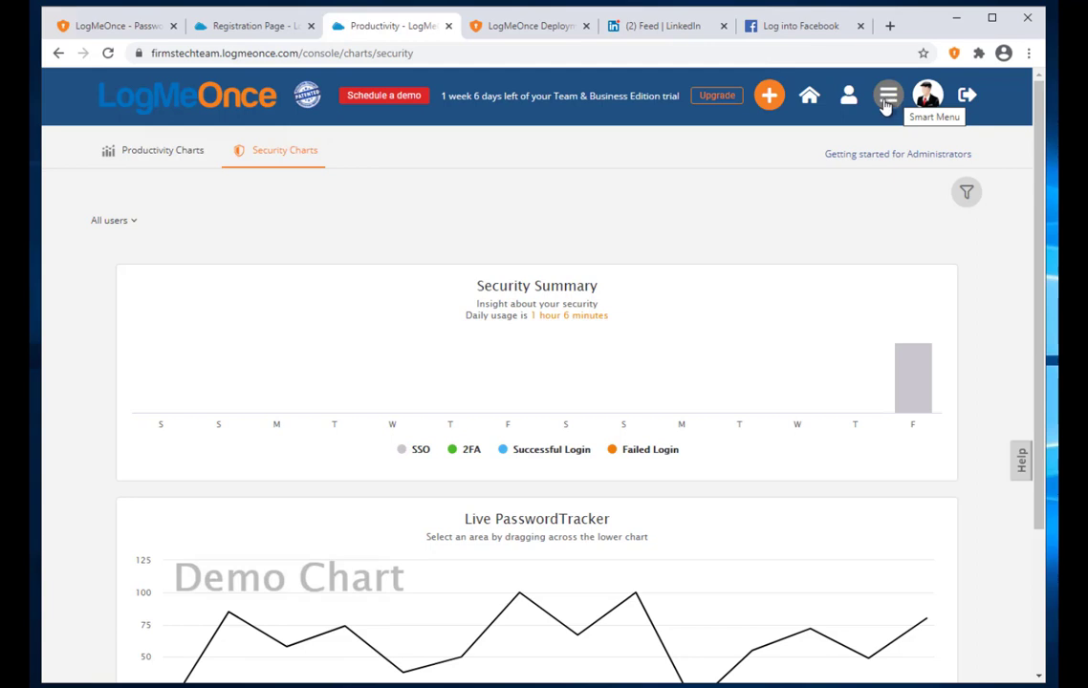
left_click(887, 99)
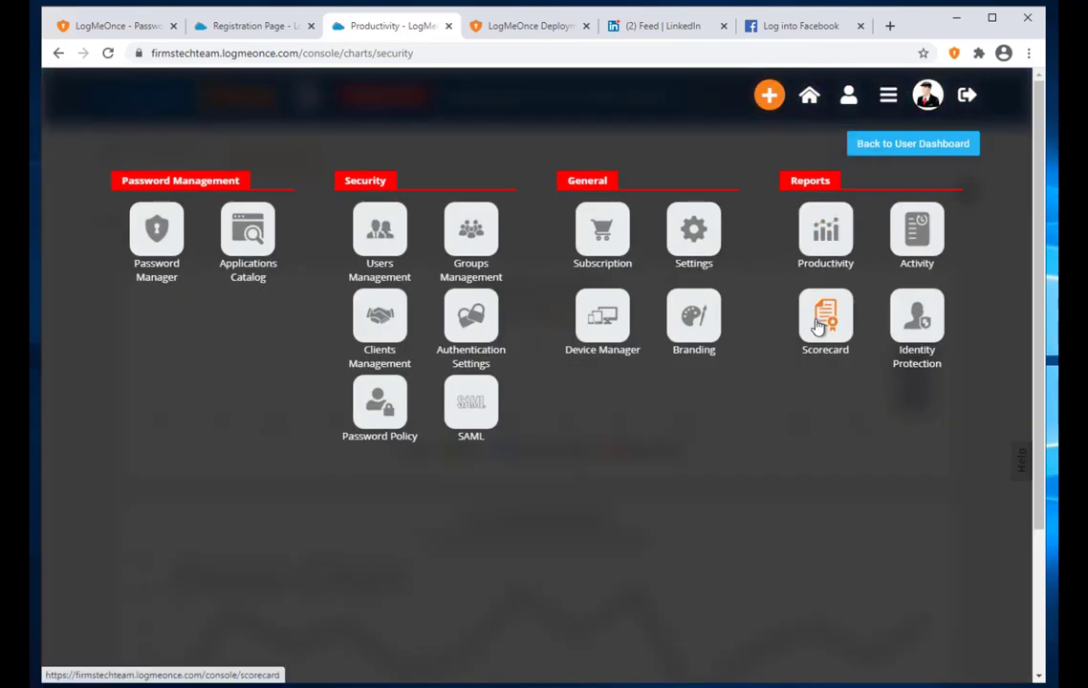
left_click(905, 239)
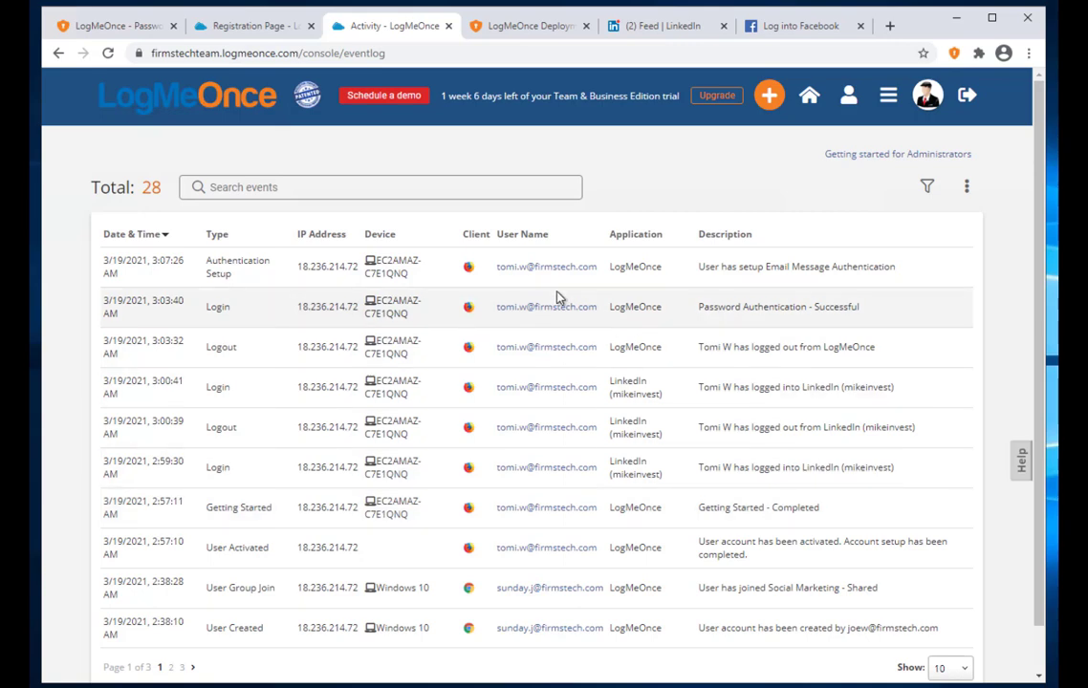
Filter the Activity log to one user's 9 events, restore all users' 28, and show event types
left_click(928, 187)
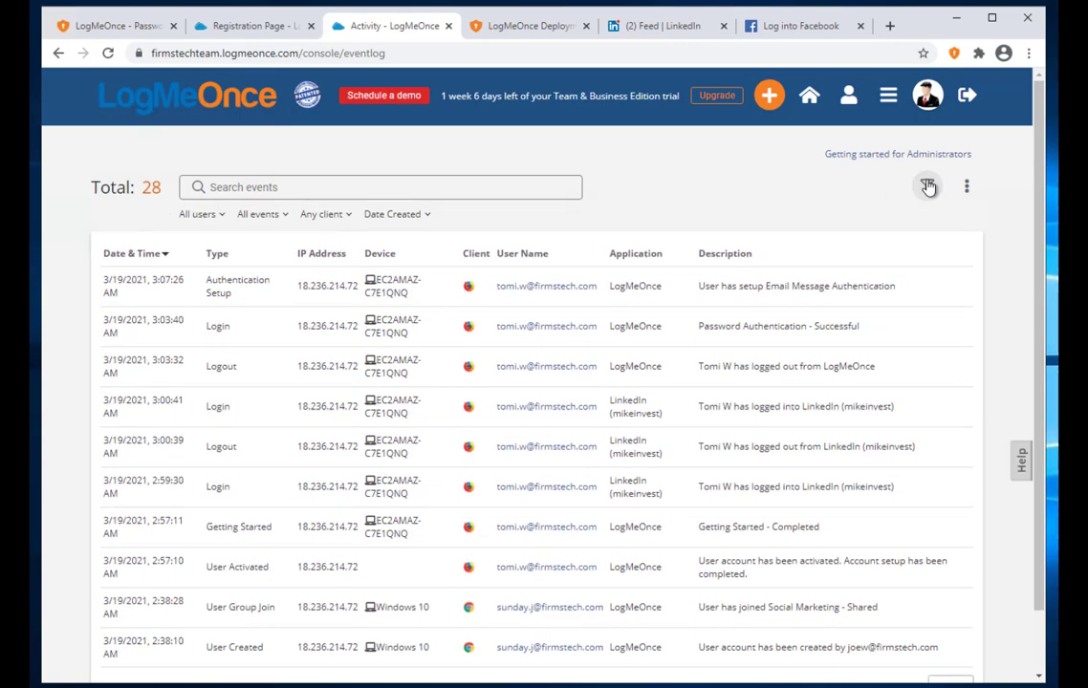
left_click(221, 215)
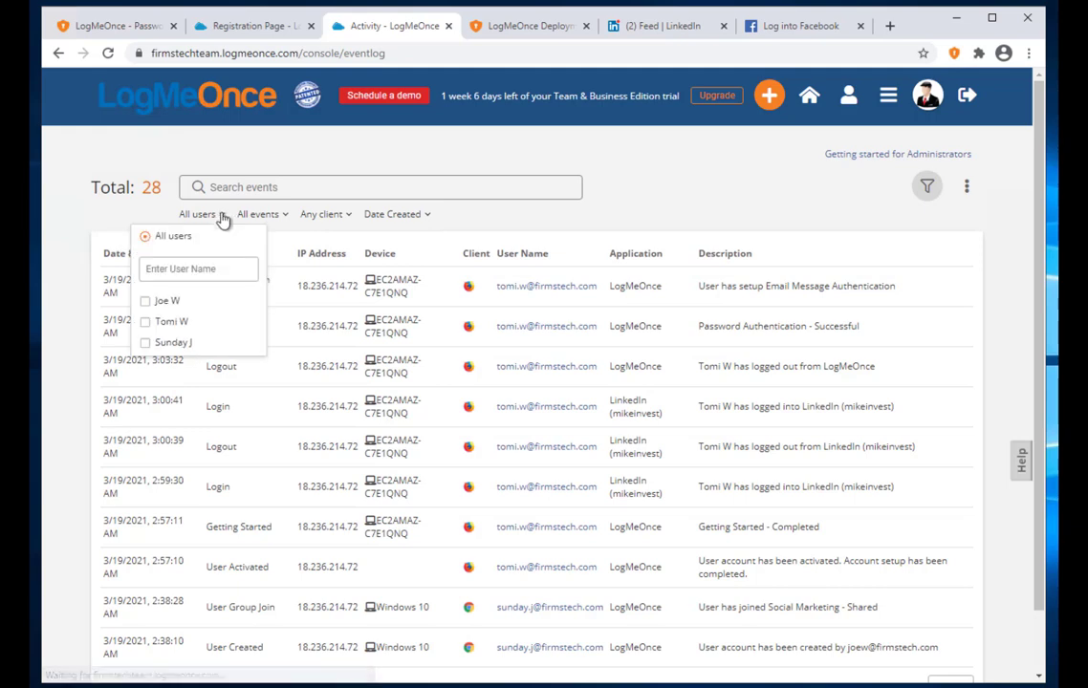
left_click(157, 323)
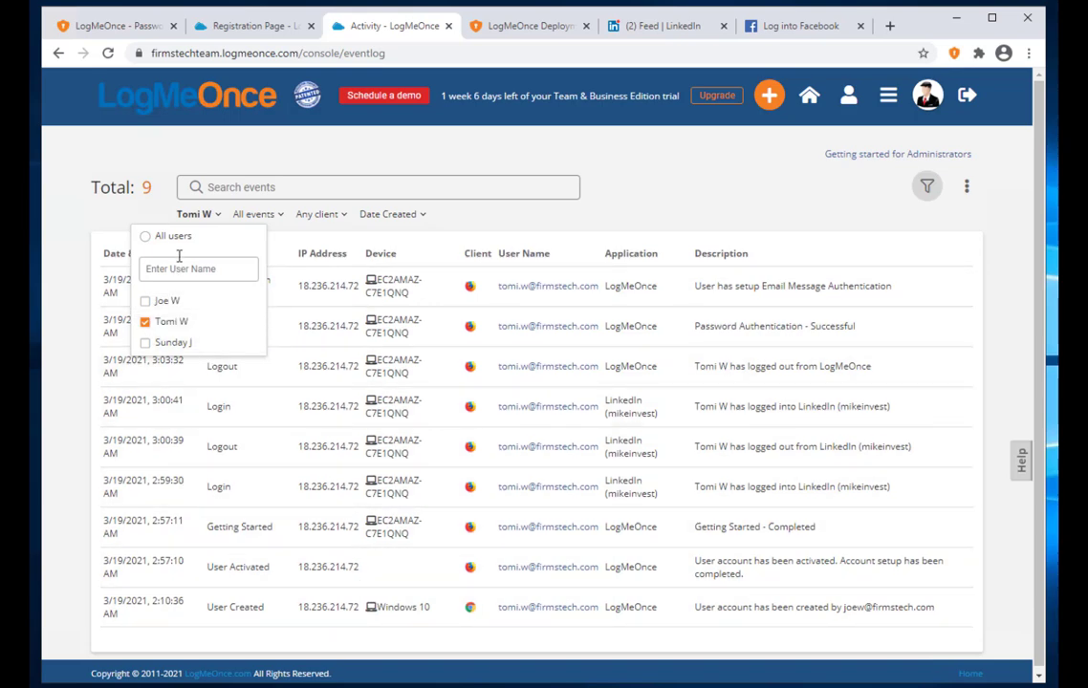
left_click(153, 236)
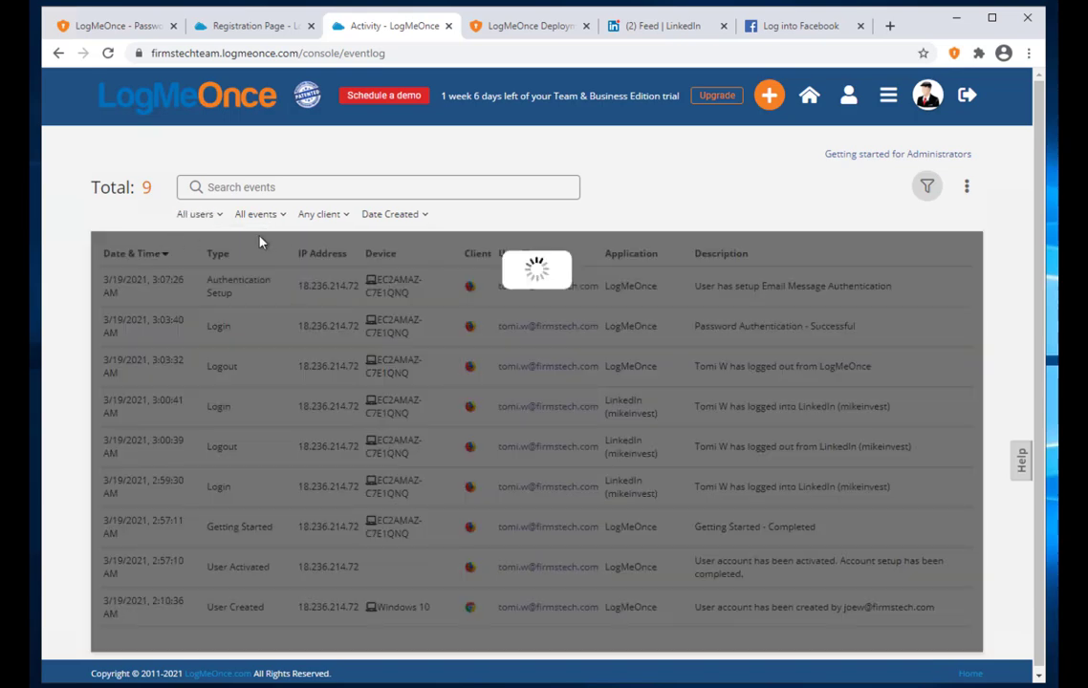
left_click(281, 218)
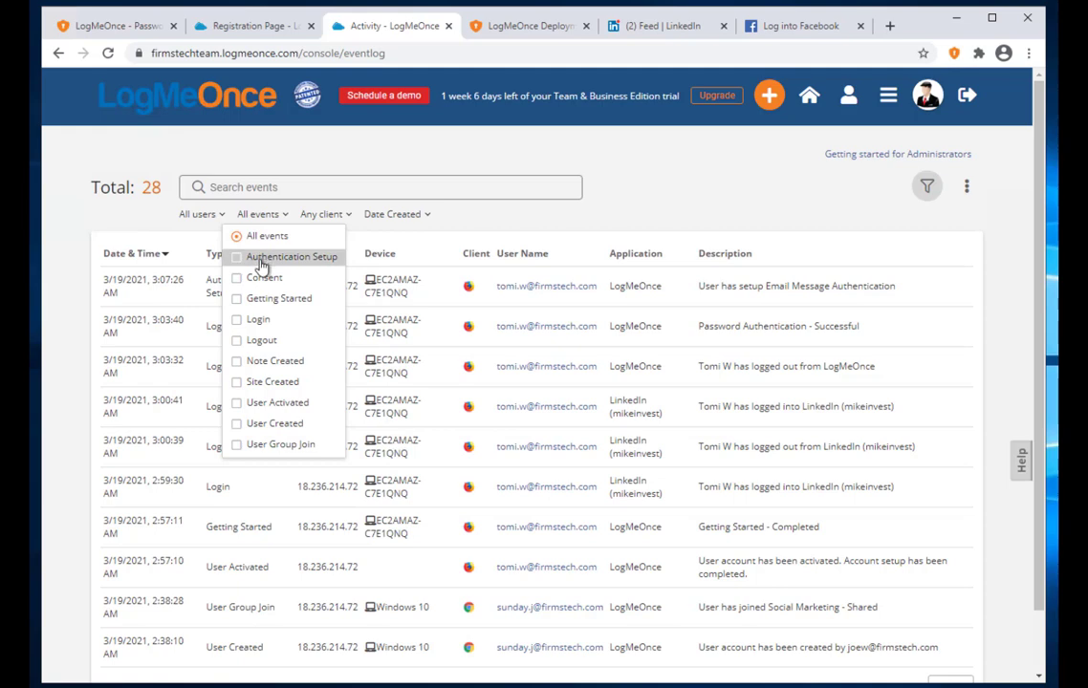
Filter the activity log to the 9 Site Created events and check the Export to CSV option
left_click(272, 383)
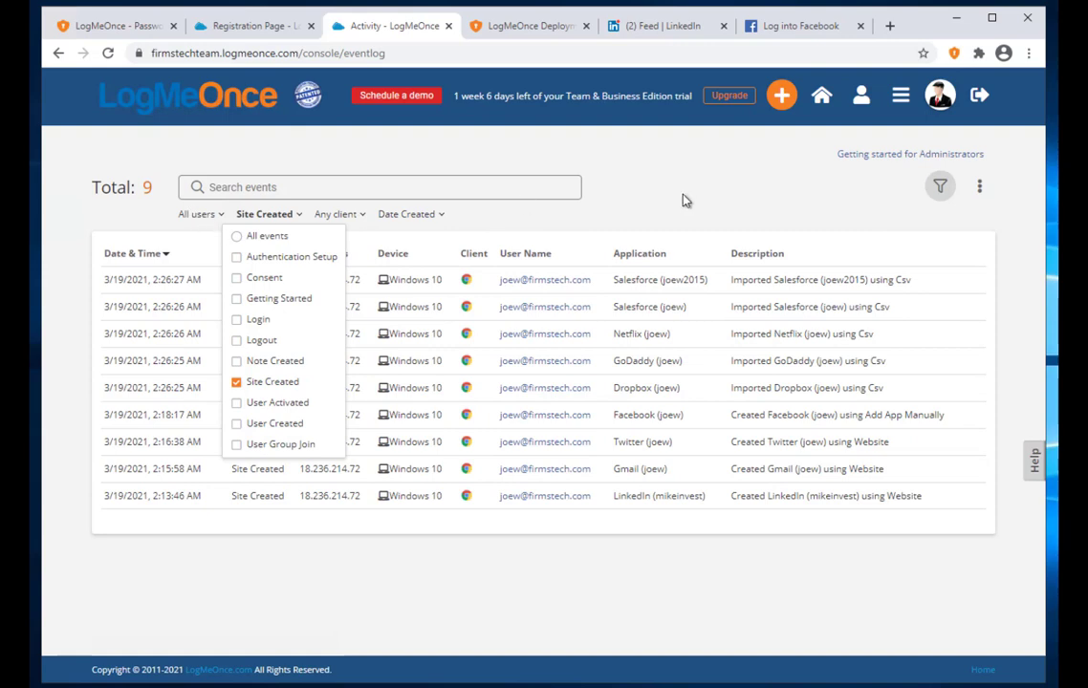
left_click(979, 188)
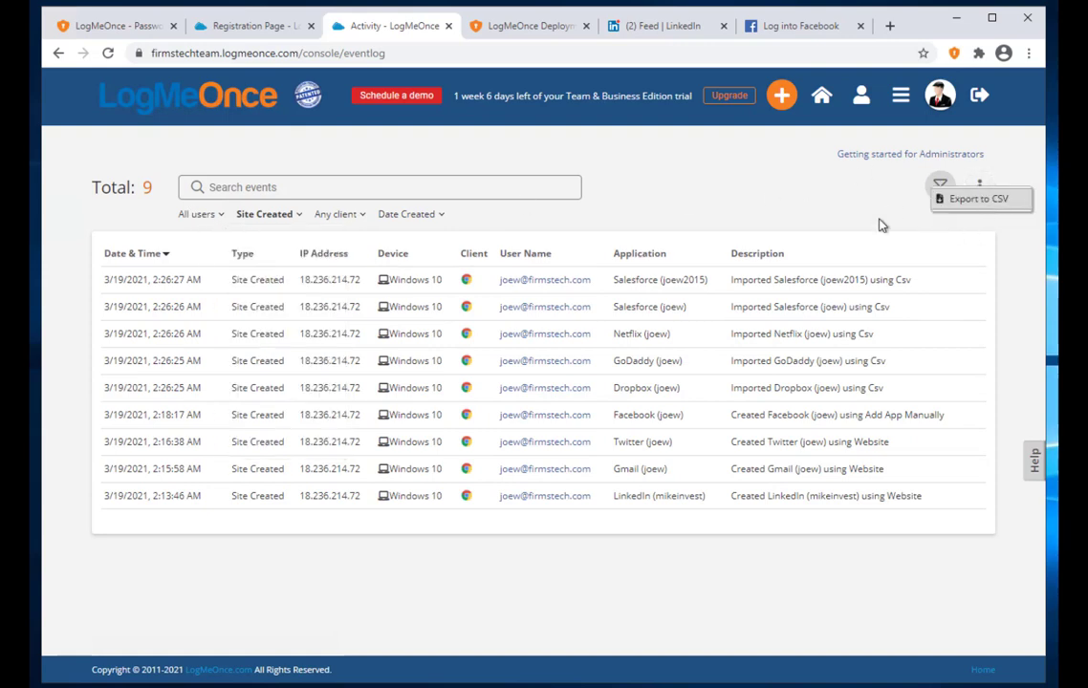
left_click(725, 203)
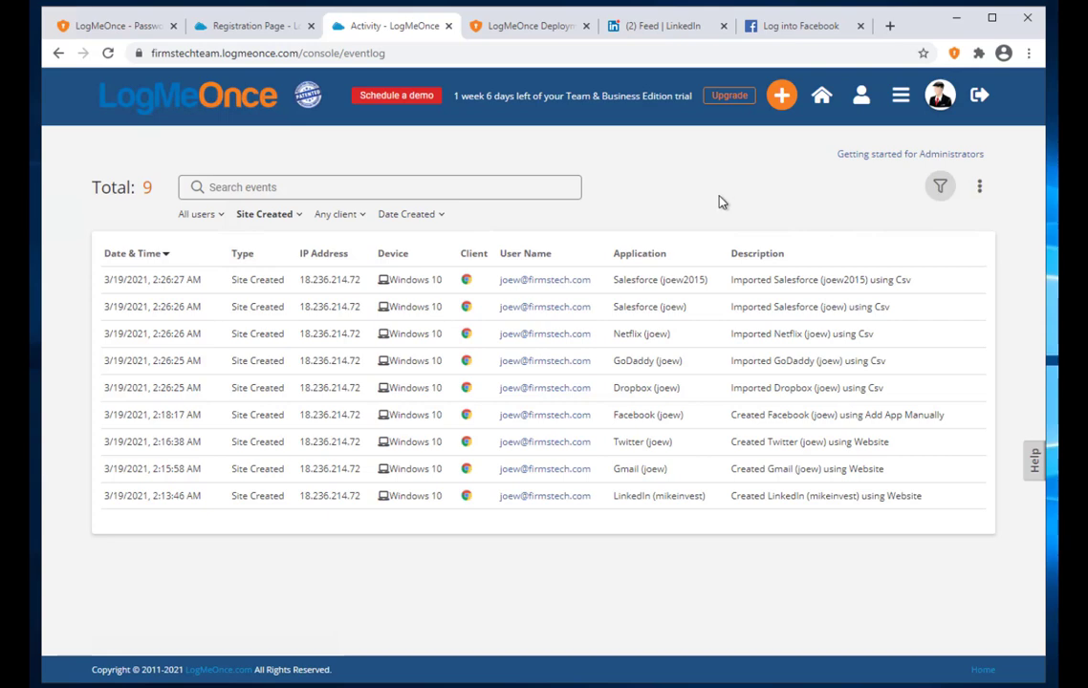
Reset the event filter to All events and bring up the console's Smart Menu
left_click(260, 214)
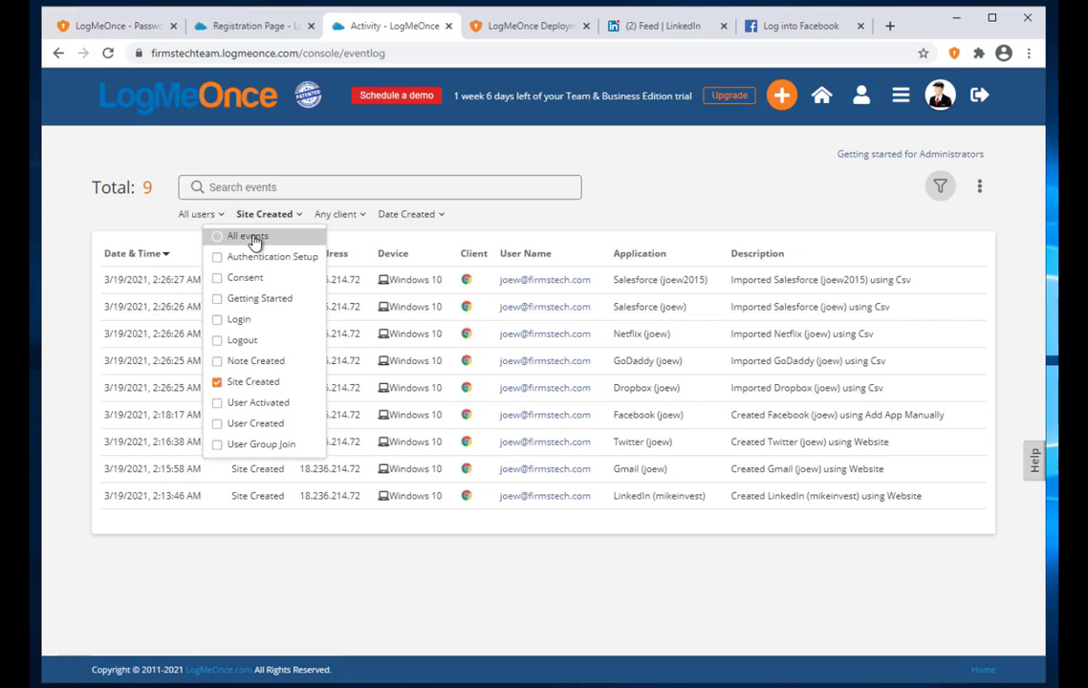
left_click(254, 238)
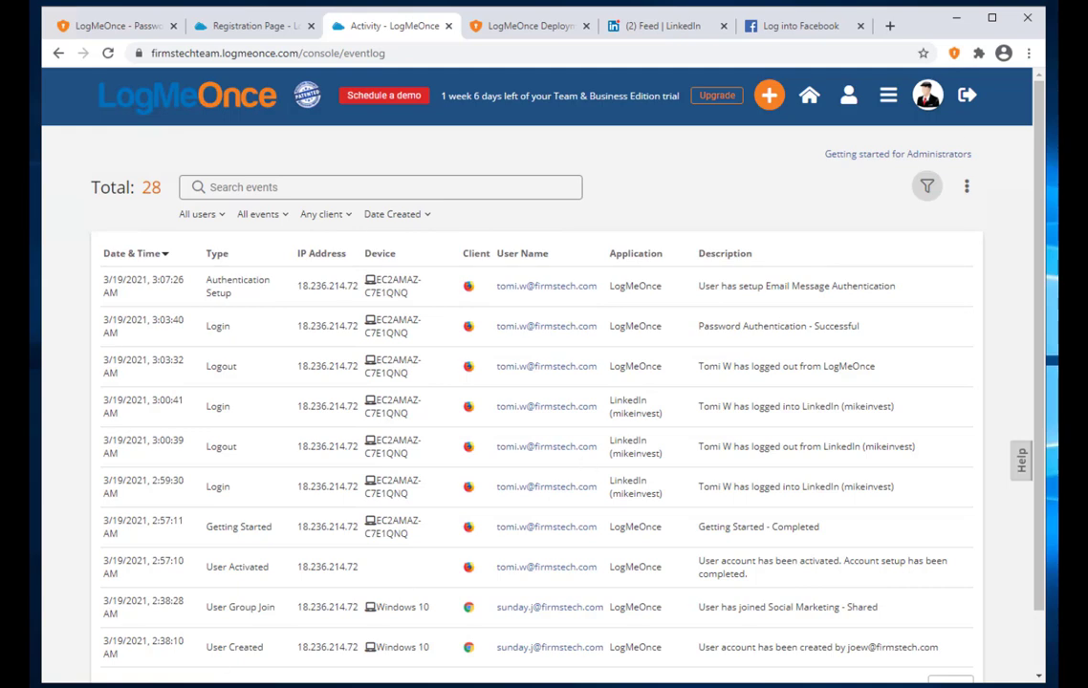
left_click(888, 95)
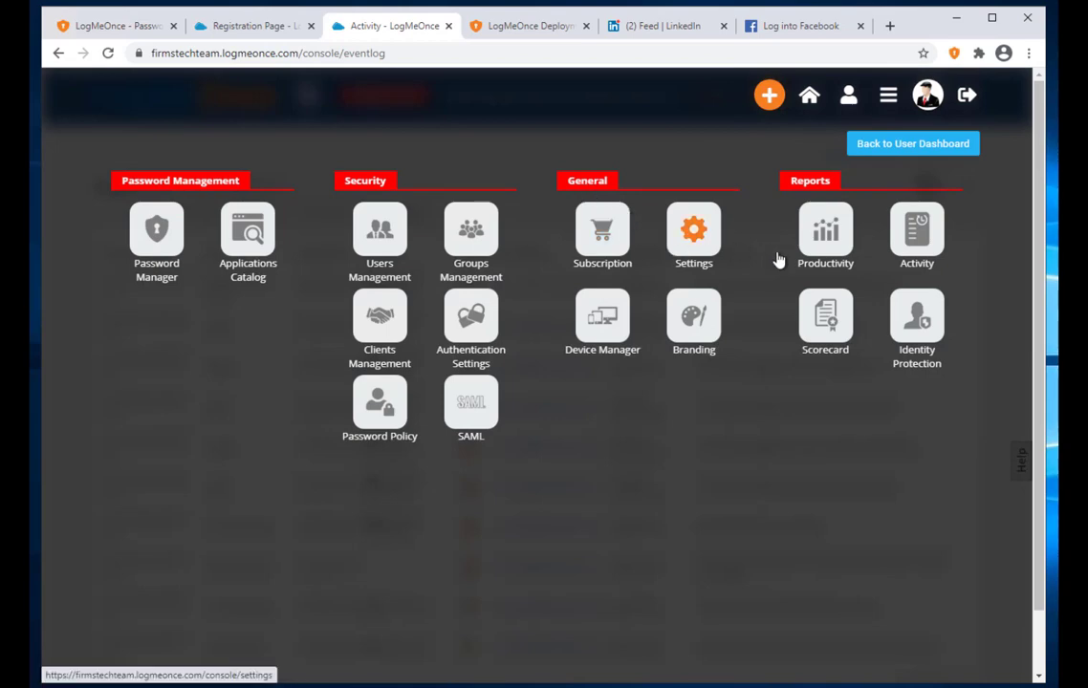
Open the Scorecard and view Leaked Password Monitoring: Dropbox and Gmail found in breaches (2 of 9)
left_click(833, 327)
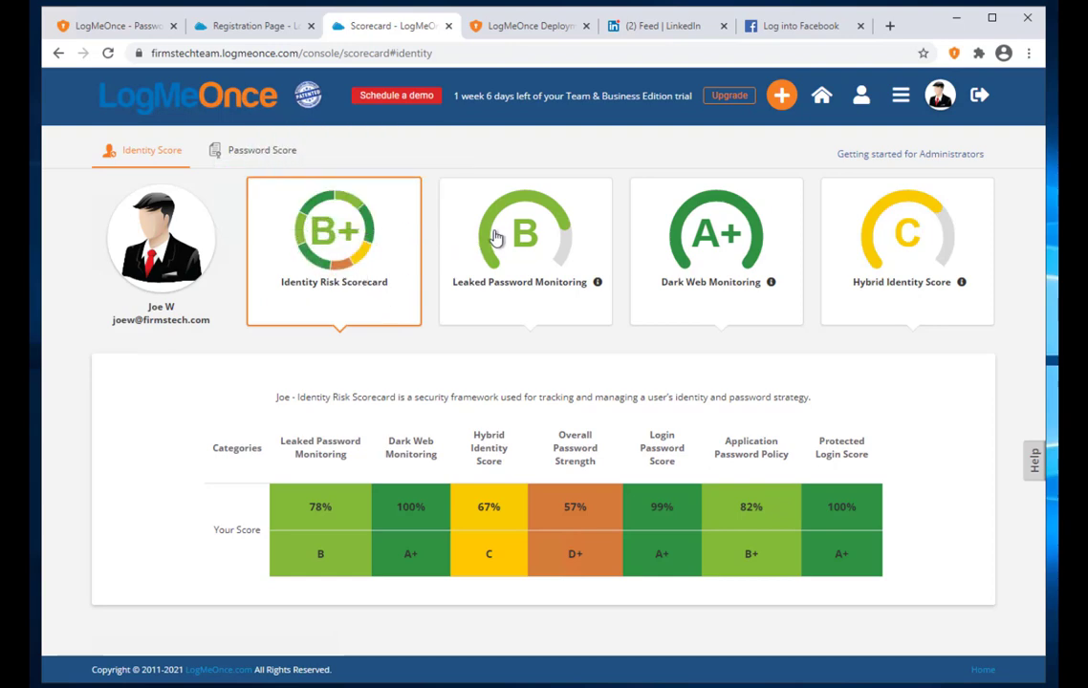
left_click(532, 237)
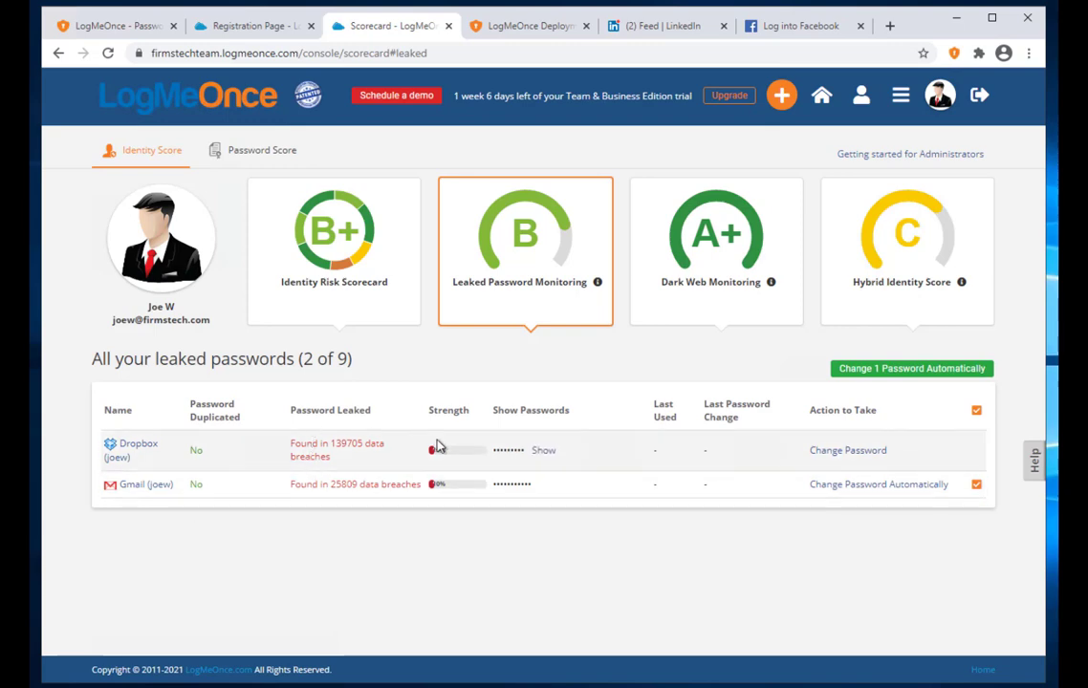
View the Dark Web Monitoring details, then the grade-C Hybrid Identity Score answers
left_click(734, 216)
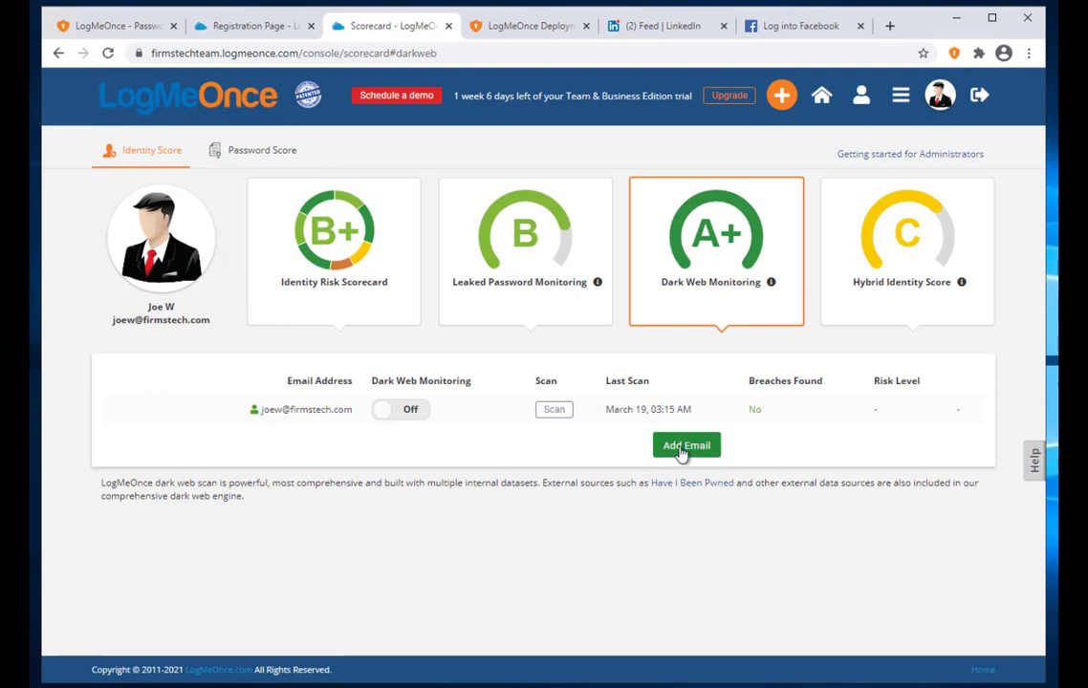
left_click(905, 247)
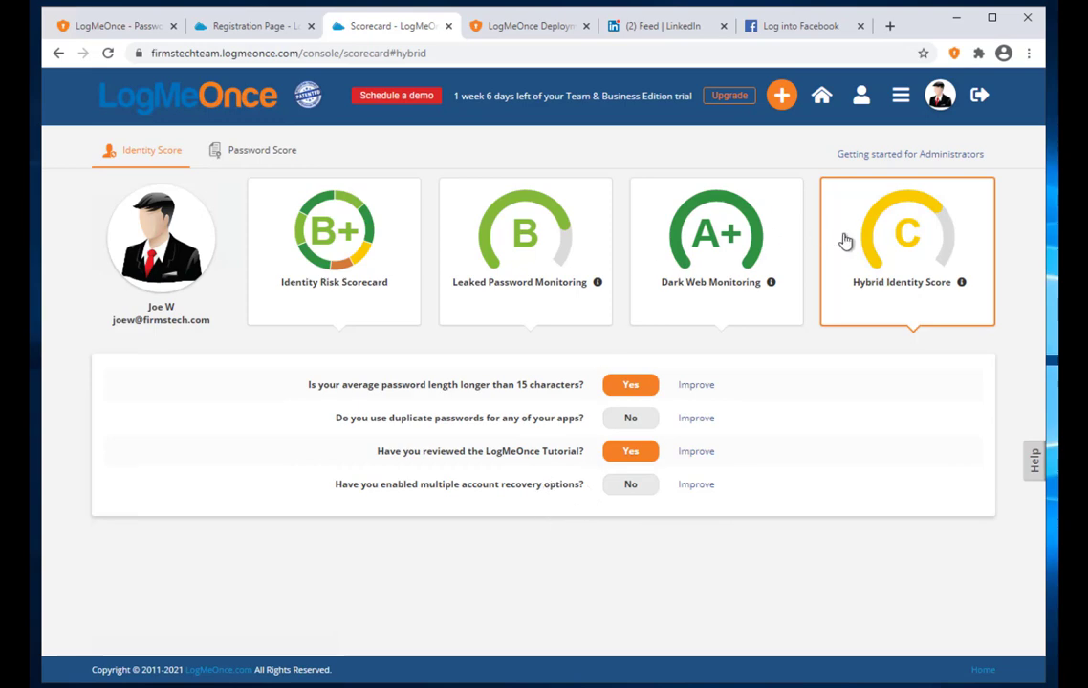
Switch to the Password Score tab and scroll through the password list at 57% overall strength
left_click(231, 158)
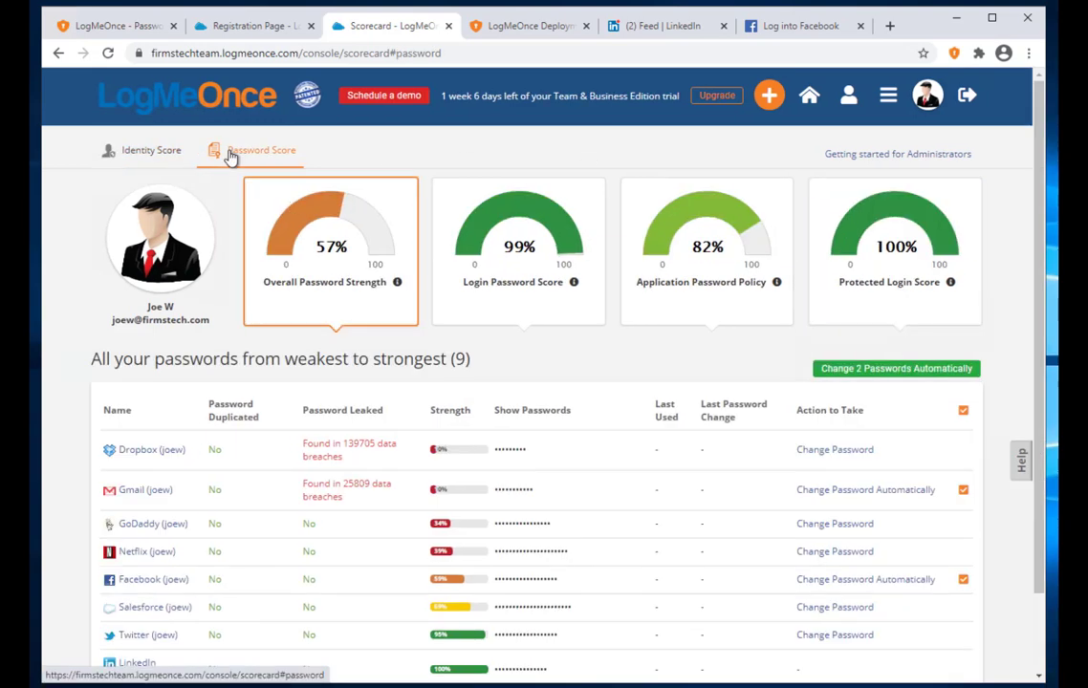
scroll(273, 457, "down", 2)
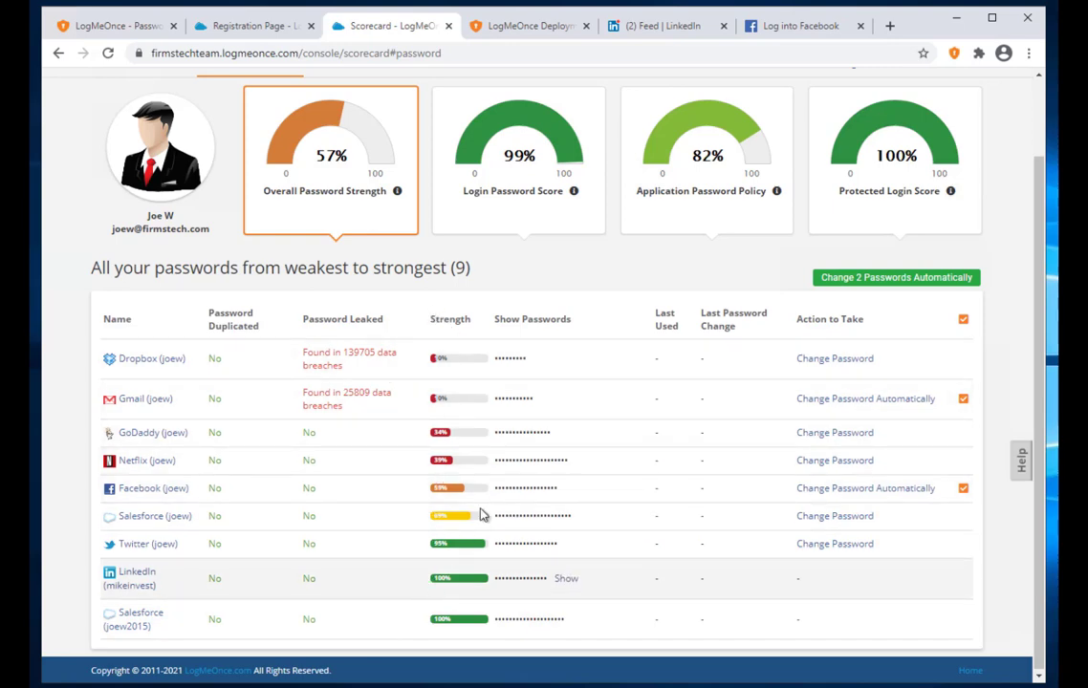
scroll(490, 432, "up", 2)
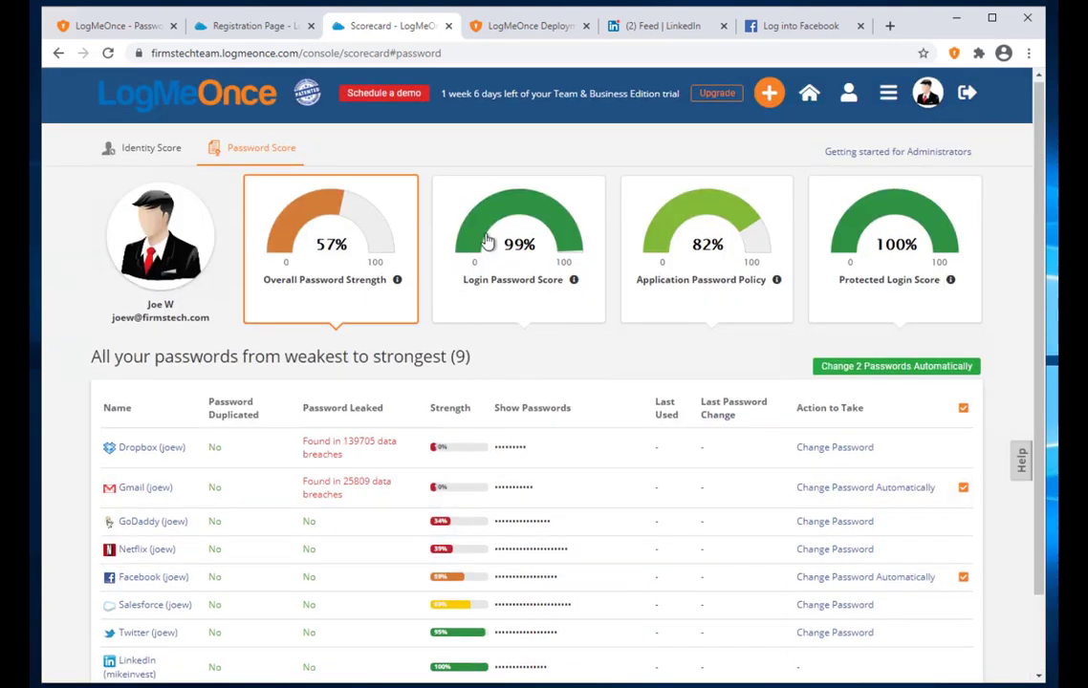
View the Login (99%), Application Password Policy (82%) and Protected Login (100%) score details
left_click(487, 241)
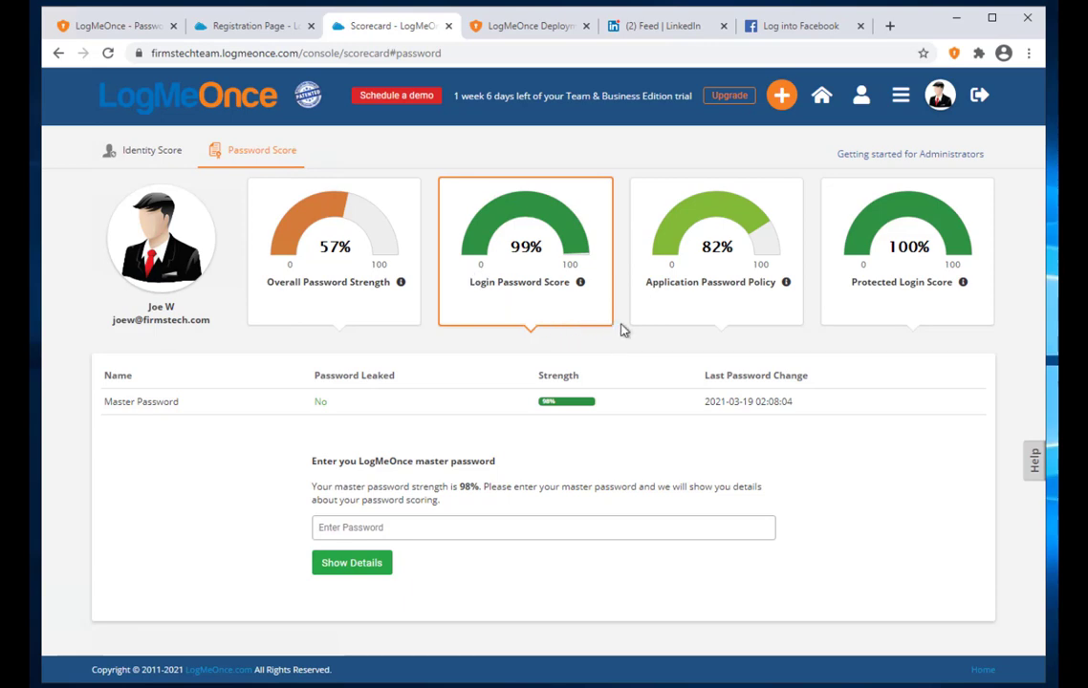
left_click(704, 289)
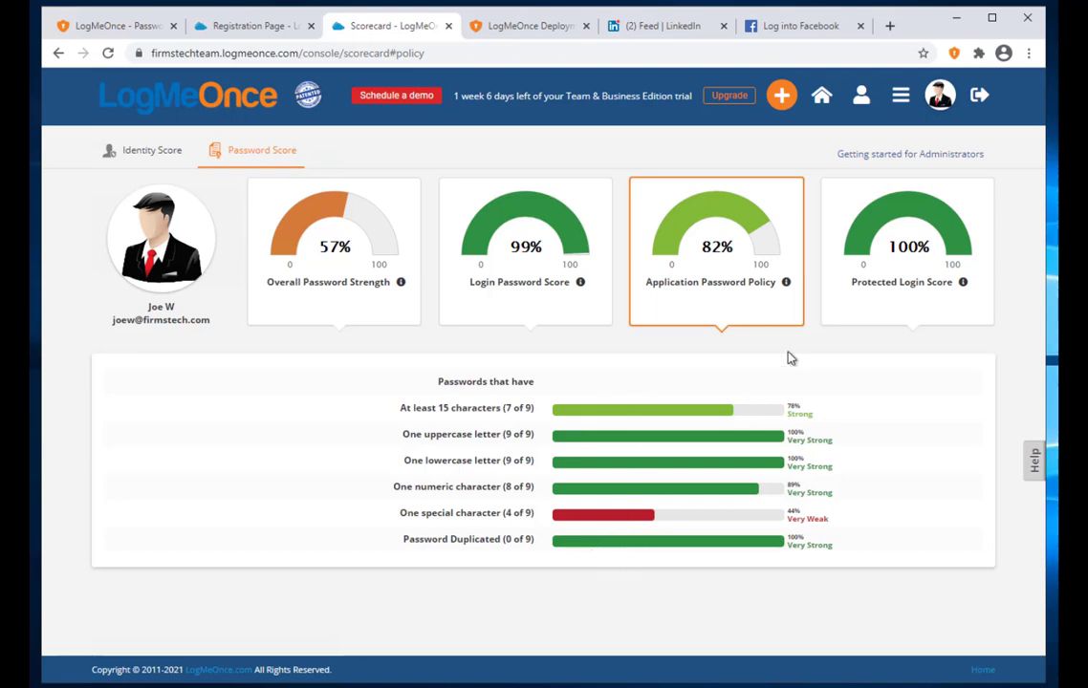
left_click(881, 241)
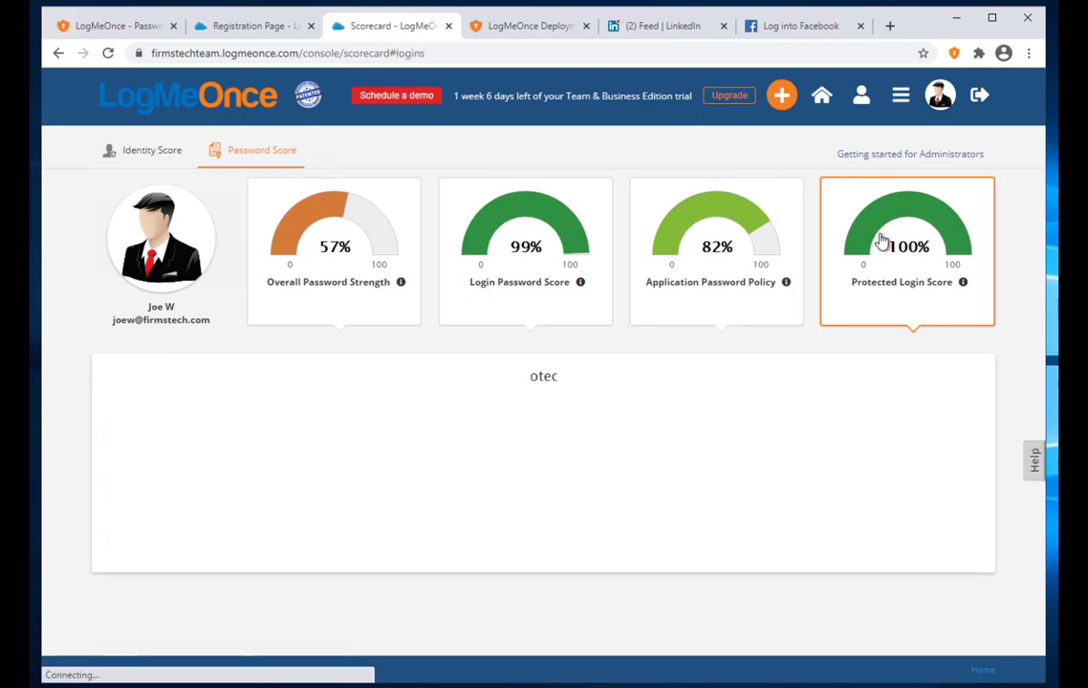
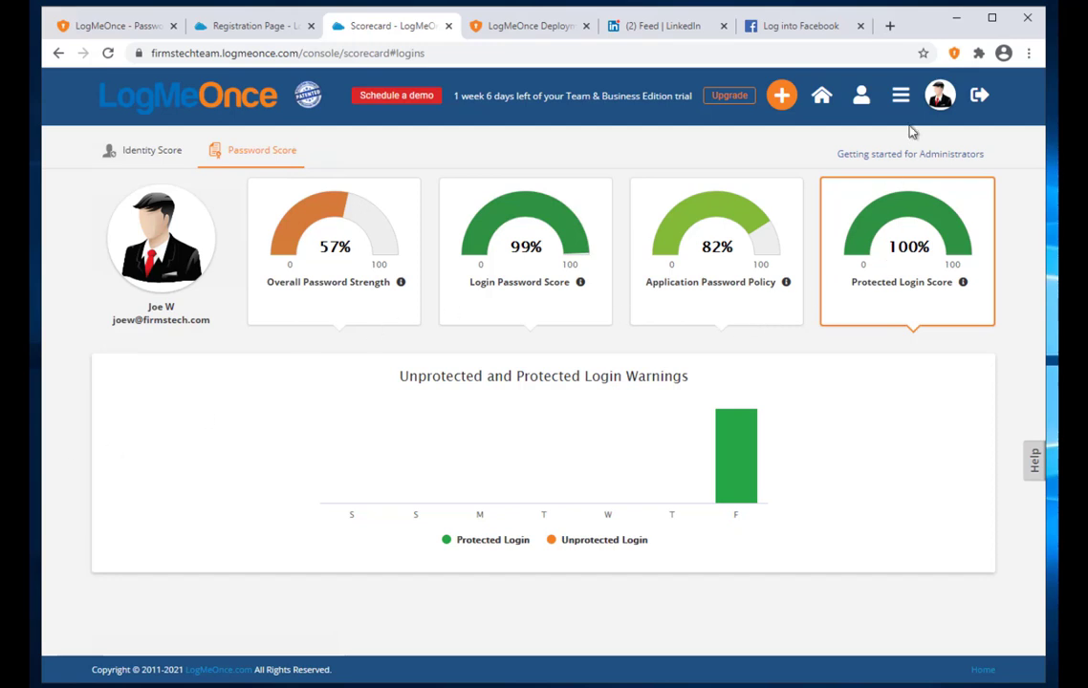
Open the Identity Protection report and view the three users' identity risk and password strength scores
left_click(900, 97)
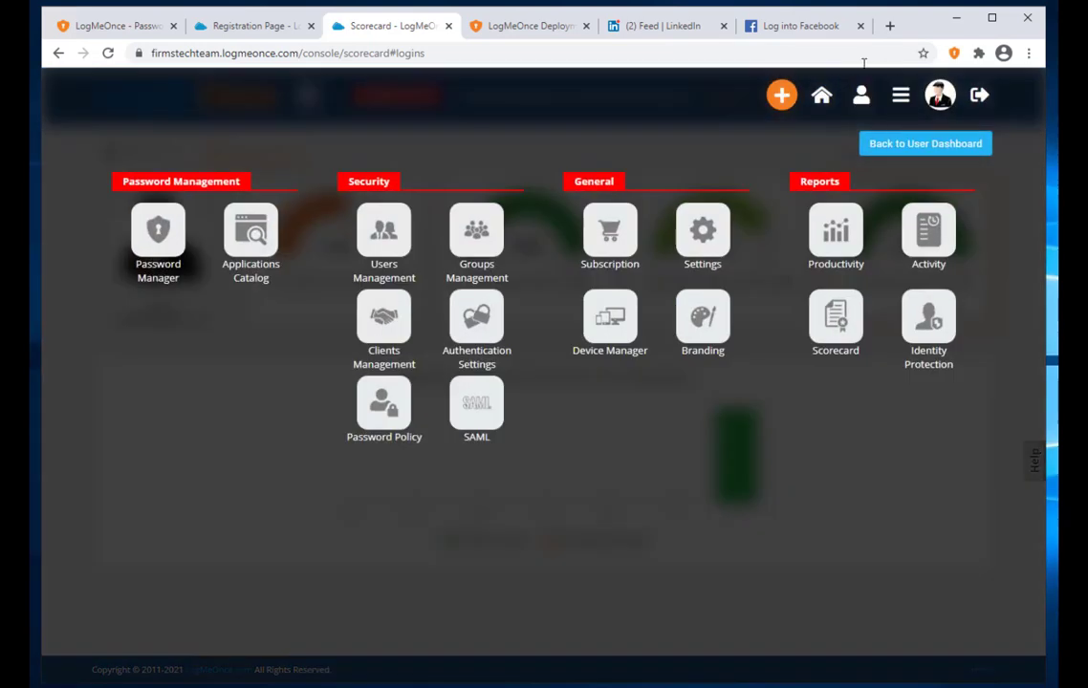
left_click(926, 332)
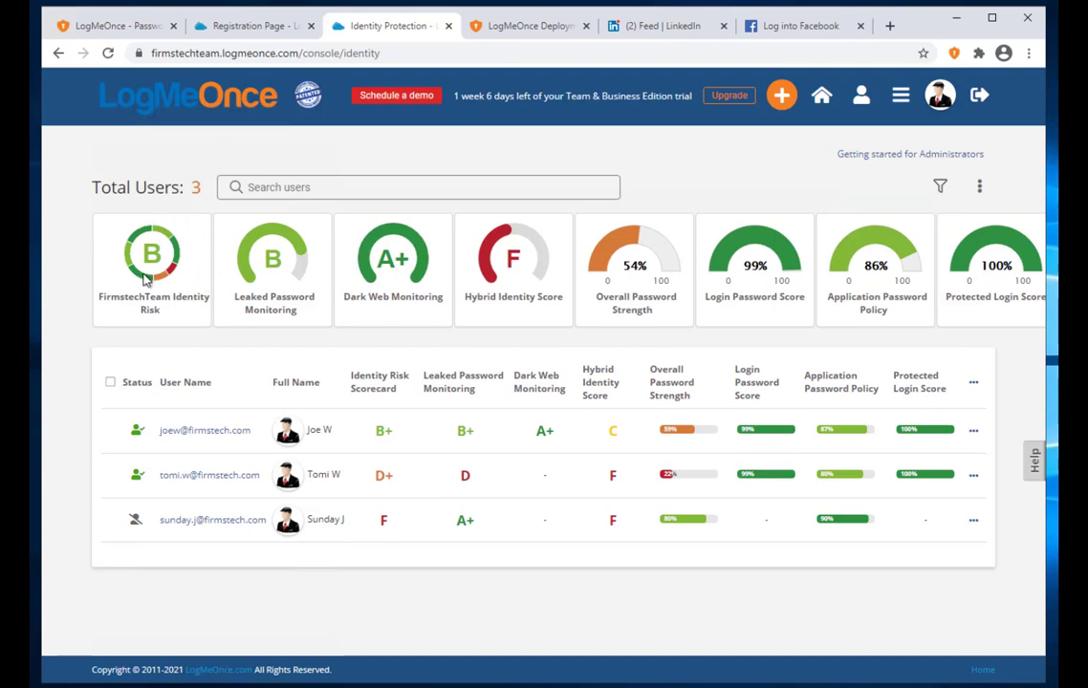
mouse_move(134, 292)
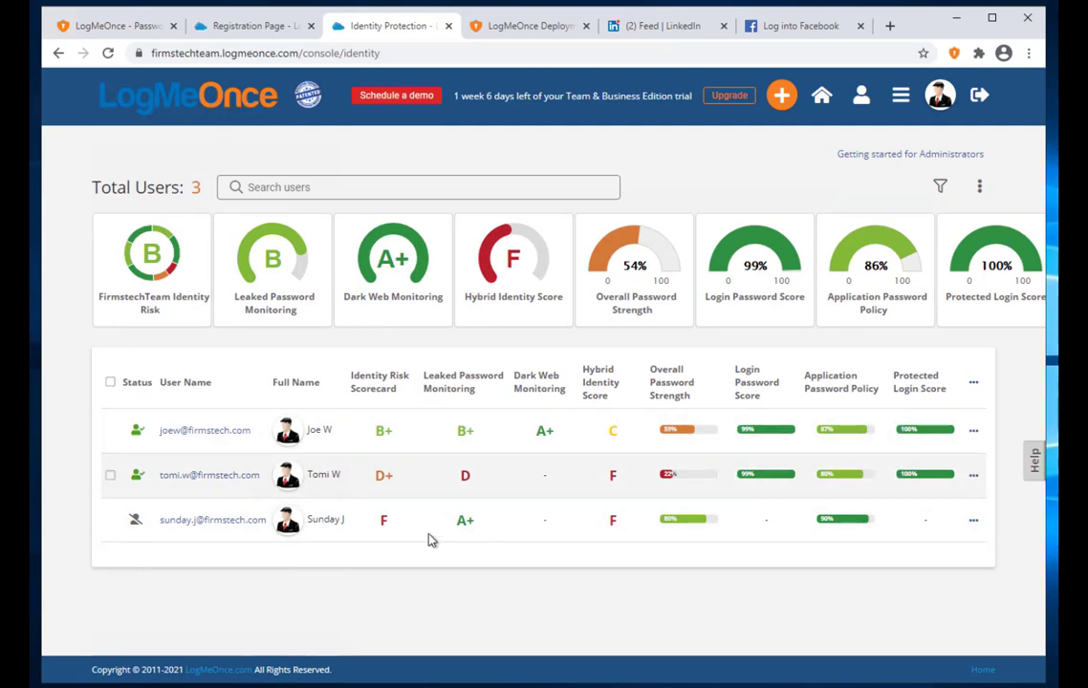
mouse_move(113, 221)
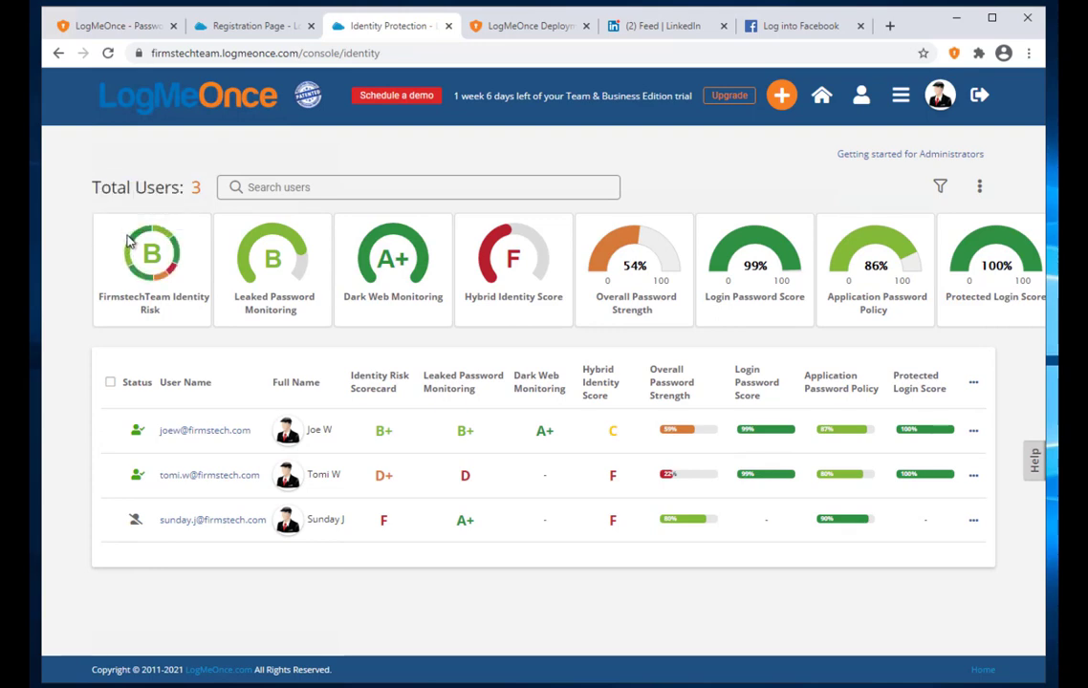
Enable offline-mode use of the browser extension under General Settings, then view the Mugshot camera-capture settings
left_click(908, 94)
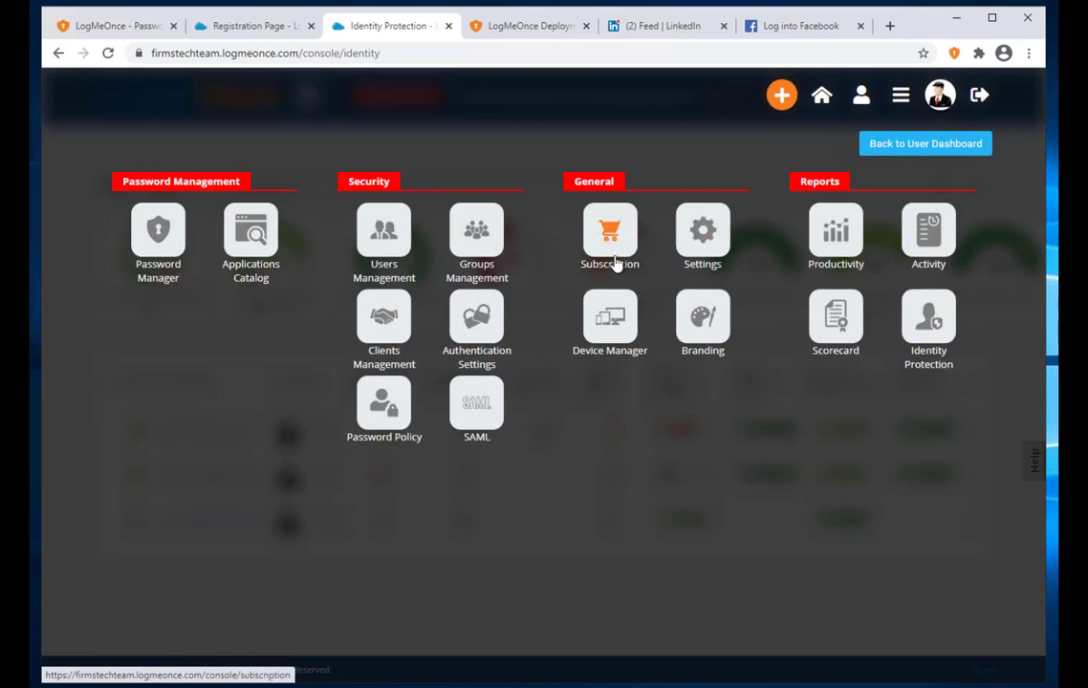
left_click(681, 245)
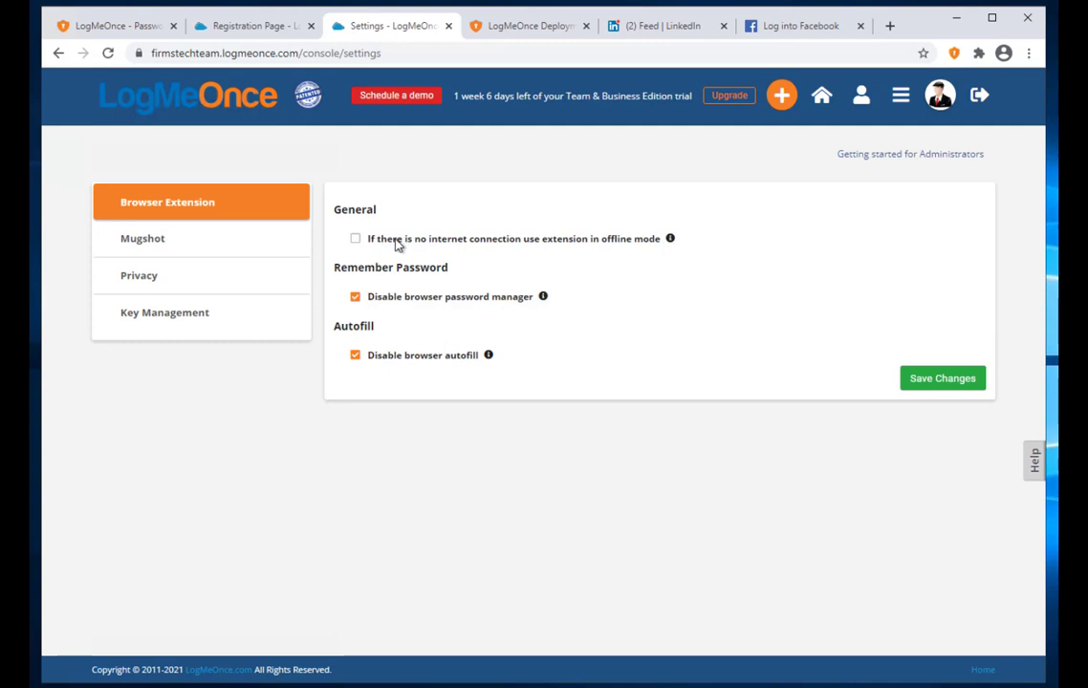
left_click(355, 239)
mouse_move(541, 302)
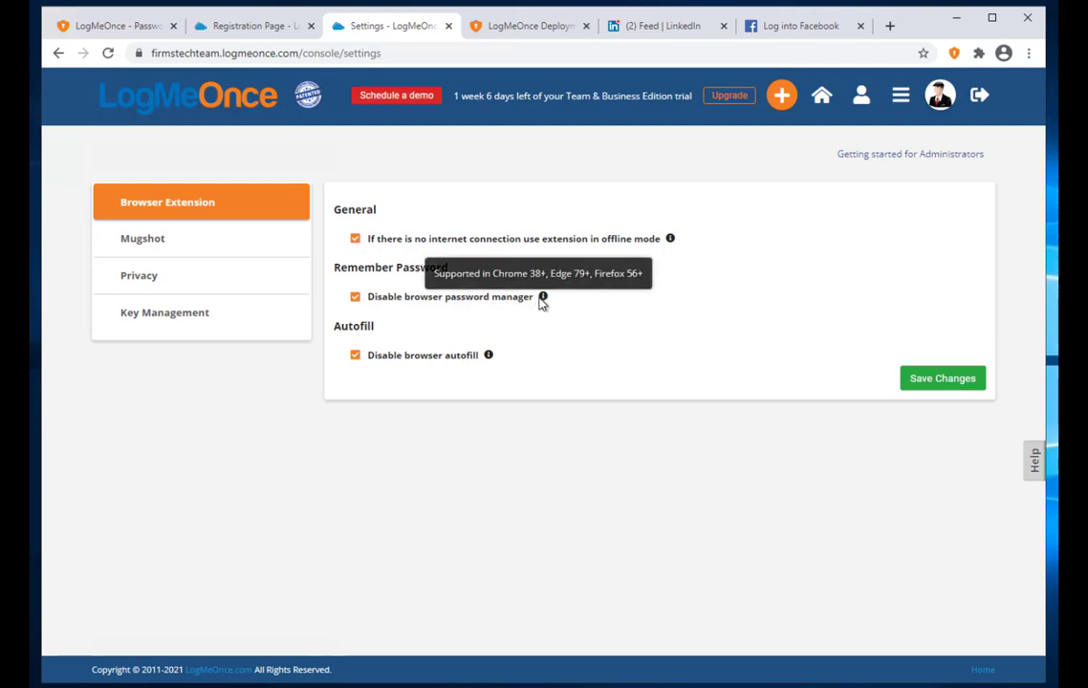
mouse_move(490, 358)
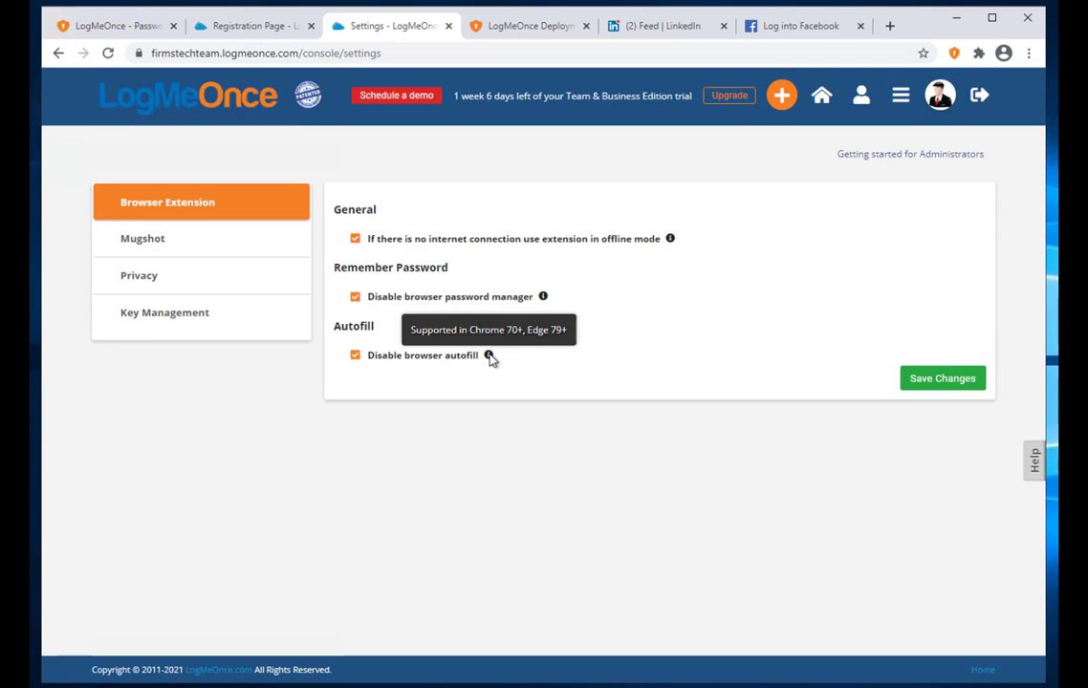
left_click(156, 246)
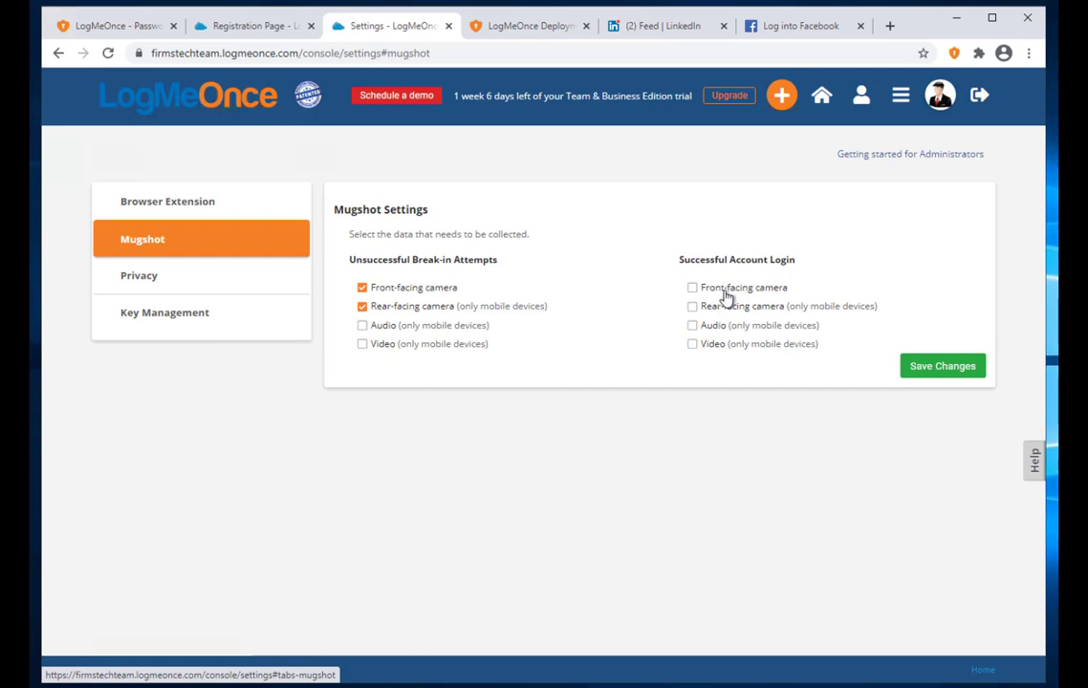
Review the Privacy camera and location options, then view the AWS Key Management Service settings
left_click(169, 279)
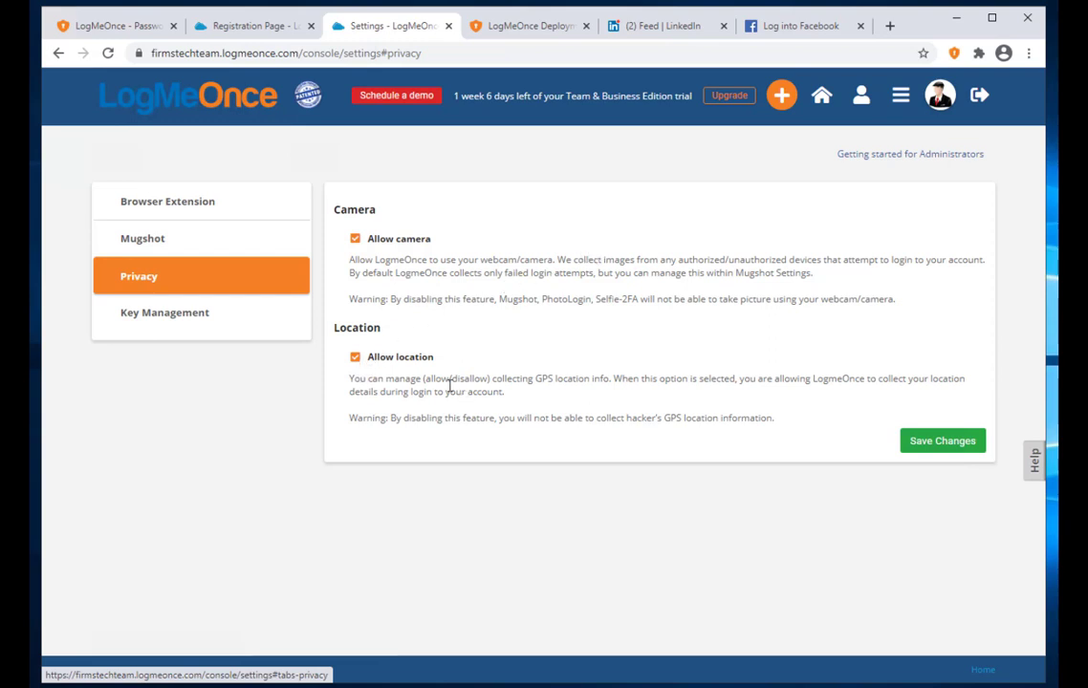
left_click(204, 319)
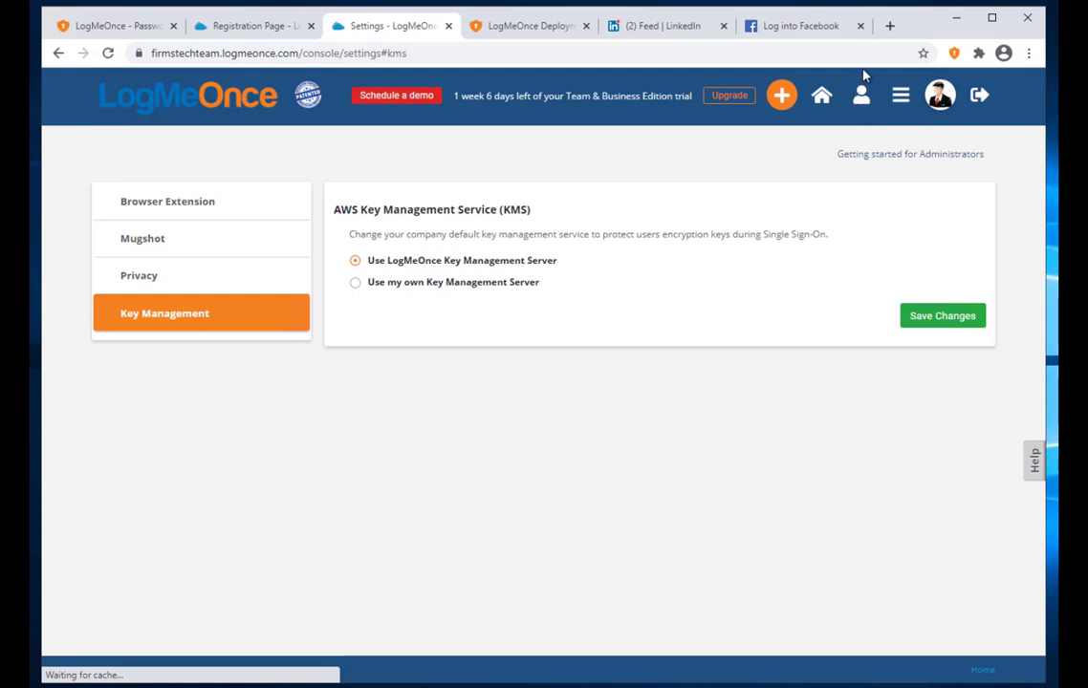
Reload the Password Manager vault and scroll through the Business, Marketing and Sales app folders
left_click(860, 99)
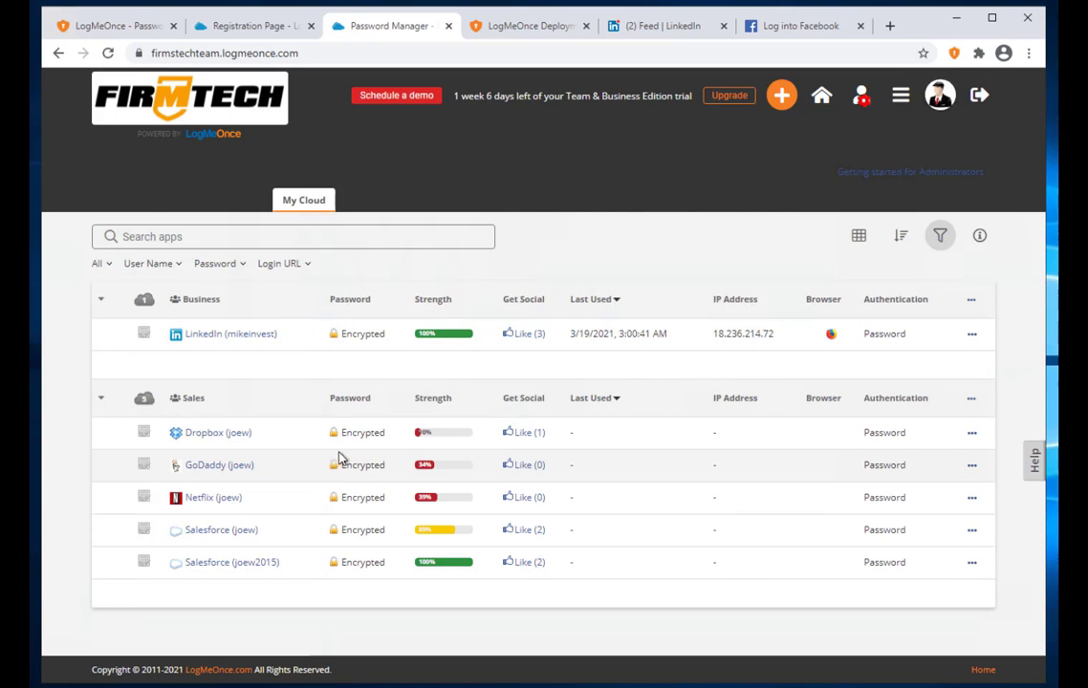
mouse_move(359, 461)
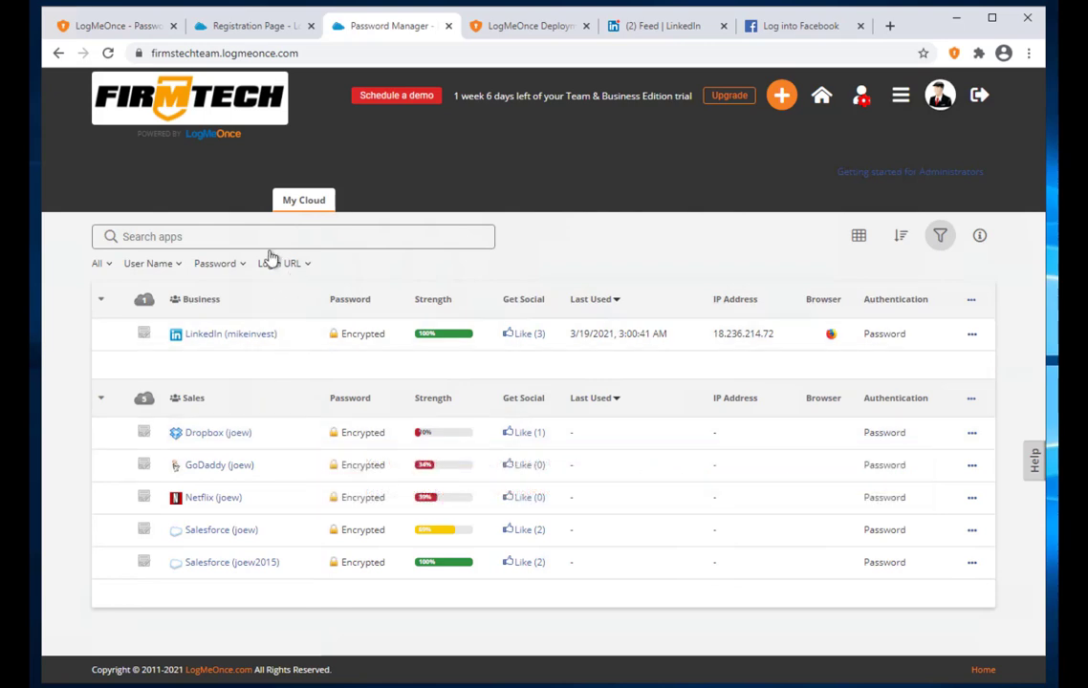
left_click(861, 103)
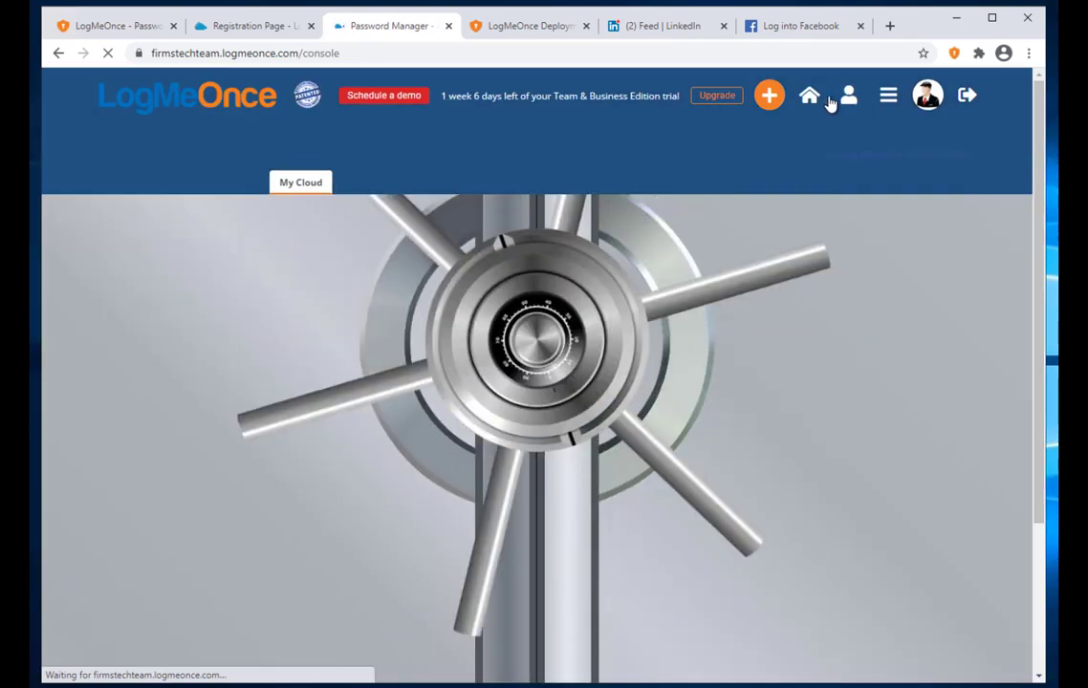
scroll(590, 309, "down", 3)
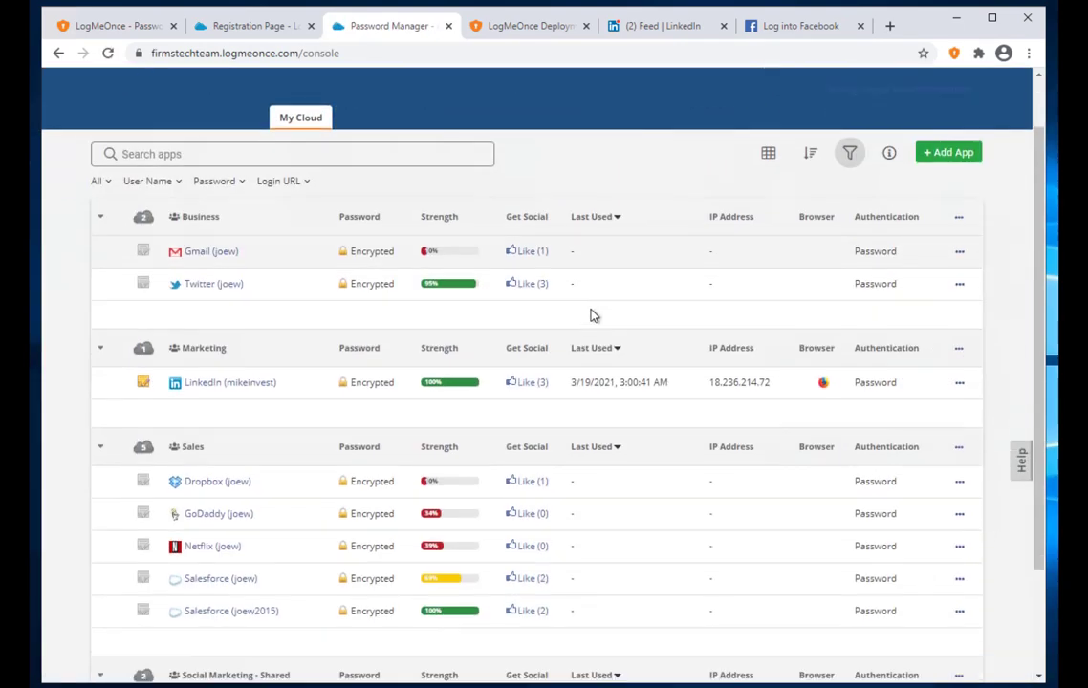
scroll(592, 315, "up", 2)
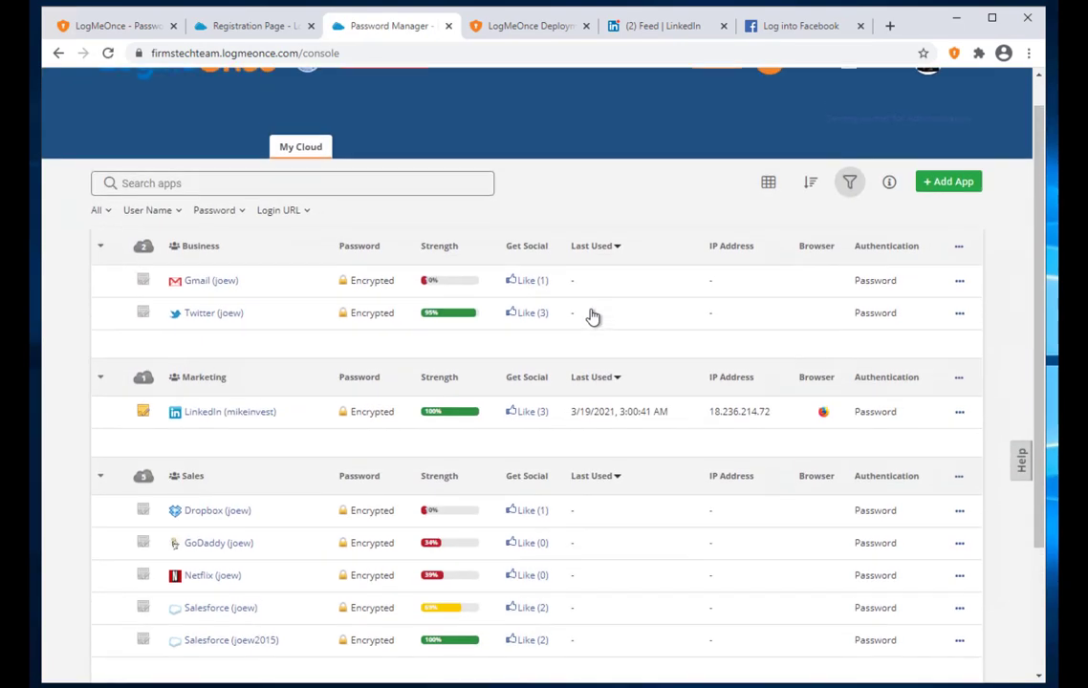
scroll(593, 316, "up", 1)
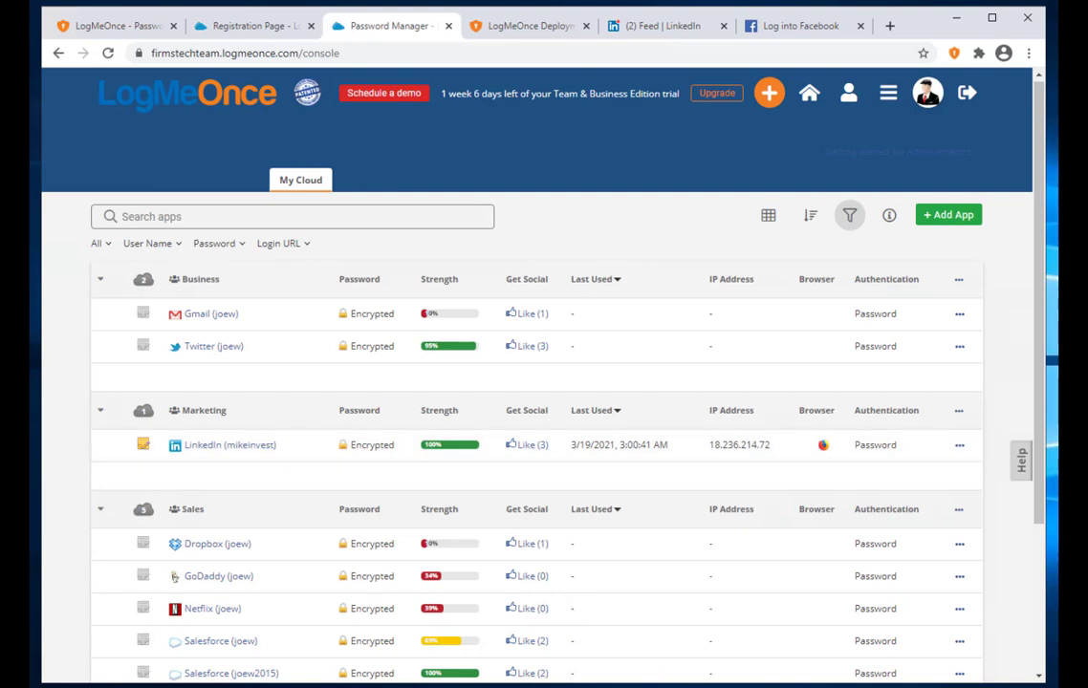
Log in as the second user with the account password and choose email two-factor verification
key("alt+Tab")
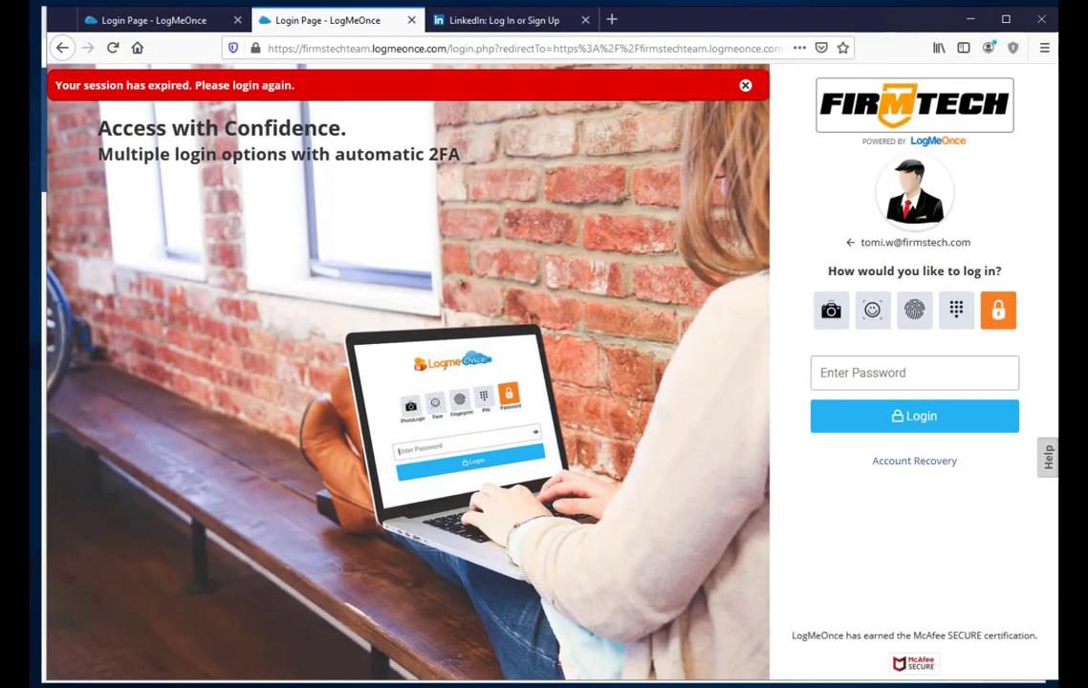
left_click(904, 367)
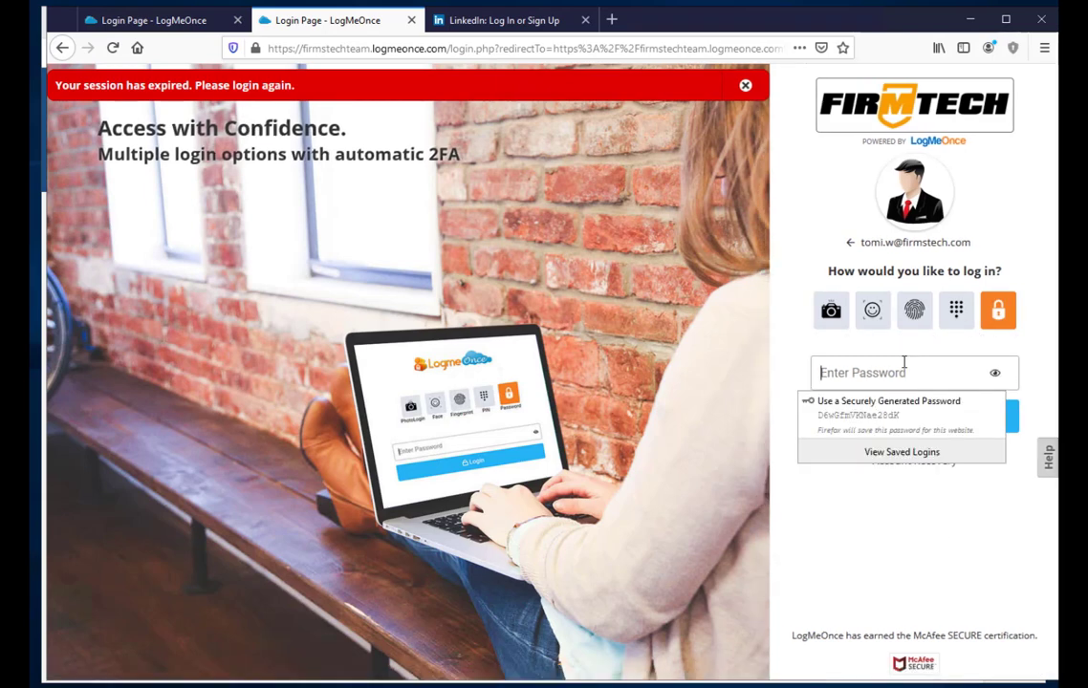
type("•••••••")
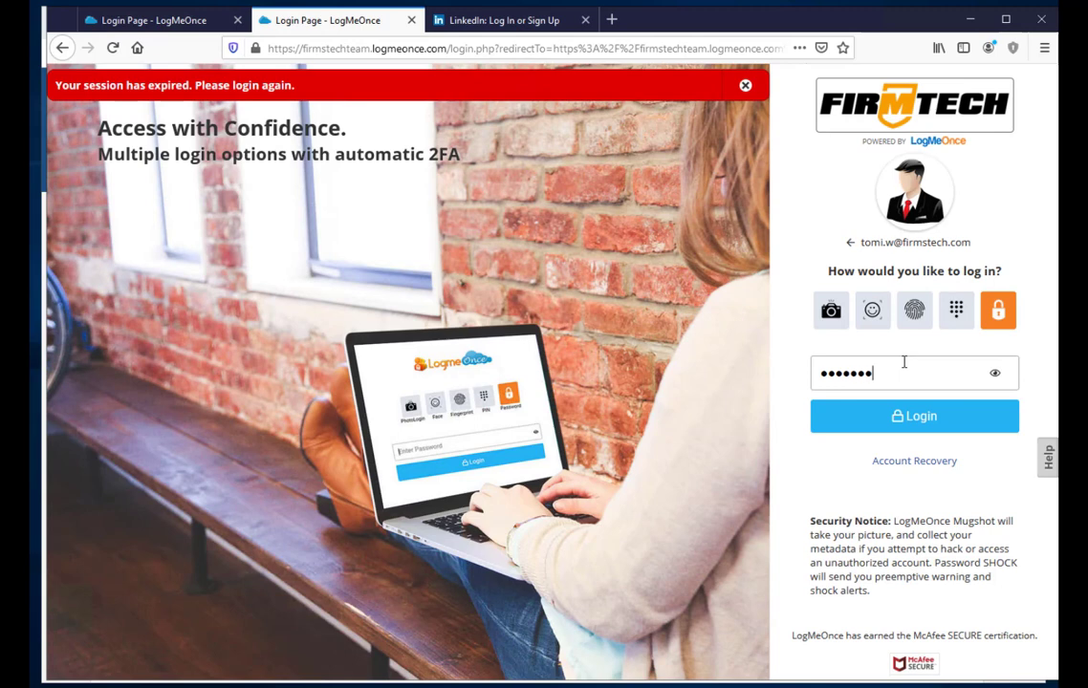
type("••••")
left_click(745, 86)
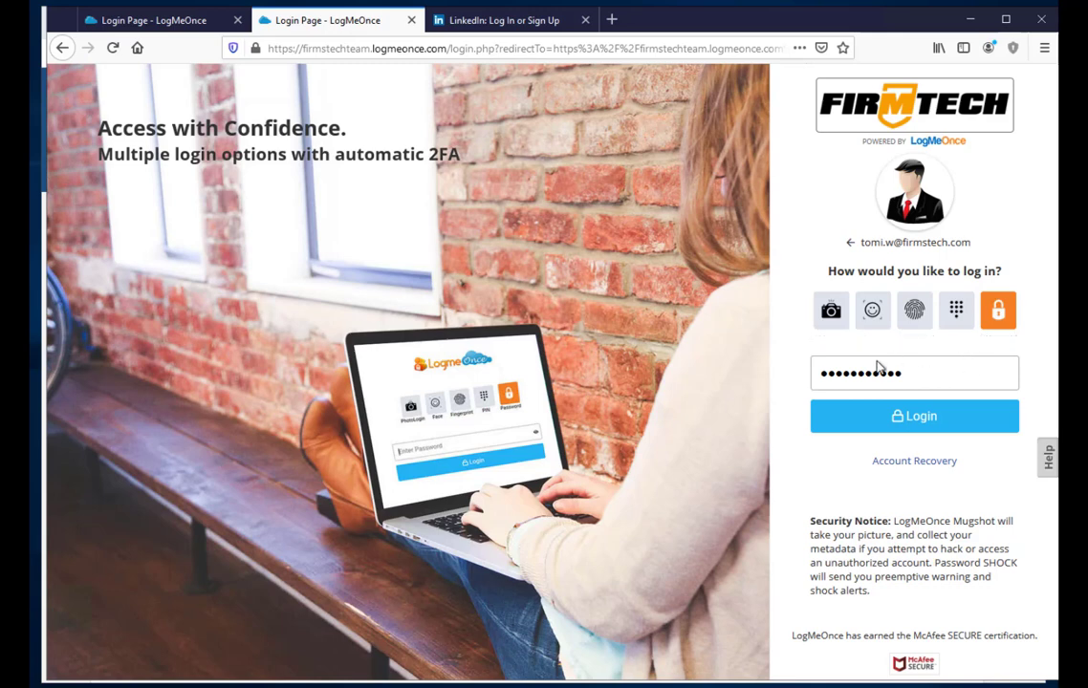
left_click(893, 417)
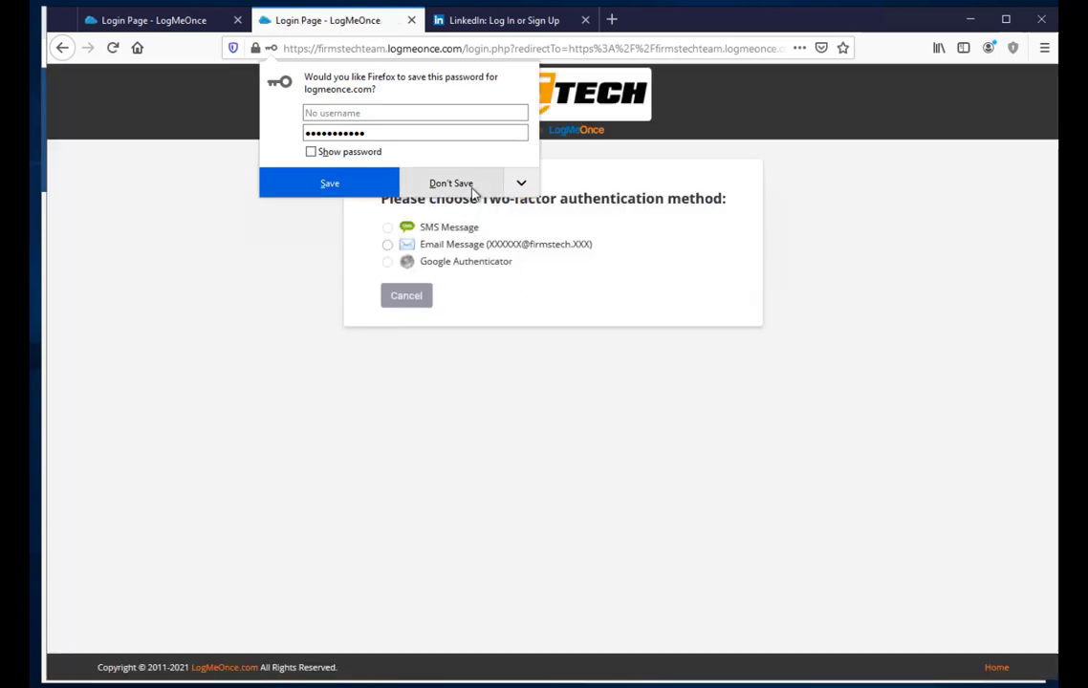
left_click(447, 184)
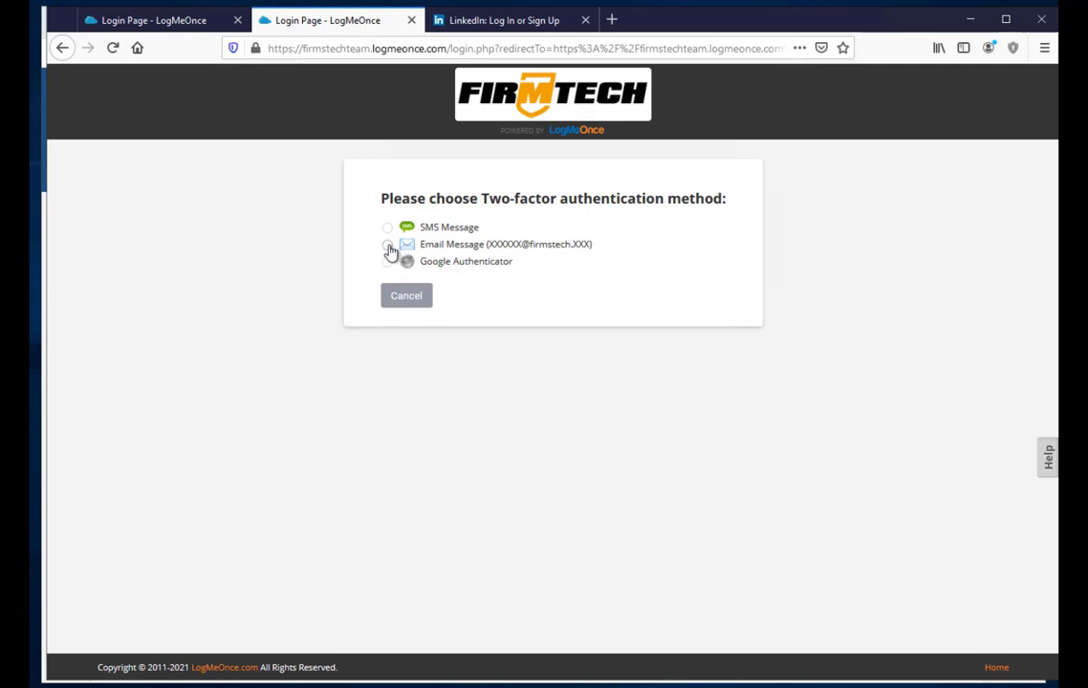
left_click(387, 246)
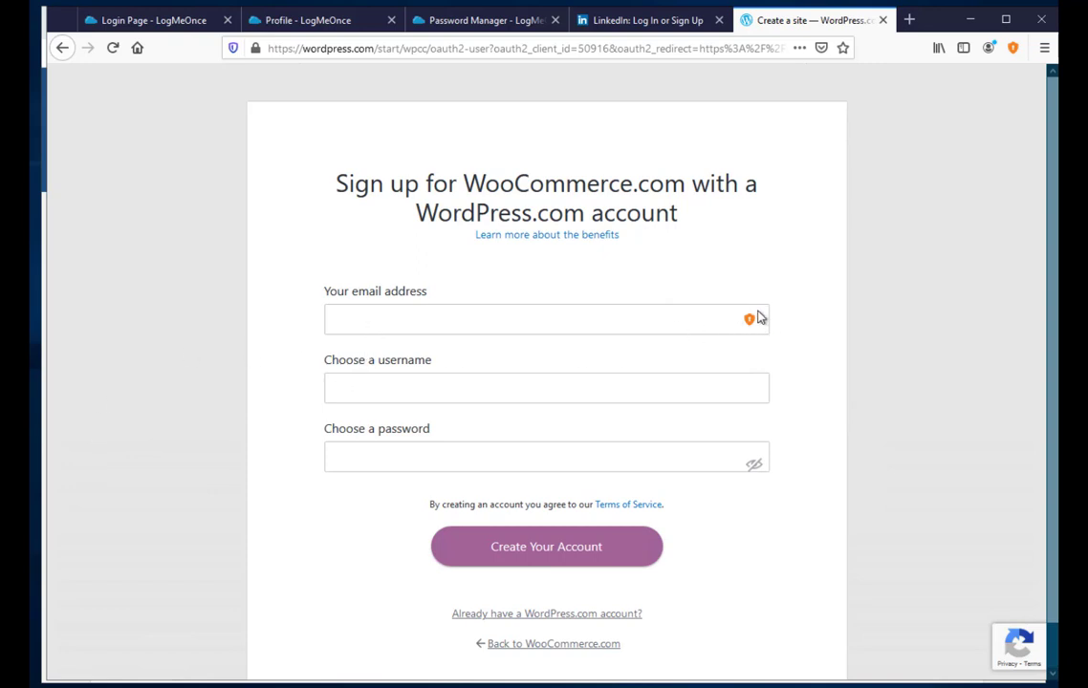
Check the profile autofill suggestions on the WordPress email field, then open the LogMeOnce profile list
left_click(564, 321)
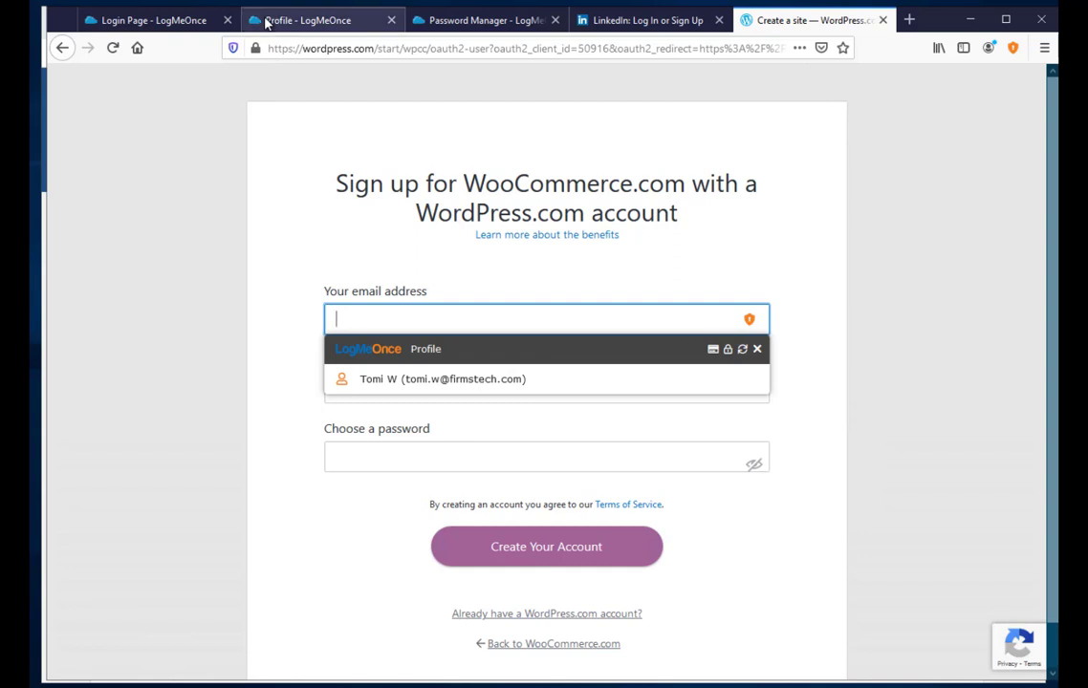
left_click(277, 19)
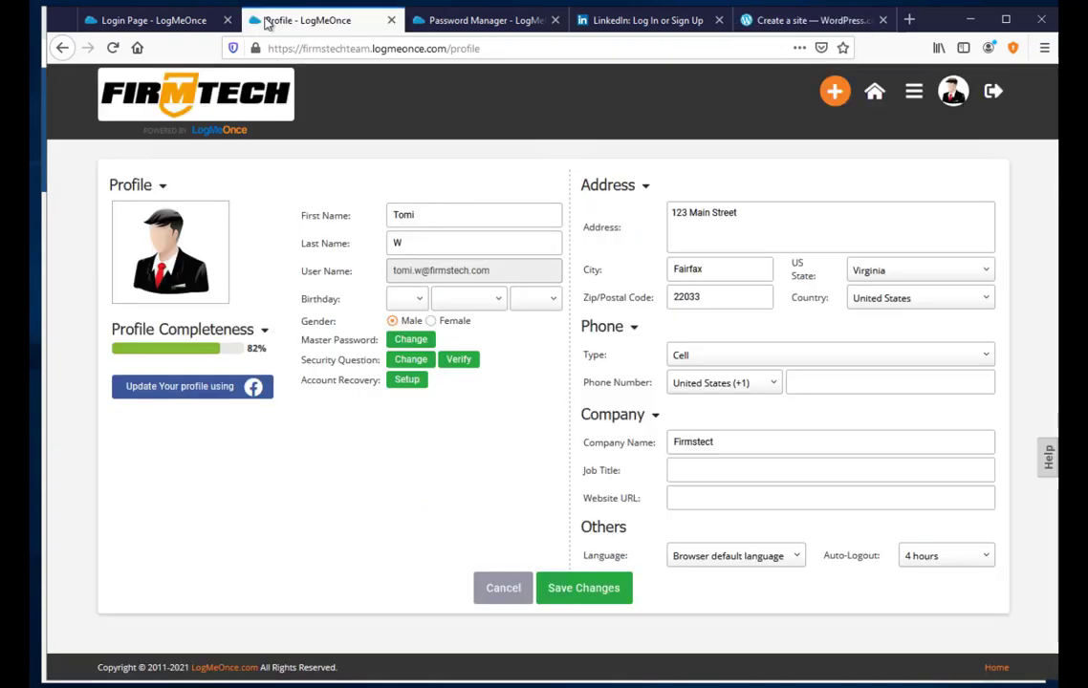
left_click(165, 185)
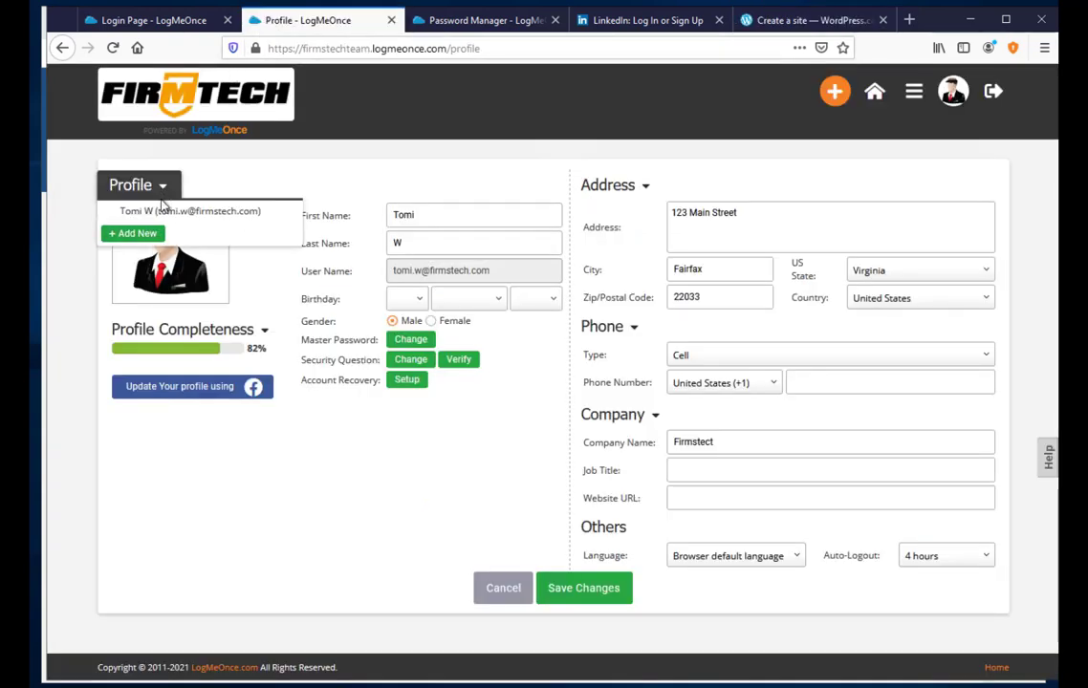
Add a new blank profile, enter the user's email address, and save it
mouse_move(631, 199)
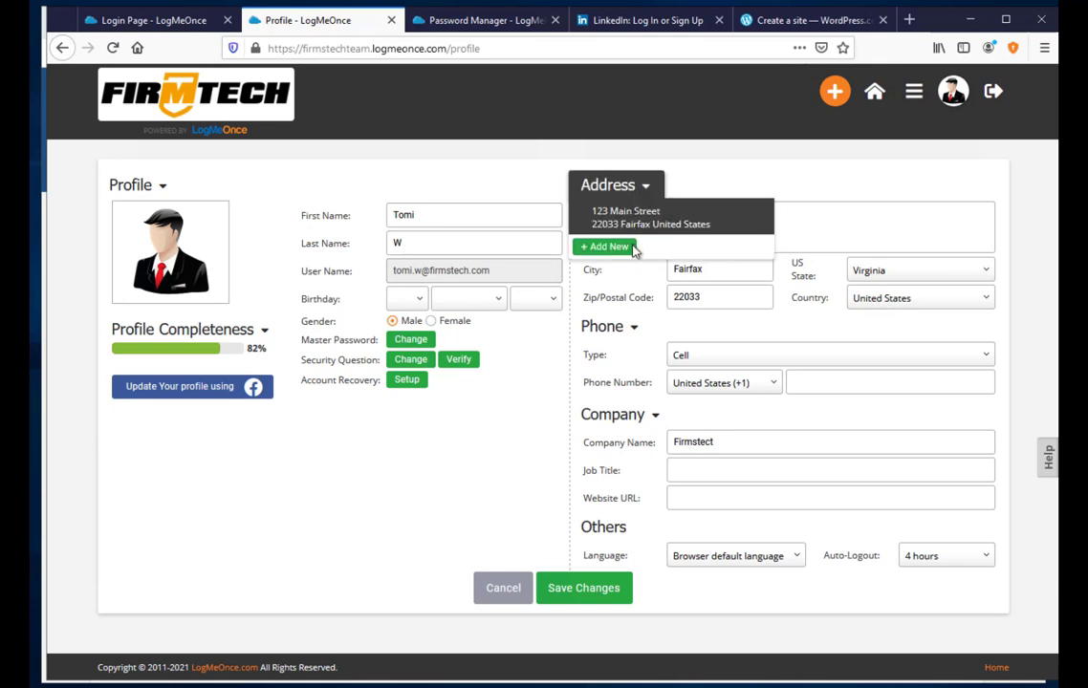
mouse_move(658, 421)
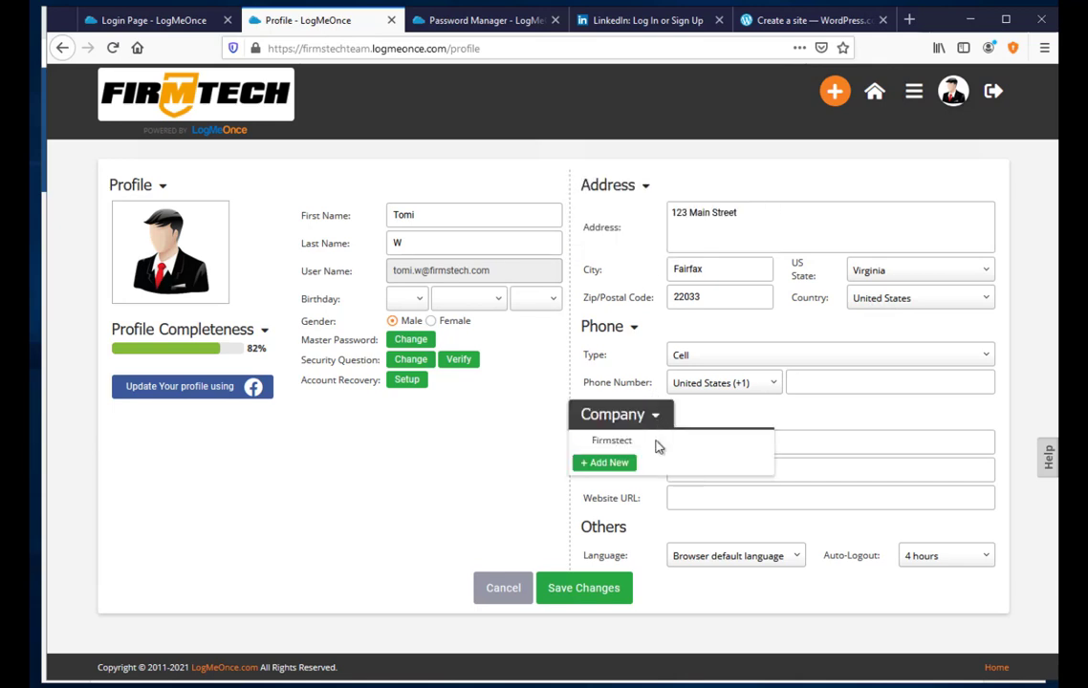
mouse_move(162, 185)
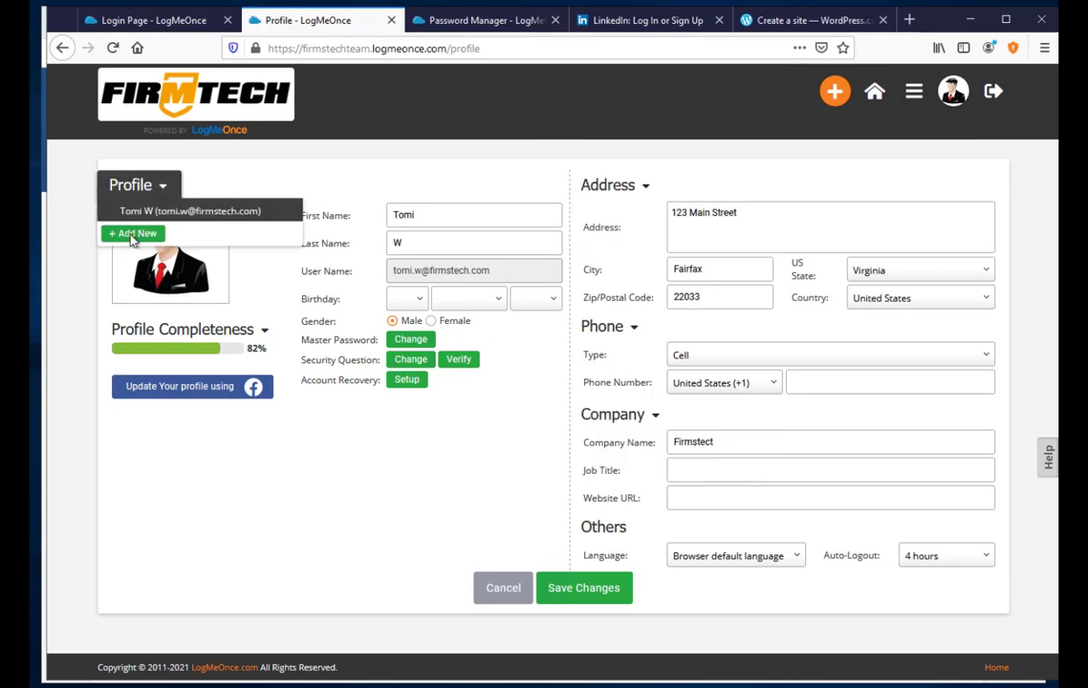
left_click(132, 233)
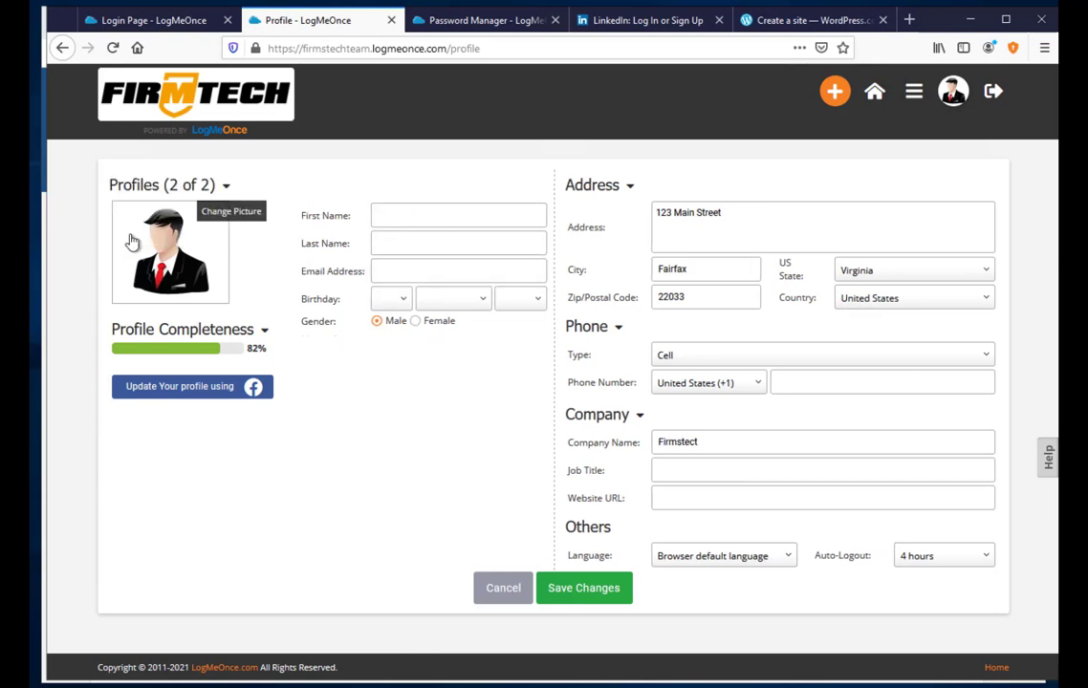
left_click(387, 273)
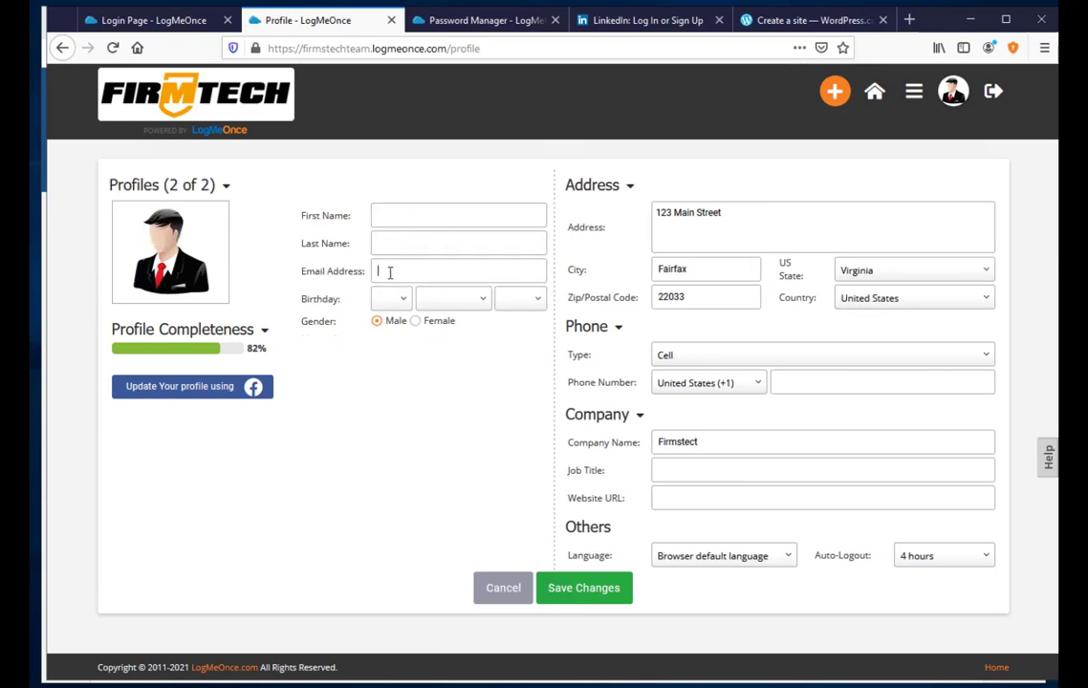
left_click(554, 593)
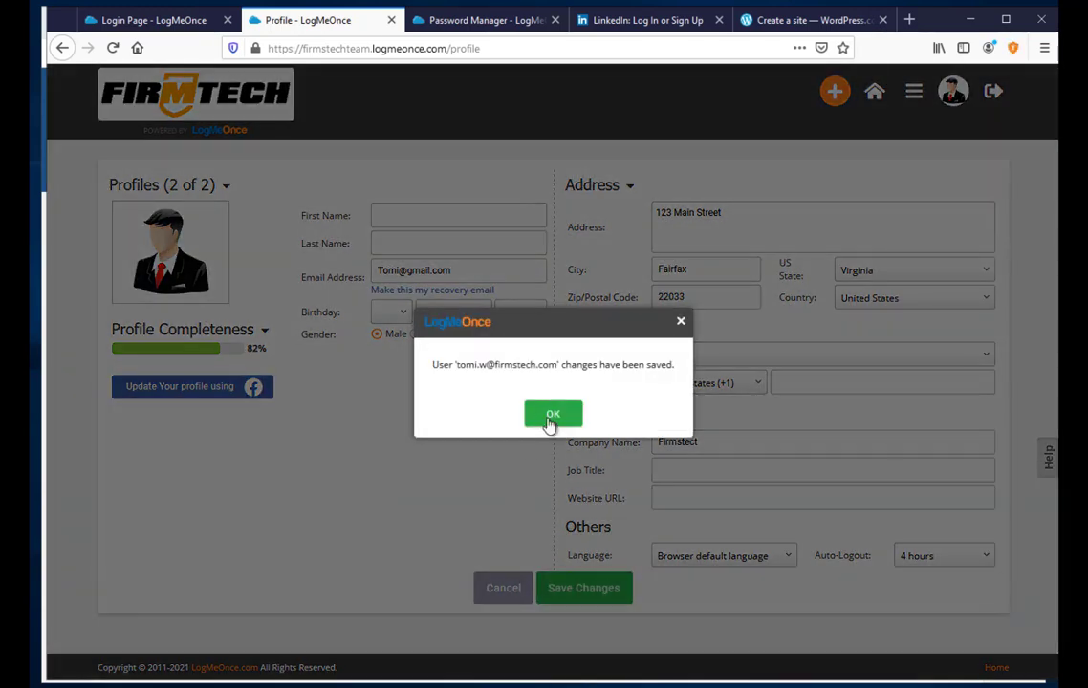
left_click(551, 421)
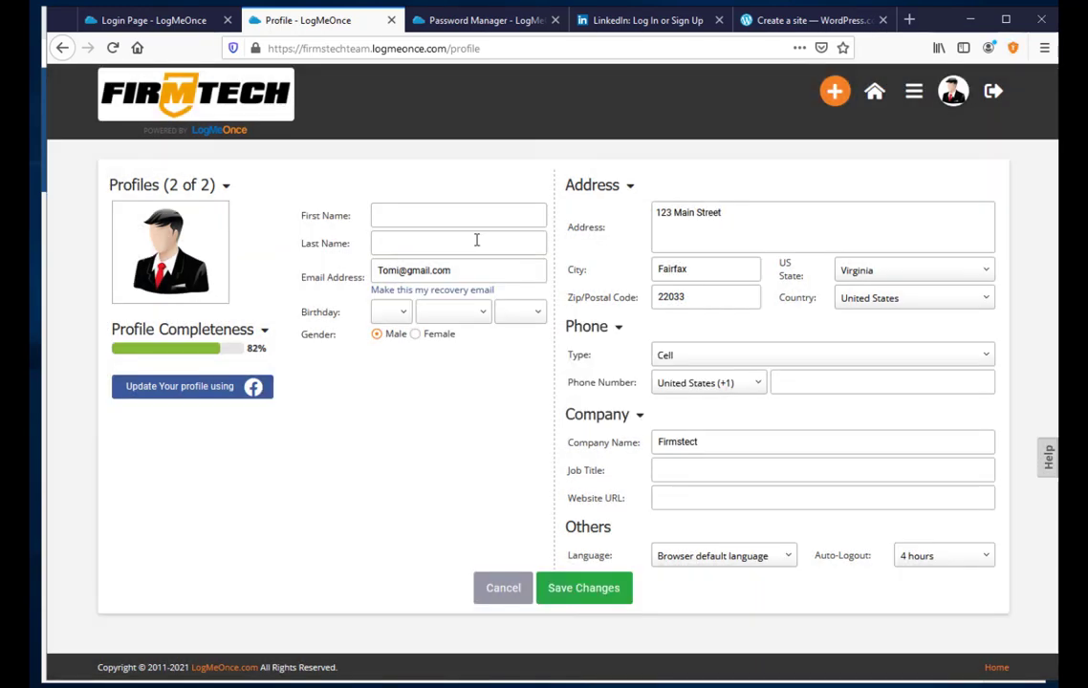
left_click(786, 23)
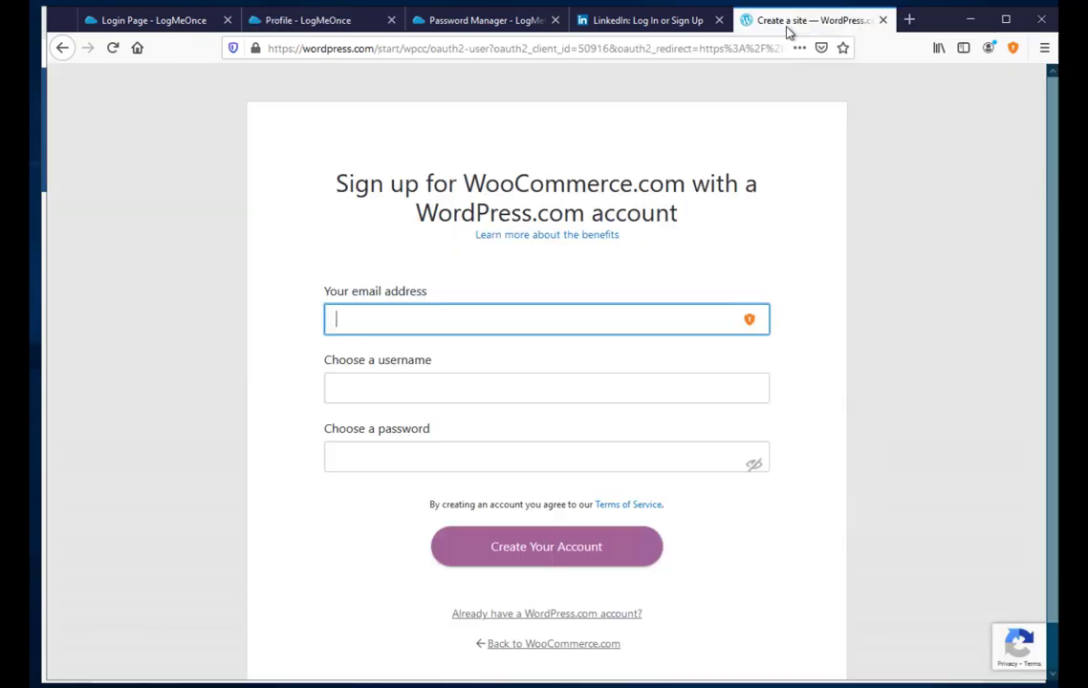
Reload the WordPress sign-up page and autofill its email field from the first LogMeOnce profile
left_click(114, 47)
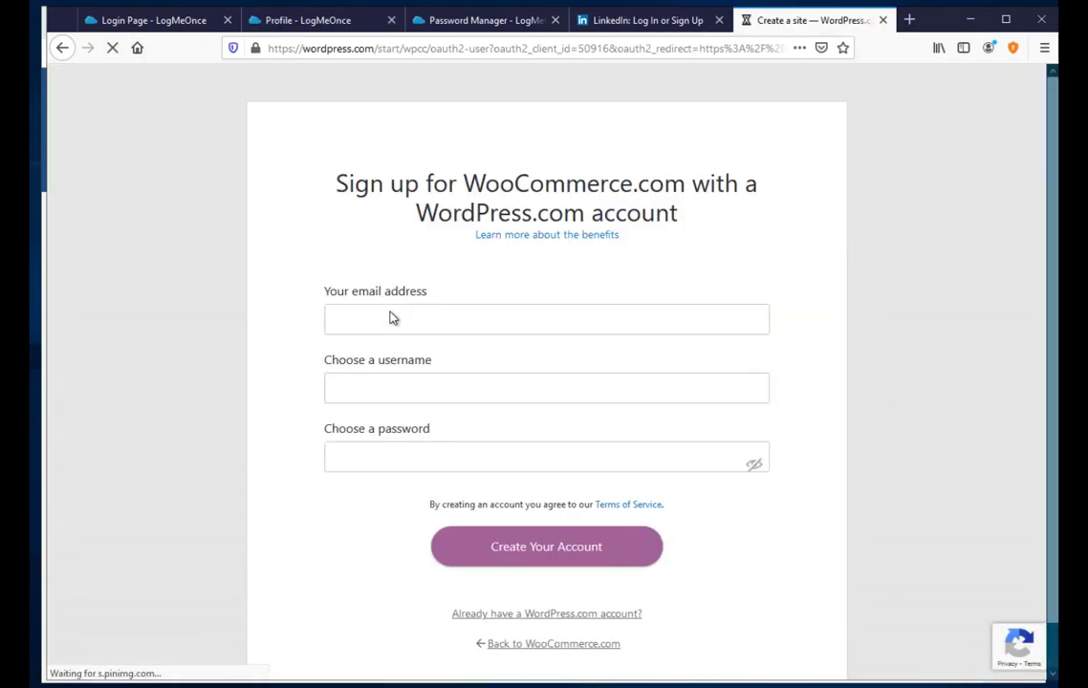
left_click(408, 319)
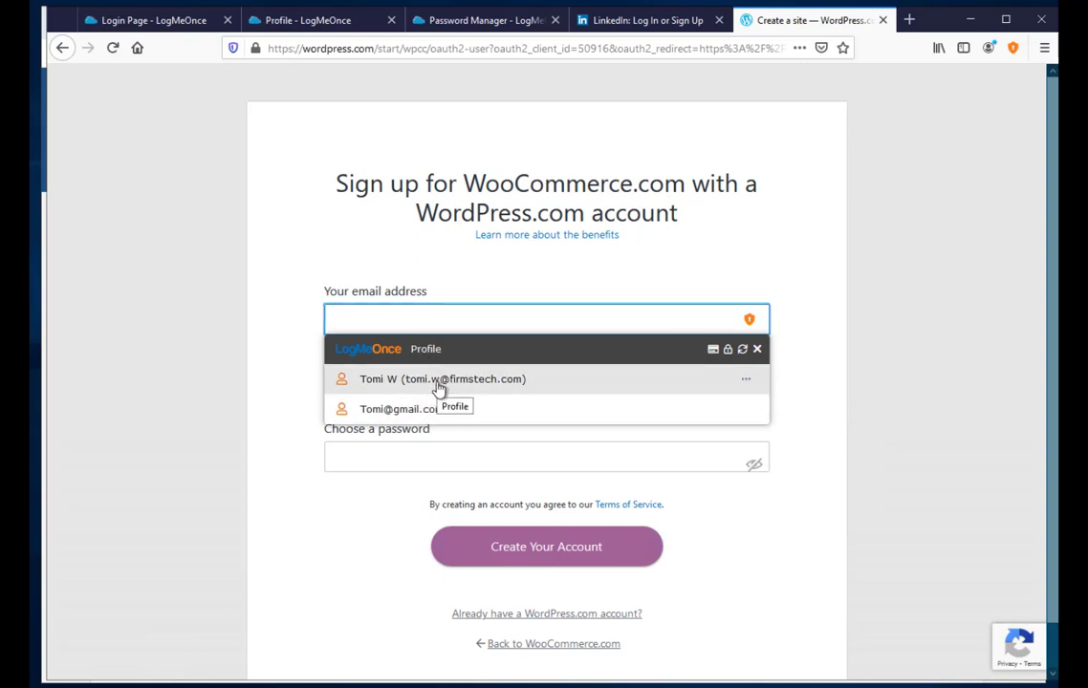
left_click(438, 382)
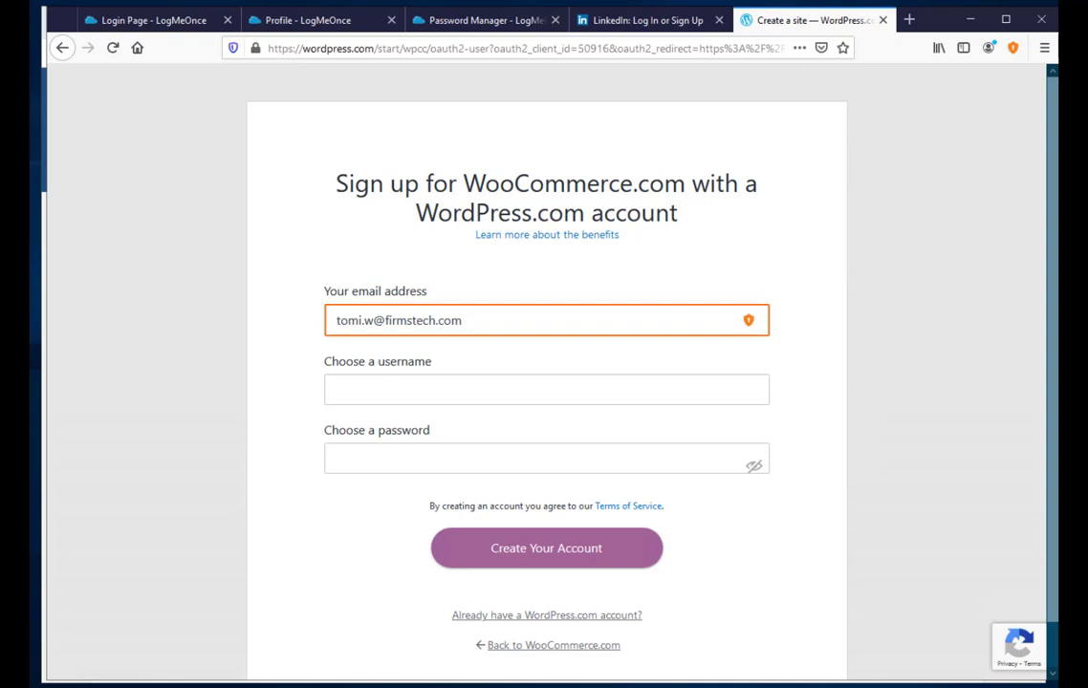
left_click(335, 21)
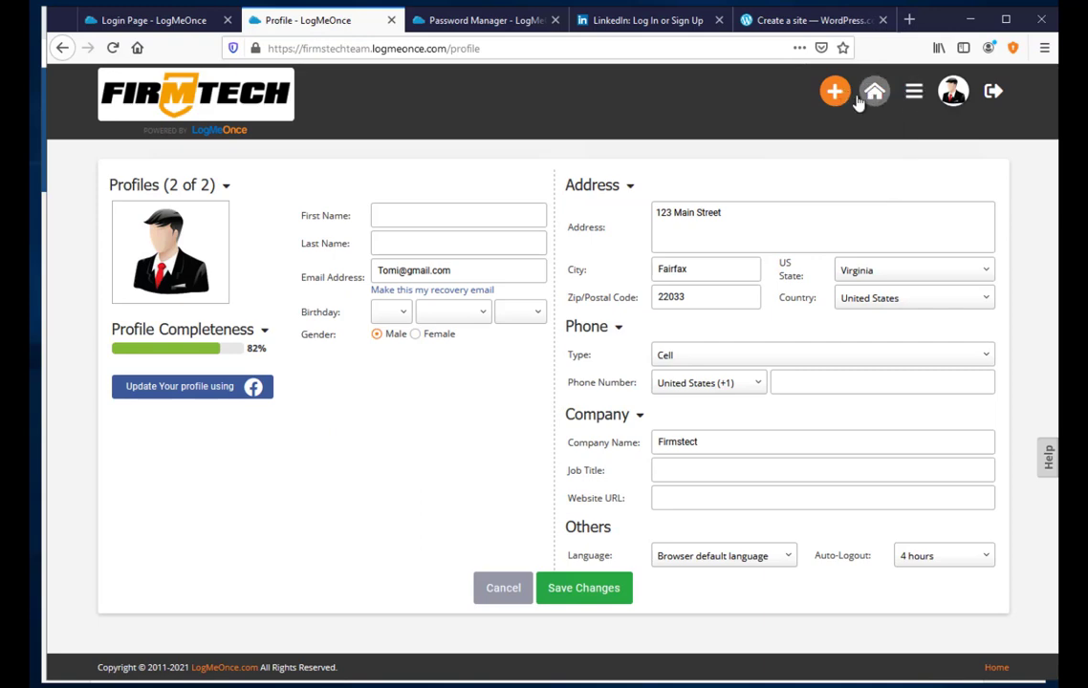
Create a light-blue Miscellaneous secure note titled 'username' holding the desired sign-up username
mouse_move(842, 95)
left_click(828, 137)
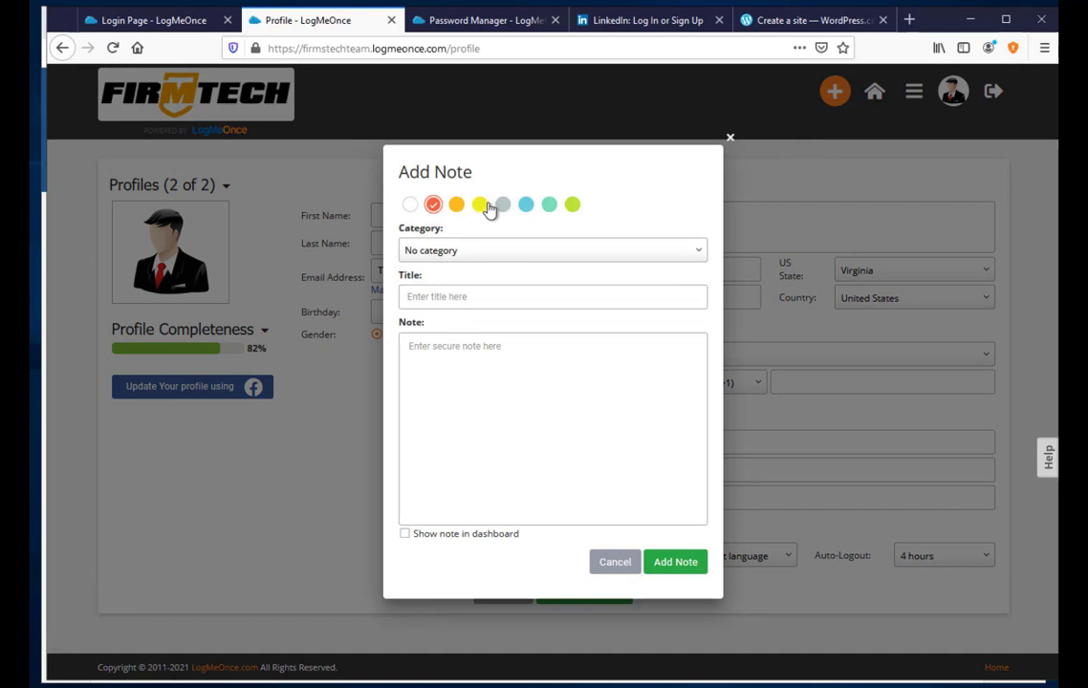
left_click(514, 252)
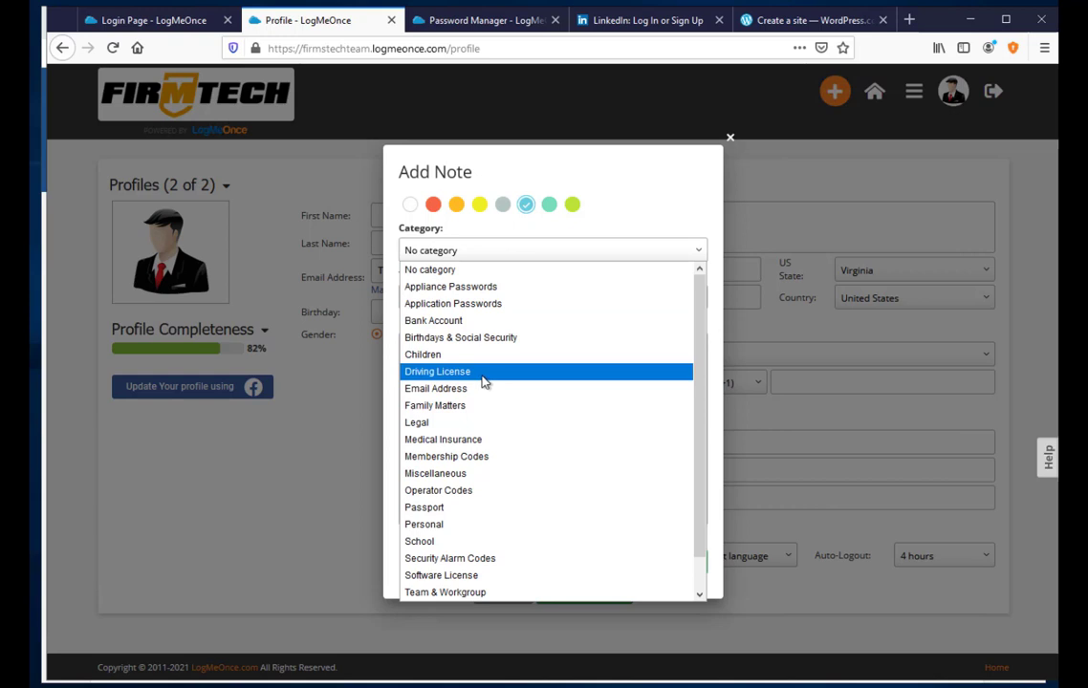
left_click(483, 475)
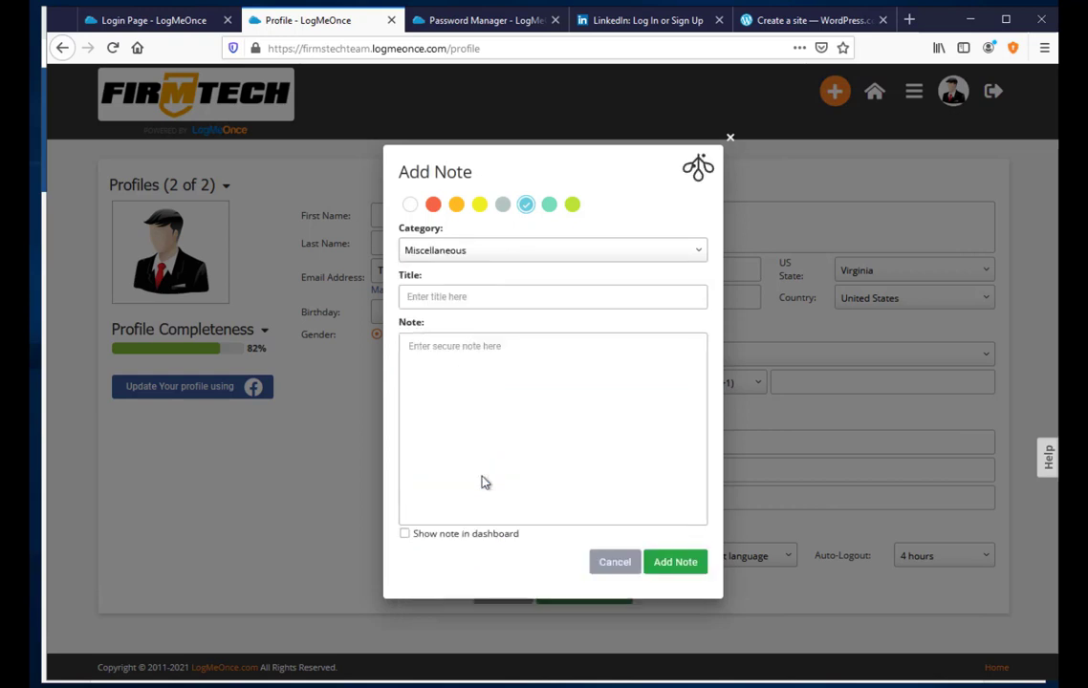
left_click(435, 298)
type("username")
left_click(505, 345)
type("4")
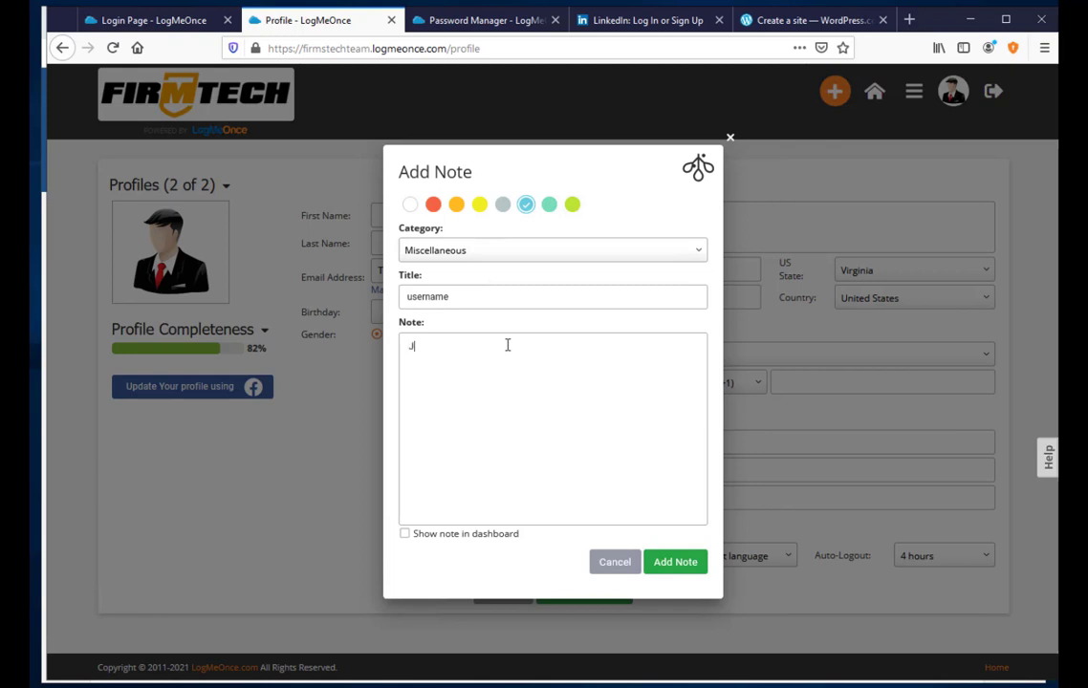
key("BackSpace")
type("Tomi2015")
left_click(688, 564)
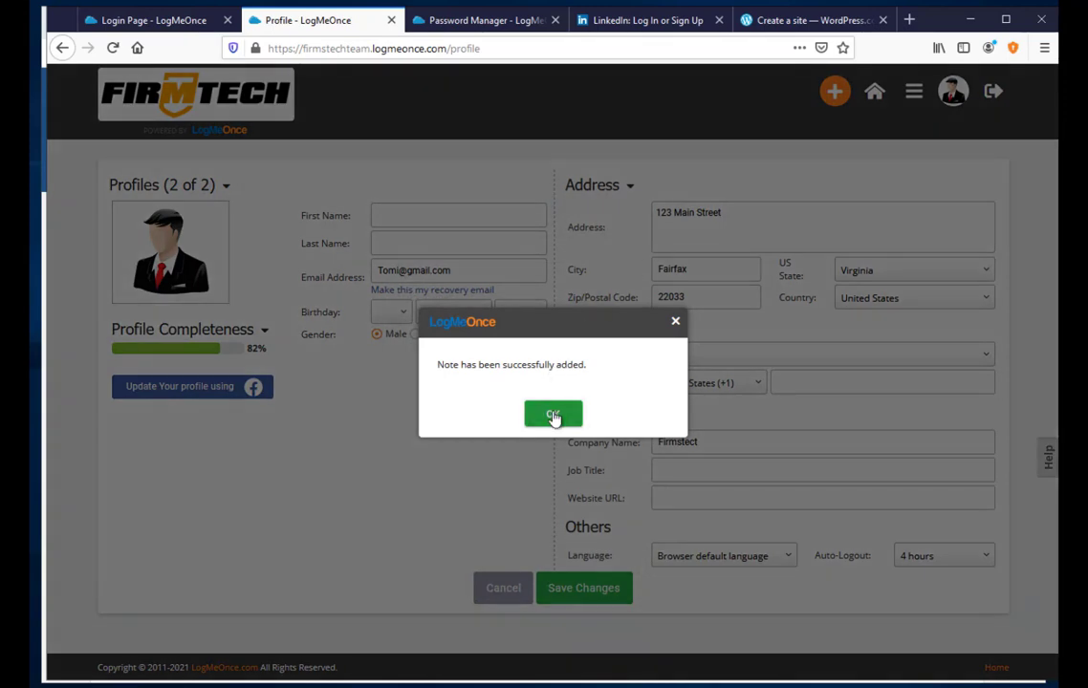
left_click(554, 413)
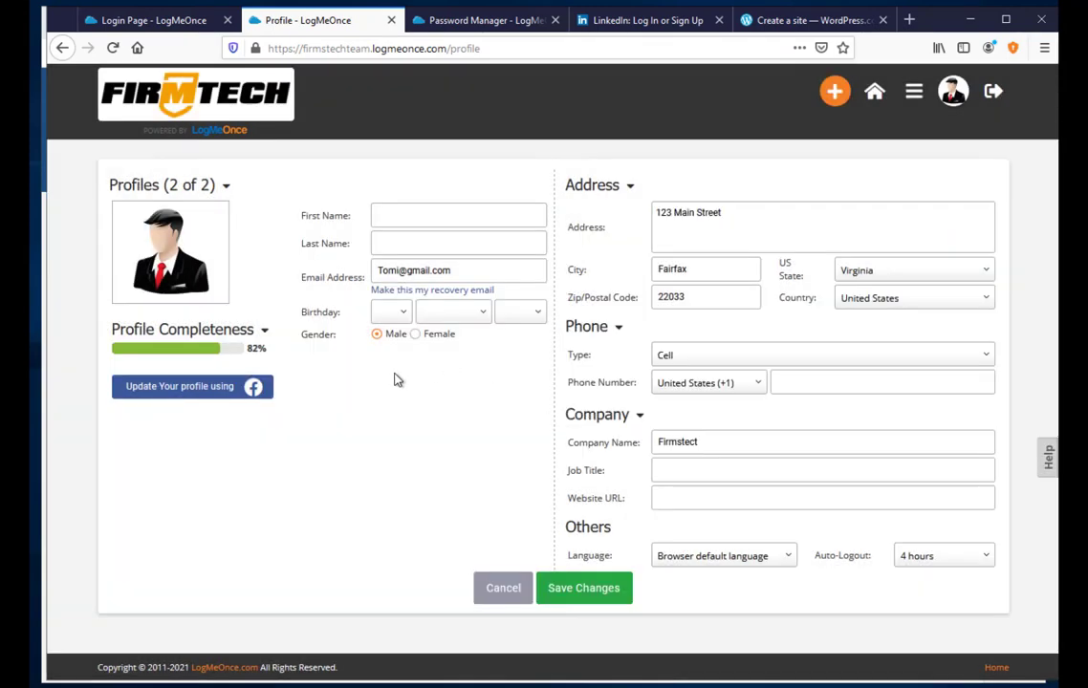
Autofill the WordPress username field via LogMeOnce Autofill Mapping from the Miscellaneous secure note
left_click(773, 23)
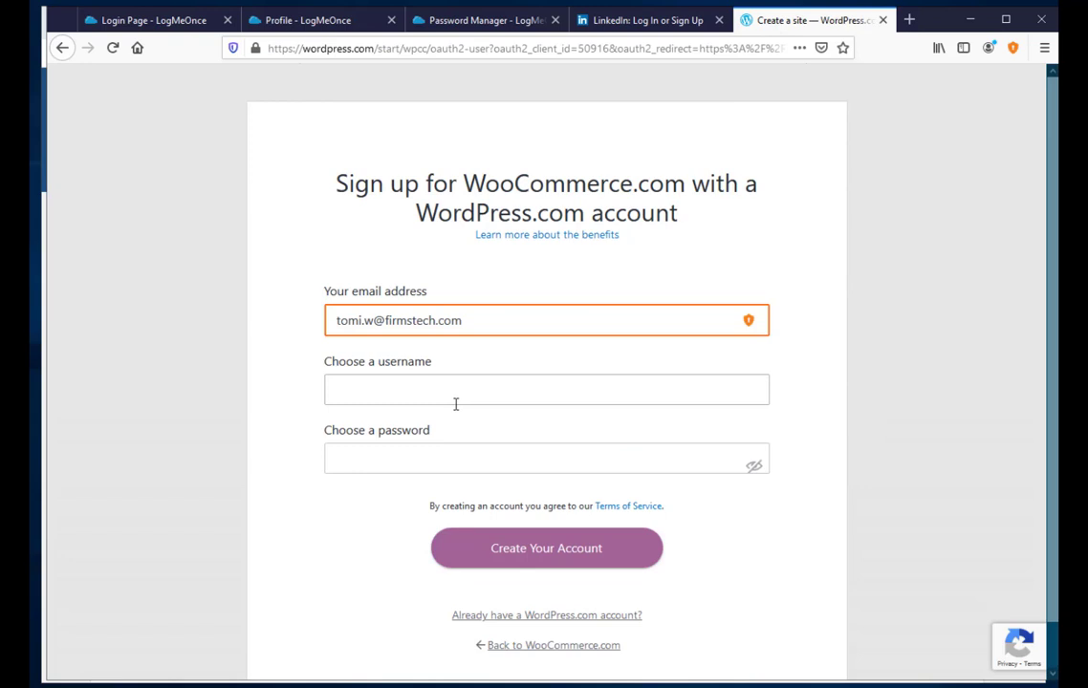
left_click(449, 388)
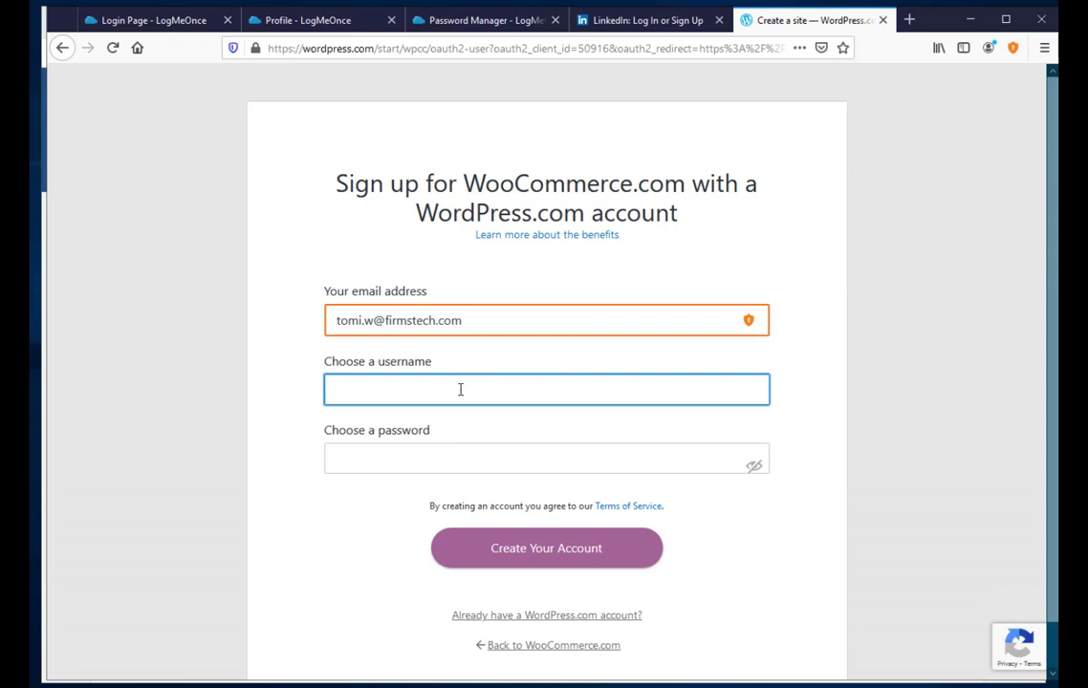
right_click(459, 390)
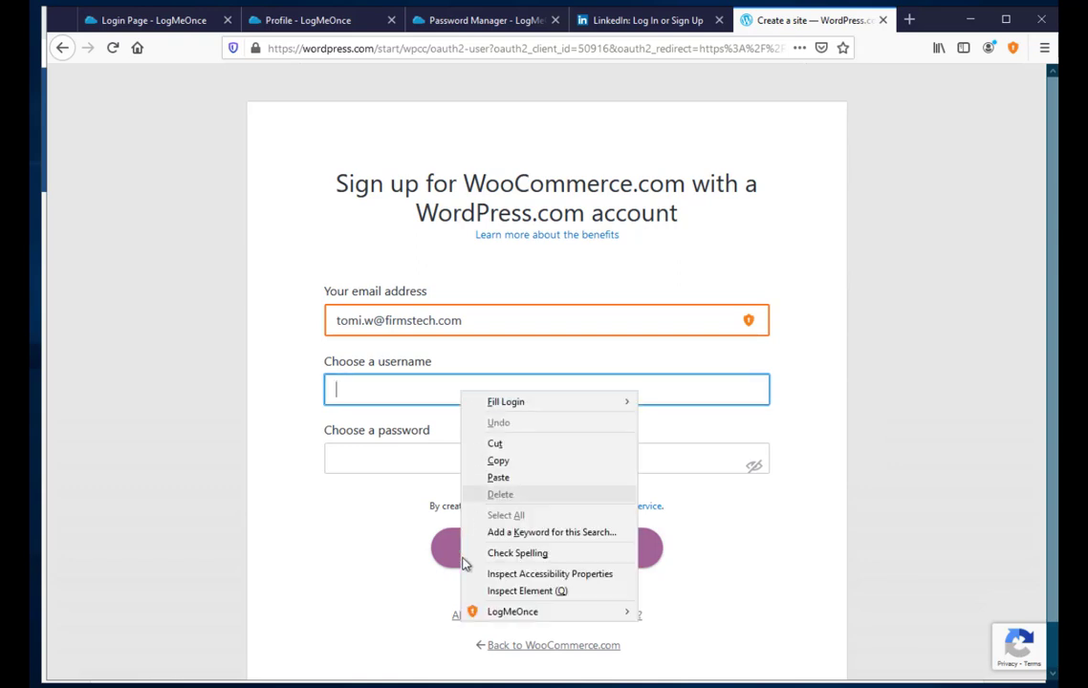
mouse_move(468, 612)
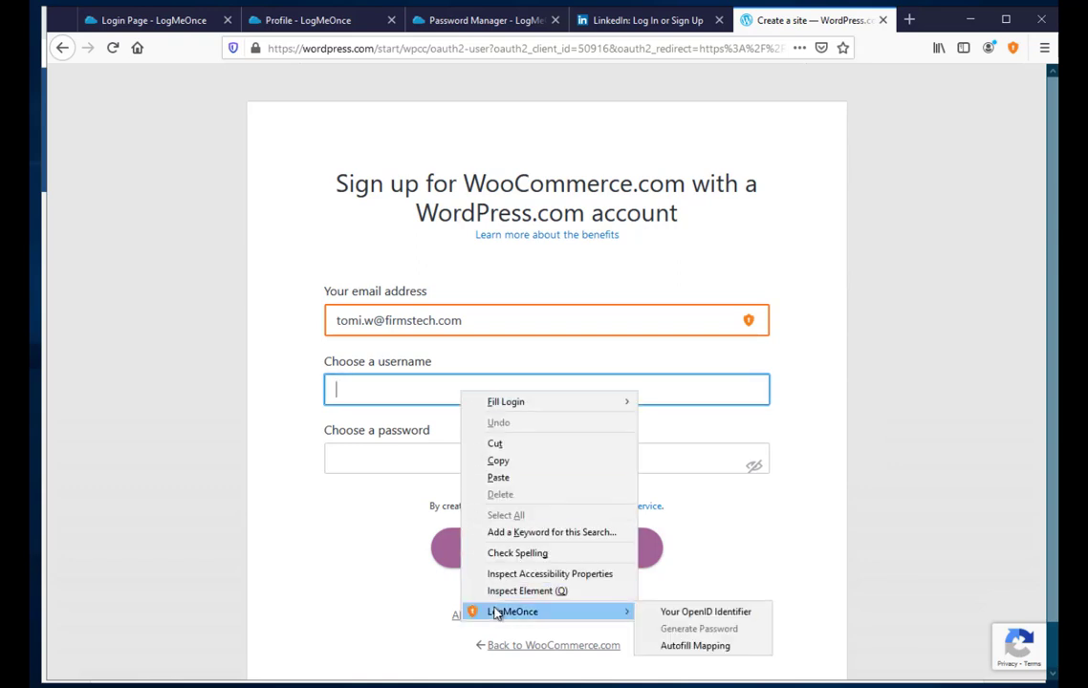
left_click(675, 646)
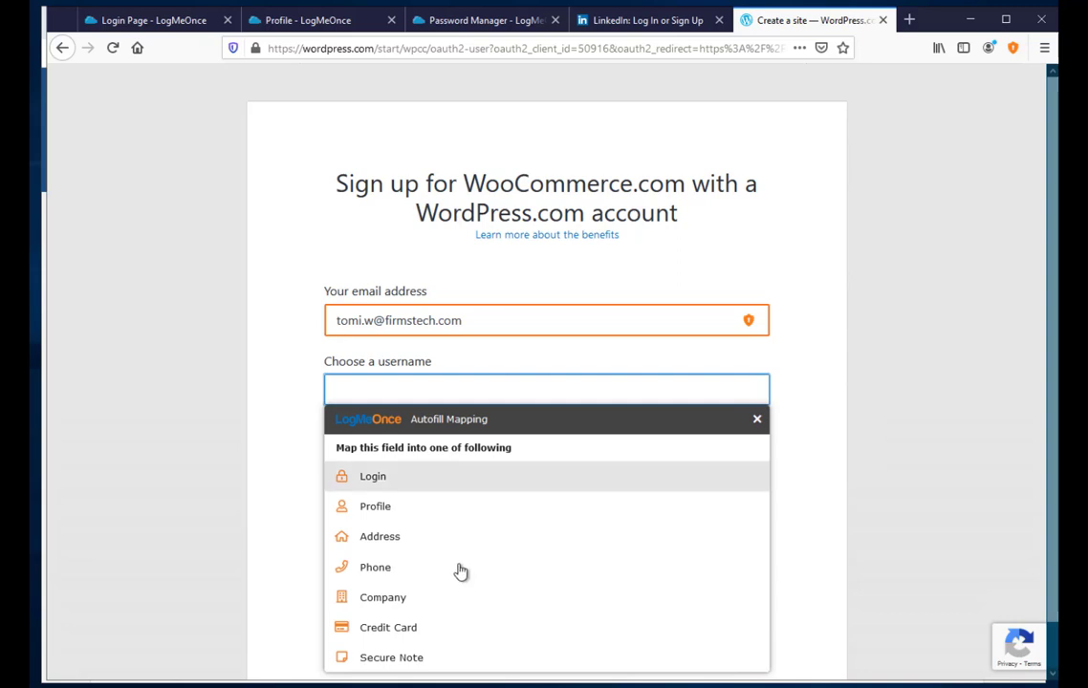
left_click(392, 657)
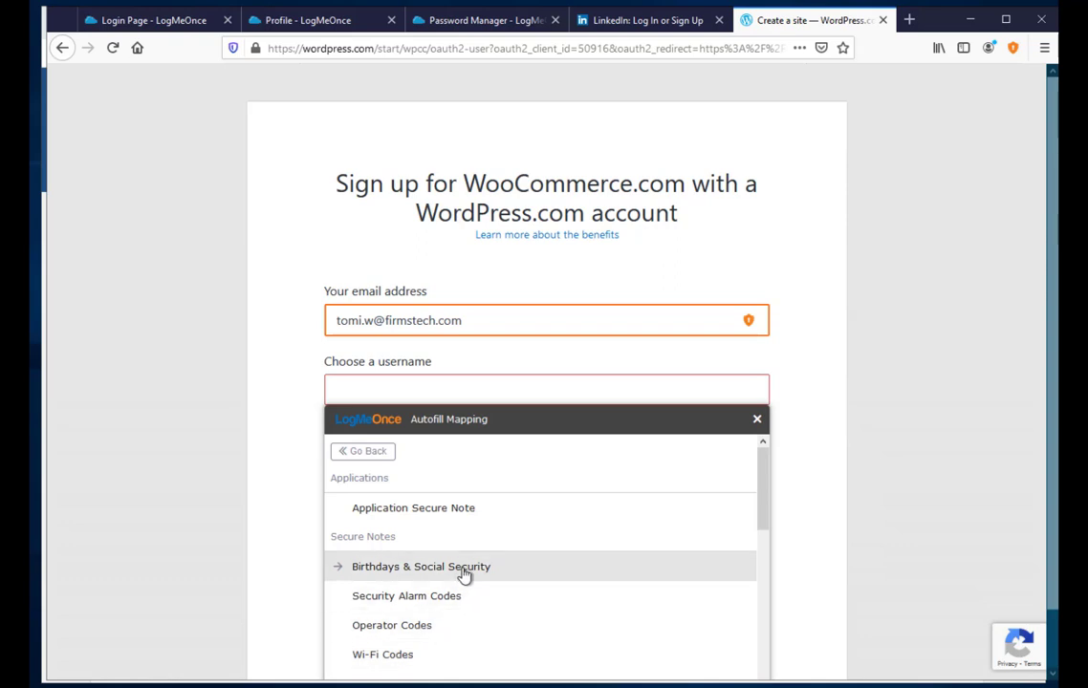
scroll(462, 574, "down", 1)
scroll(463, 573, "down", 6)
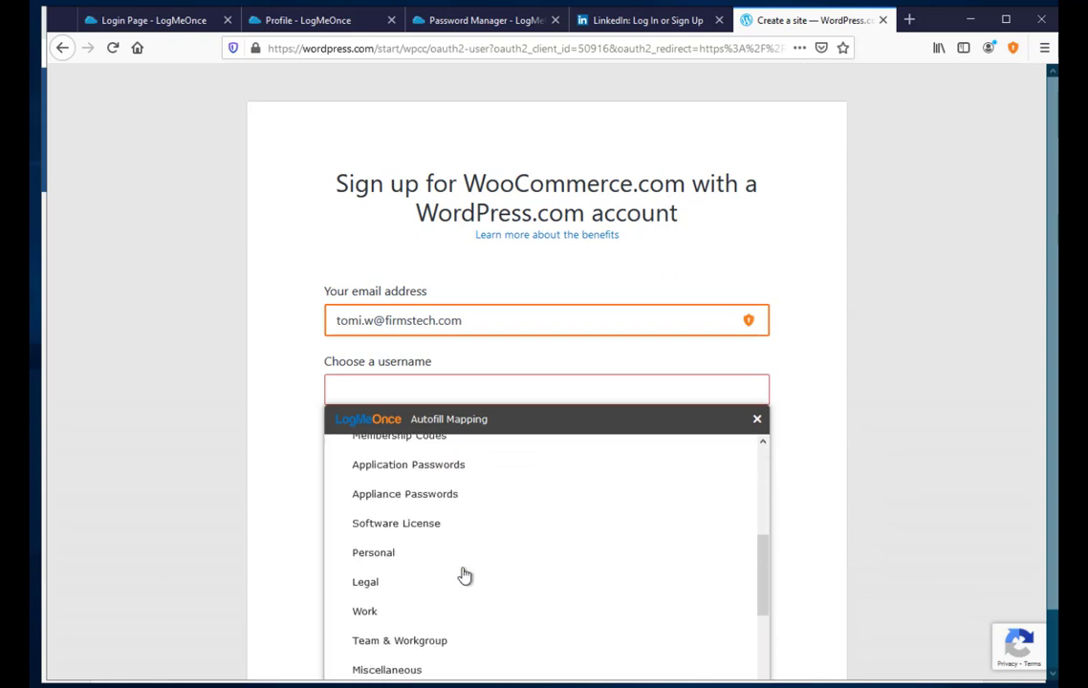
scroll(463, 574, "down", 1)
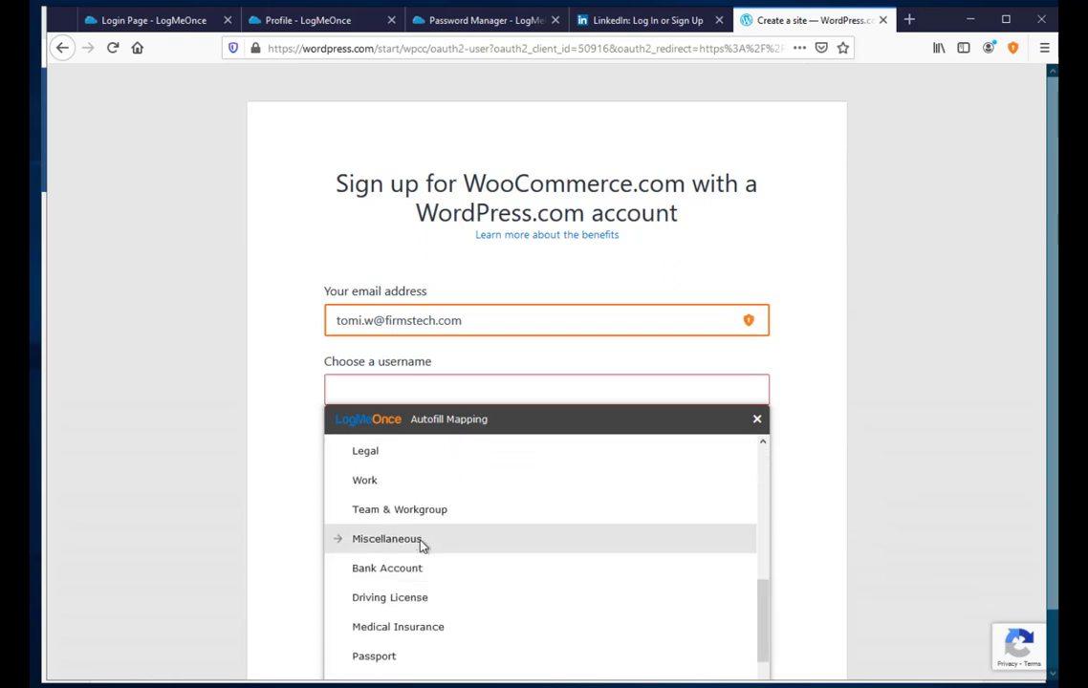
left_click(423, 544)
Review the filled username, flagged as already taken, and move on to the password field
left_click(399, 390)
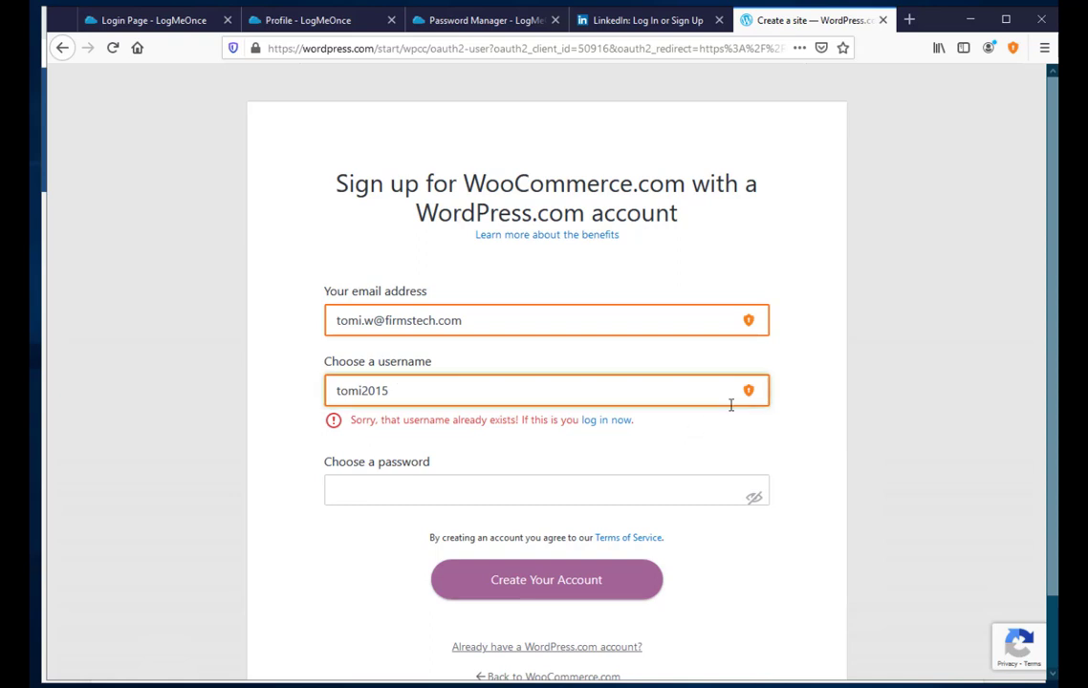
left_click(308, 151)
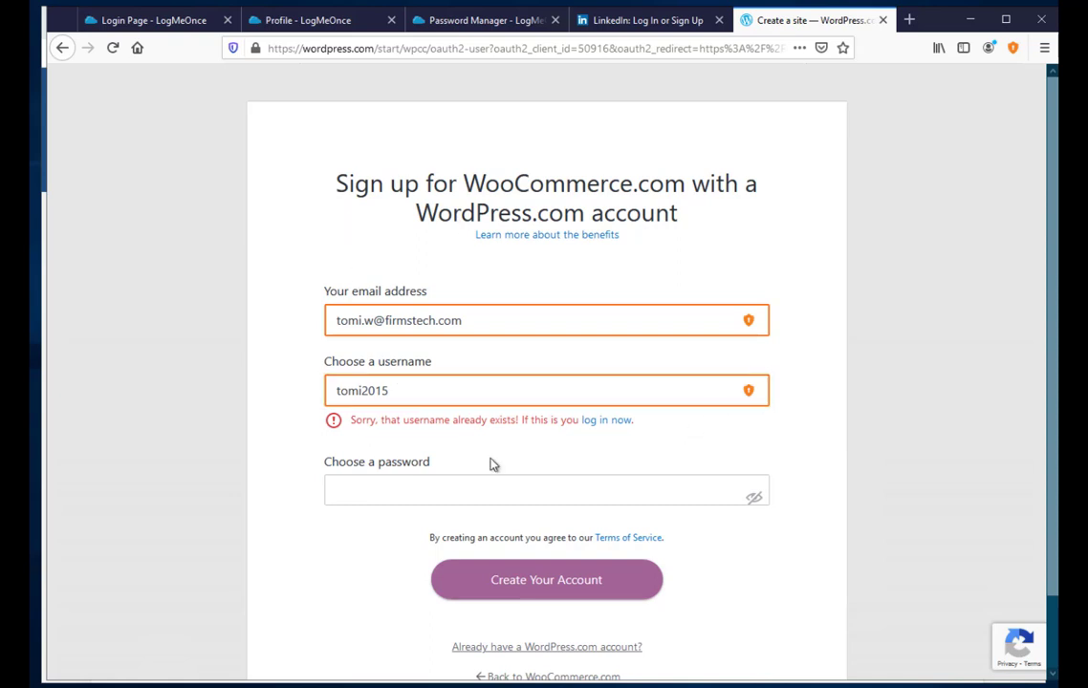
left_click(537, 493)
left_click(308, 20)
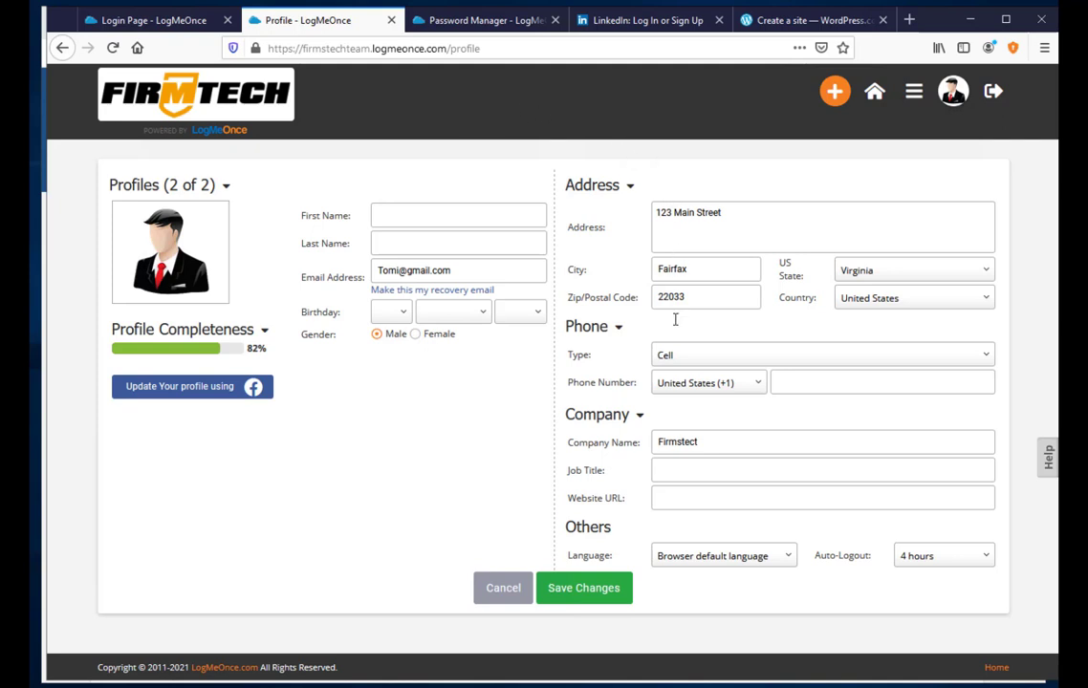
Return from the Profile page to the LogMeOnce console home via the orange + menu's Home icon
left_click(844, 96)
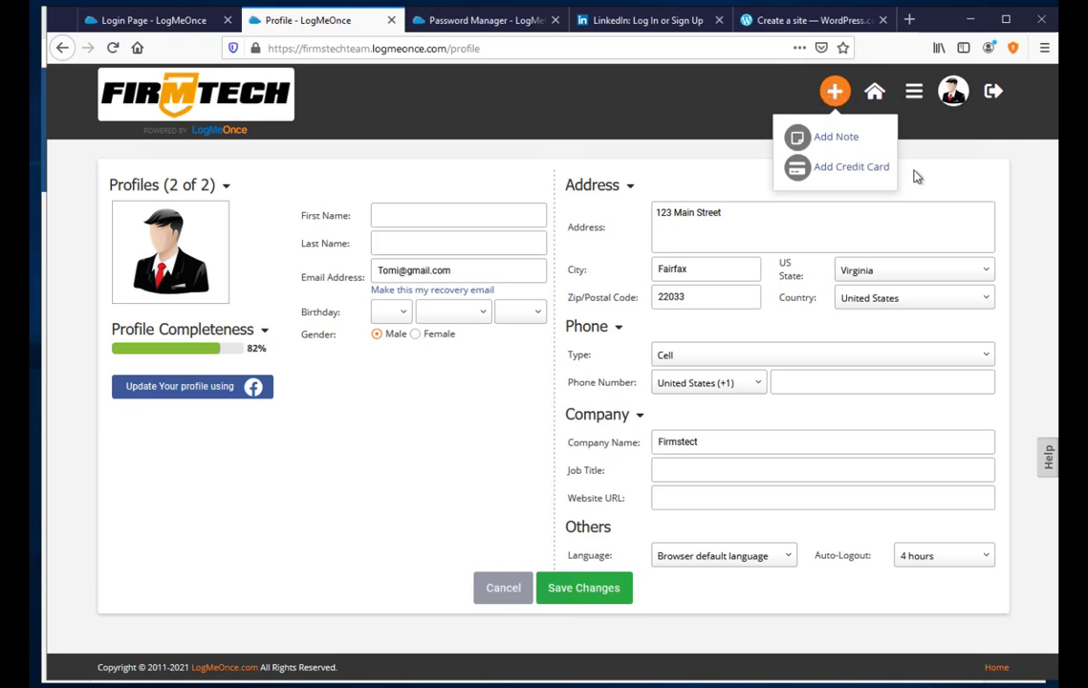
left_click(876, 99)
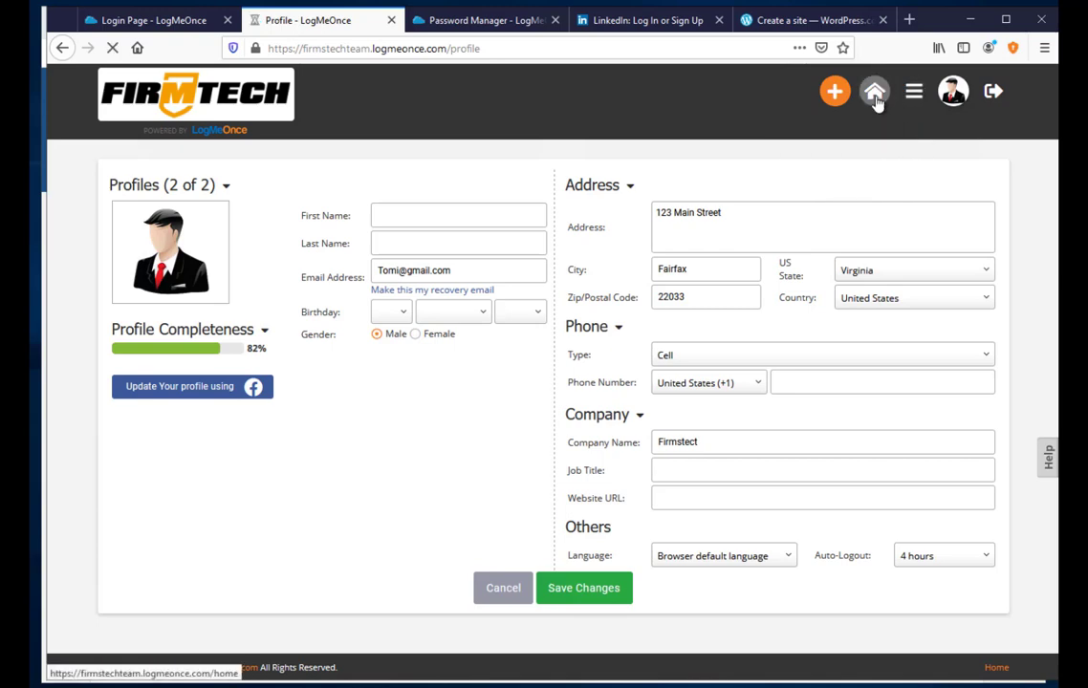